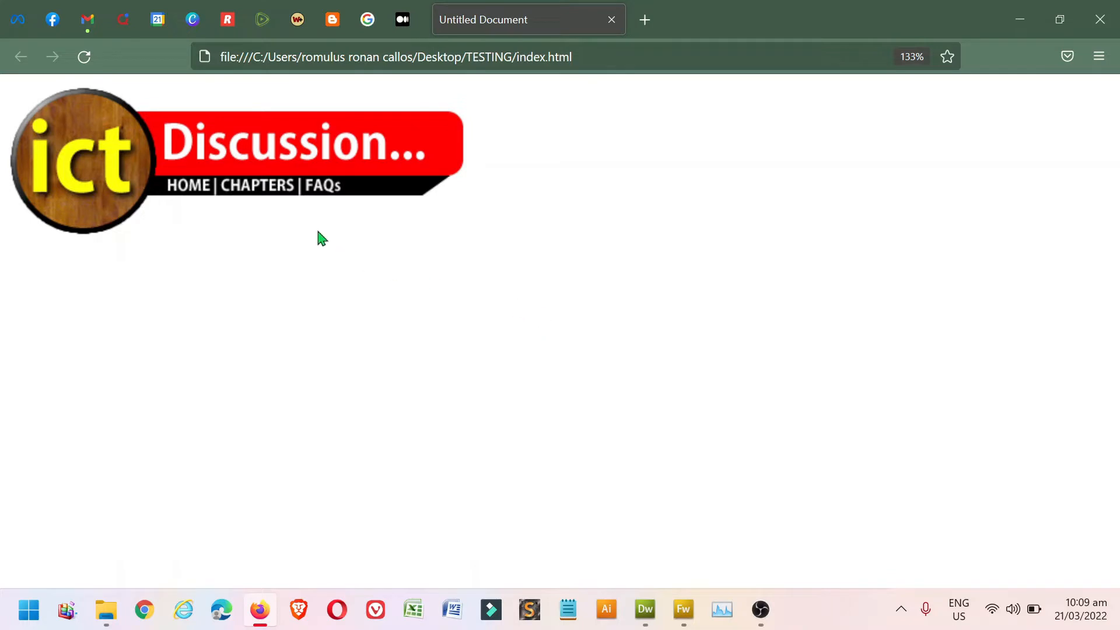
- Switch to Fireworks and delete all objects and slices from the menu.png canvas
mouse_move(265, 198)
click(685, 610)
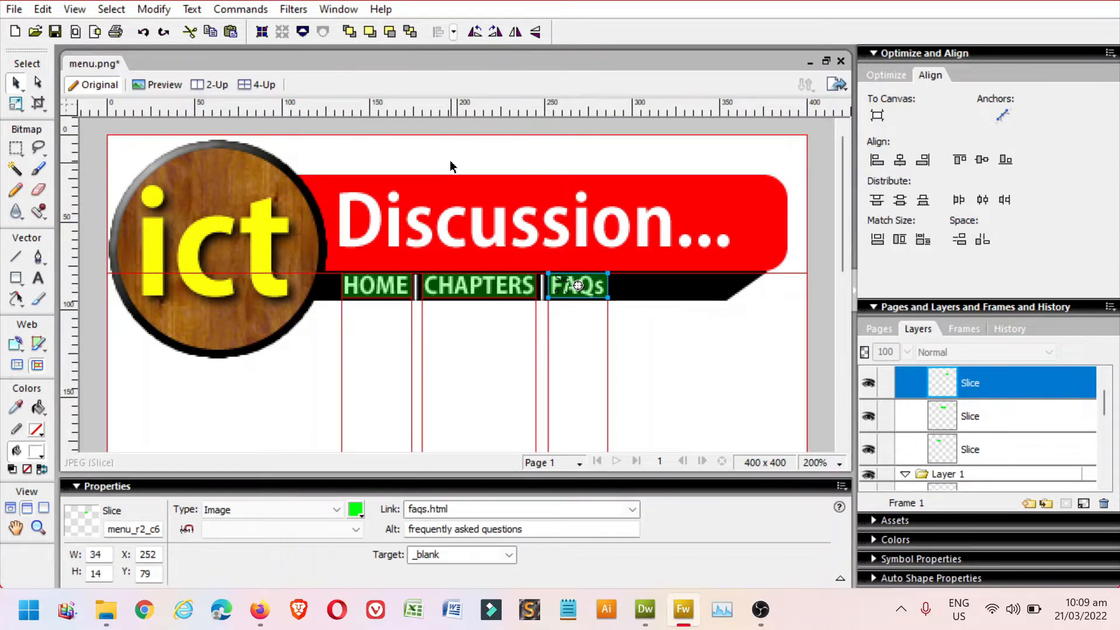
key(ctrl+a)
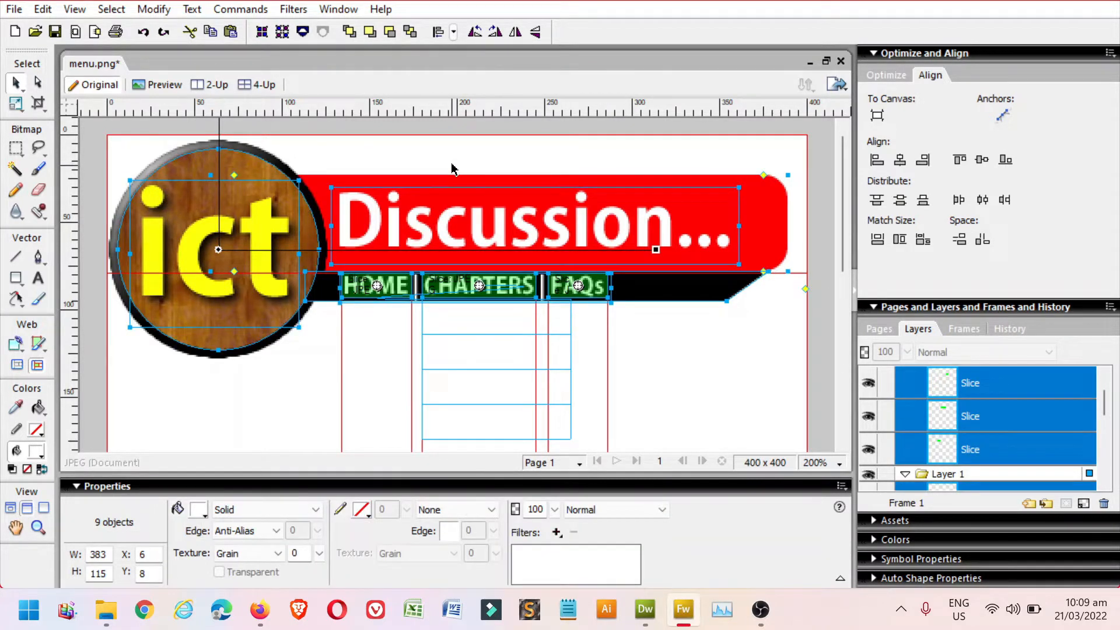
key(Delete)
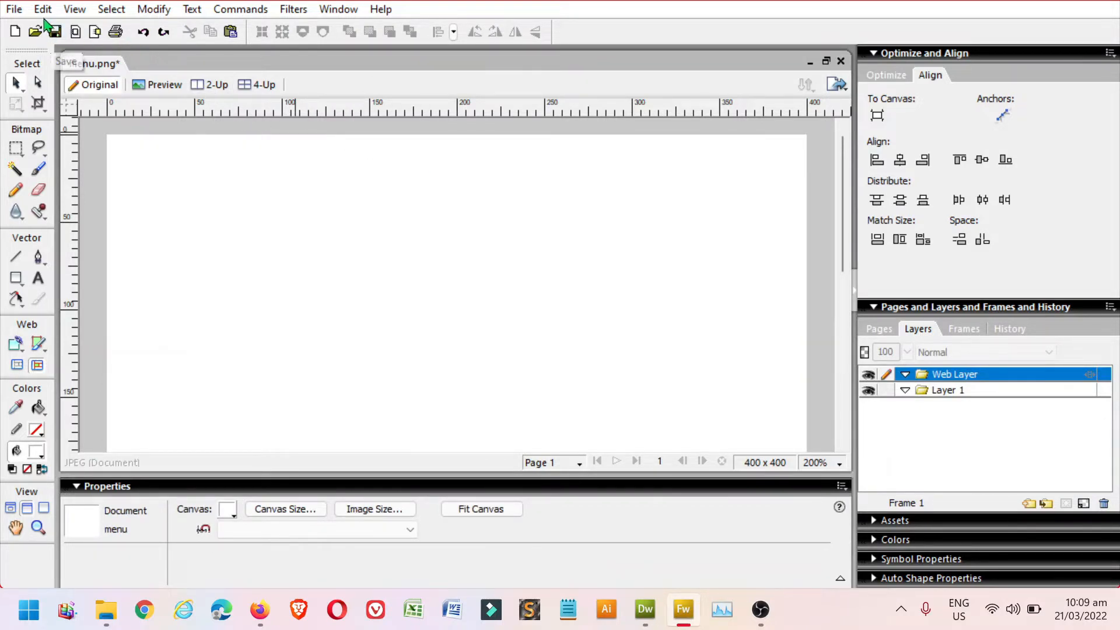
- Save the emptied document as newMenu in Fireworks PNG format in the TESTING folder
click(15, 10)
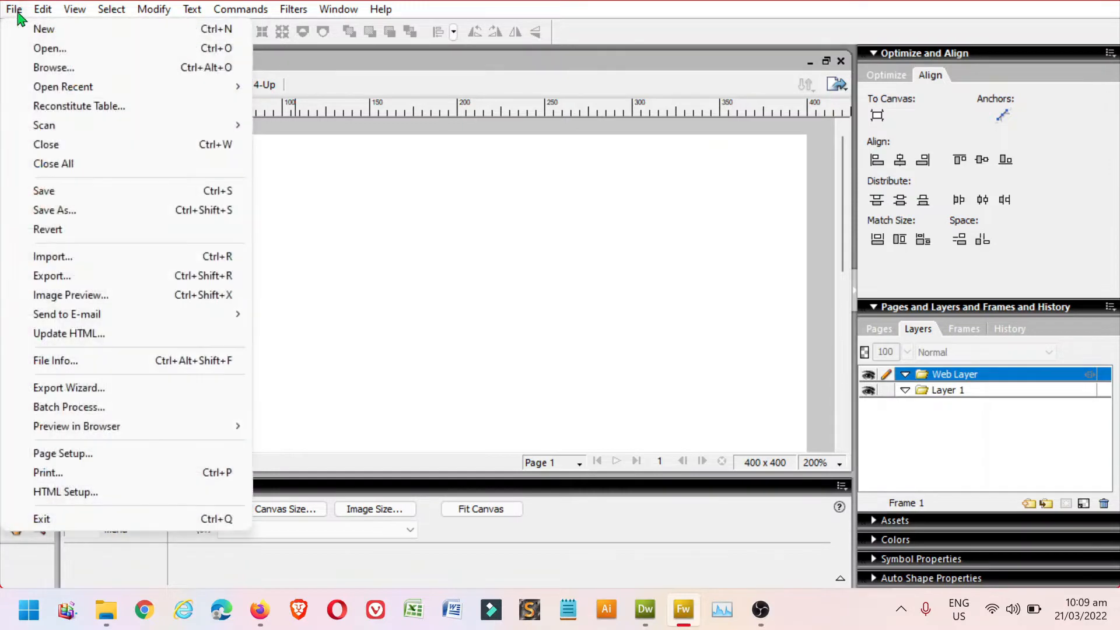
click(69, 209)
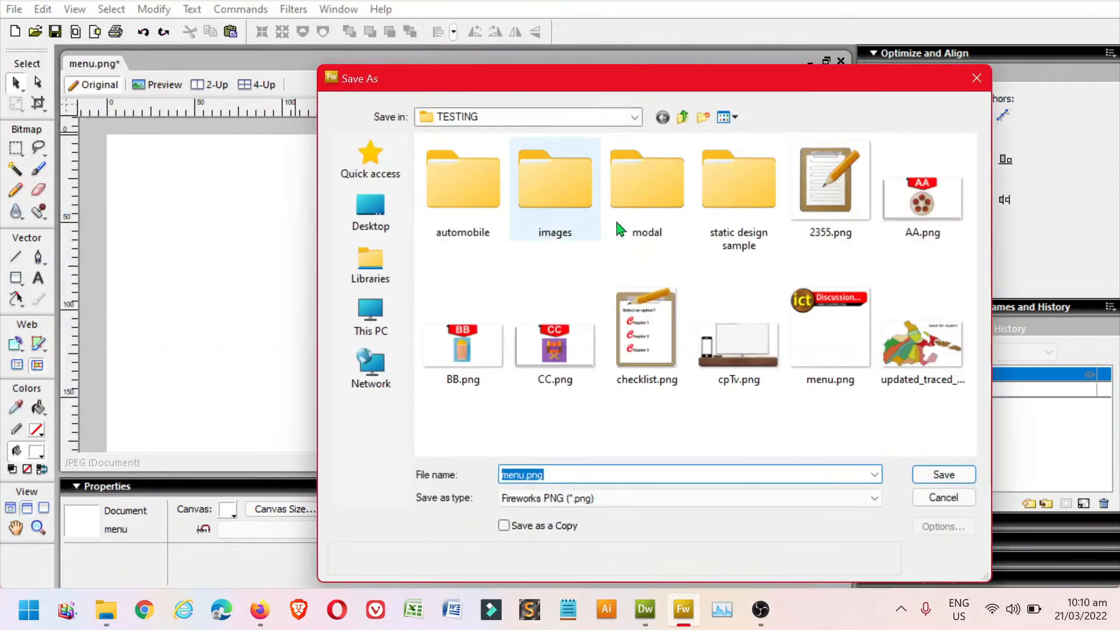
click(546, 120)
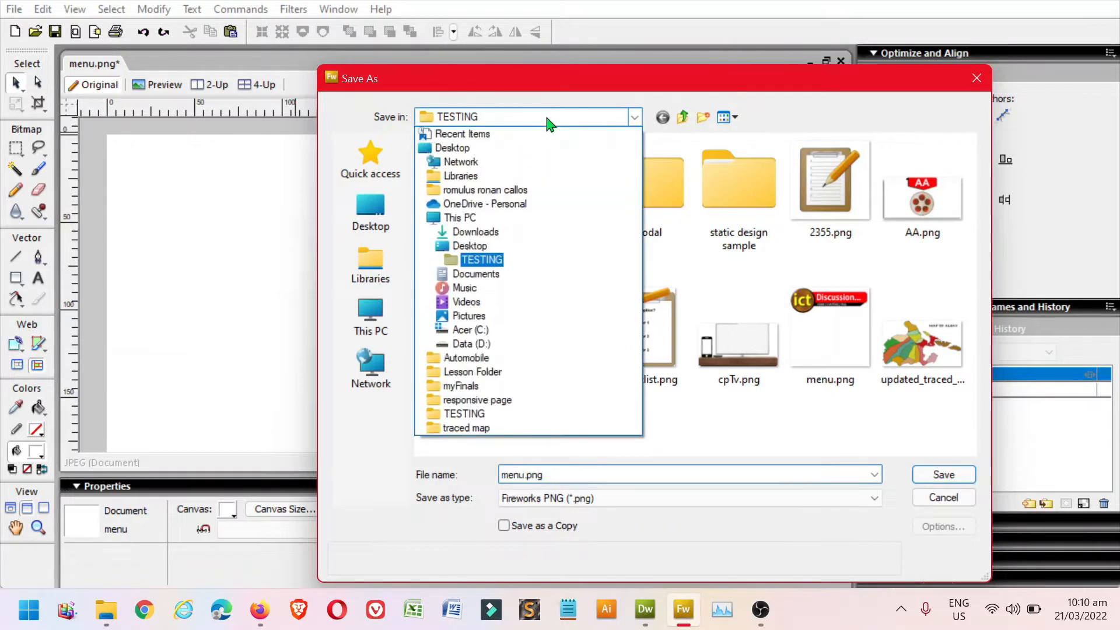
click(494, 264)
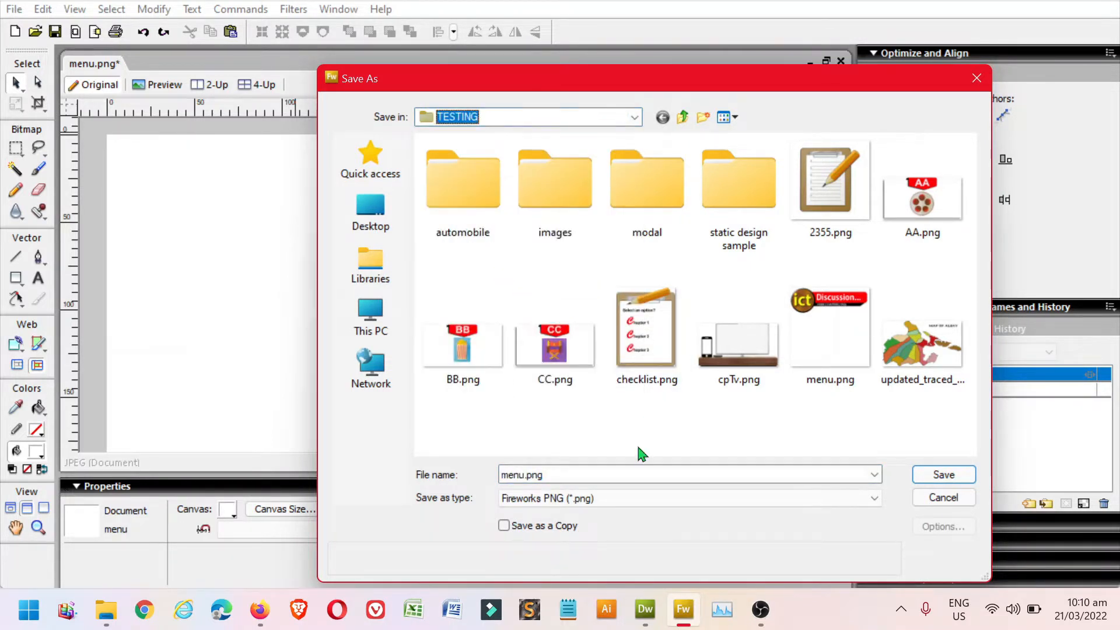
click(592, 474)
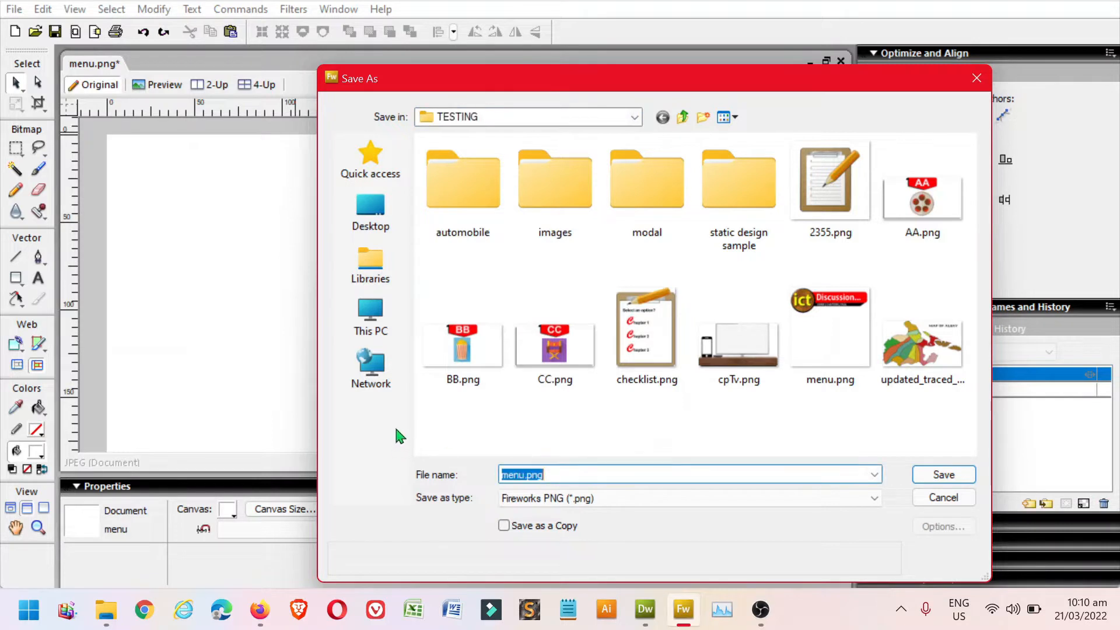
text(new)
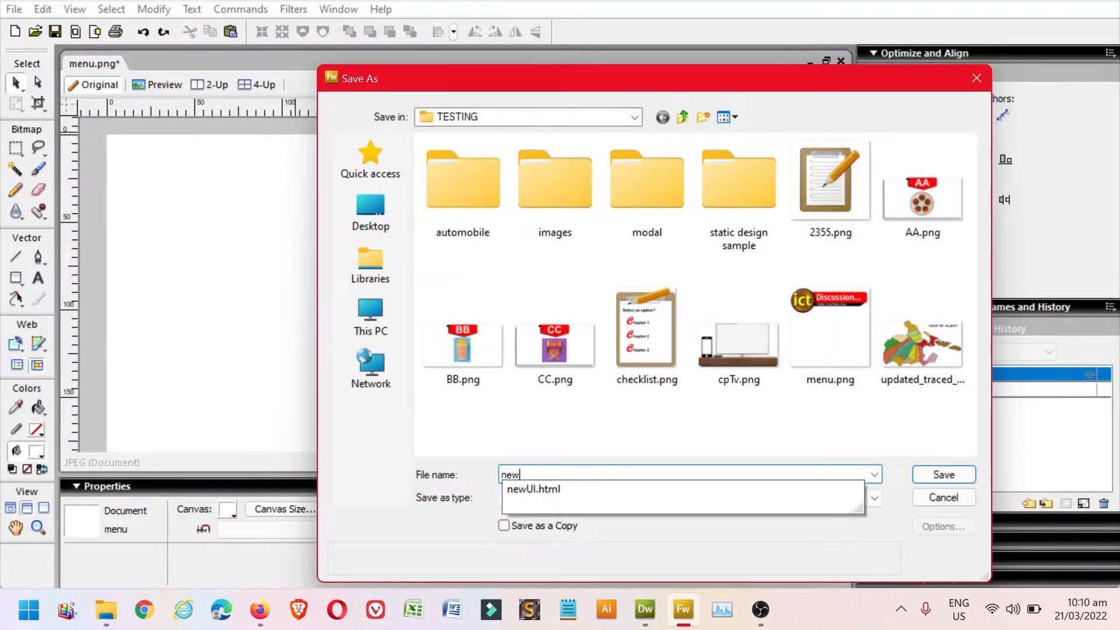
text(Menu)
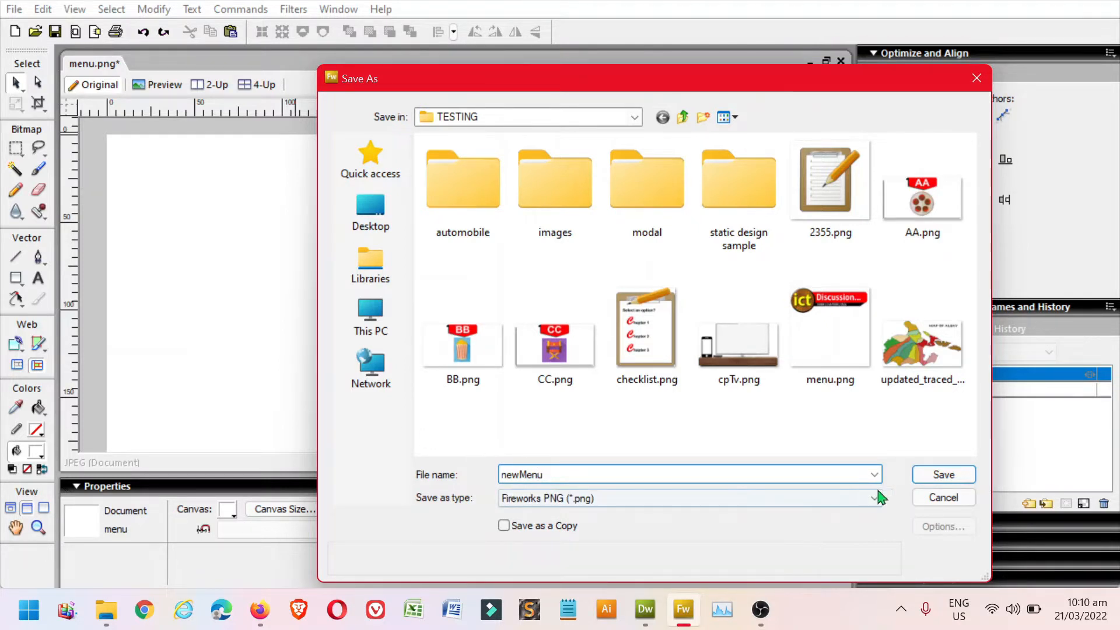
click(927, 484)
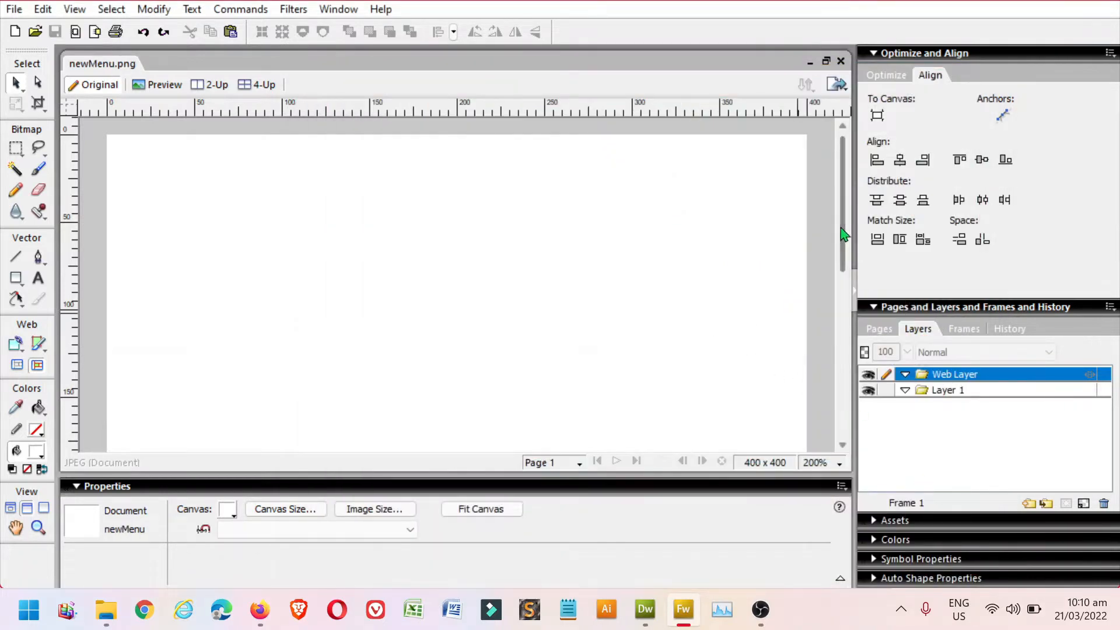
- Apply a canvas size of 400 by 400 pixels to the document
mouse_move(842, 237)
mouse_down()
mouse_move(832, 400)
mouse_move(854, 219)
mouse_up()
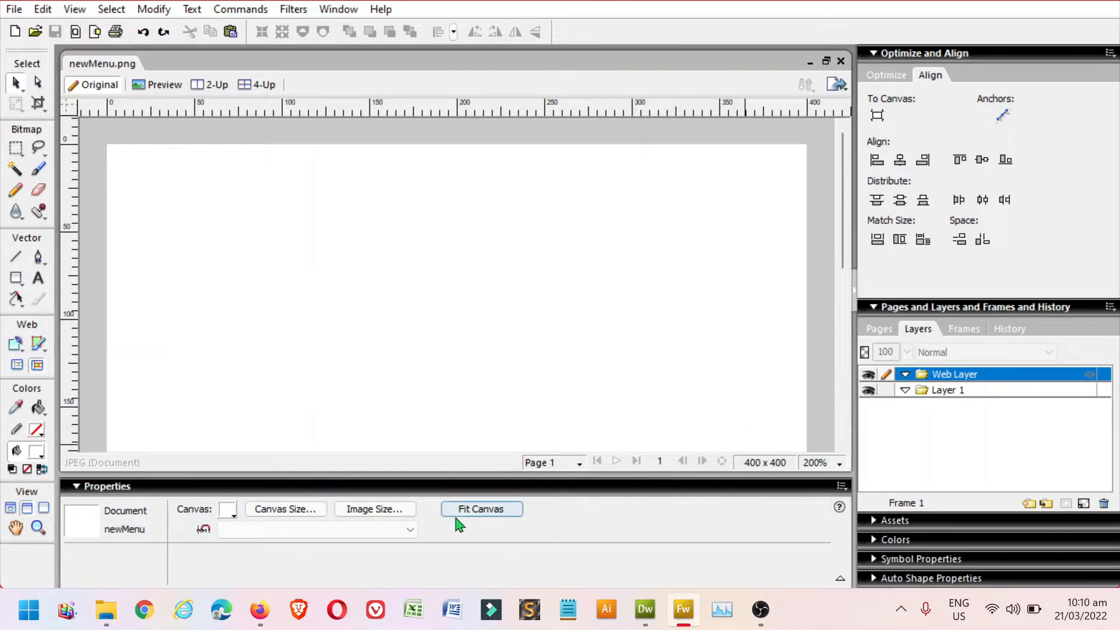
click(287, 509)
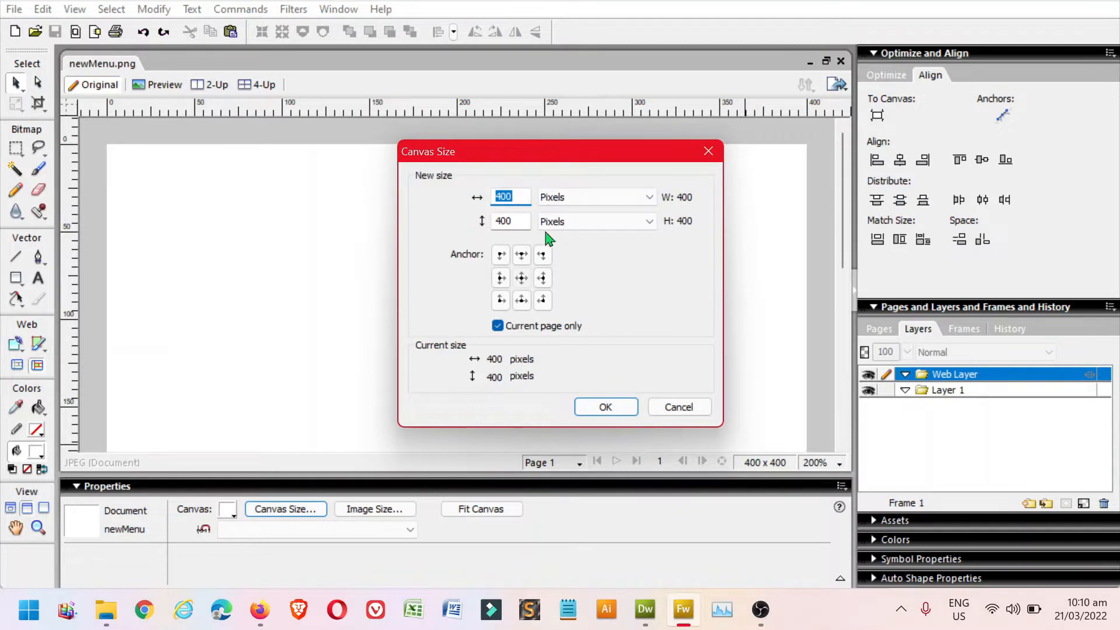
click(520, 196)
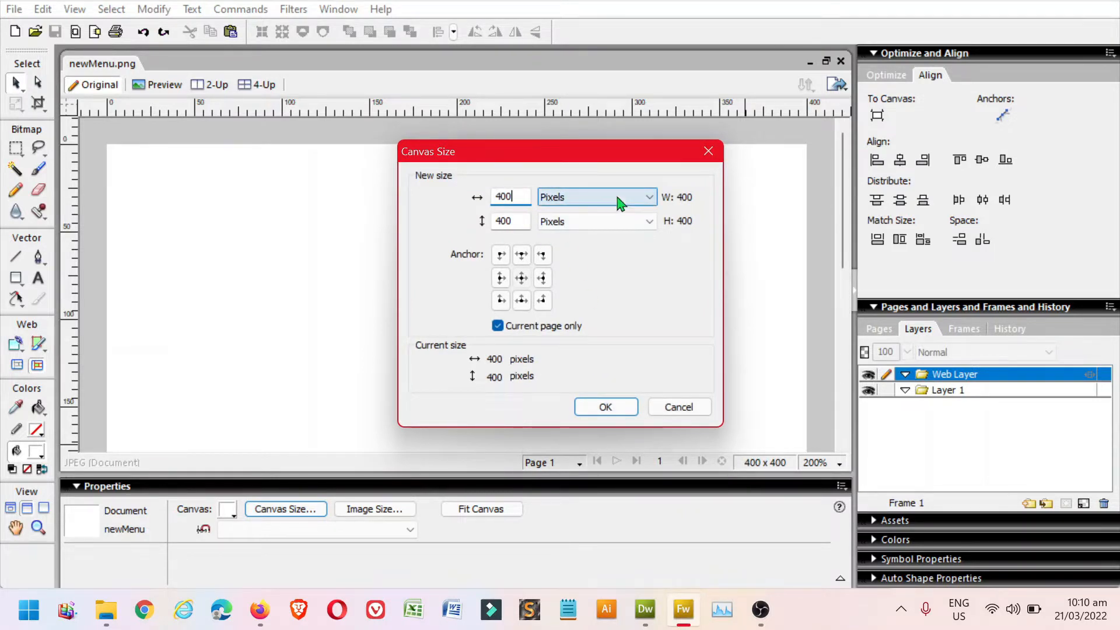
click(513, 220)
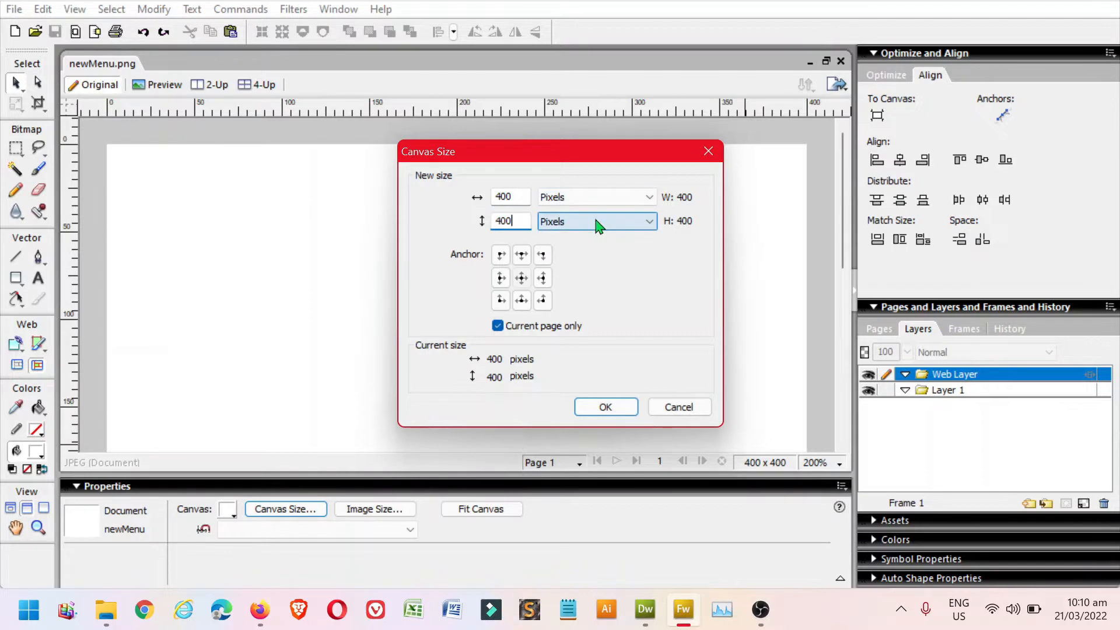
click(610, 412)
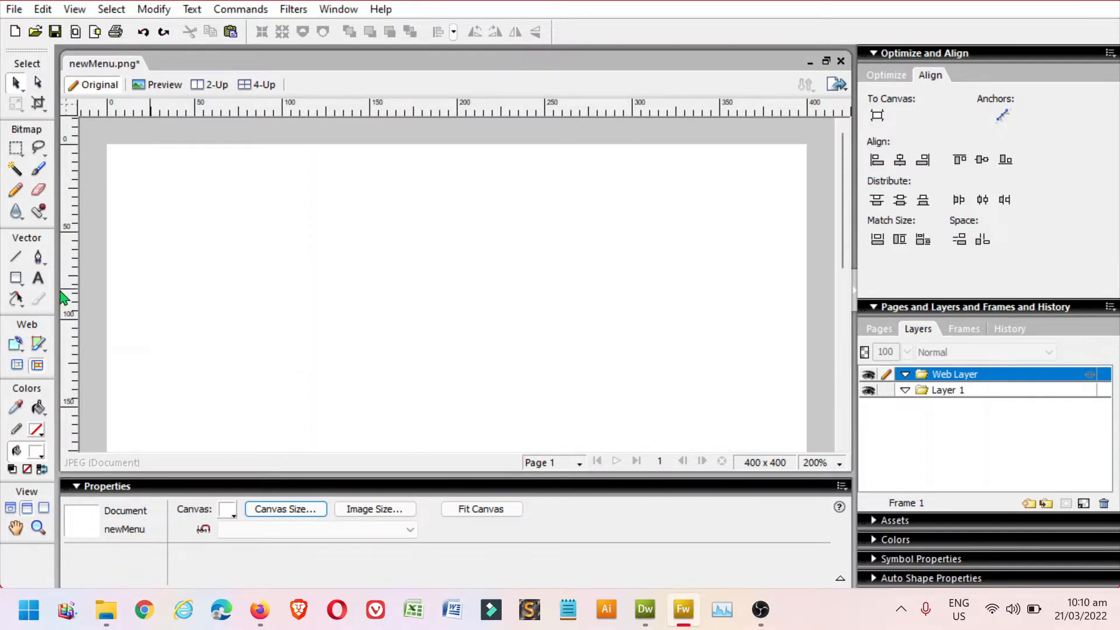
- Create a rectangle about 379 by 116 pixels across the upper part of the canvas and fill it with solid grey #999999
click(25, 290)
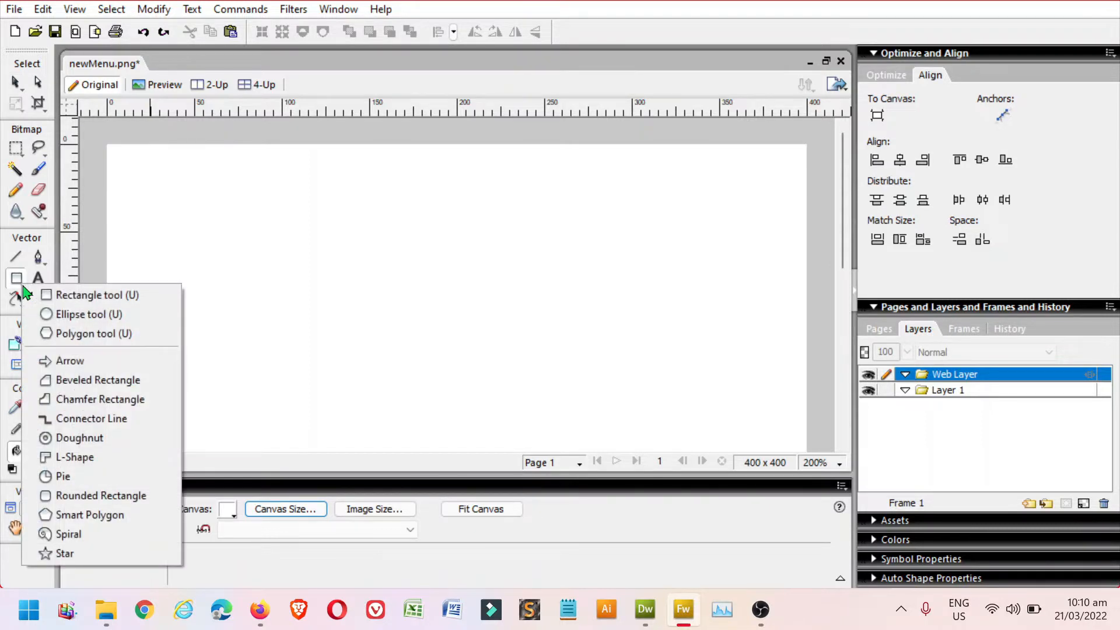
click(76, 296)
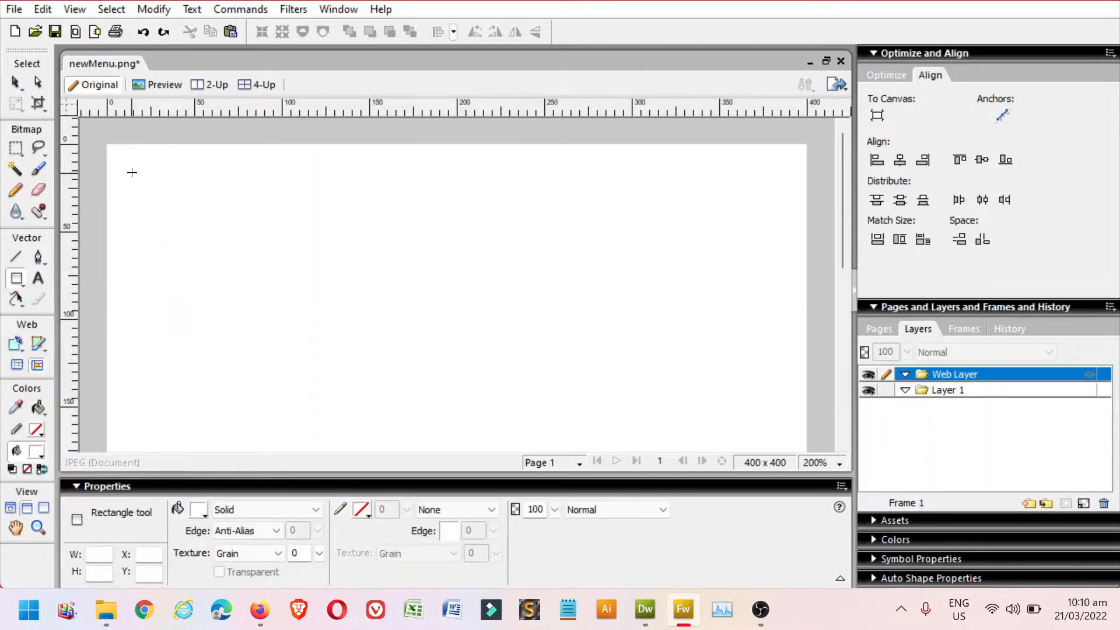
drag(134, 171, 795, 372)
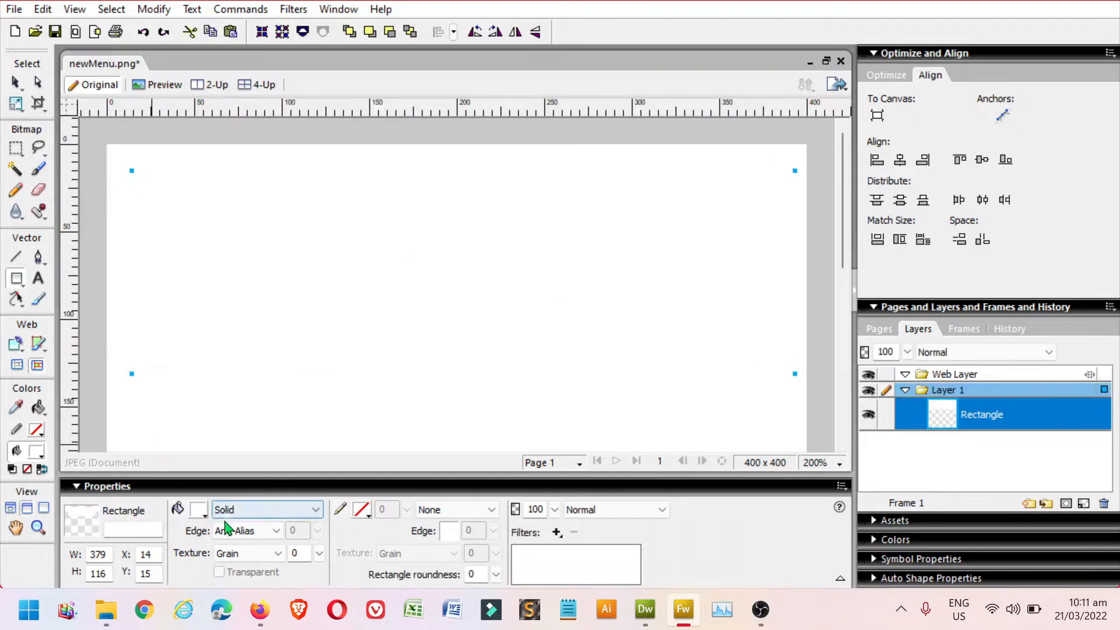
click(199, 510)
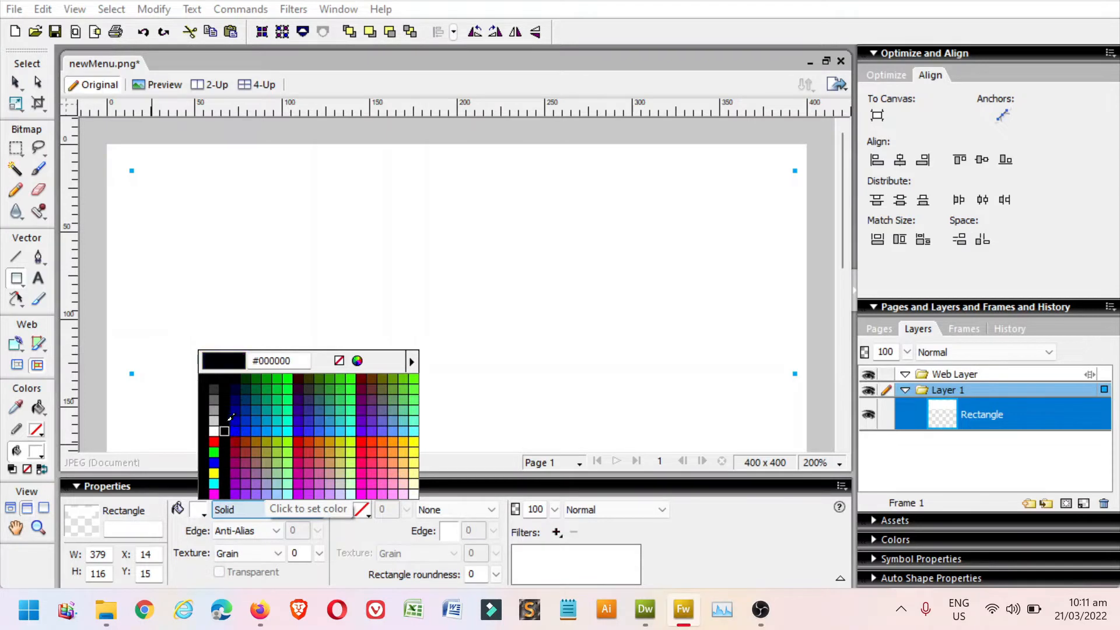
click(214, 405)
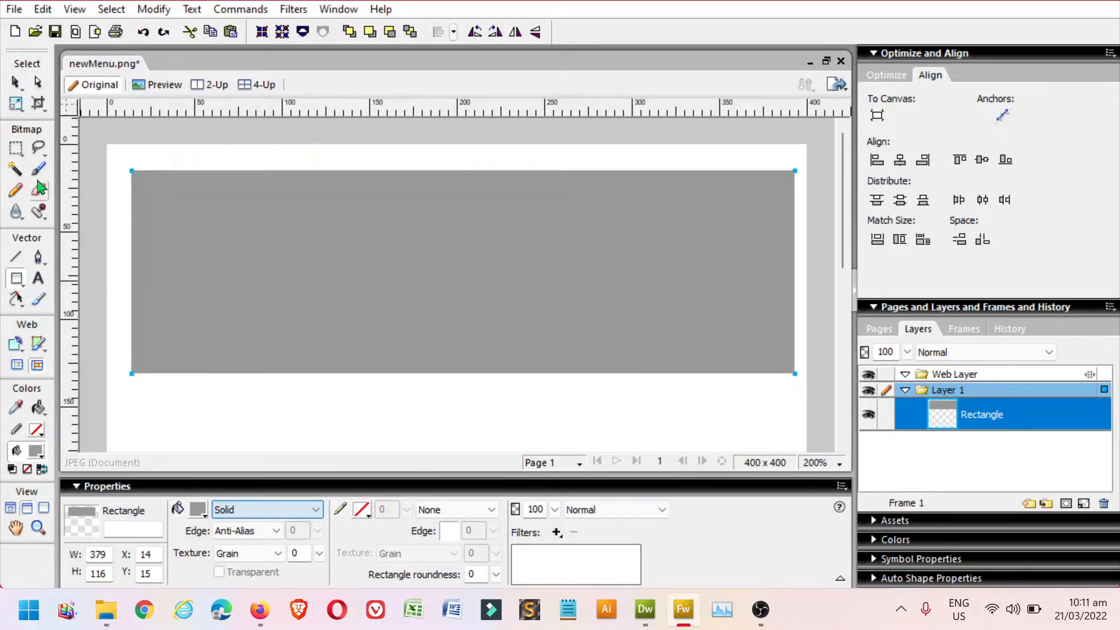
- Move the grey rectangle to about X 4, Y 5 and widen it to about 392 pixels so it nearly spans the canvas
click(18, 108)
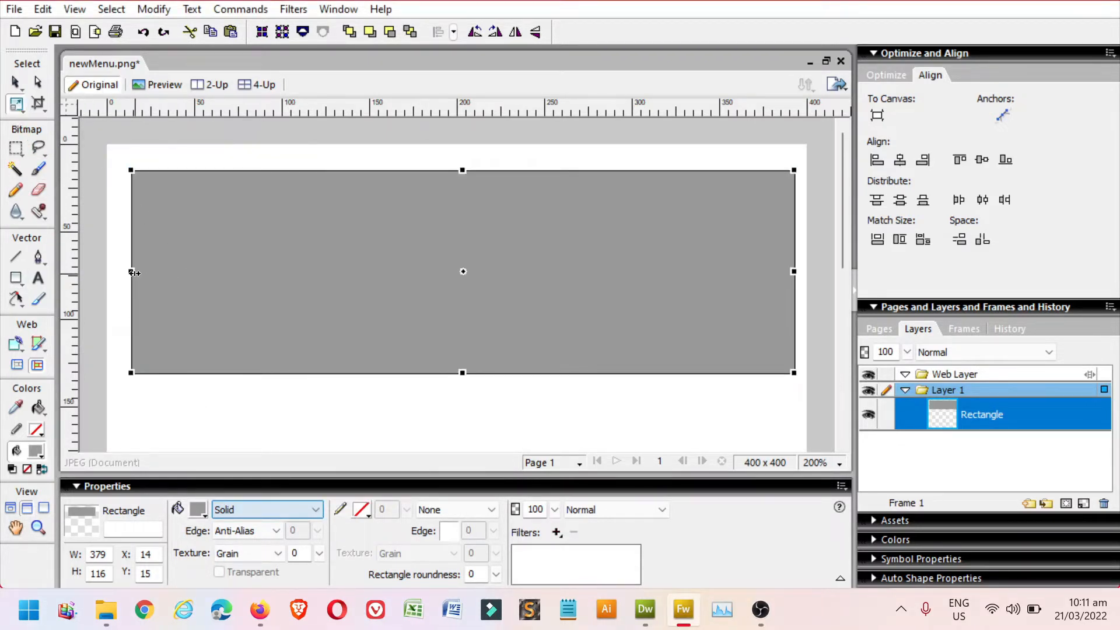
drag(131, 271, 113, 272)
drag(237, 260, 237, 243)
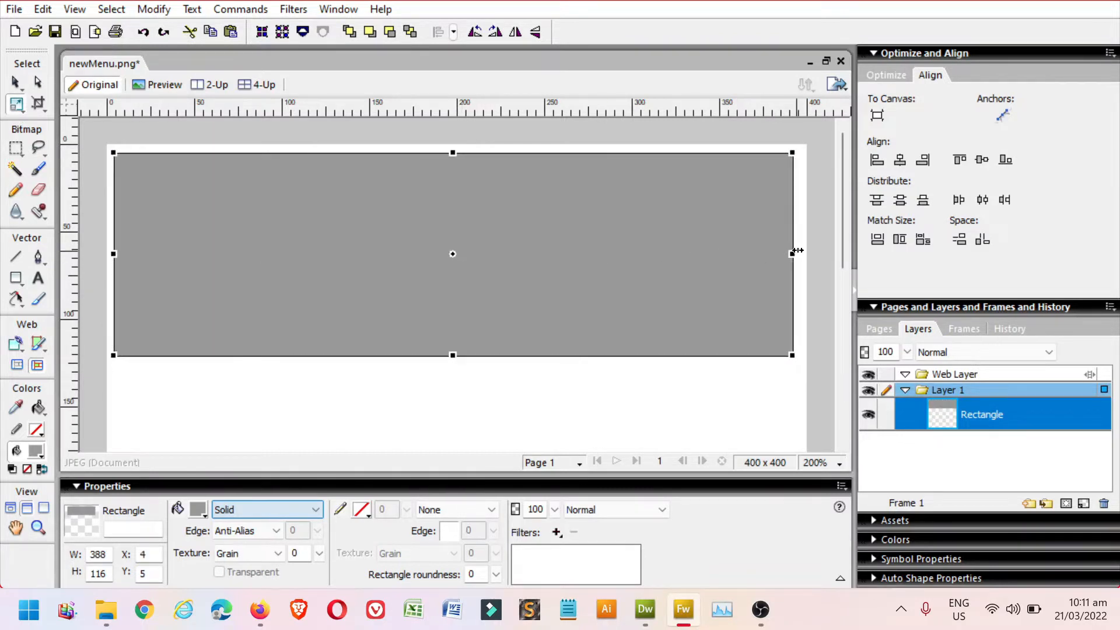
drag(794, 253, 802, 253)
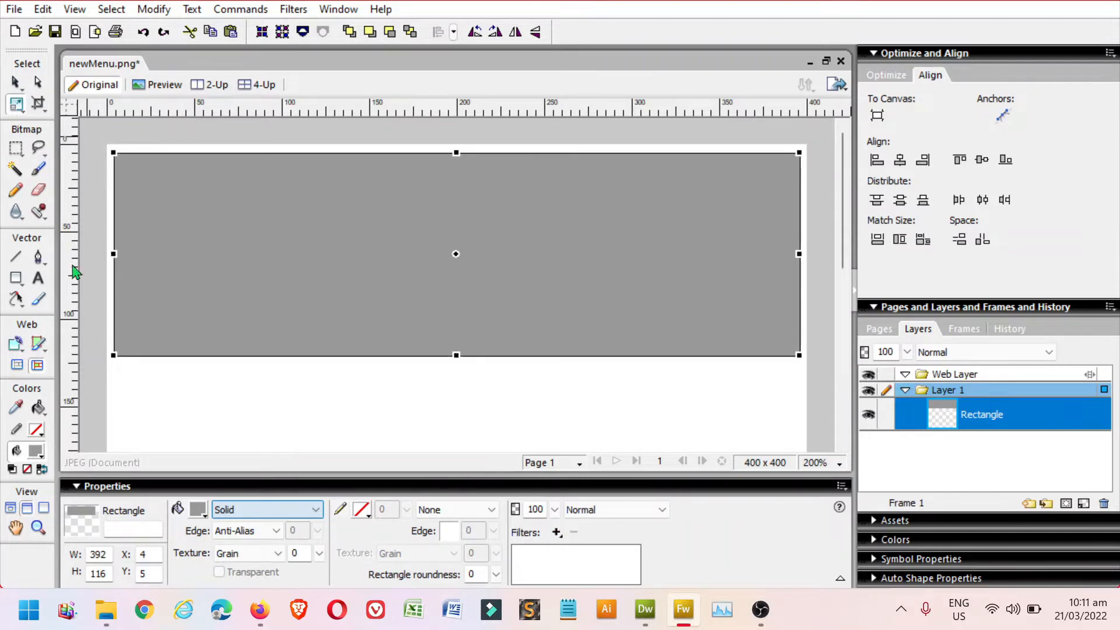
- Activate the Ellipse tool
click(16, 278)
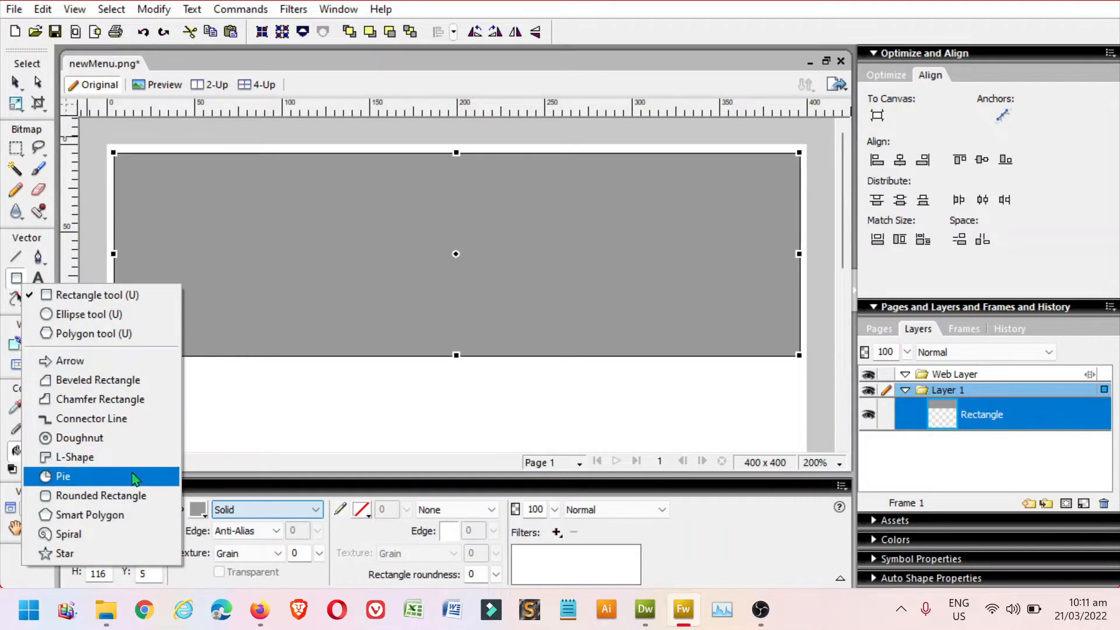
click(99, 316)
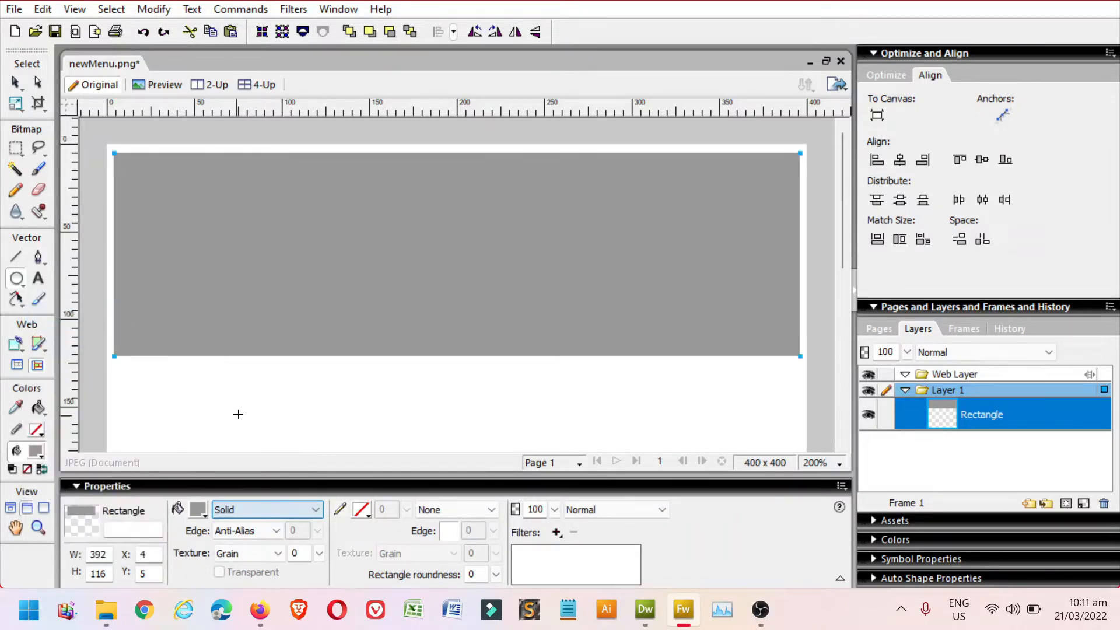
click(201, 511)
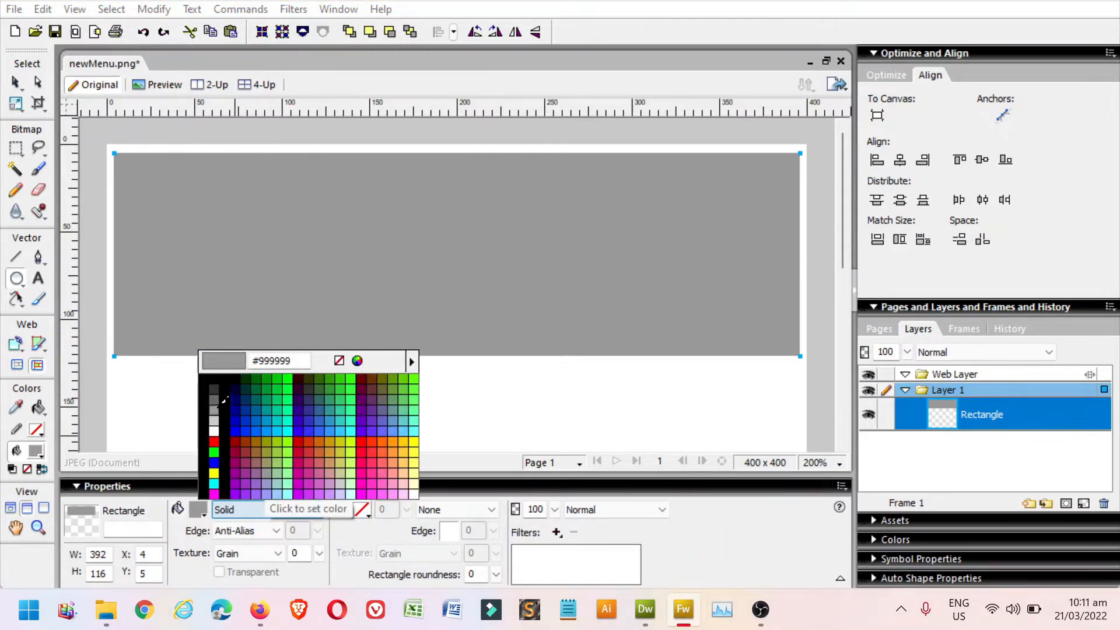
click(215, 378)
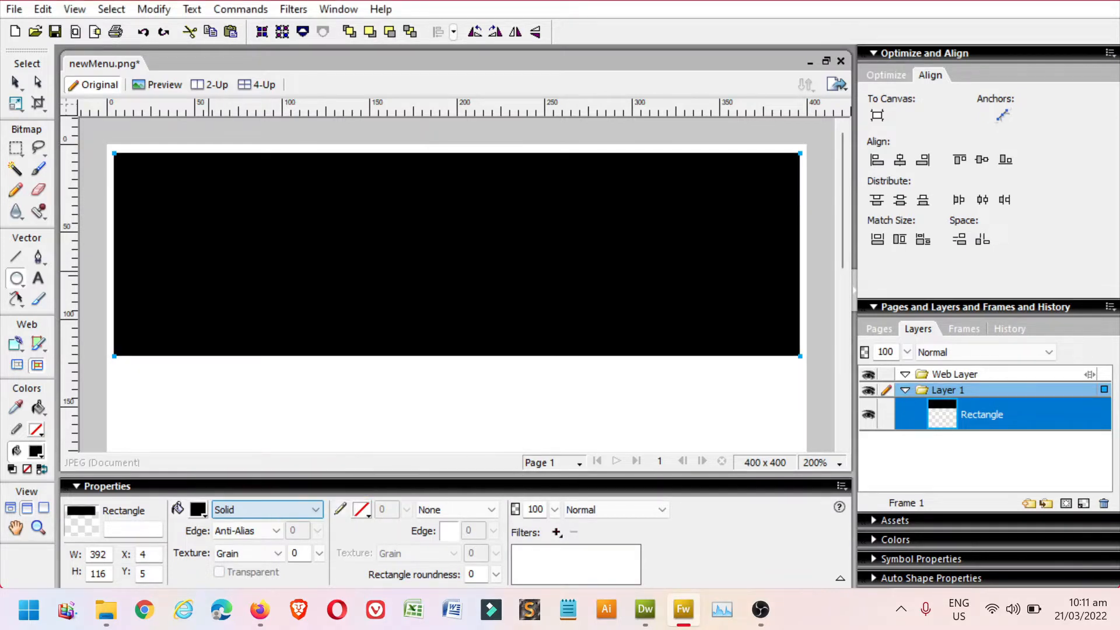
key(ctrl+z)
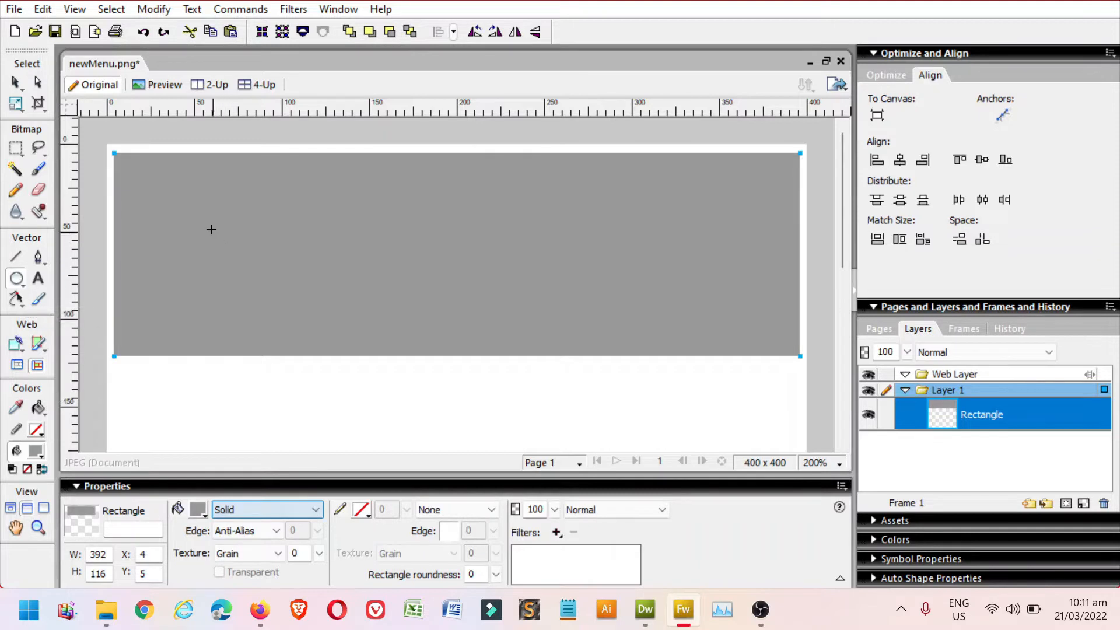
- Create a black-filled ellipse about 106 by 99 pixels and place it over the grey rectangle's left end, at about X 10, Y 28
drag(194, 207, 381, 380)
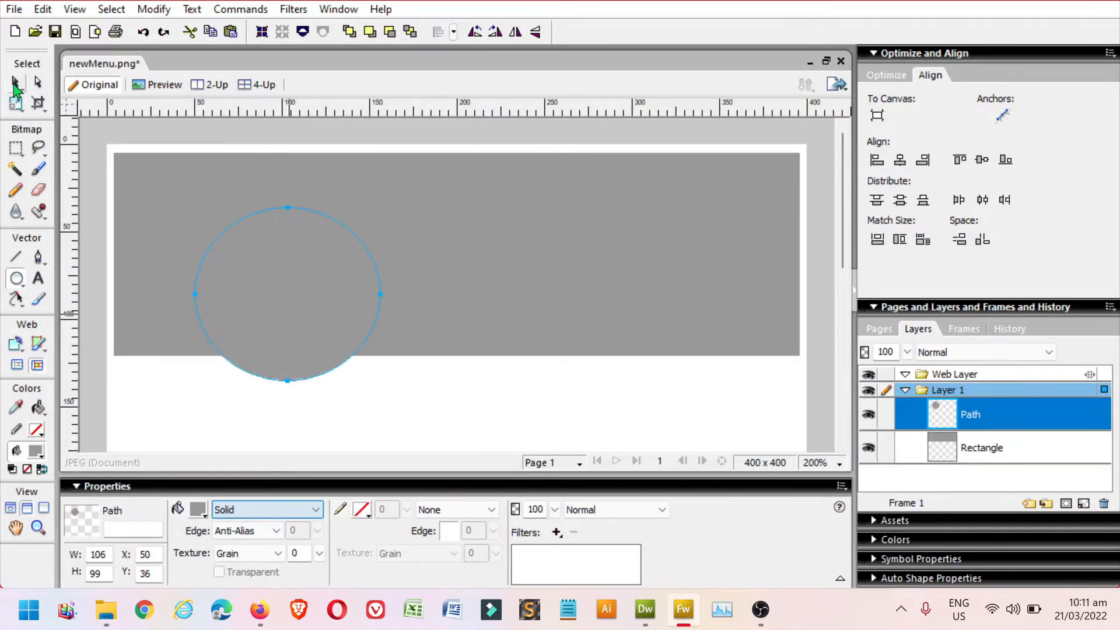
key(v)
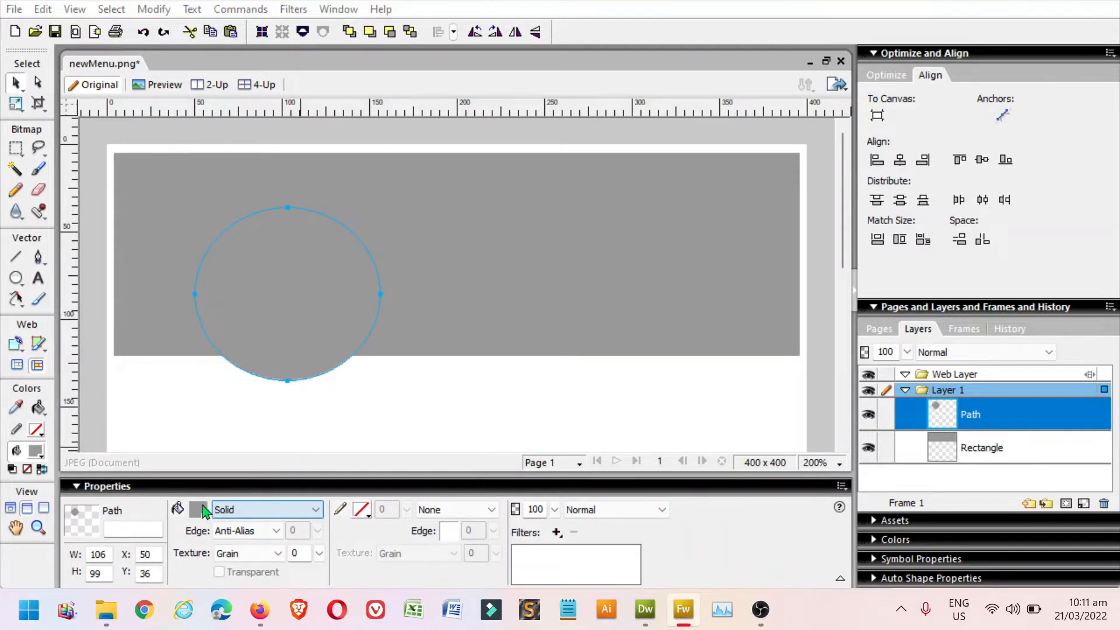
click(198, 510)
click(234, 394)
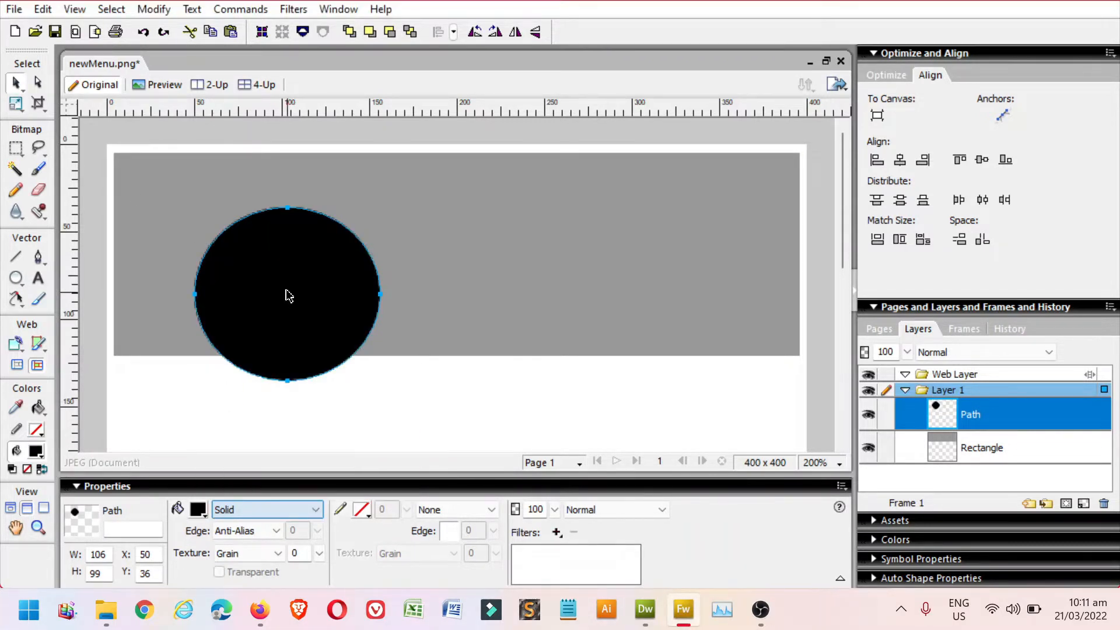
drag(287, 291, 217, 283)
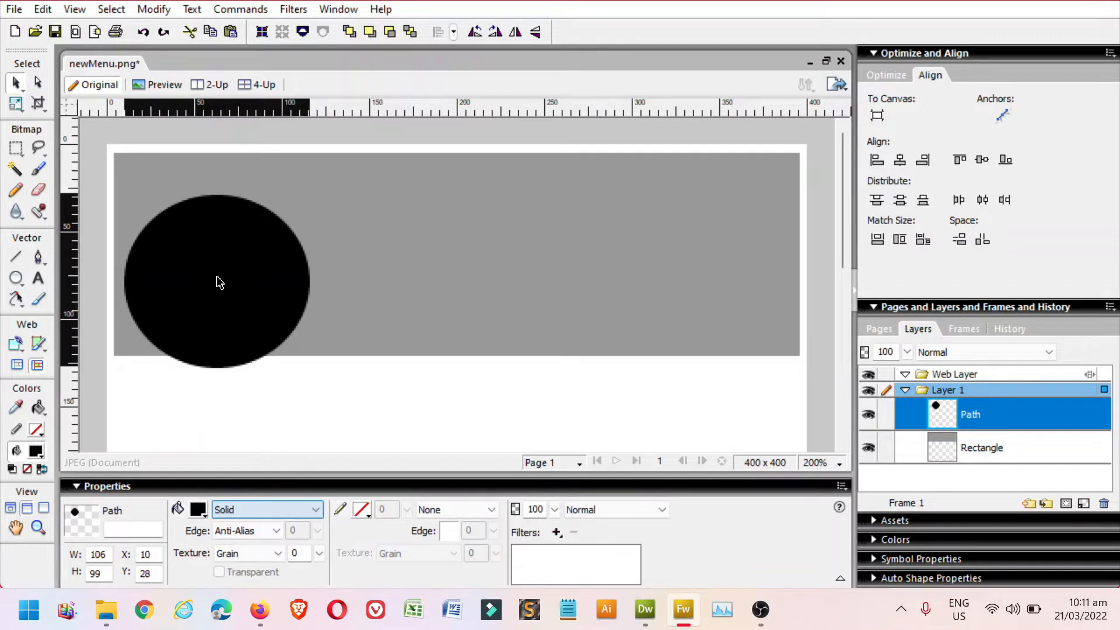
- Reduce the grey rectangle's height to about 95 pixels by raising its lower edge
click(447, 297)
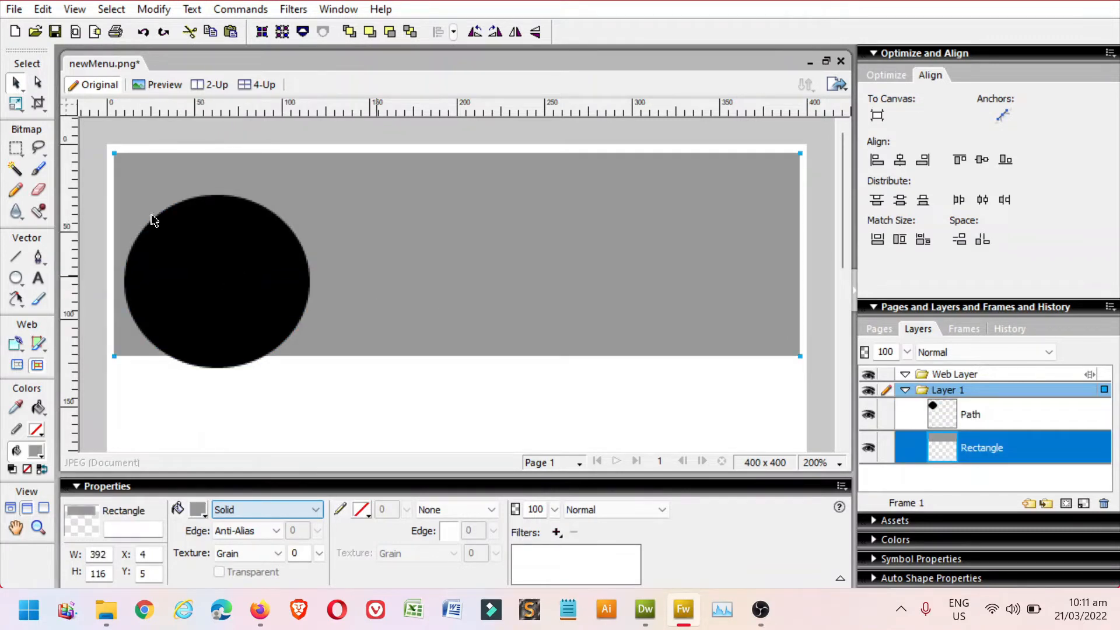
click(16, 104)
drag(457, 346, 454, 319)
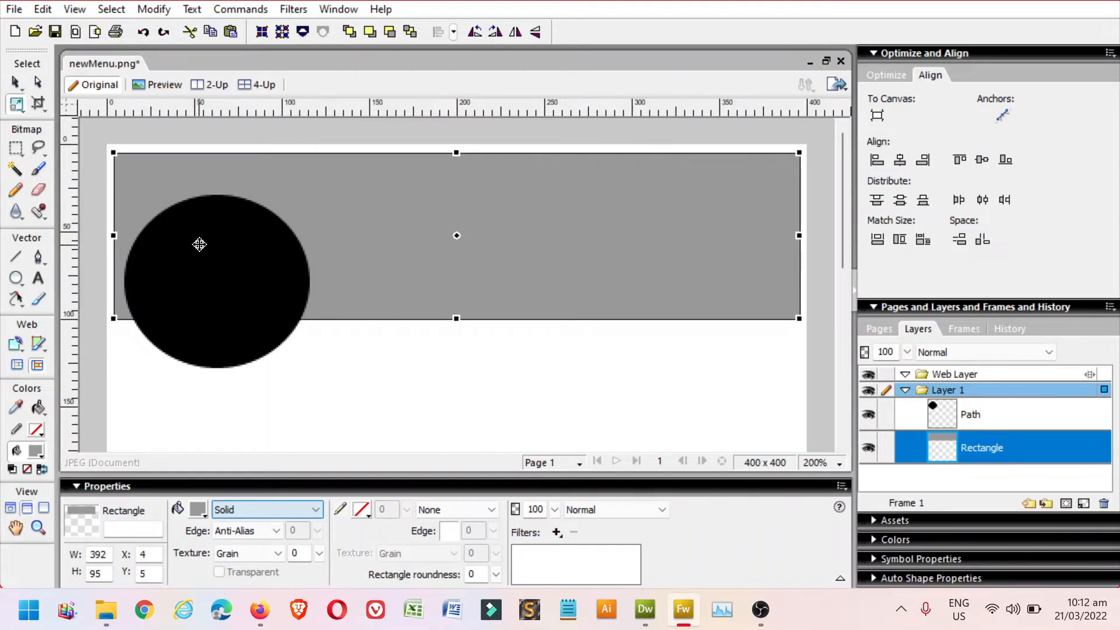
- Resize the black ellipse to 125 by 125 pixels and move it to about X 14, Y 11
click(15, 83)
click(300, 283)
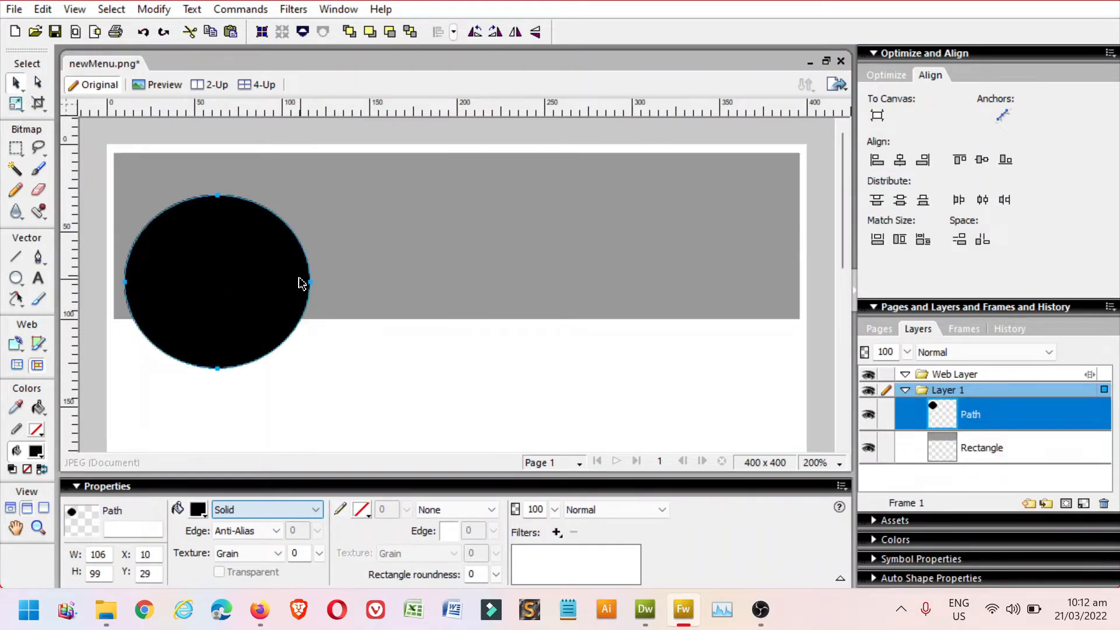
double_click(112, 556)
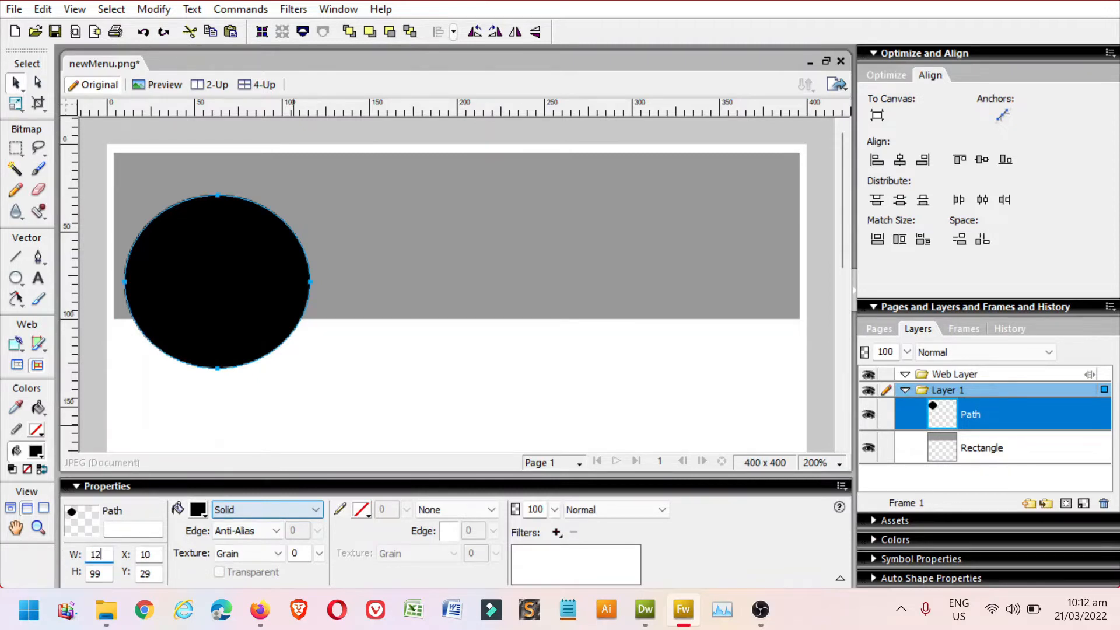
text(125)
key(Tab)
text(1)
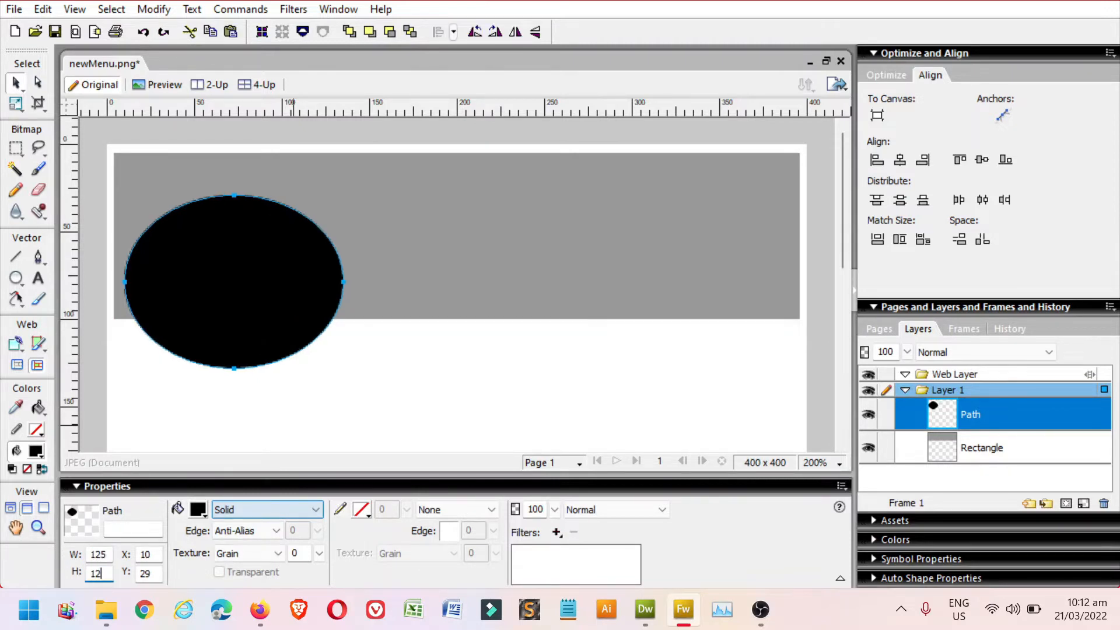
key(Return)
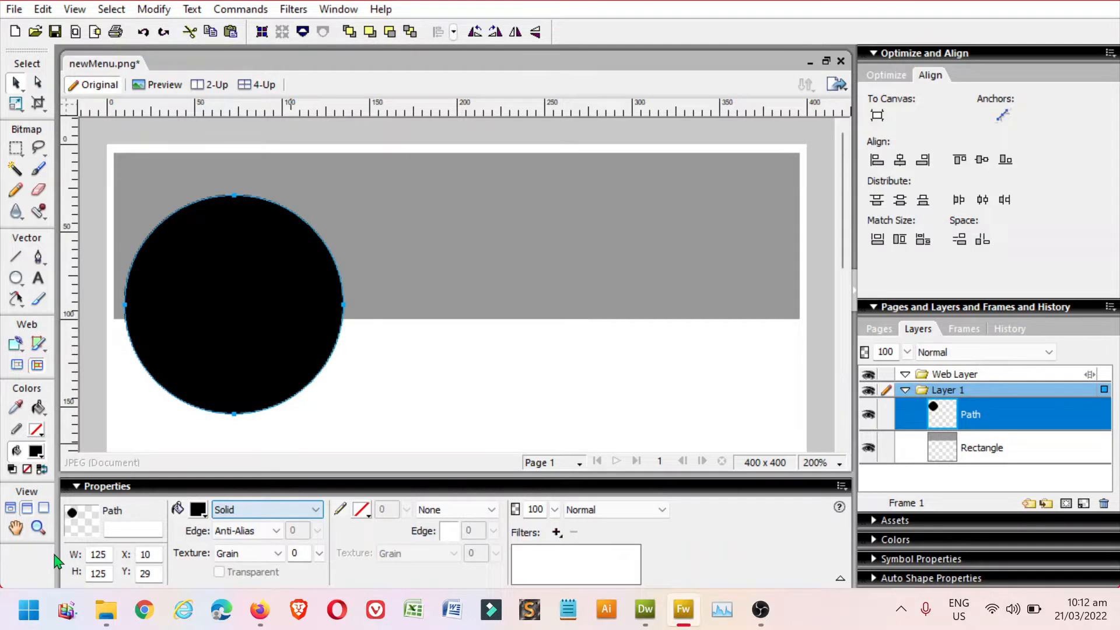
drag(212, 315, 220, 279)
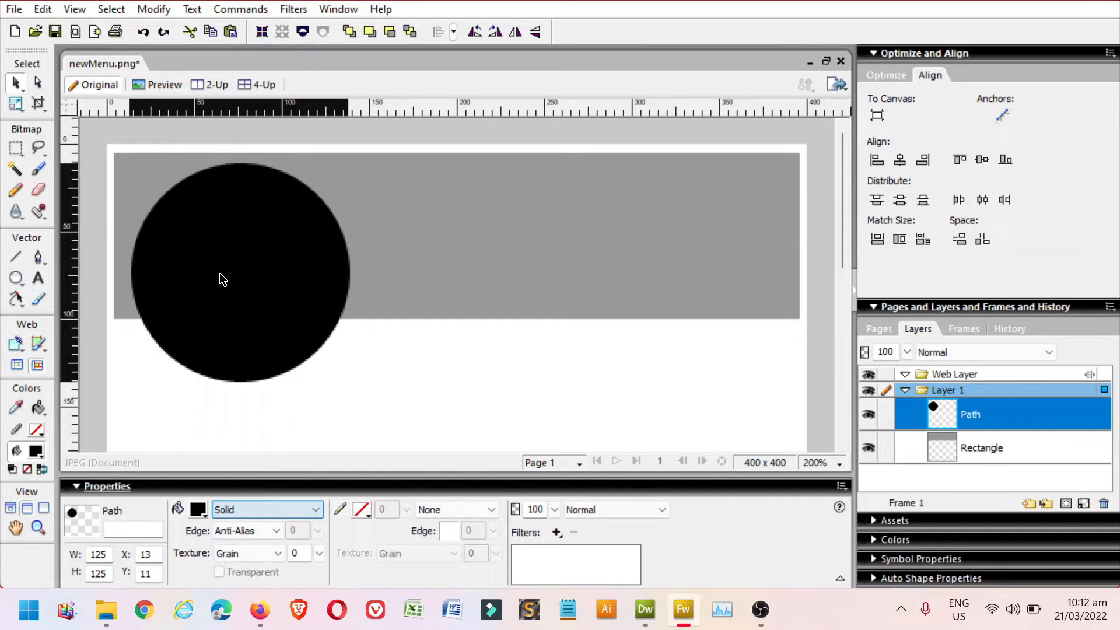
drag(222, 278, 223, 280)
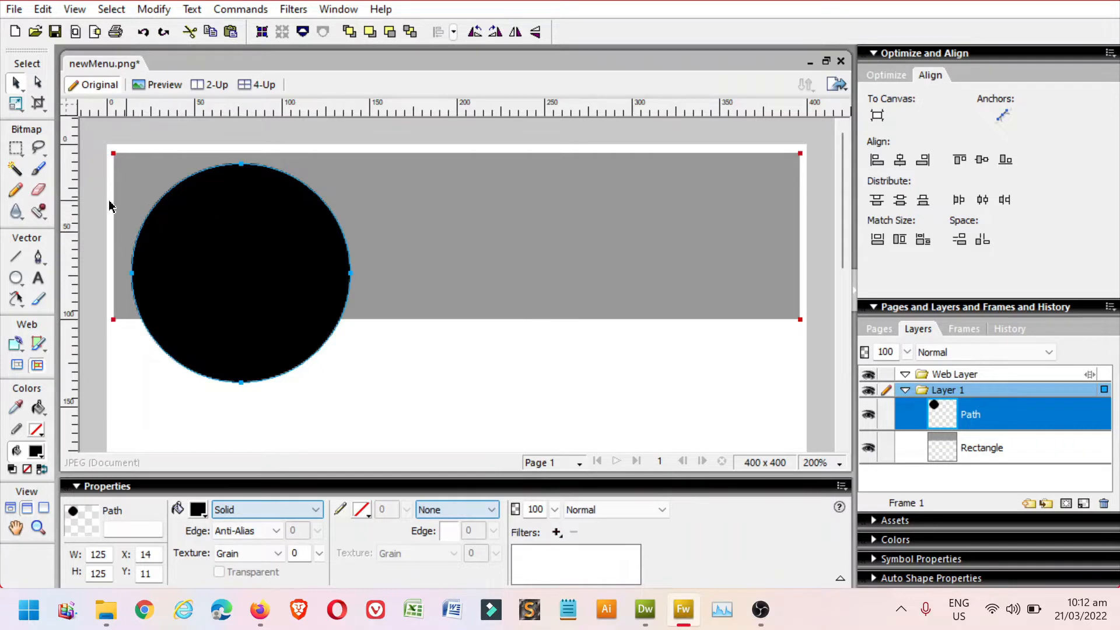
- Add the white text "BANNER..." at size 50 on the grey rectangle, beside the black circle
click(39, 281)
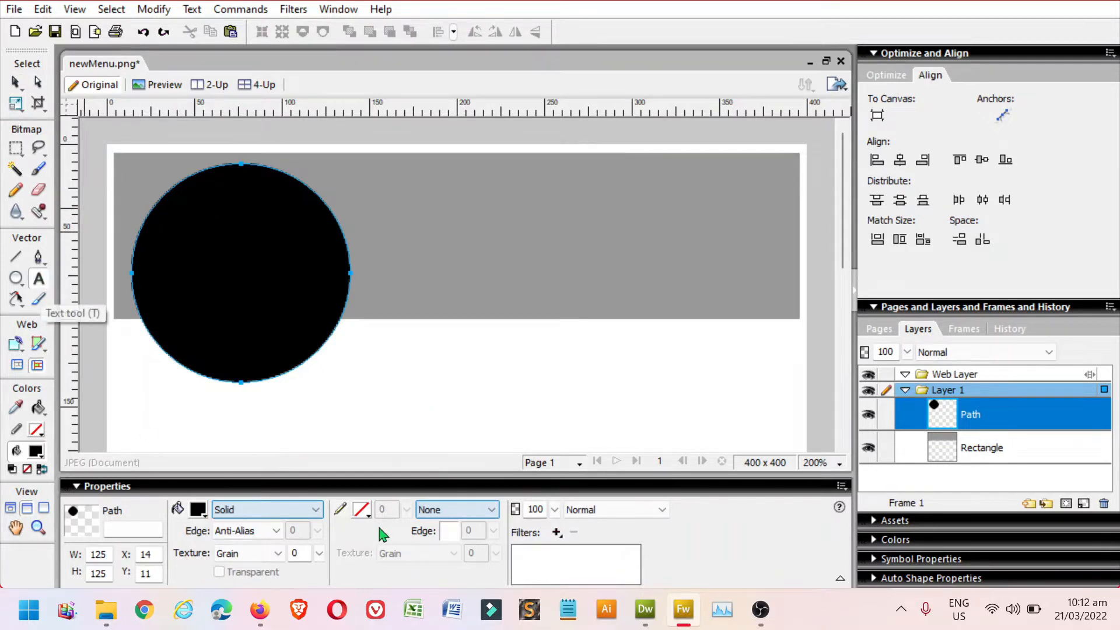
key(ctrl+d)
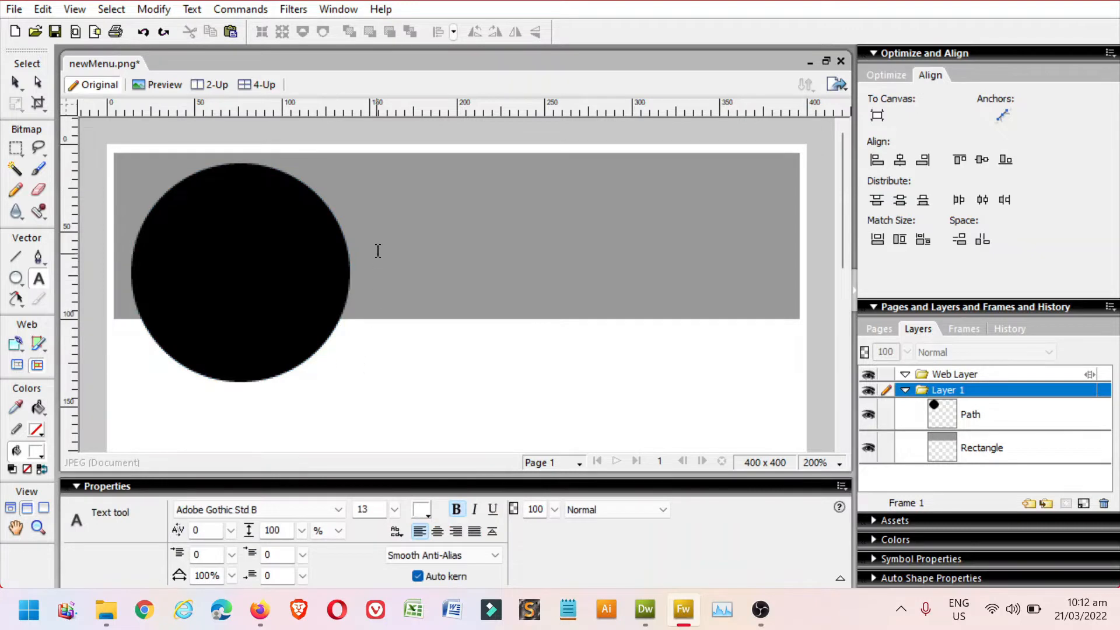
click(378, 250)
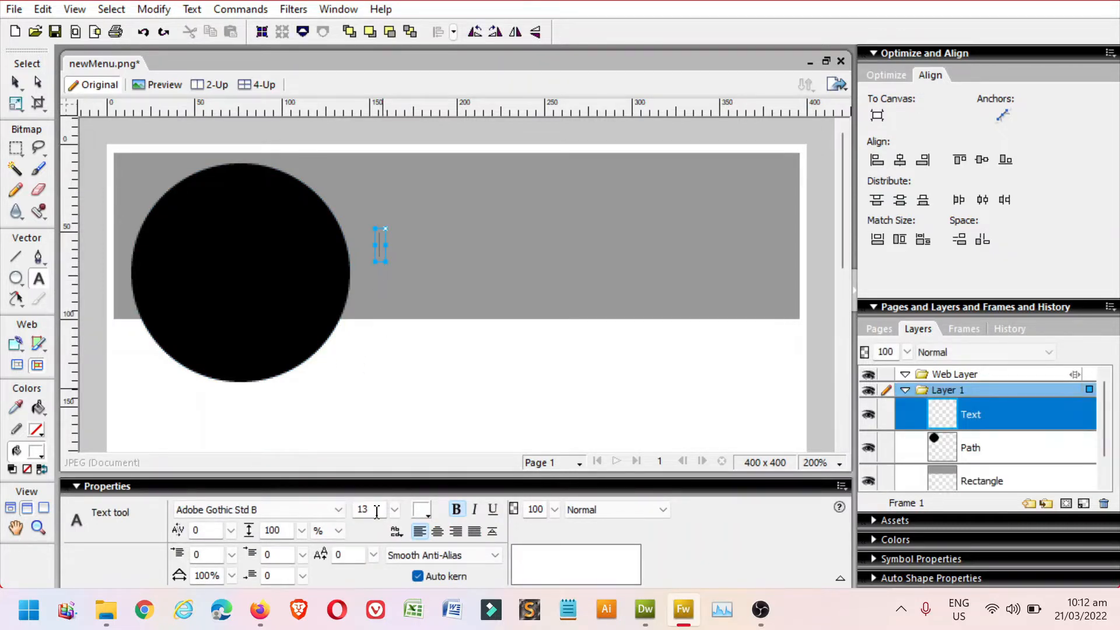
click(374, 511)
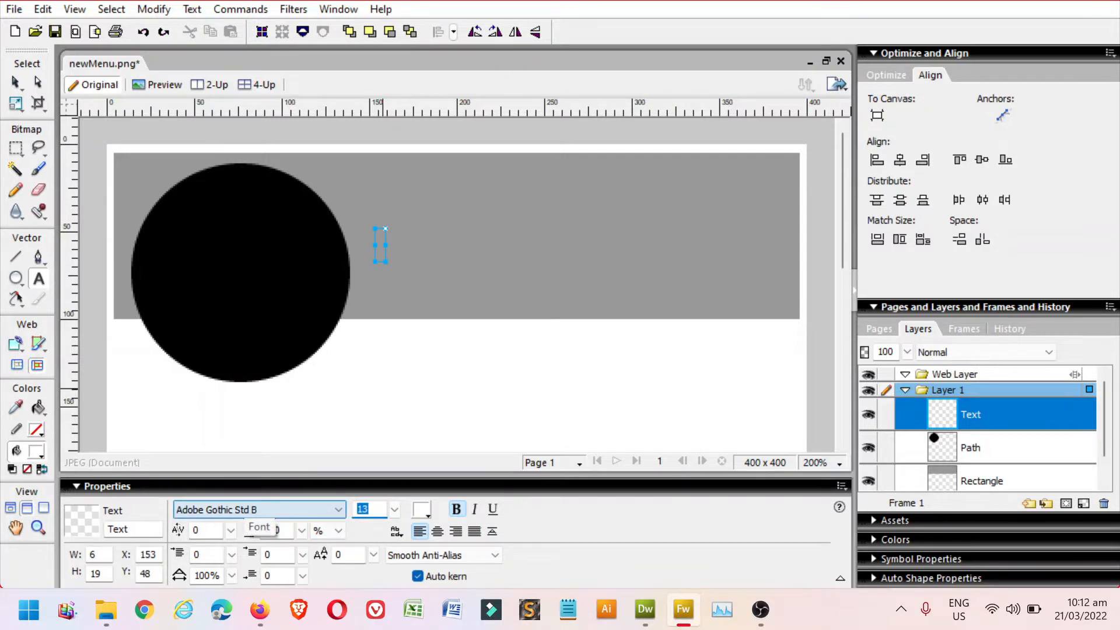
text(50)
key(Return)
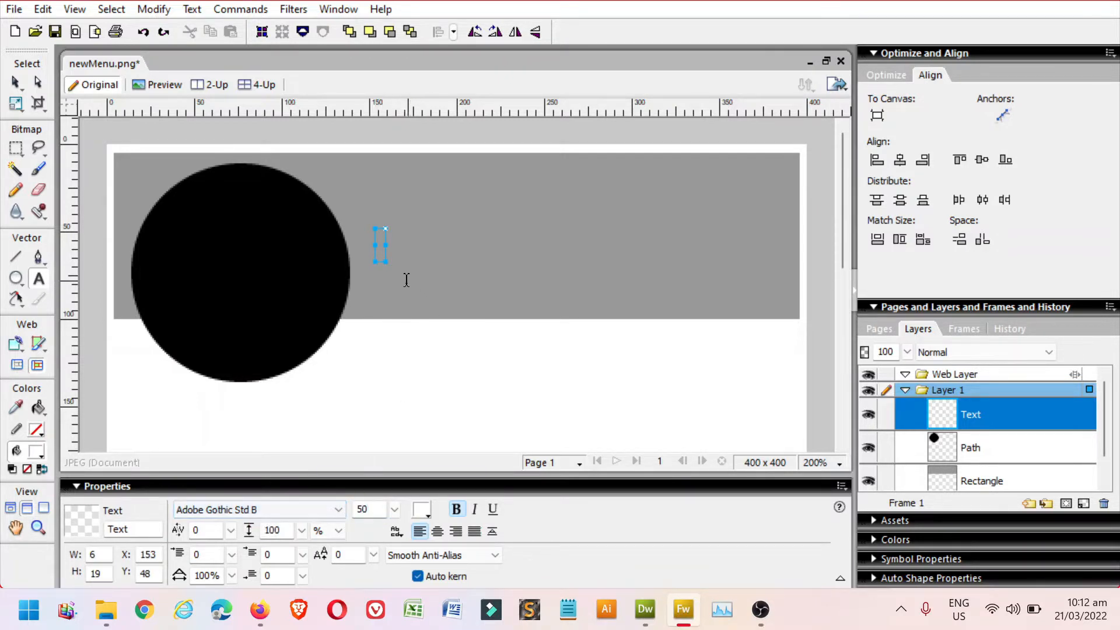
key(Caps_Lock)
text(BANNER)
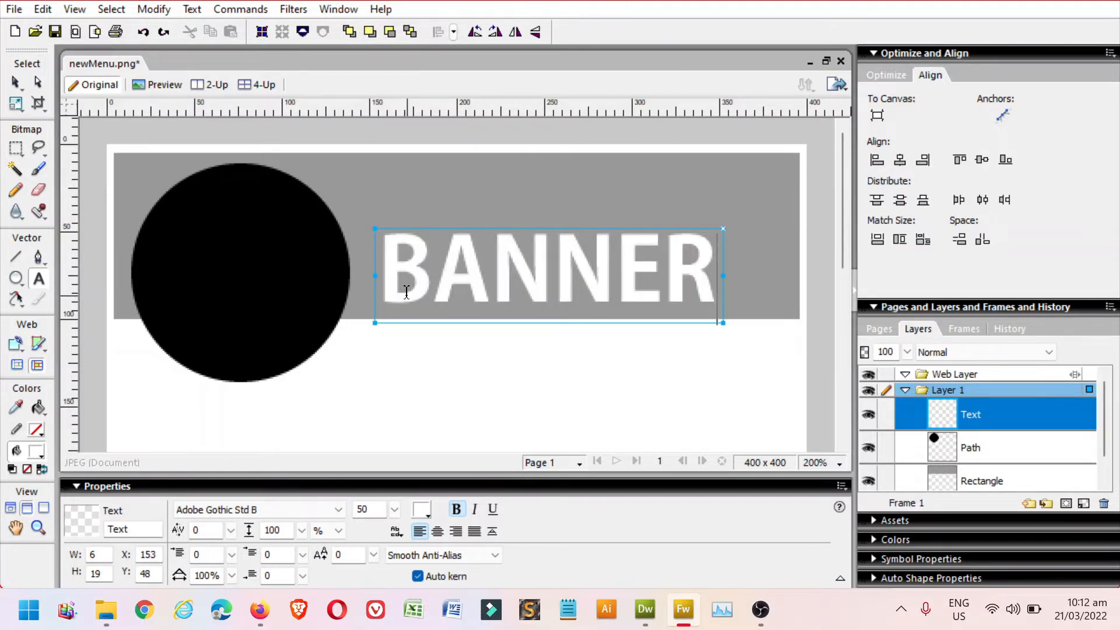
text(...)
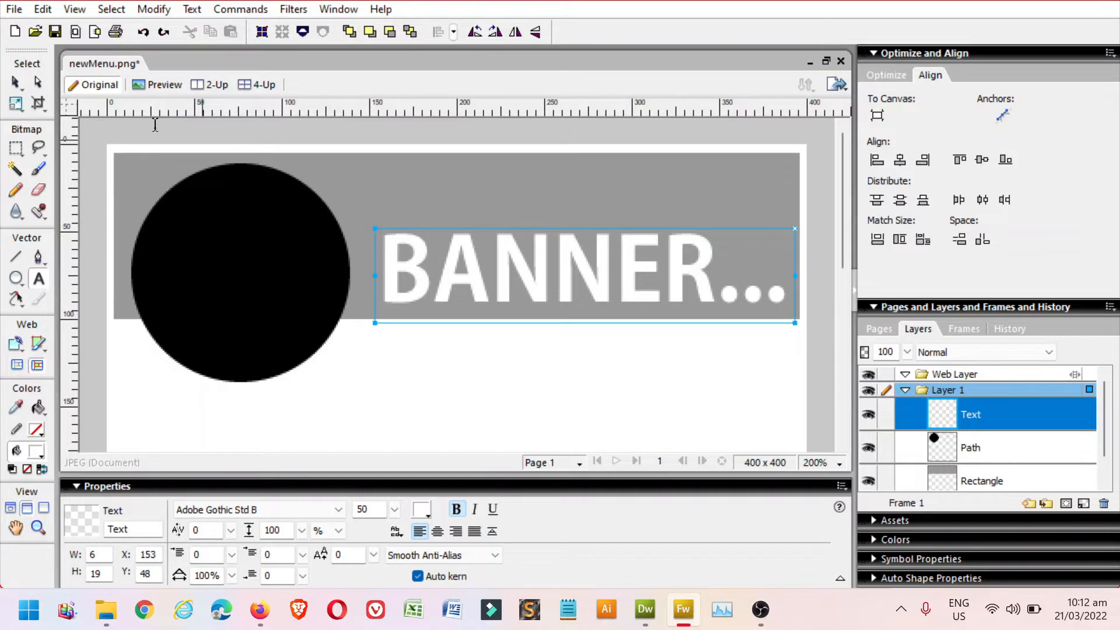
- Move the "BANNER..." text up within the grey rectangle to about X 142, Y 23
click(16, 82)
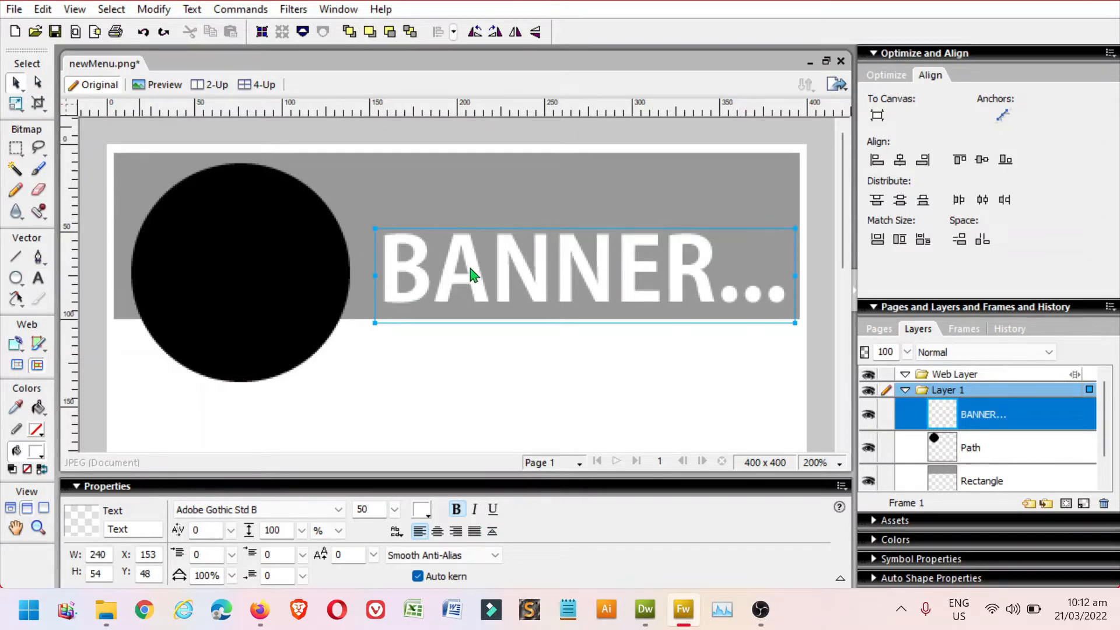
drag(497, 305, 465, 239)
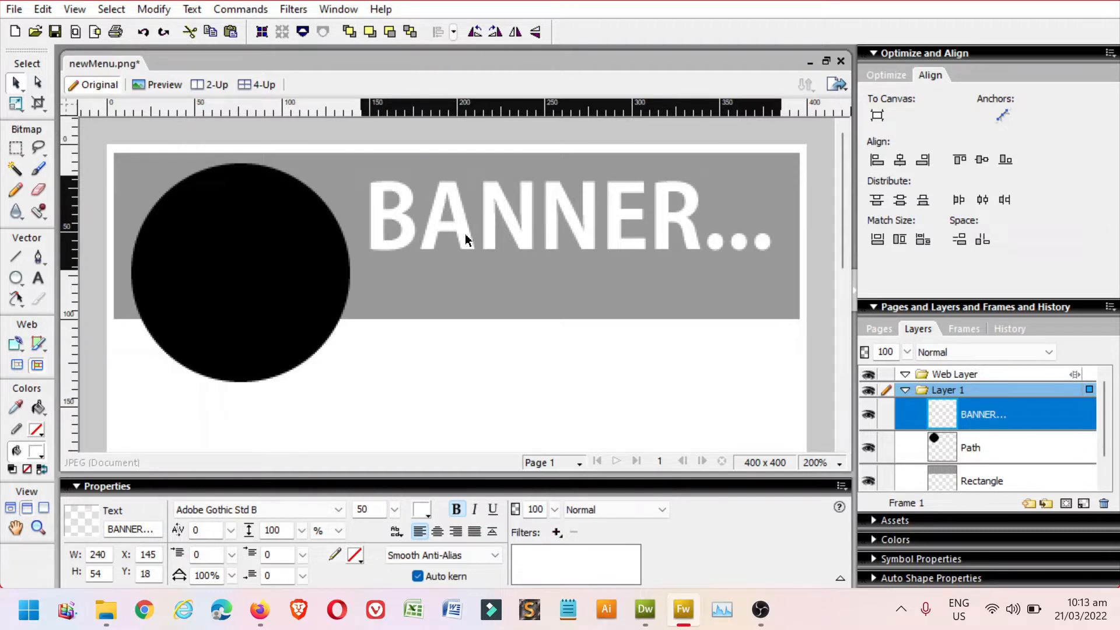
drag(465, 239, 514, 245)
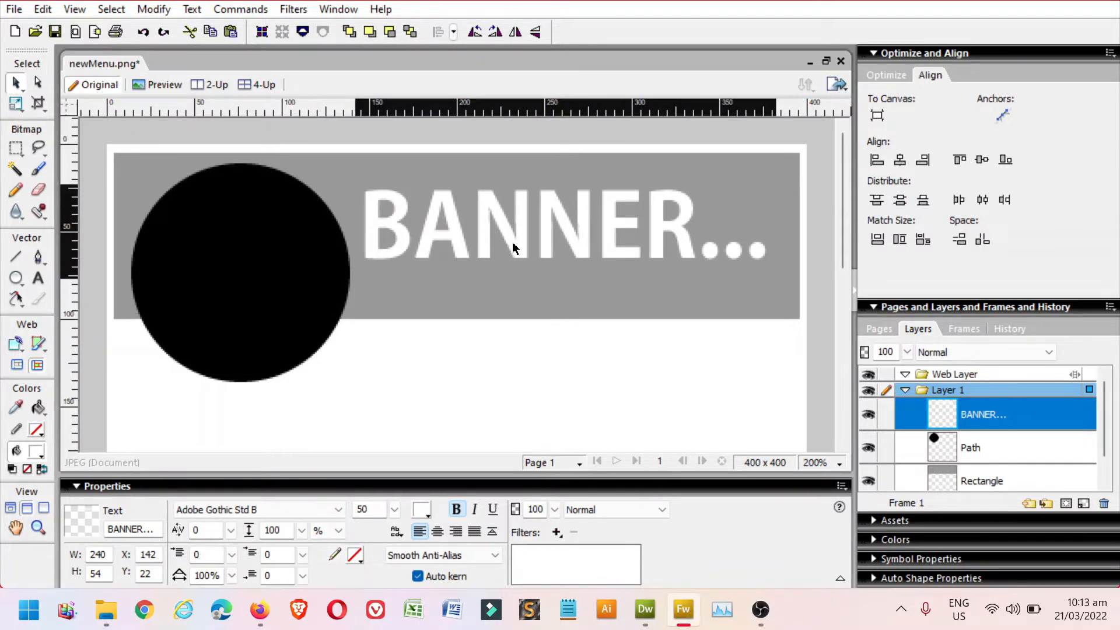
drag(513, 248, 521, 252)
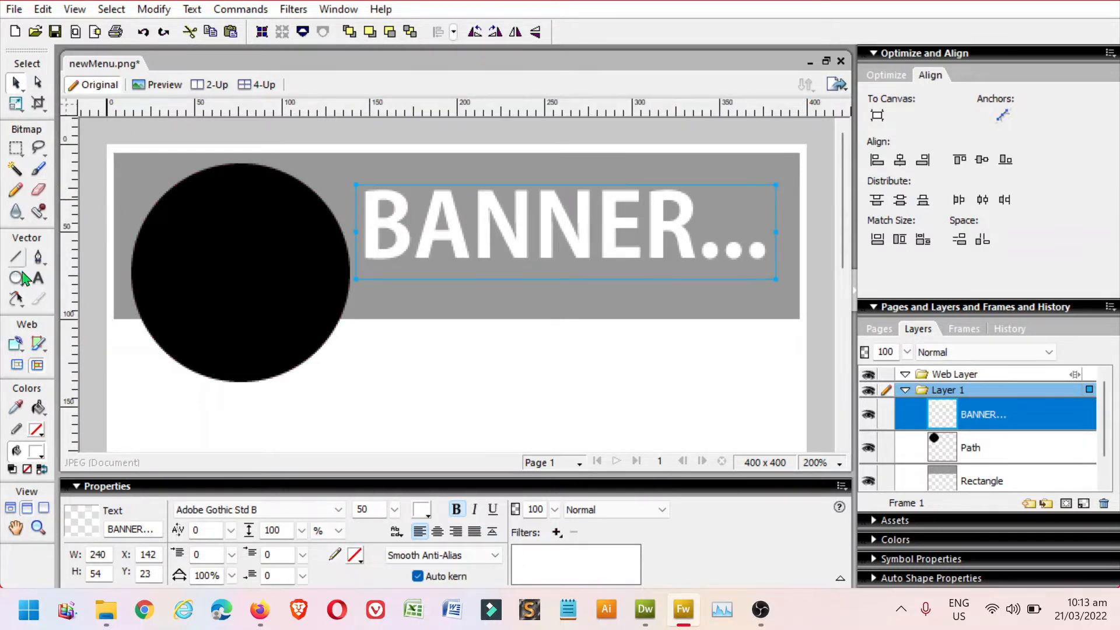
- Draw a black-filled rectangle about 244 by 12 pixels above the "BANNER..." text, at about X 145, Y 10
drag(23, 278, 76, 293)
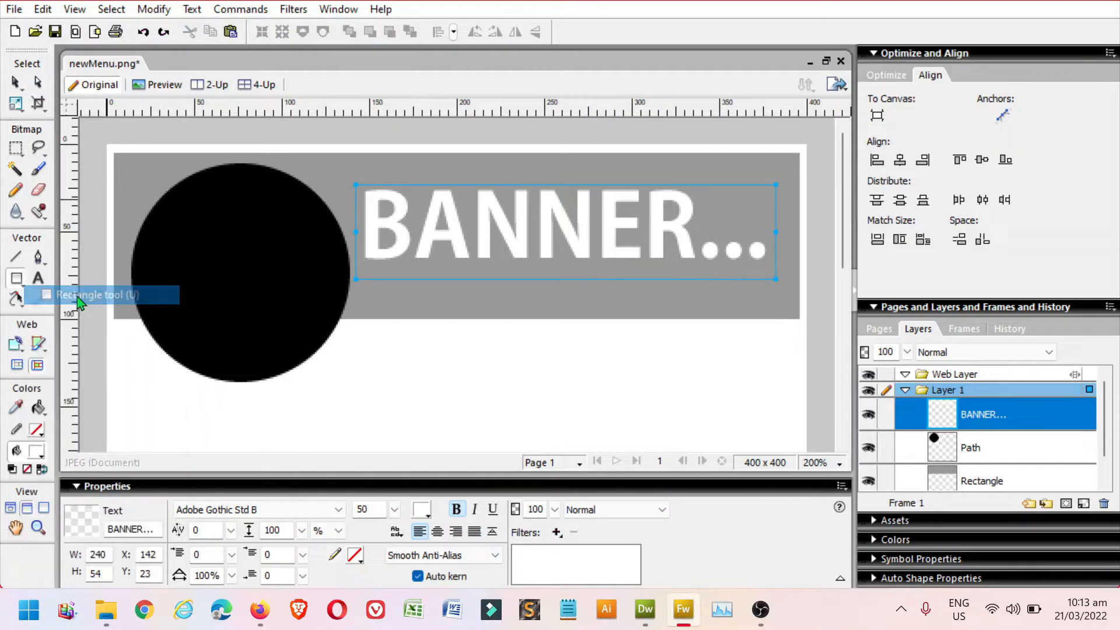
click(413, 393)
click(199, 510)
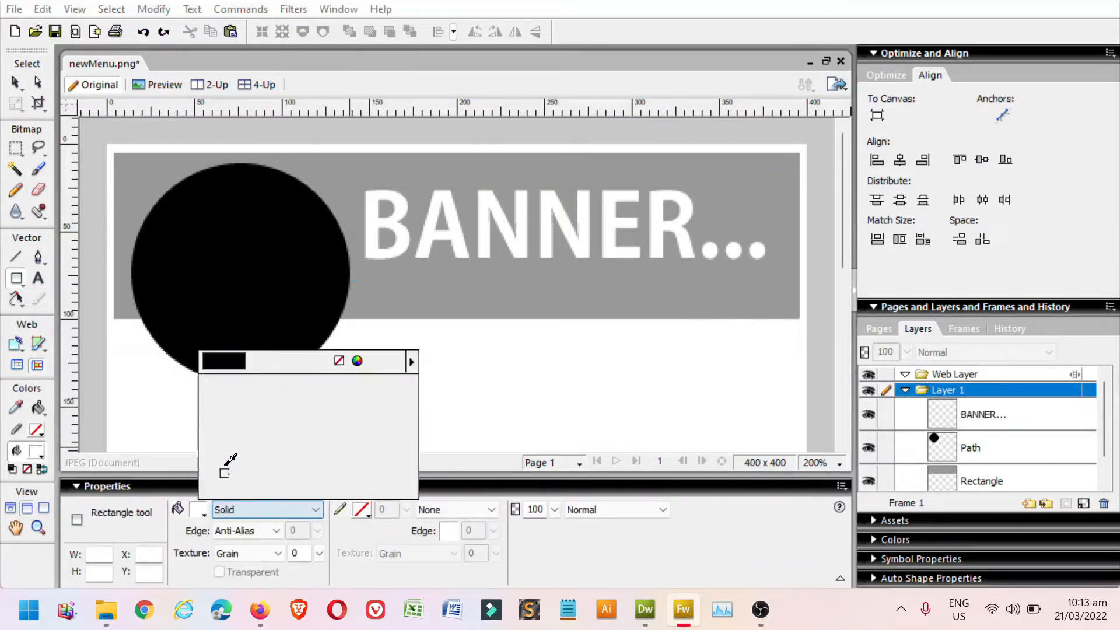
click(226, 434)
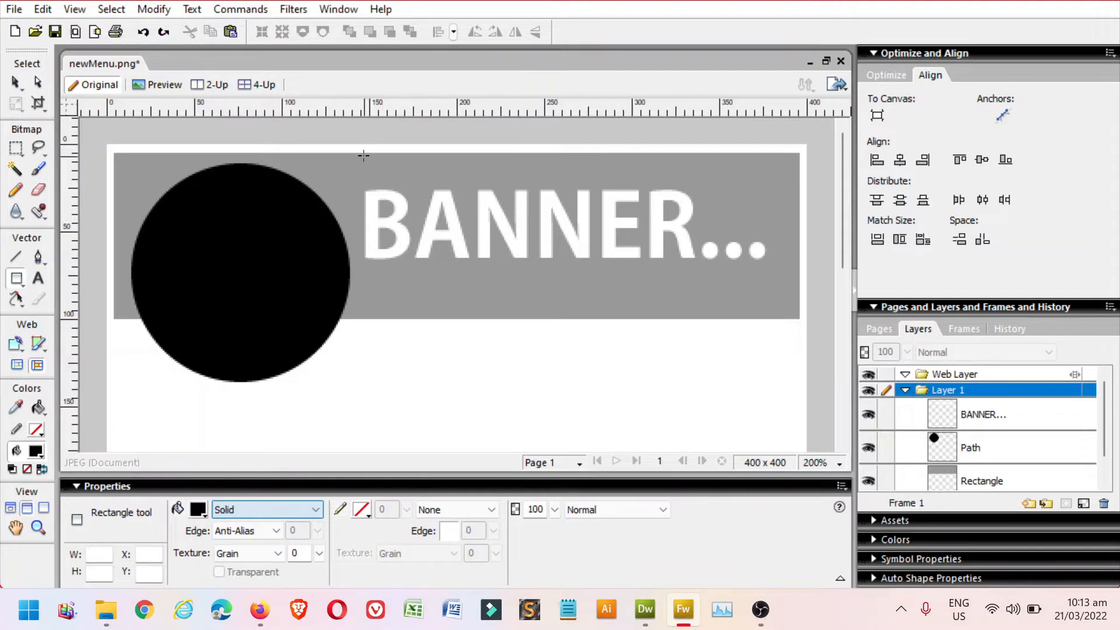
drag(361, 159, 787, 183)
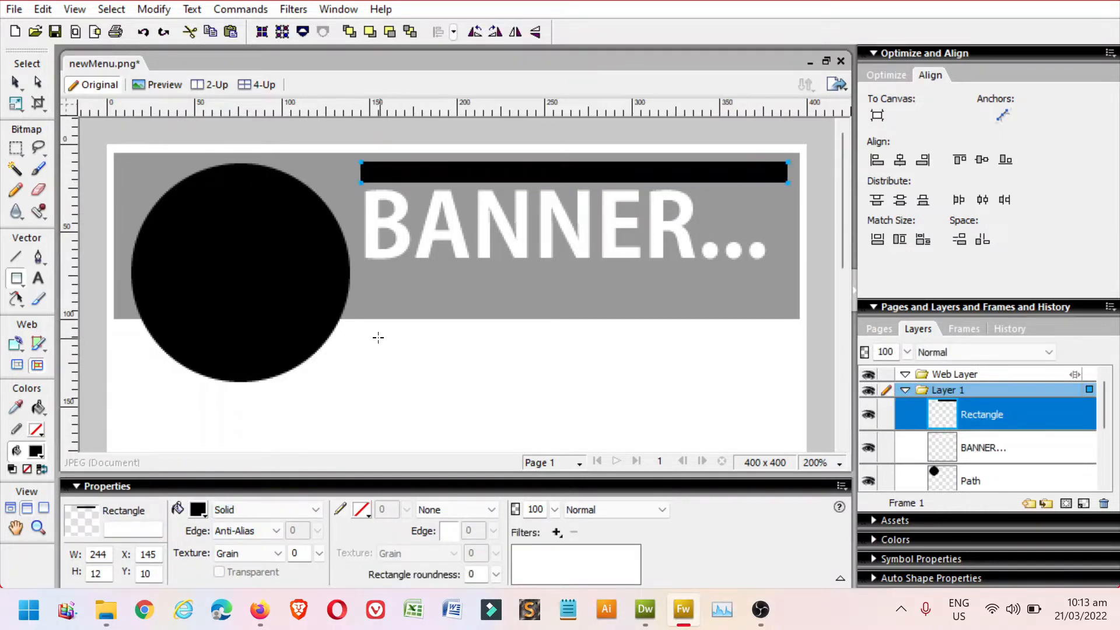
- Draw a second black rectangle about 239 by 24 pixels and place it directly under the grey rectangle, at about X 108, Y 100
drag(365, 333, 784, 376)
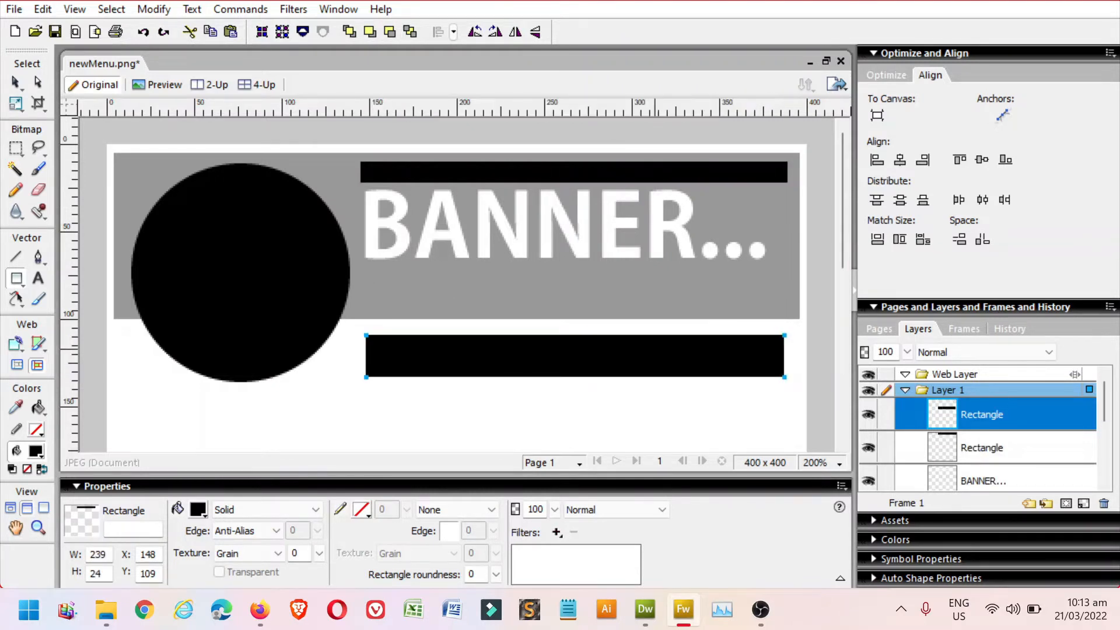
click(16, 83)
drag(414, 366, 344, 353)
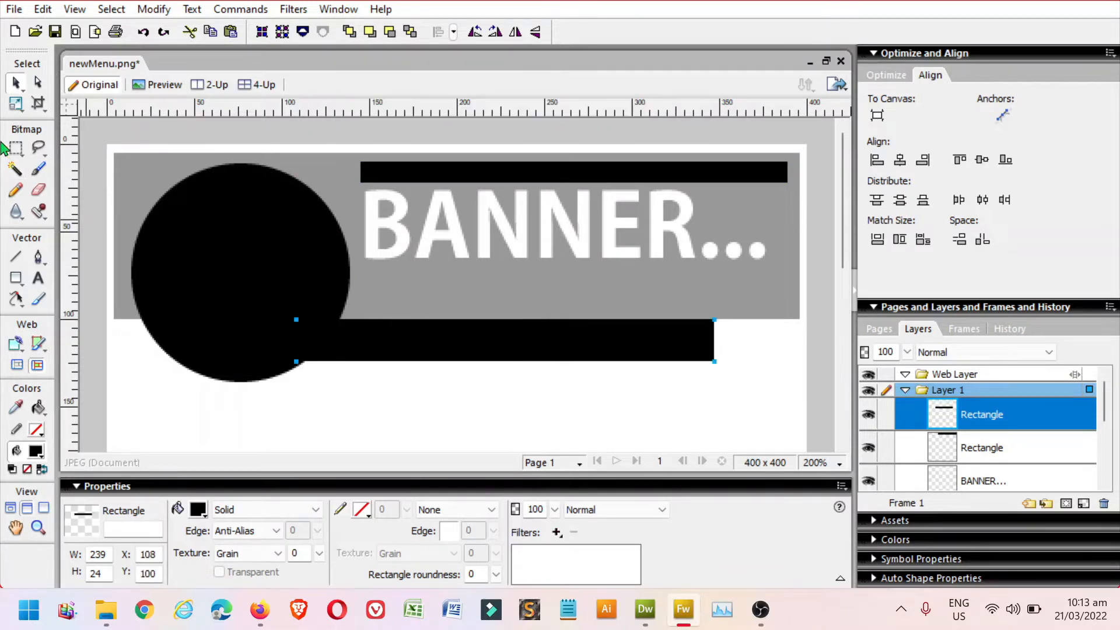
- Widen the lower black bar to about 288 pixels so its right edge is flush with the grey rectangle's
click(16, 104)
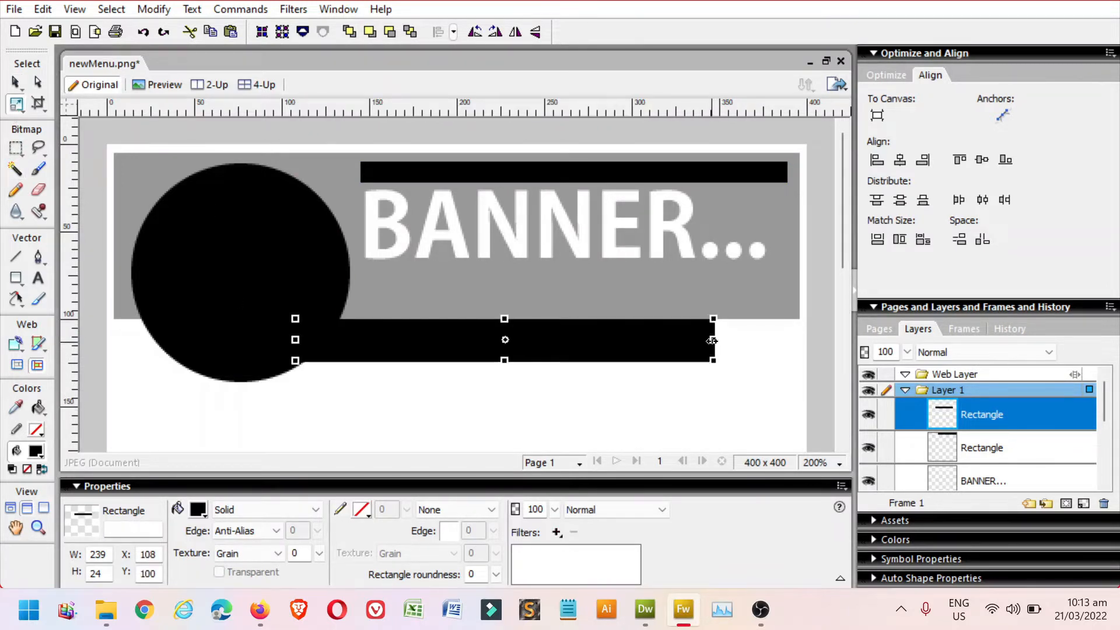
drag(711, 340, 795, 339)
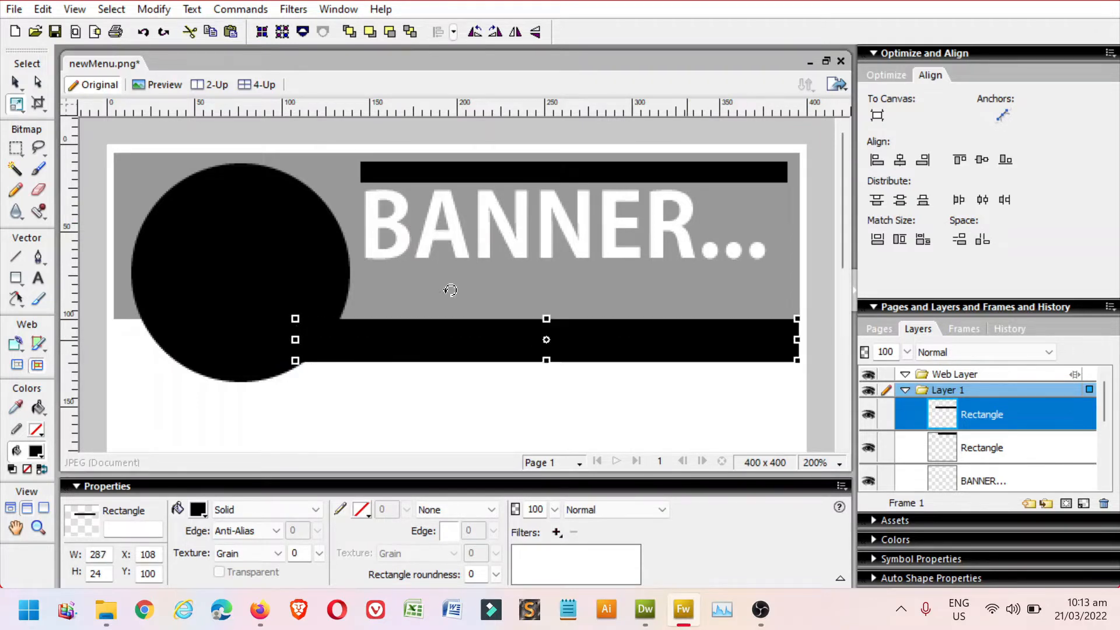
click(40, 529)
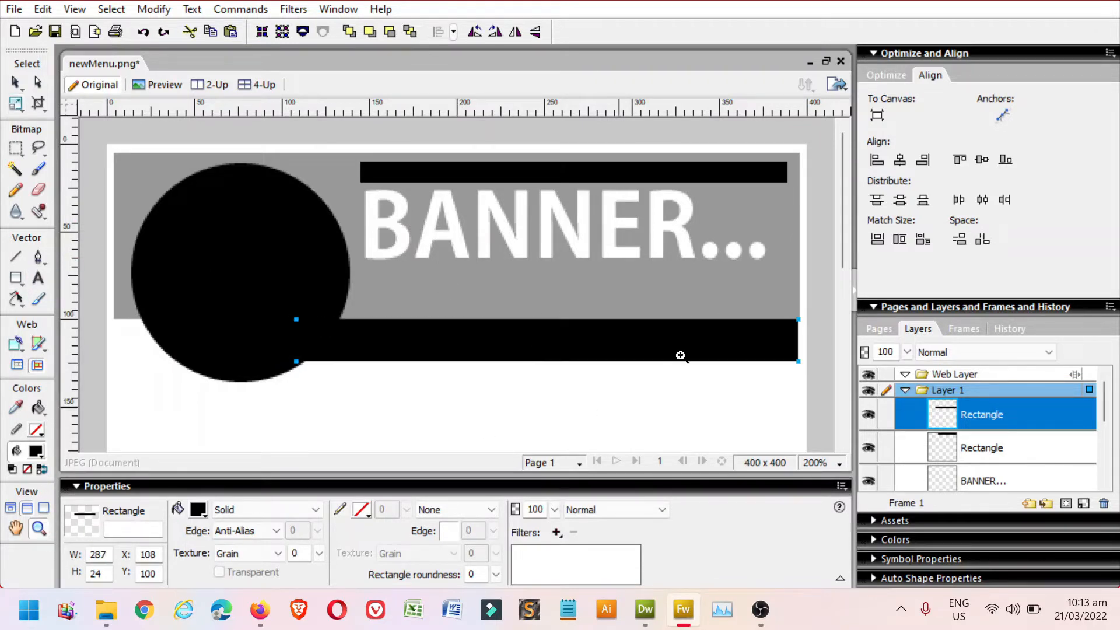
drag(761, 299, 812, 387)
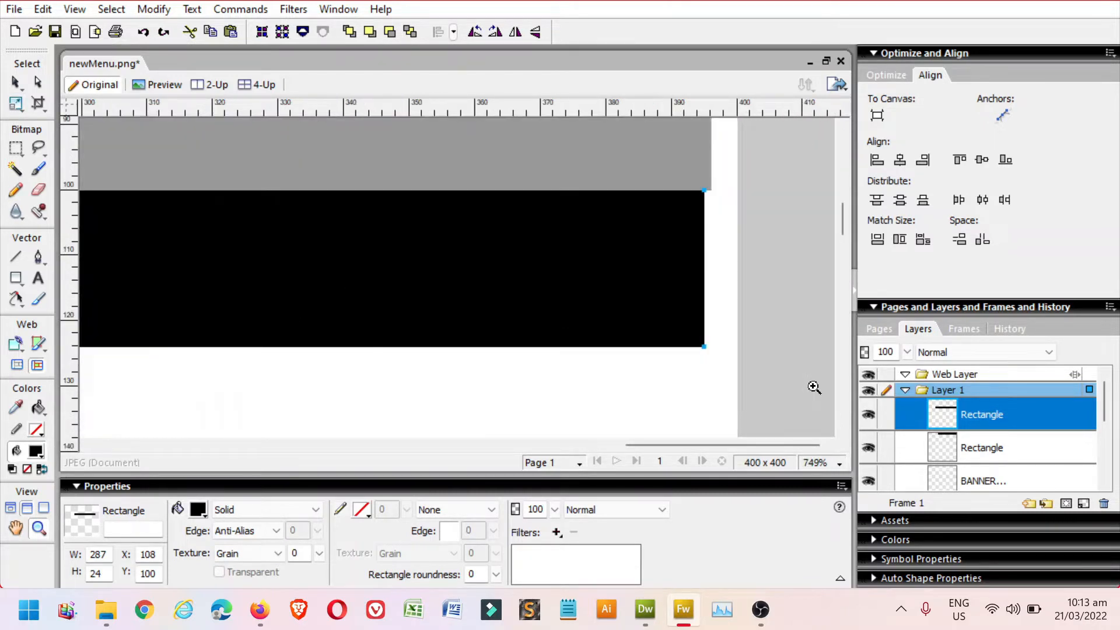
click(16, 104)
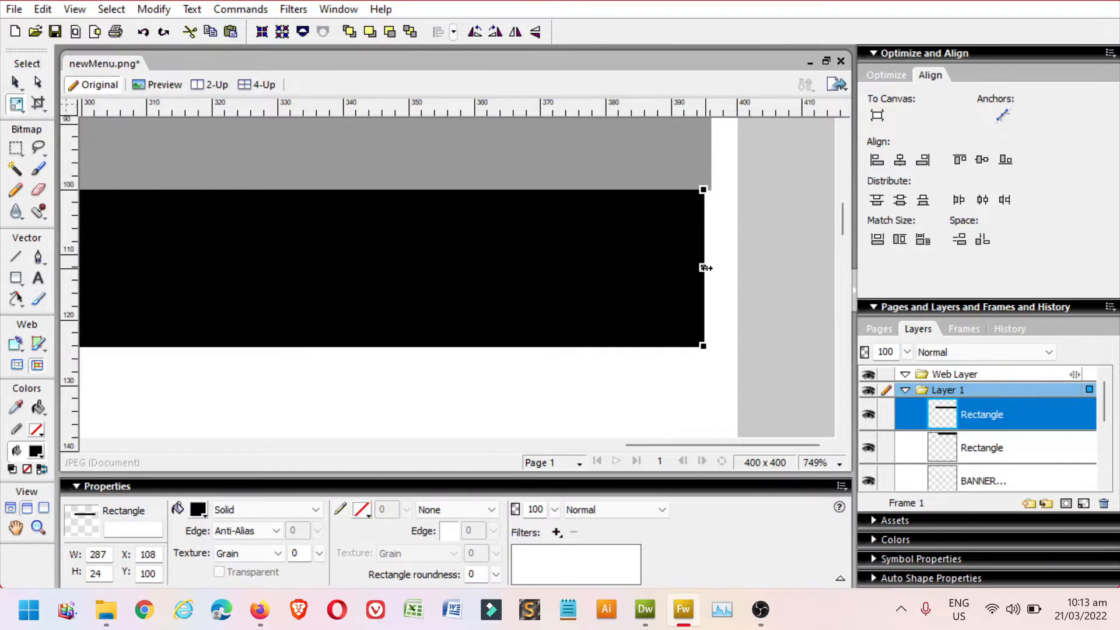
drag(706, 267, 713, 267)
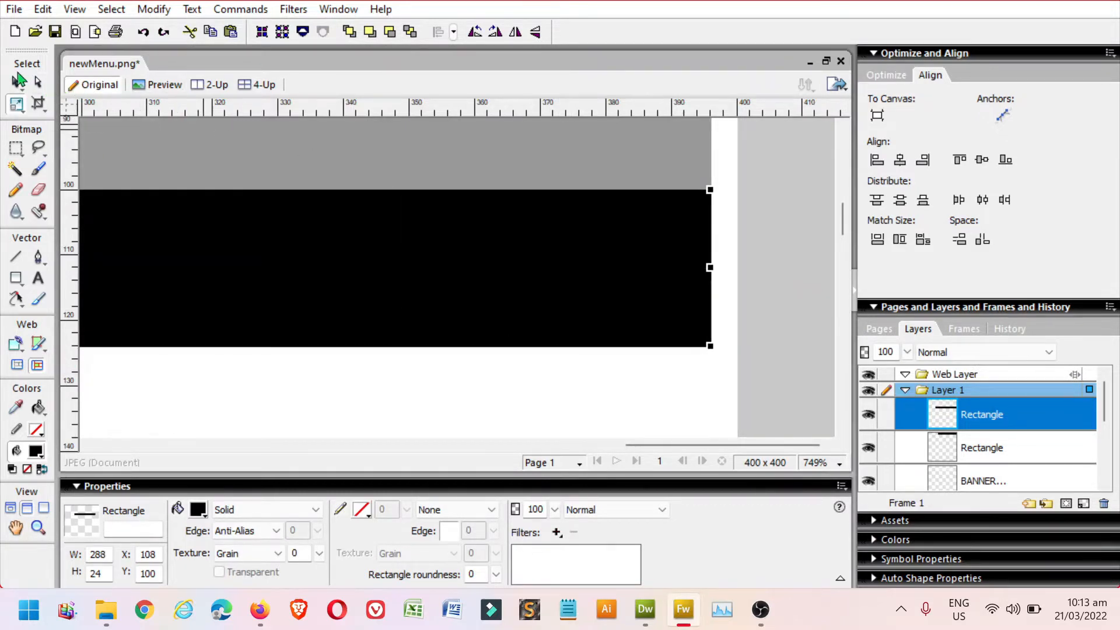
click(20, 80)
click(663, 415)
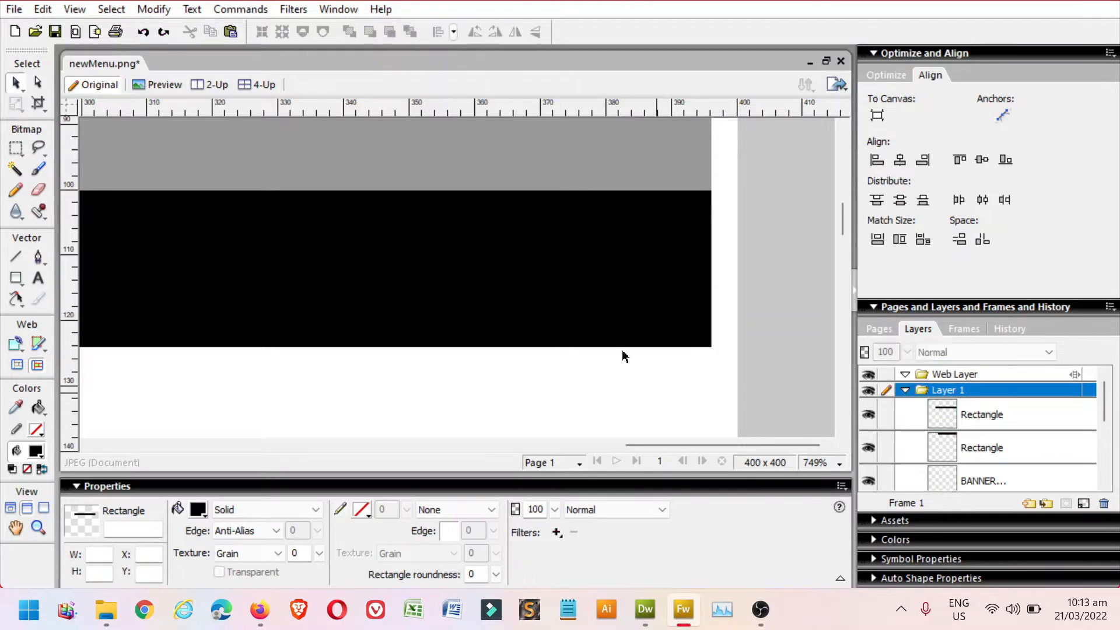
- Place a horizontal guide along the lower black bar's bottom edge and a vertical guide at about X 379 near its right end
click(603, 309)
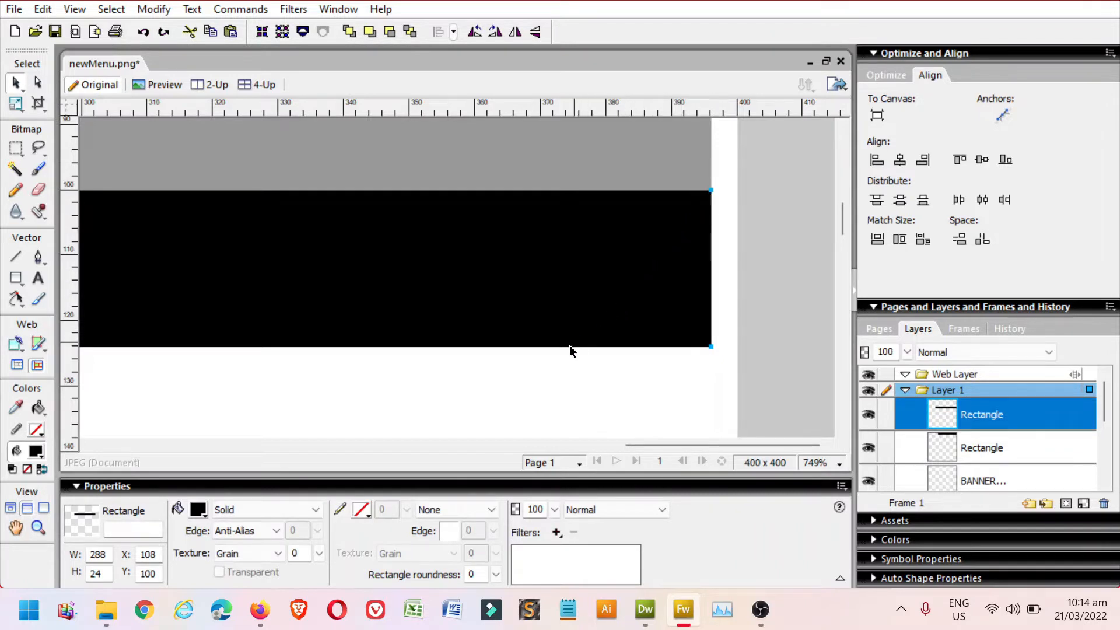
click(39, 86)
drag(495, 114, 476, 345)
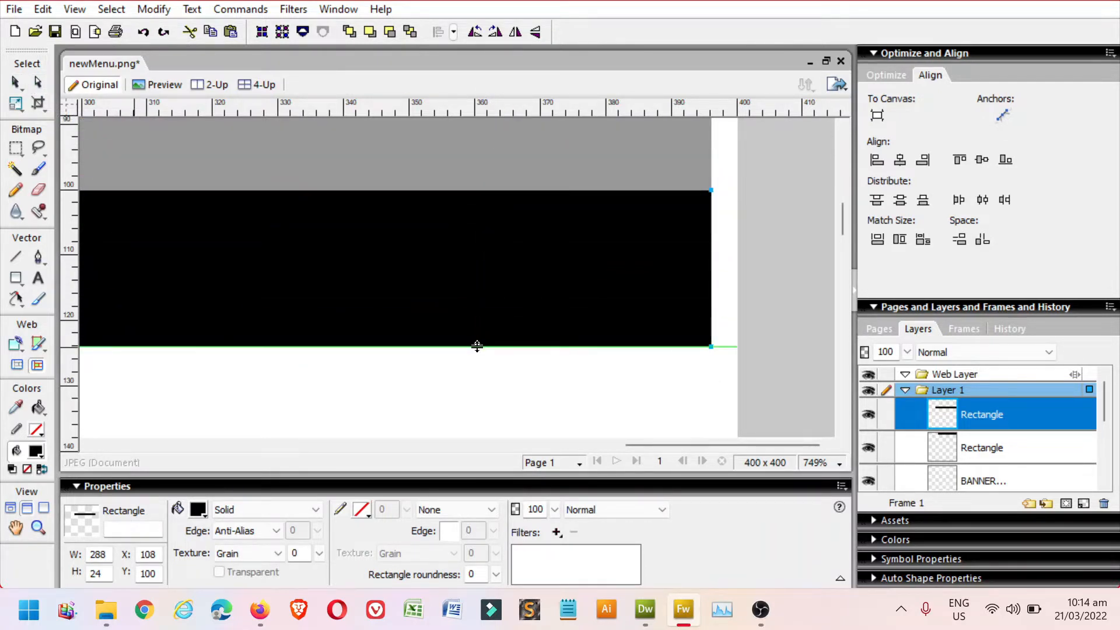
drag(76, 255, 600, 258)
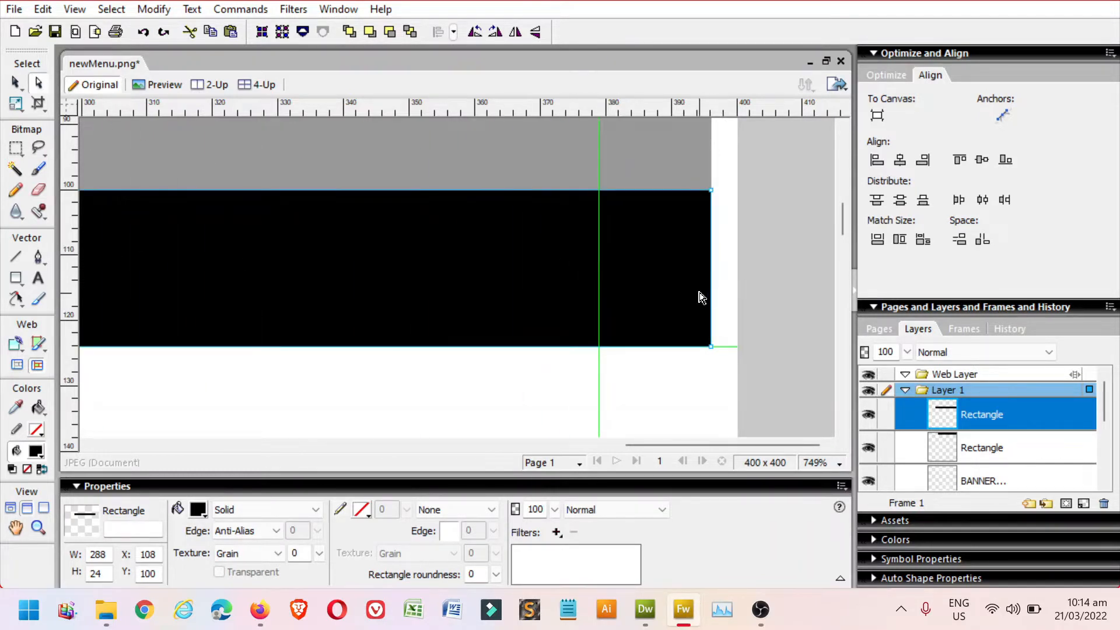
key(z)
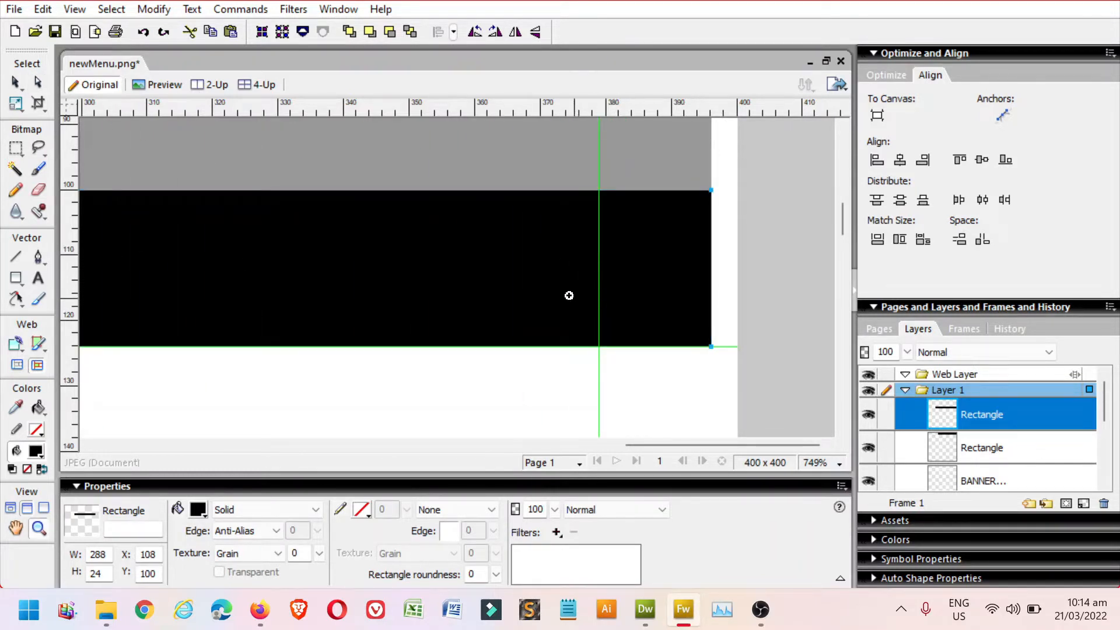
drag(569, 295, 736, 370)
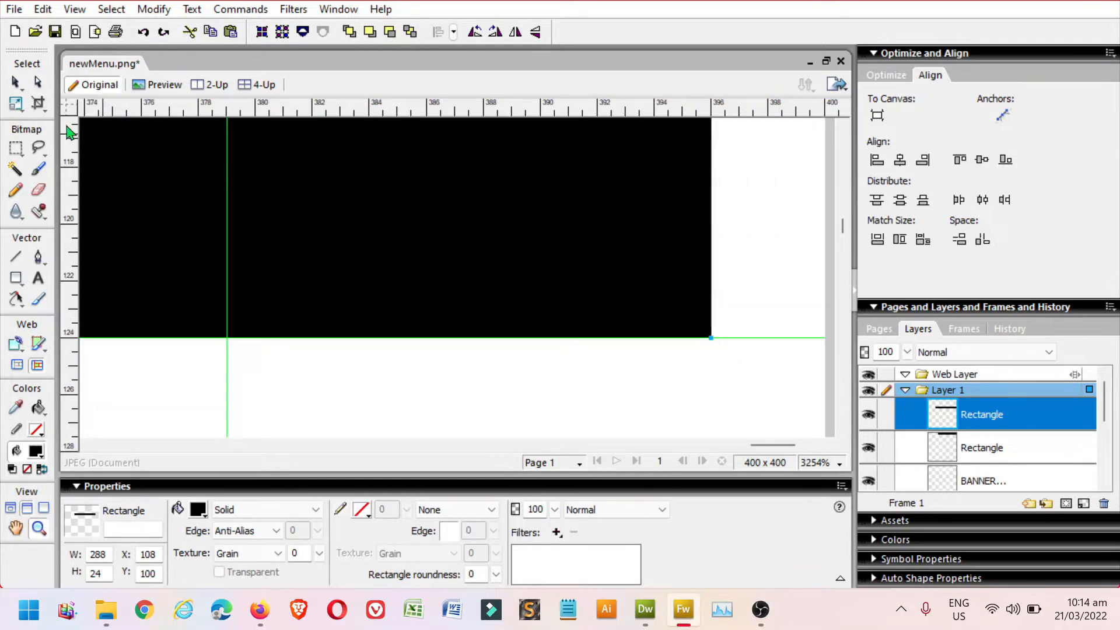
- Convert the lower black bar into an editable vector path and move its bottom-right corner point to the guide intersection at about X 379, Y 124
click(38, 82)
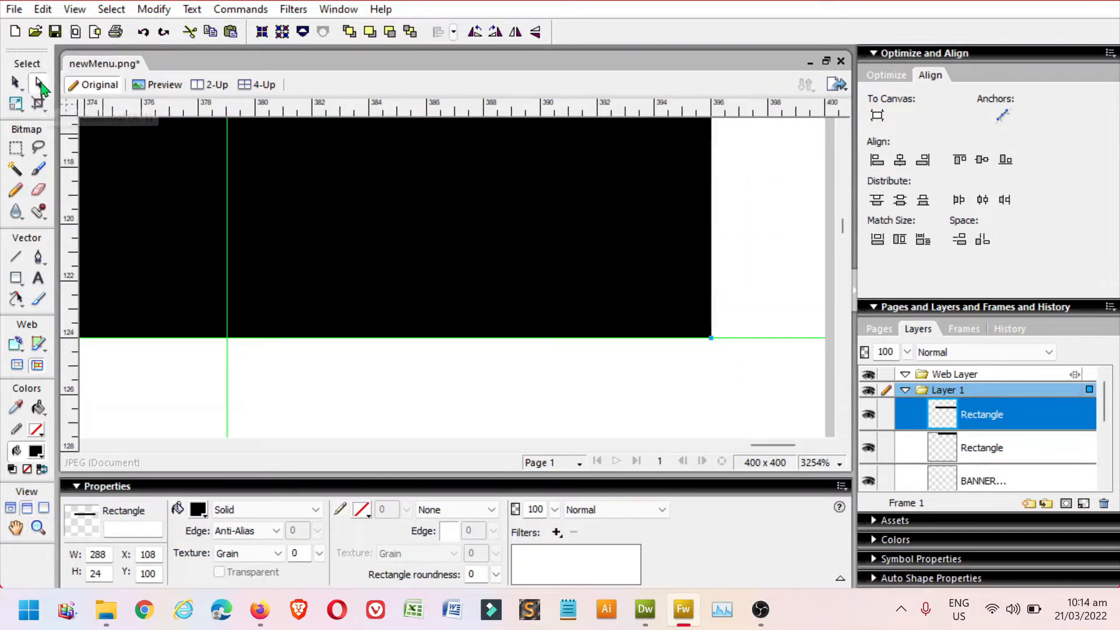
click(711, 342)
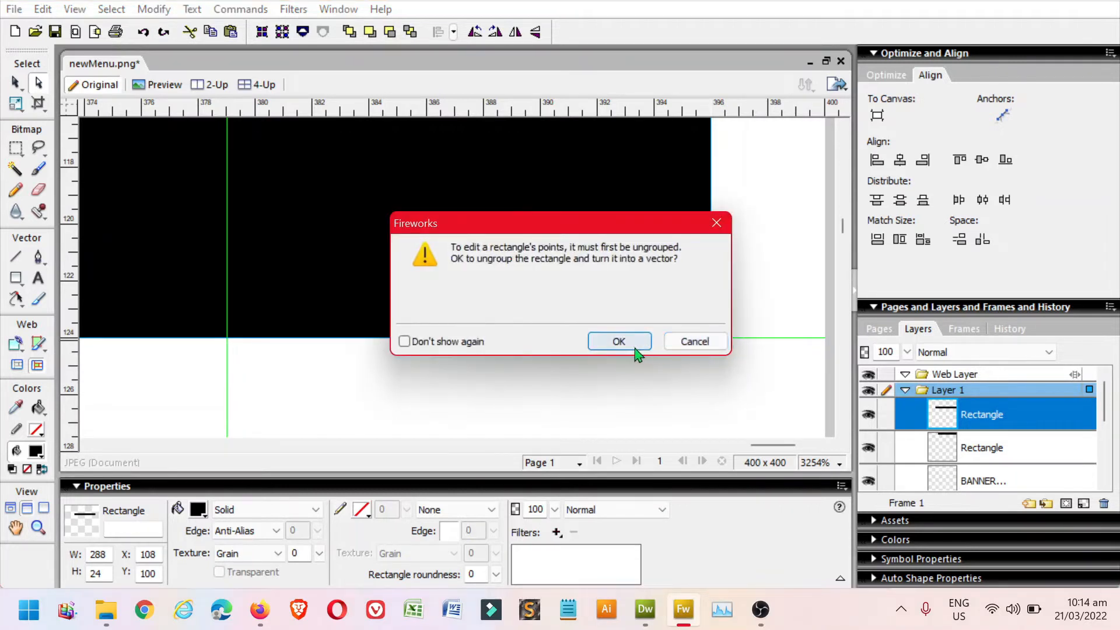
click(630, 349)
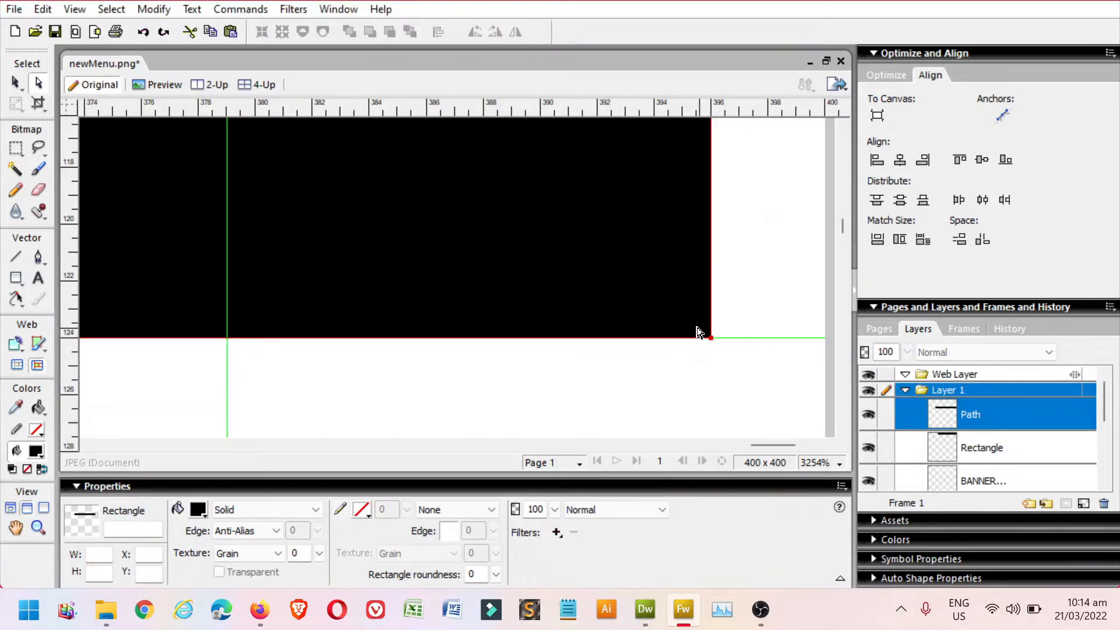
click(714, 320)
click(711, 342)
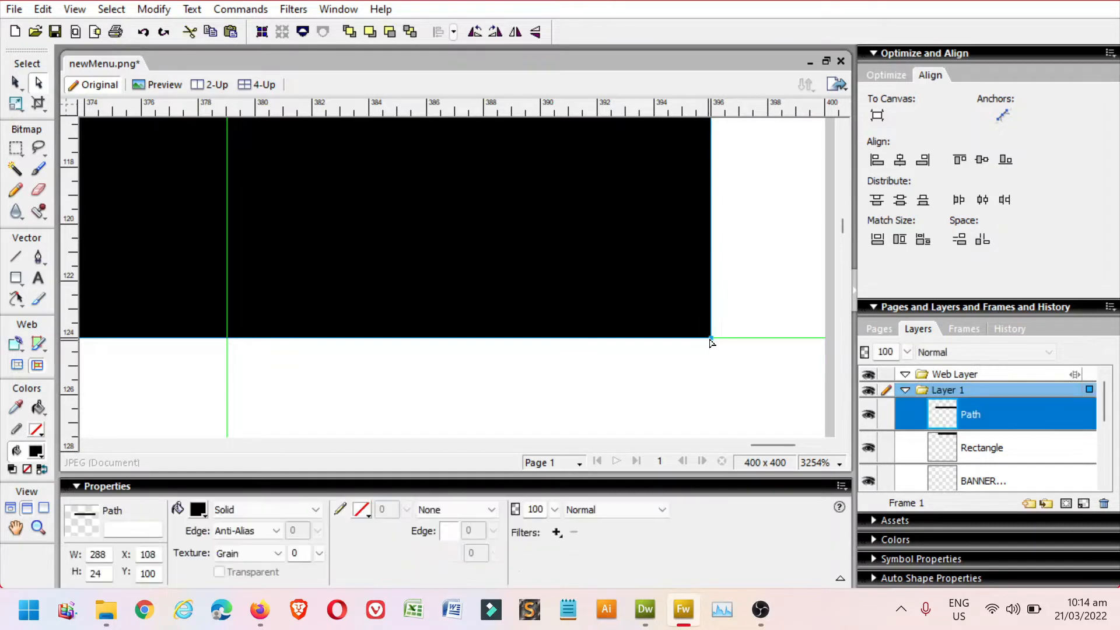
drag(710, 340, 228, 338)
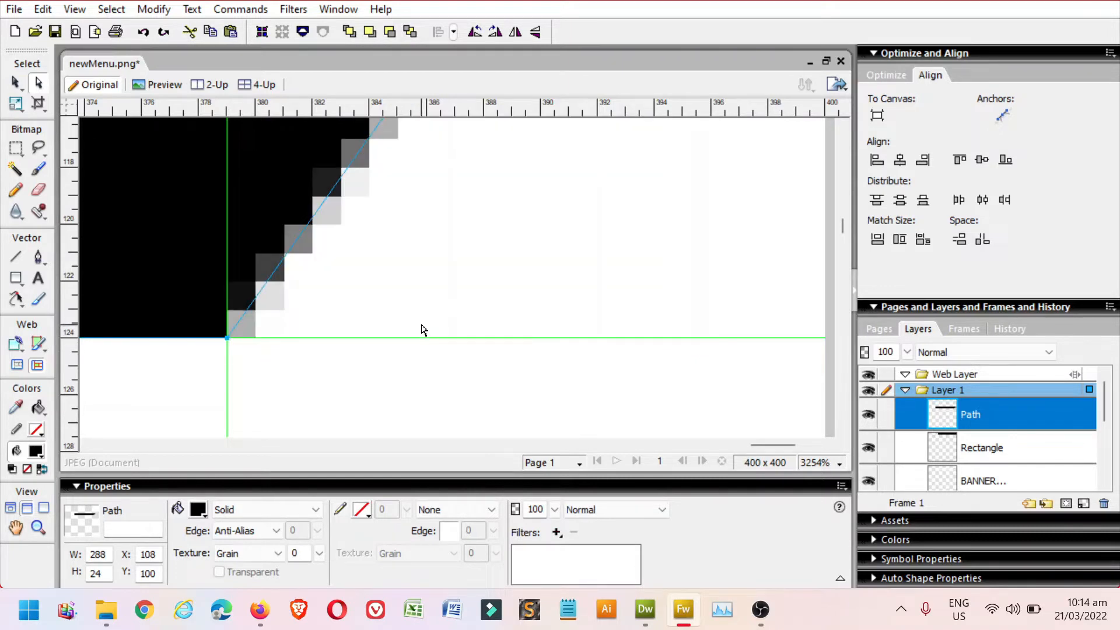
- Remove the horizontal and vertical guides from the canvas
key(ctrl+minus)
key(ctrl+minus)
key(ctrl+minus)
key(ctrl+minus)
key(ctrl+minus)
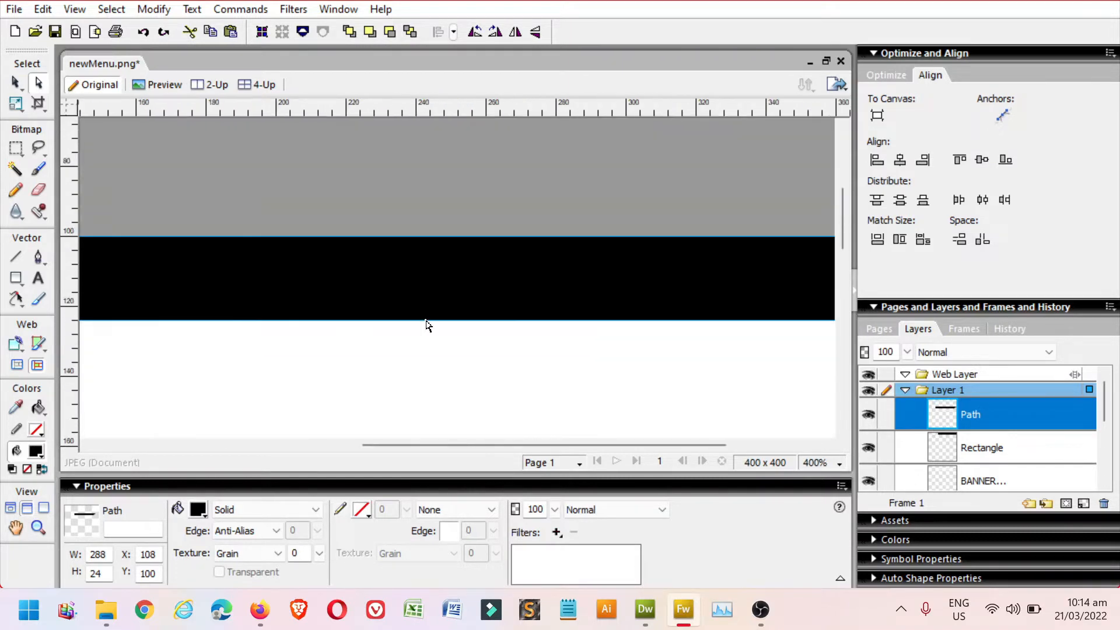
key(ctrl+minus)
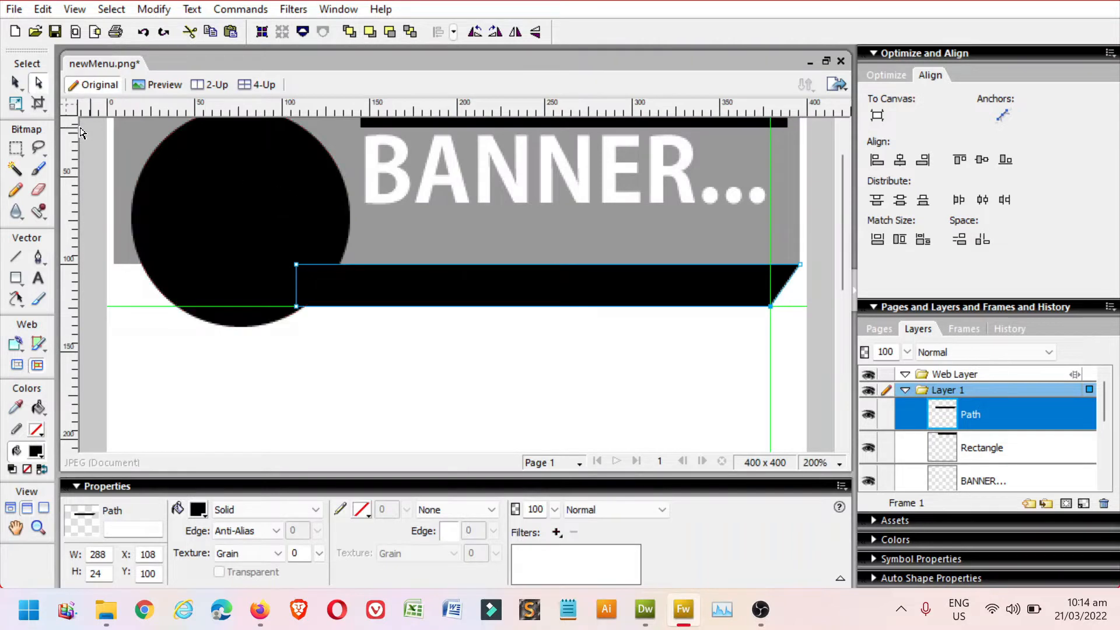
click(15, 82)
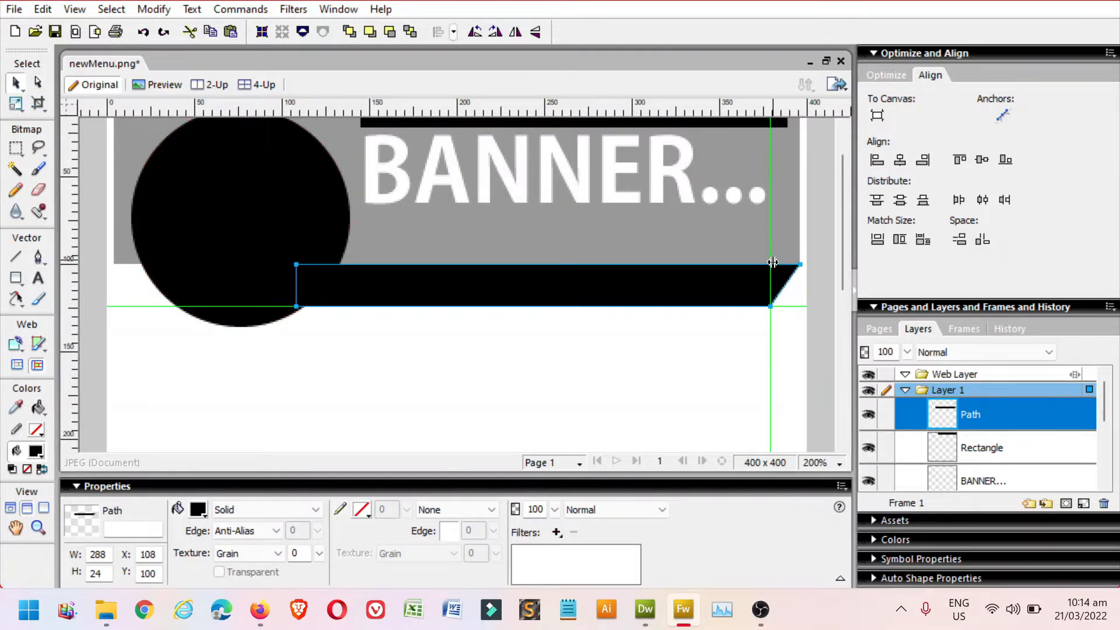
drag(772, 263, 852, 276)
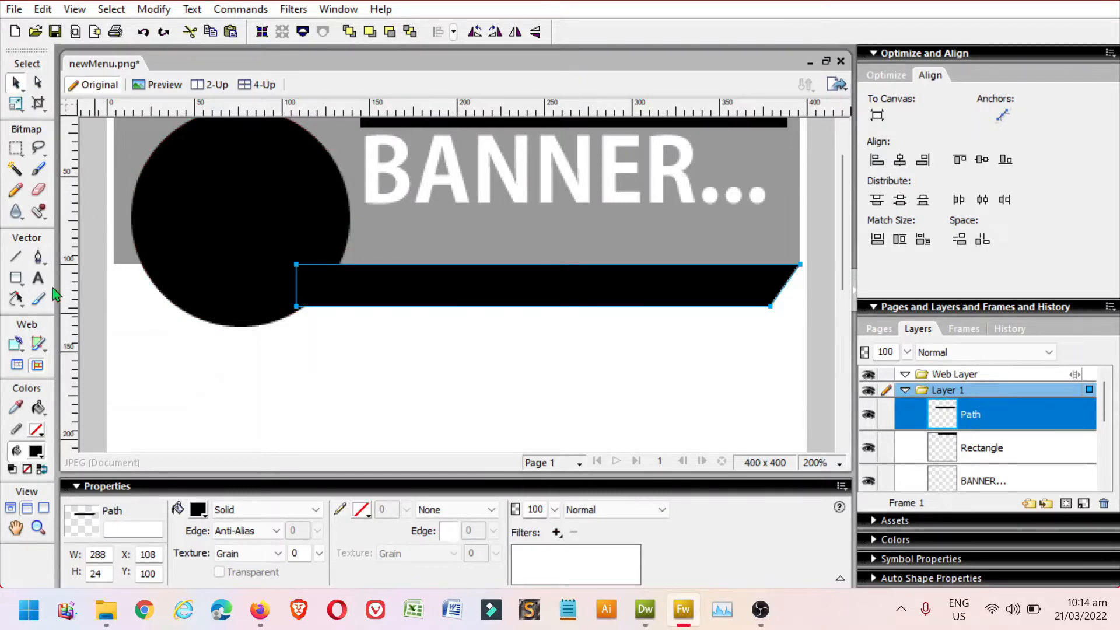
- Fill the slanted lower bar with the same medium grey as the large rectangle above it
click(199, 512)
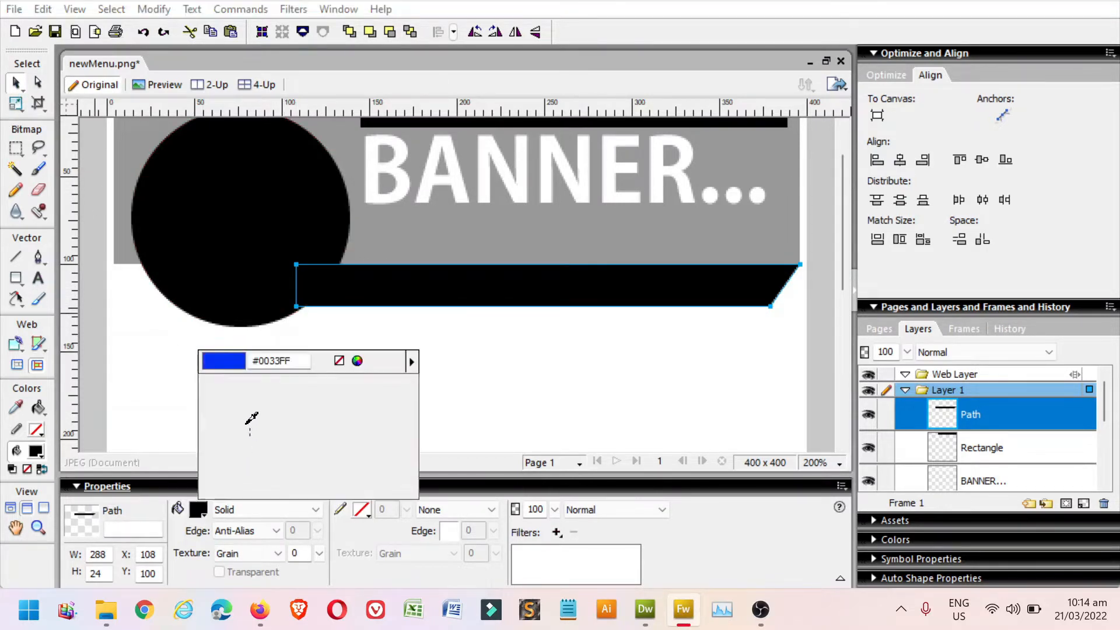
click(219, 403)
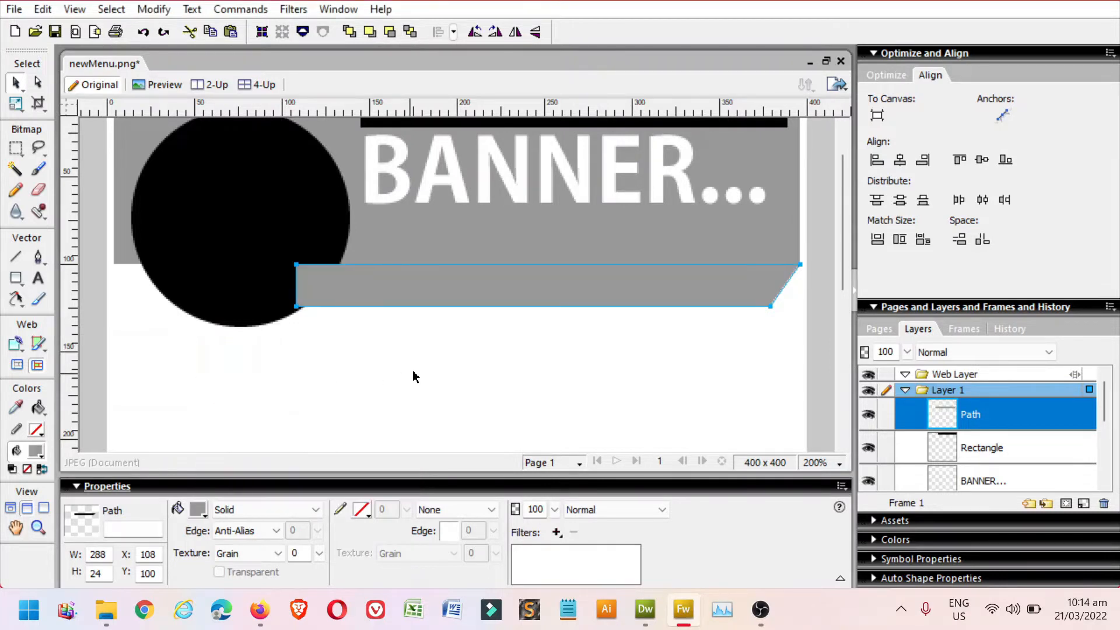
click(493, 333)
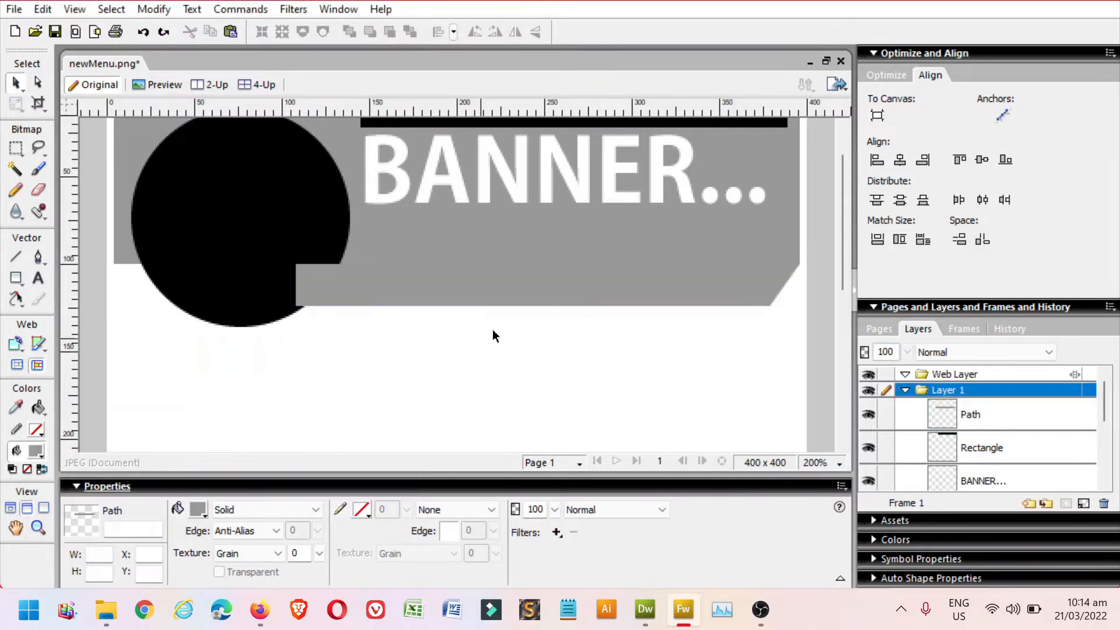
- Fill the slanted lower bar with a light grey that contrasts with the large grey rectangle
click(492, 282)
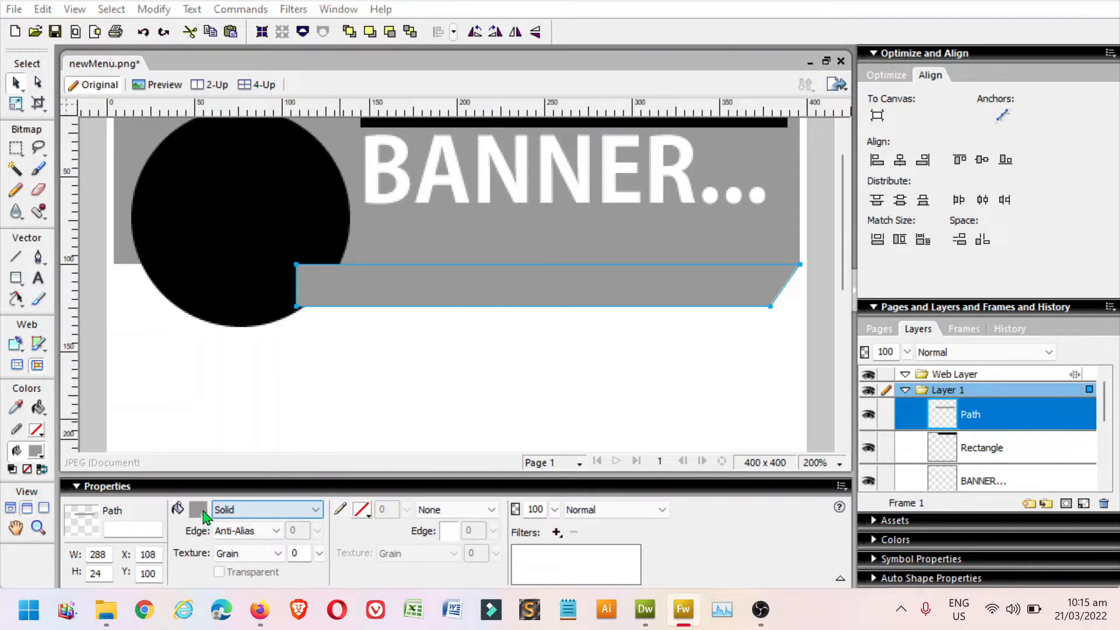
click(202, 512)
click(222, 416)
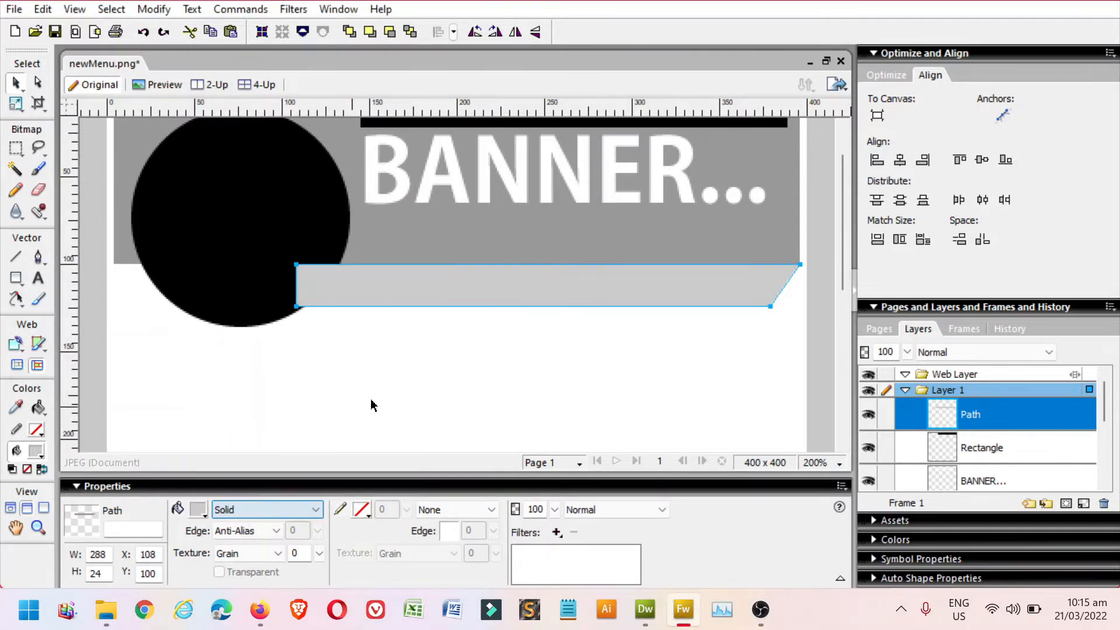
click(257, 369)
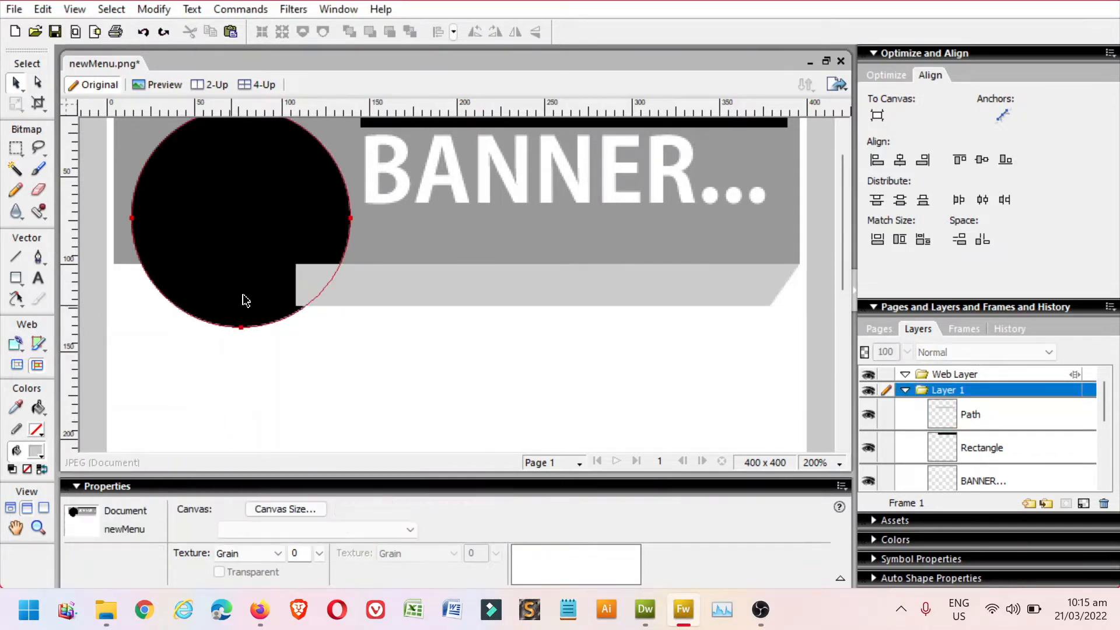
- Send the light grey bar backward in the stacking order until it lies directly behind the black circle
click(393, 294)
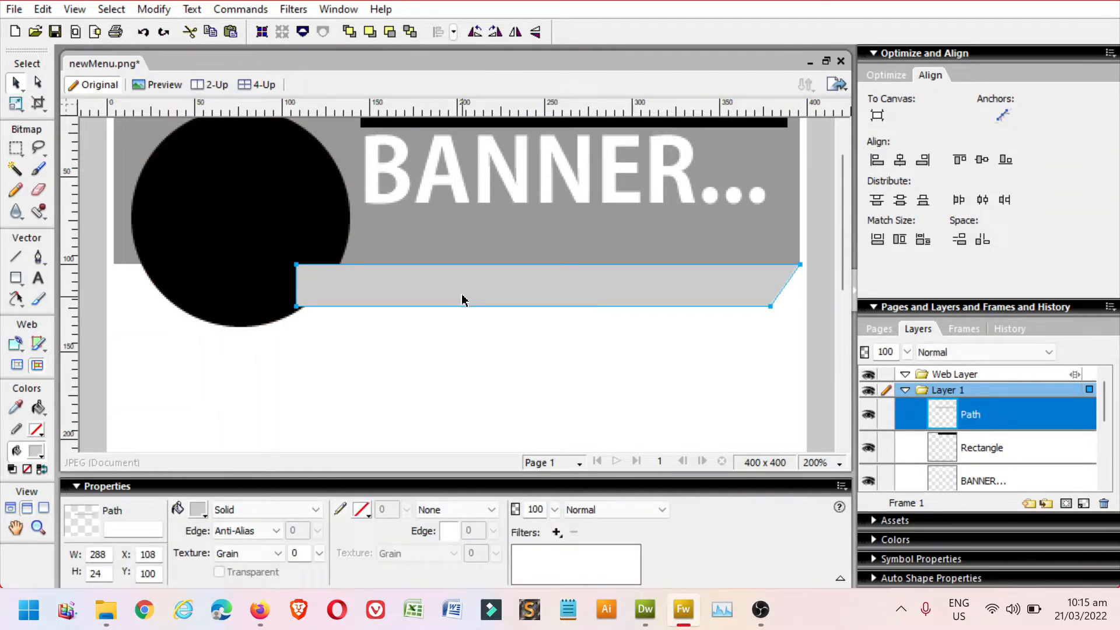
key(ctrl+Down)
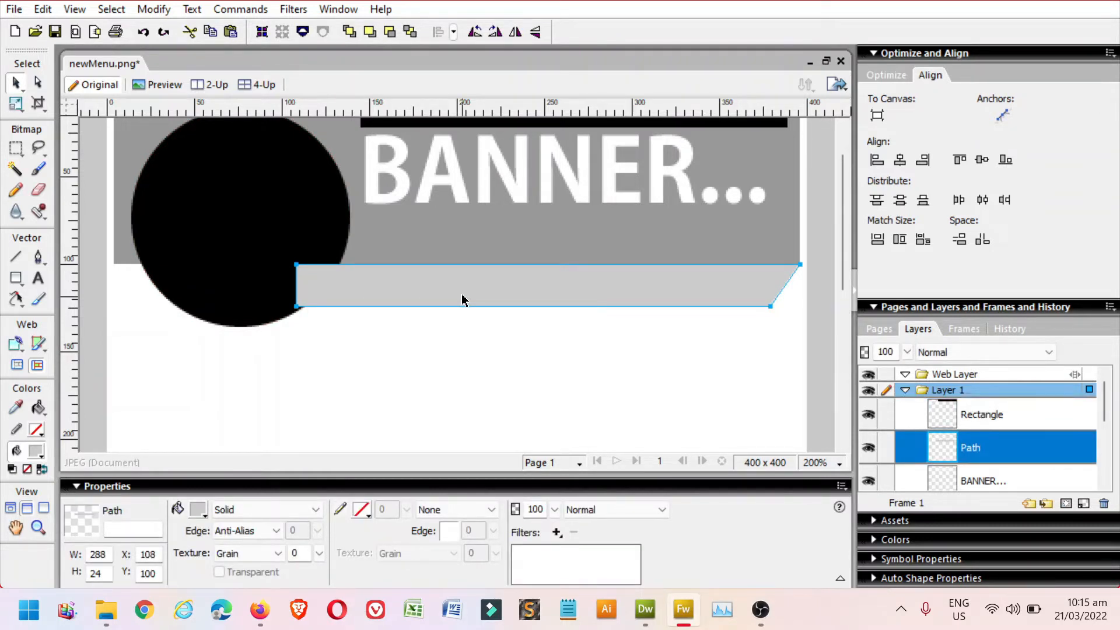
key(ctrl+Down)
key(ctrl+Down)
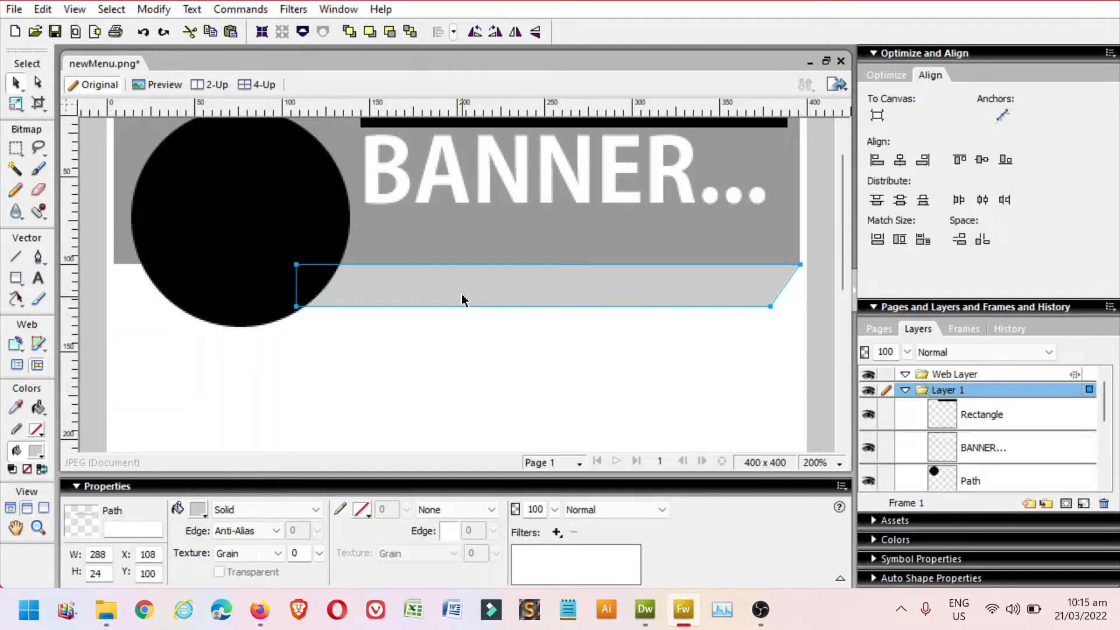
click(473, 395)
click(526, 295)
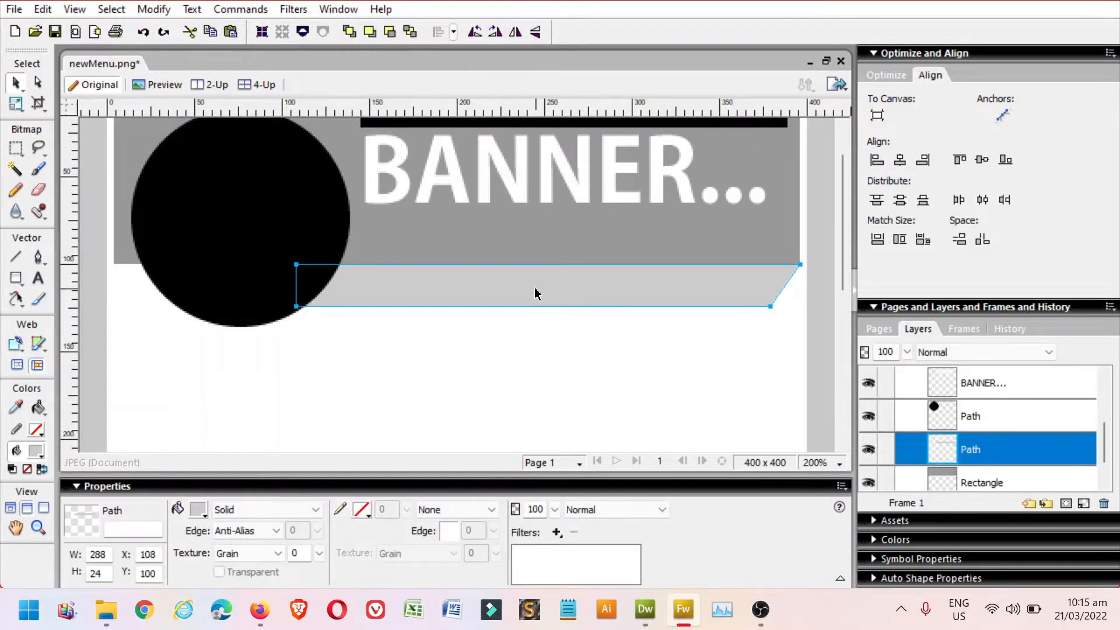
- Scale the light grey bar to about 391 by 17 pixels, extending its left end to about X 5 behind the circle
scroll(845, 245, up, 1)
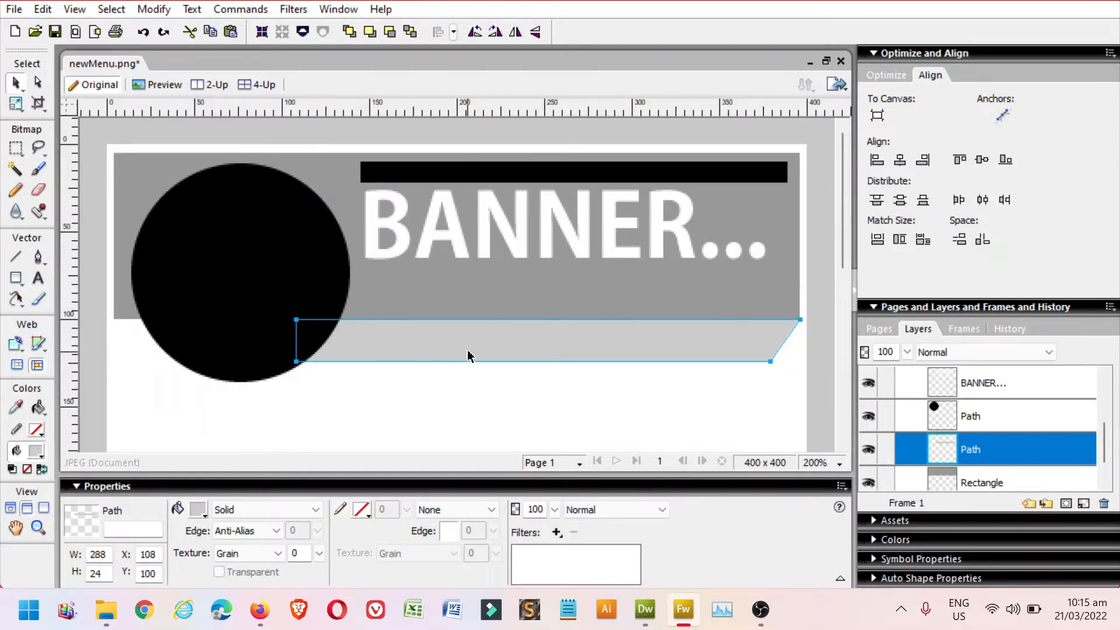
click(16, 103)
drag(547, 362, 547, 348)
drag(295, 333, 116, 342)
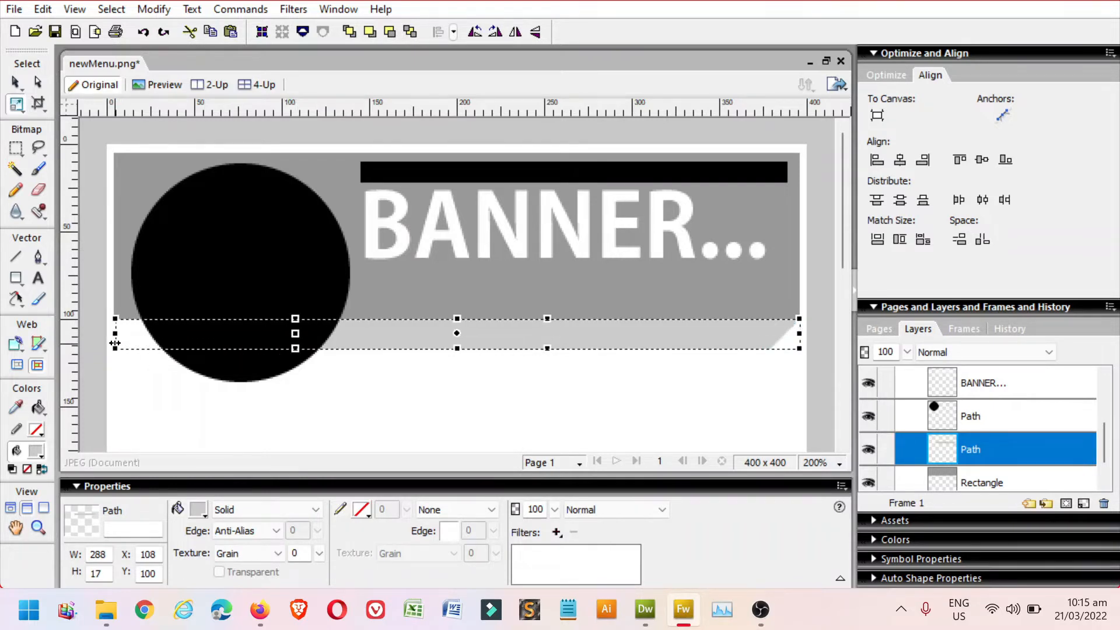
double_click(182, 408)
click(185, 412)
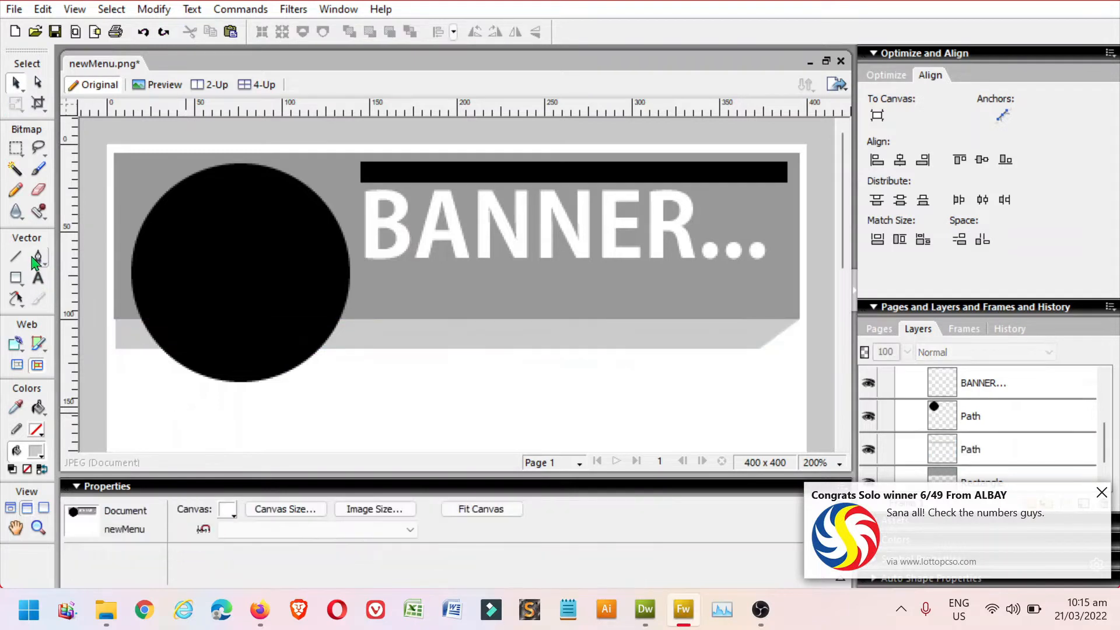
- Extend the light grey bar's left edge to X 4, flush with the large grey rectangle, for a width of 392 pixels
click(38, 528)
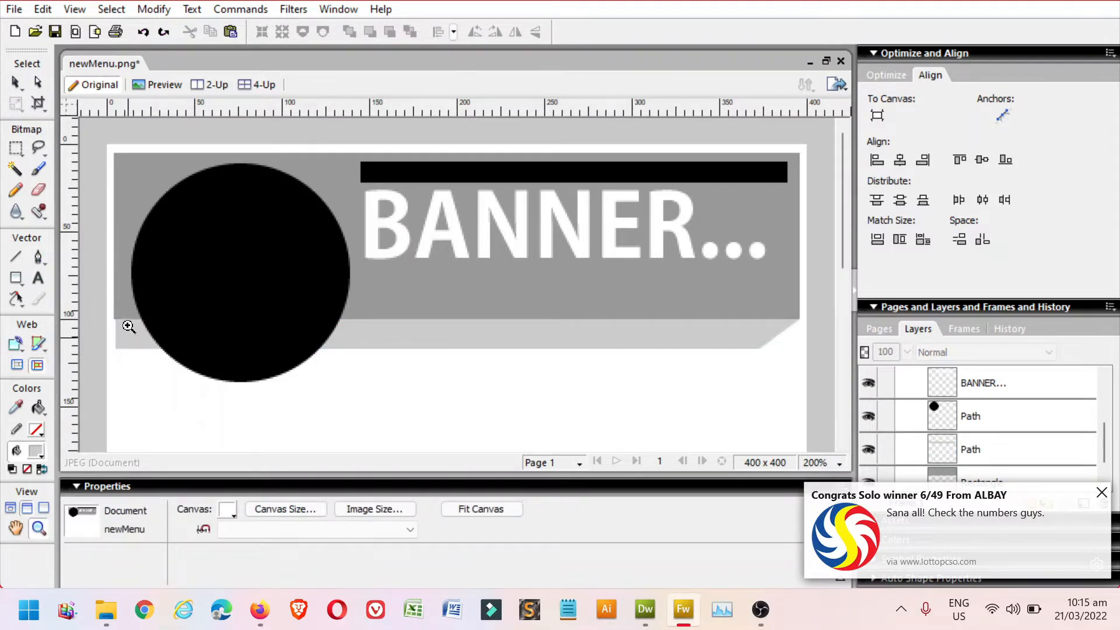
drag(107, 306, 139, 359)
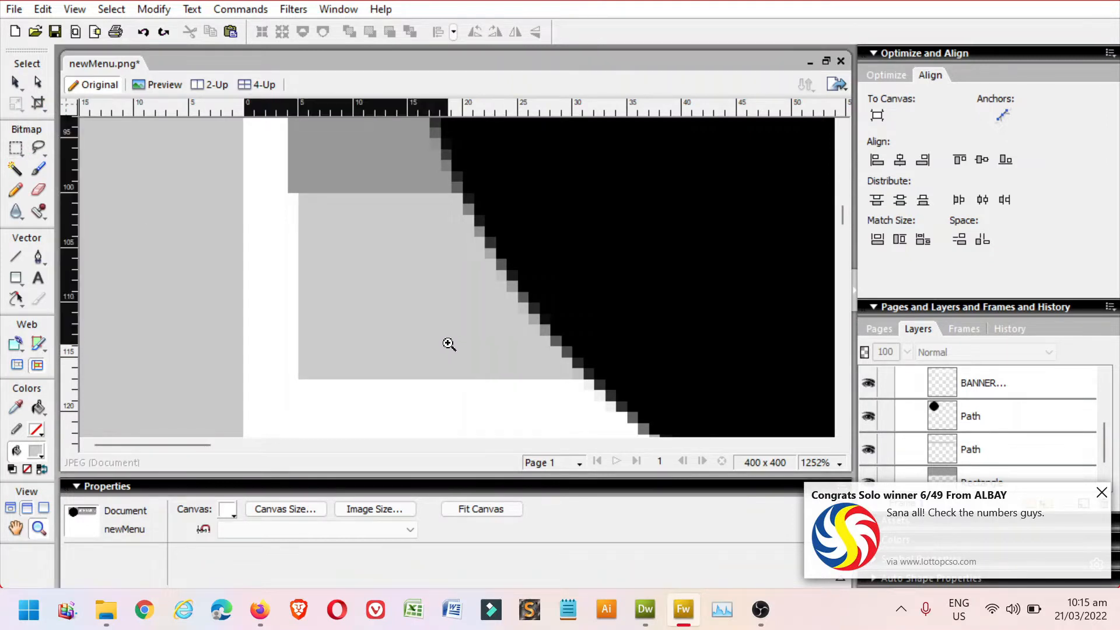
click(449, 344)
click(16, 82)
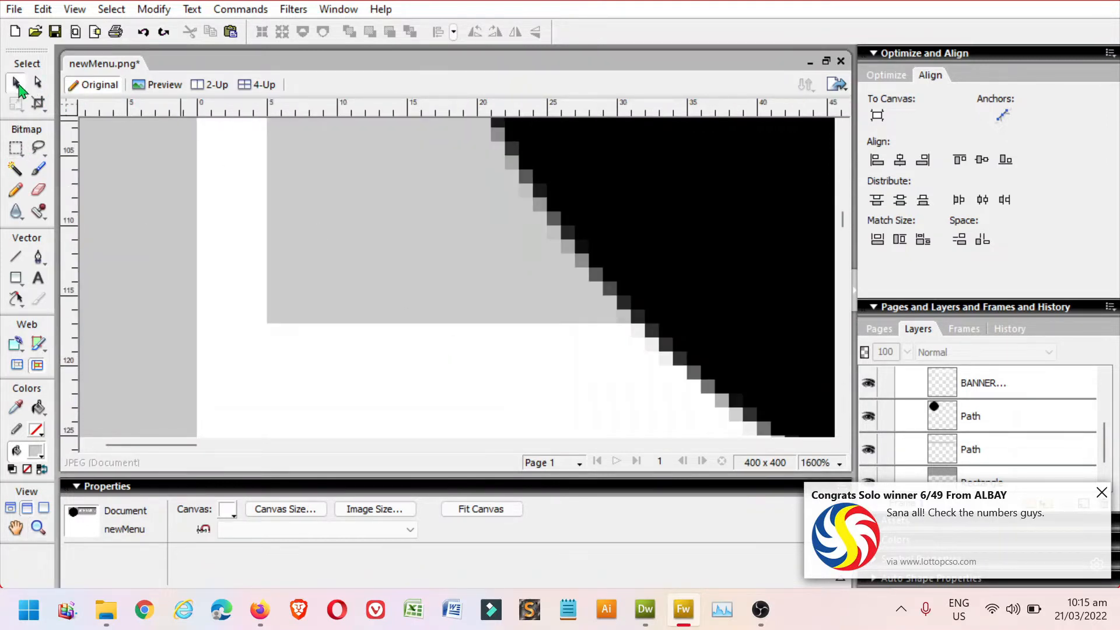
click(332, 205)
drag(843, 224, 844, 215)
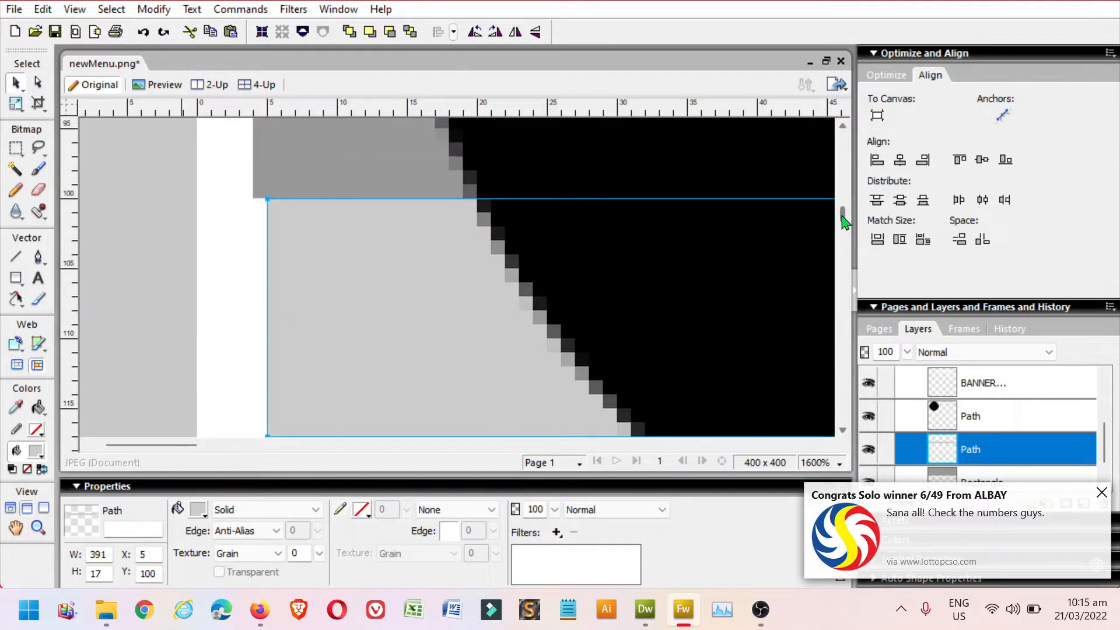
click(16, 103)
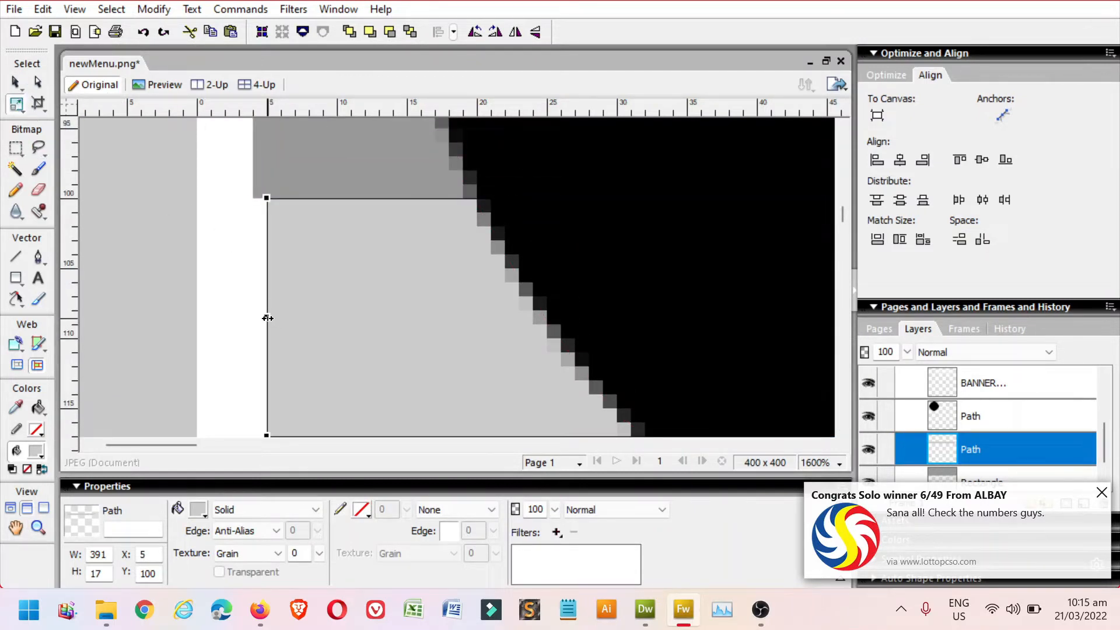
drag(268, 318, 253, 318)
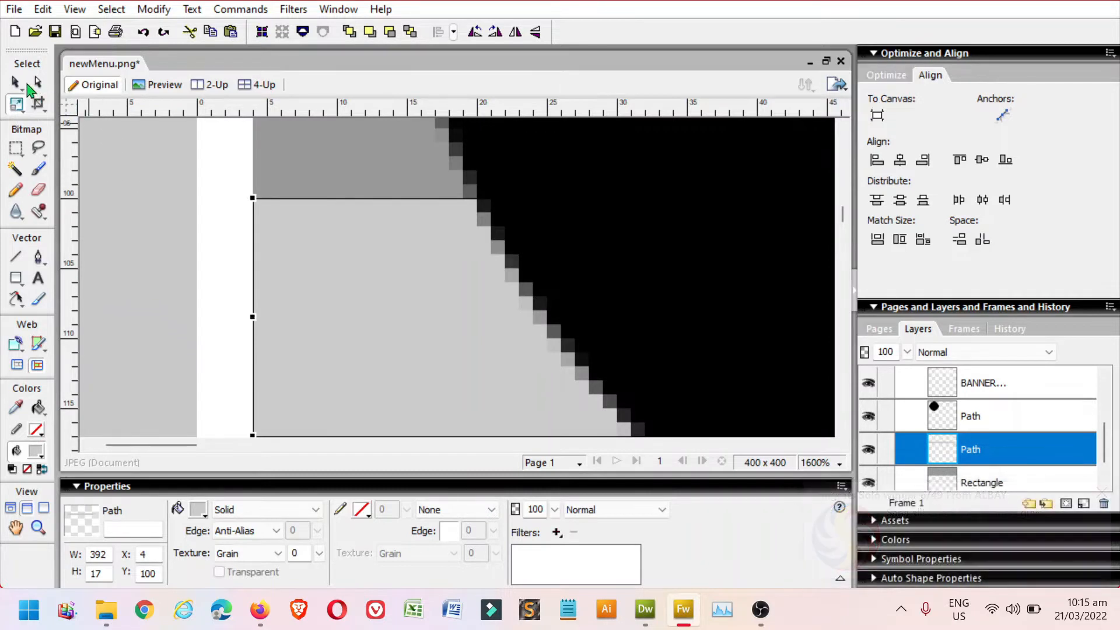
click(16, 82)
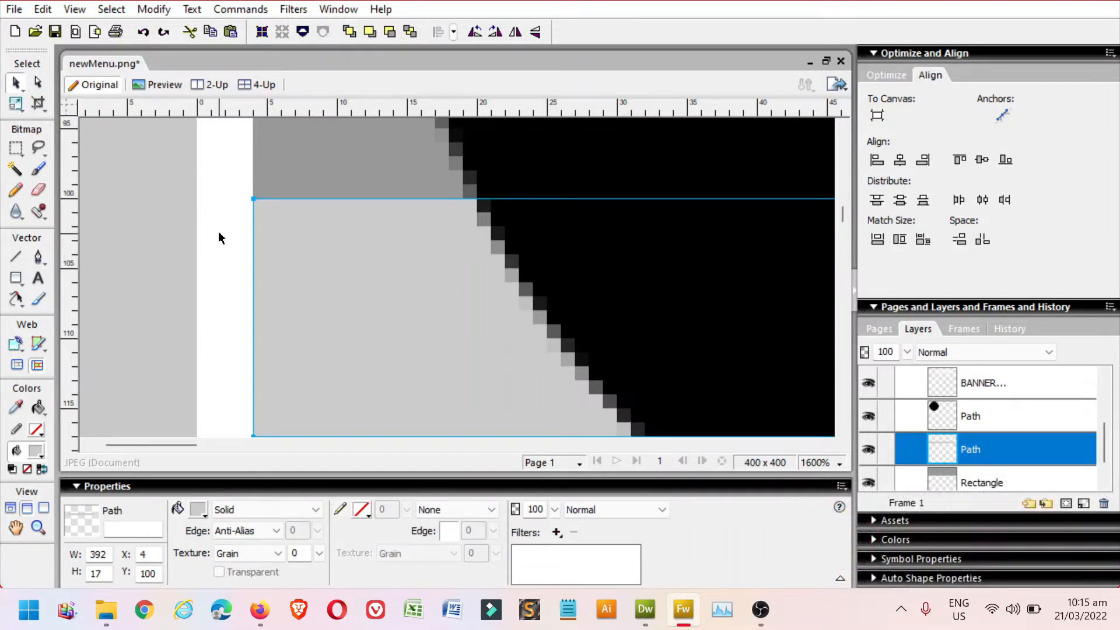
key(ctrl+0)
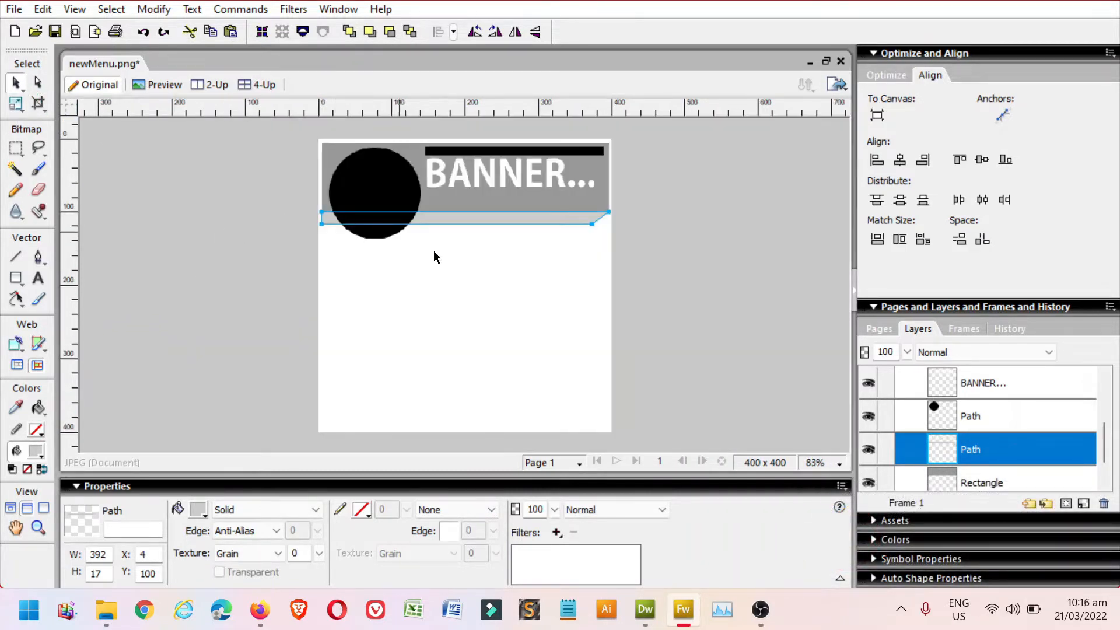
click(450, 280)
- Add black 20-point text reading "Home | Chapter | faqs" on the grey rectangle beneath the banner title
key(z)
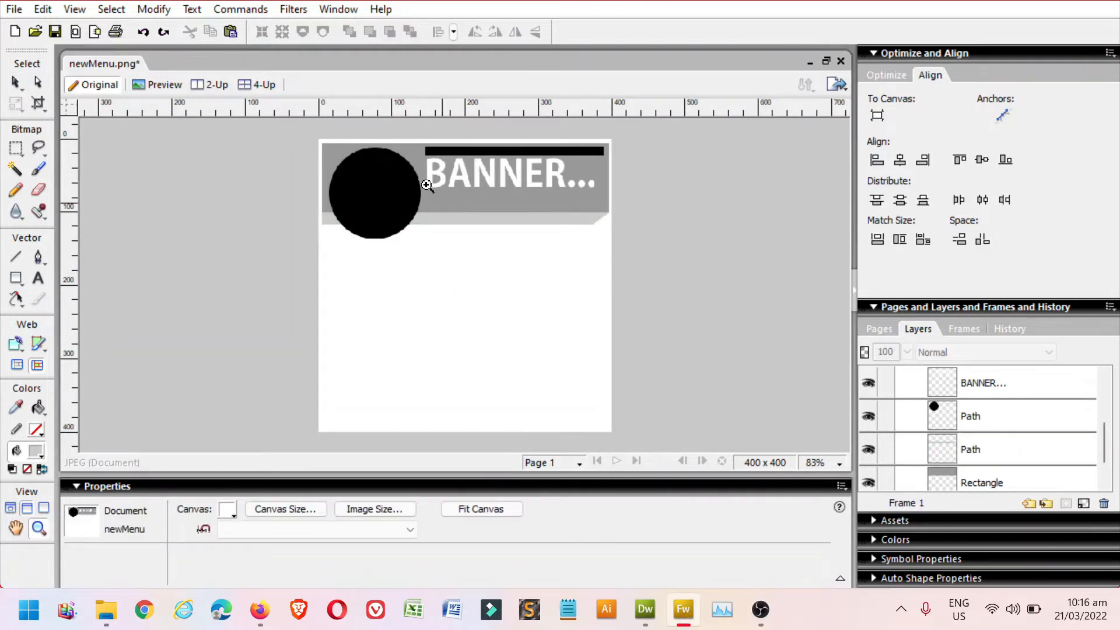
drag(399, 170, 617, 242)
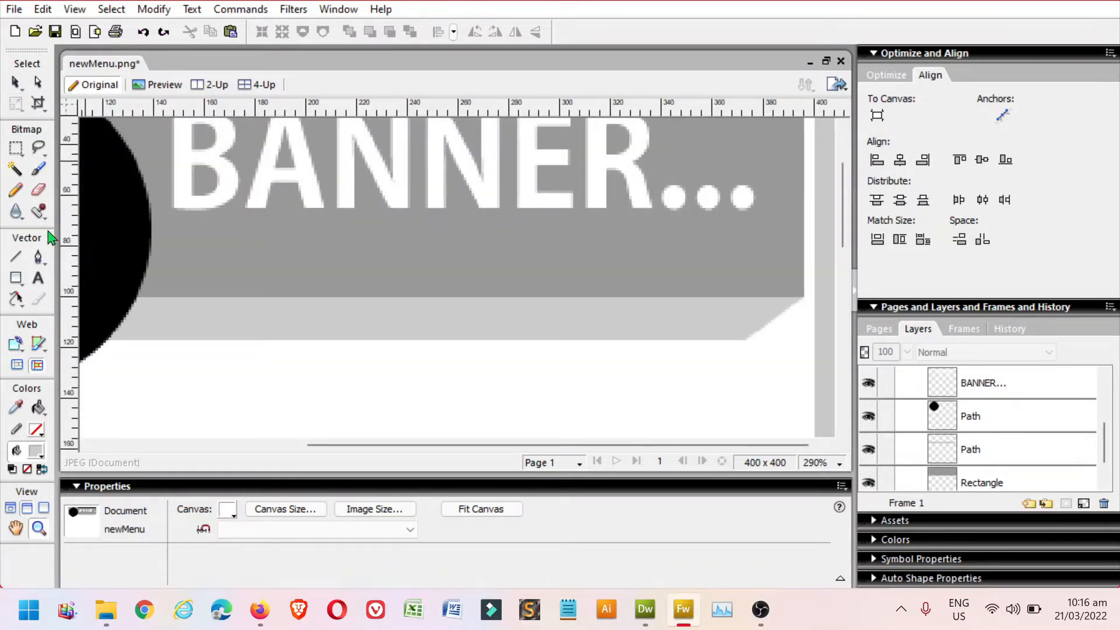
click(40, 280)
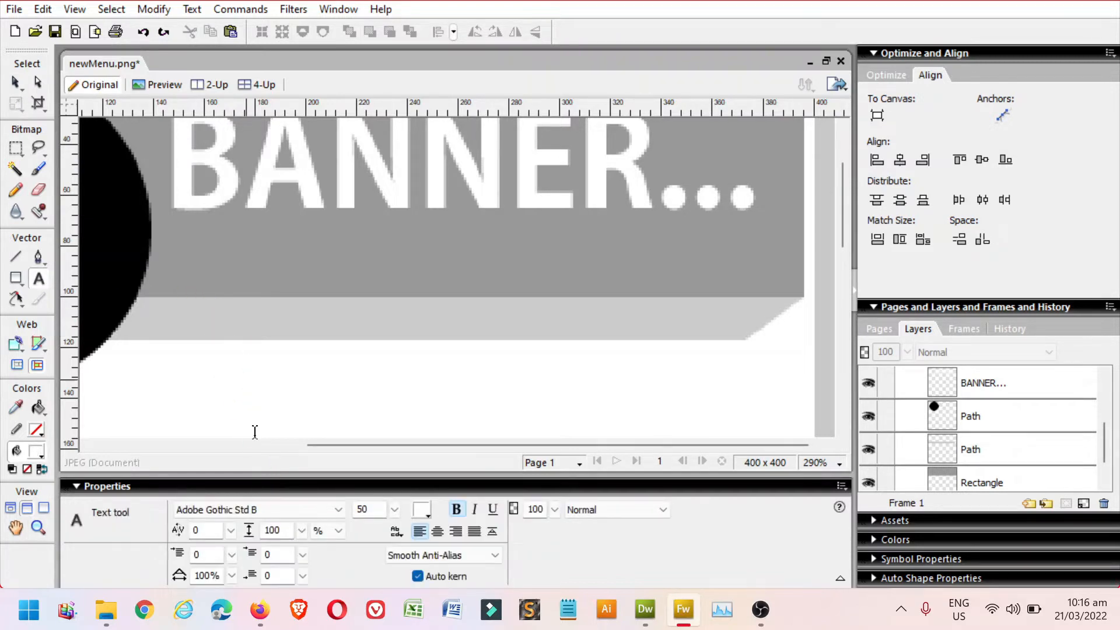
drag(379, 509, 339, 509)
text(20)
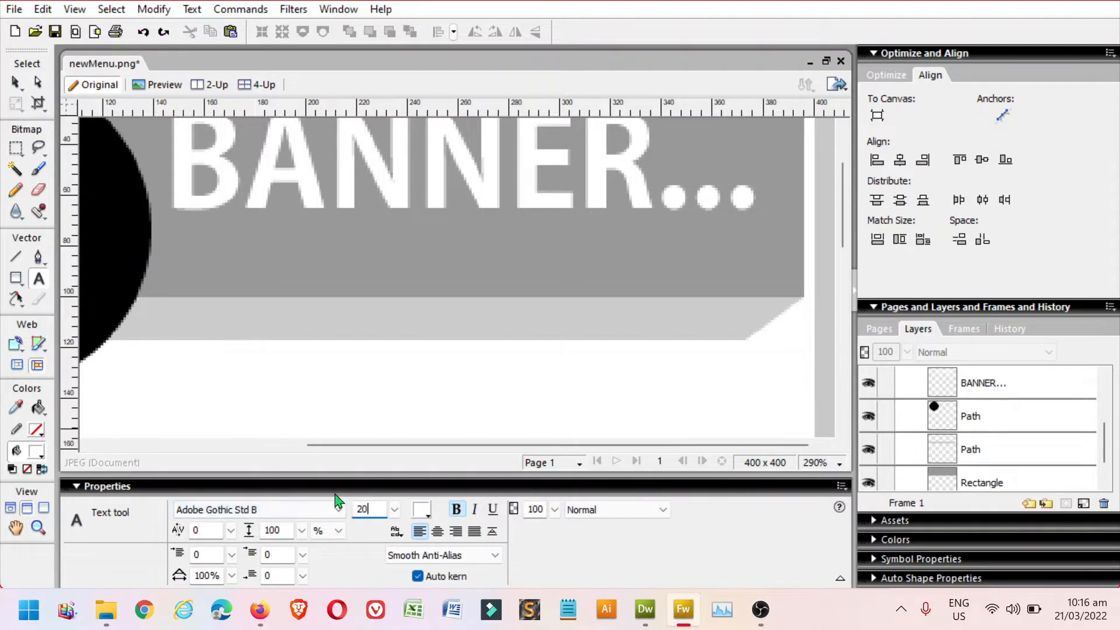
click(423, 512)
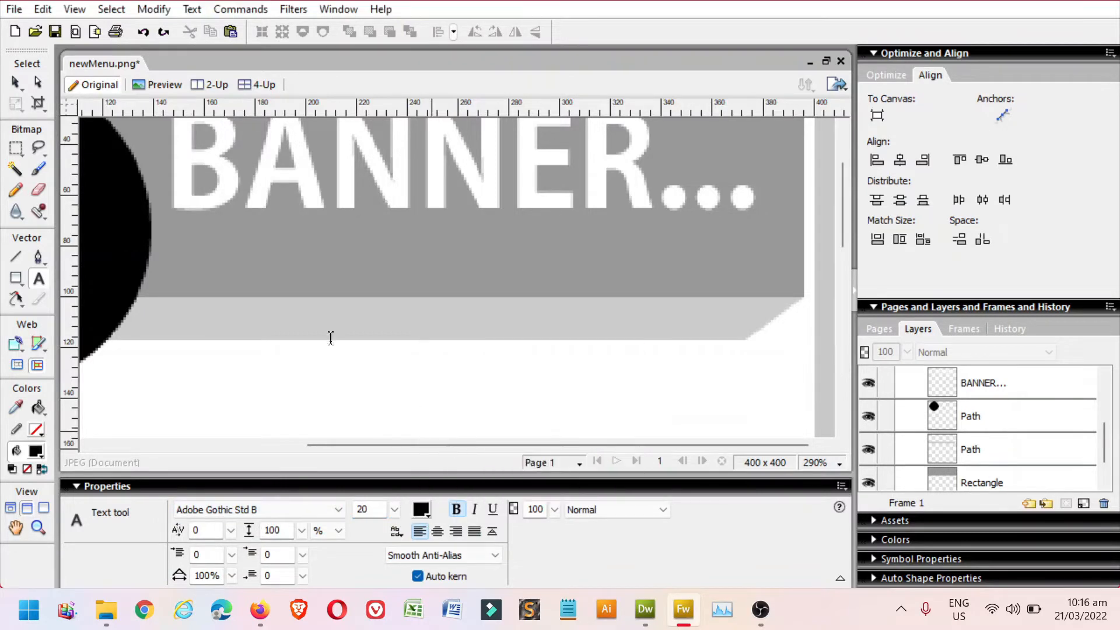
click(434, 452)
click(196, 282)
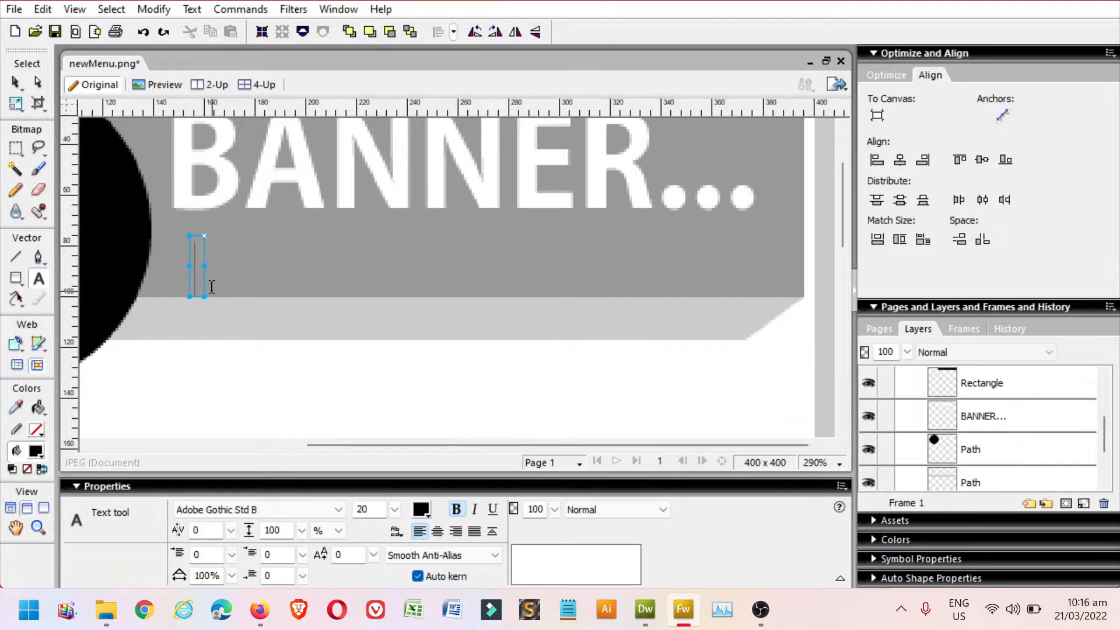
key(Caps_Lock)
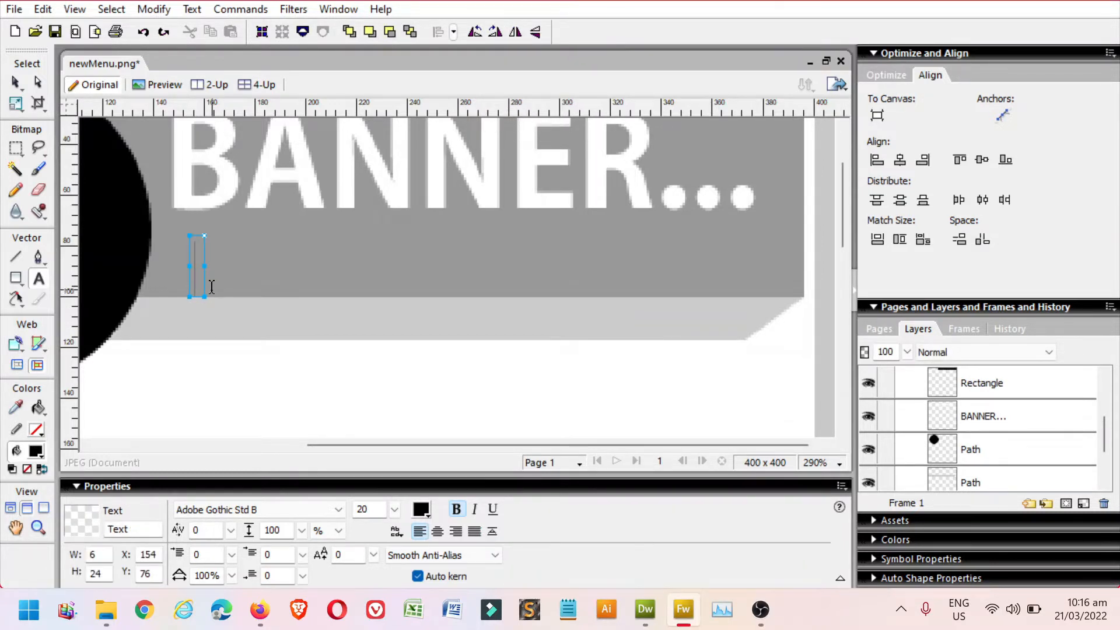
text(Home)
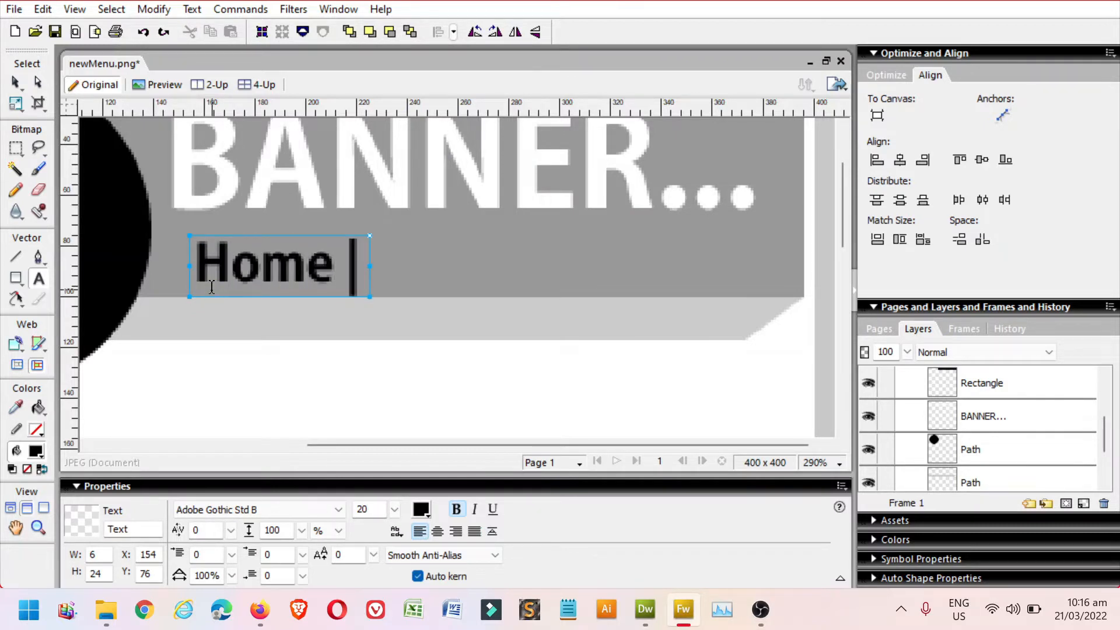
text( | Chap)
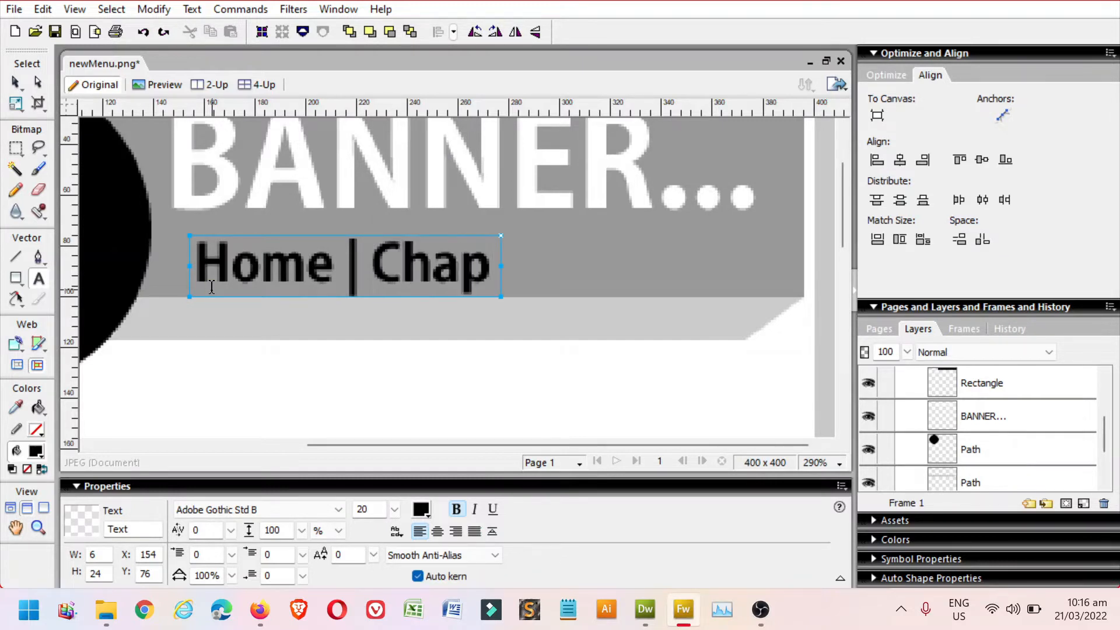
text(ter)
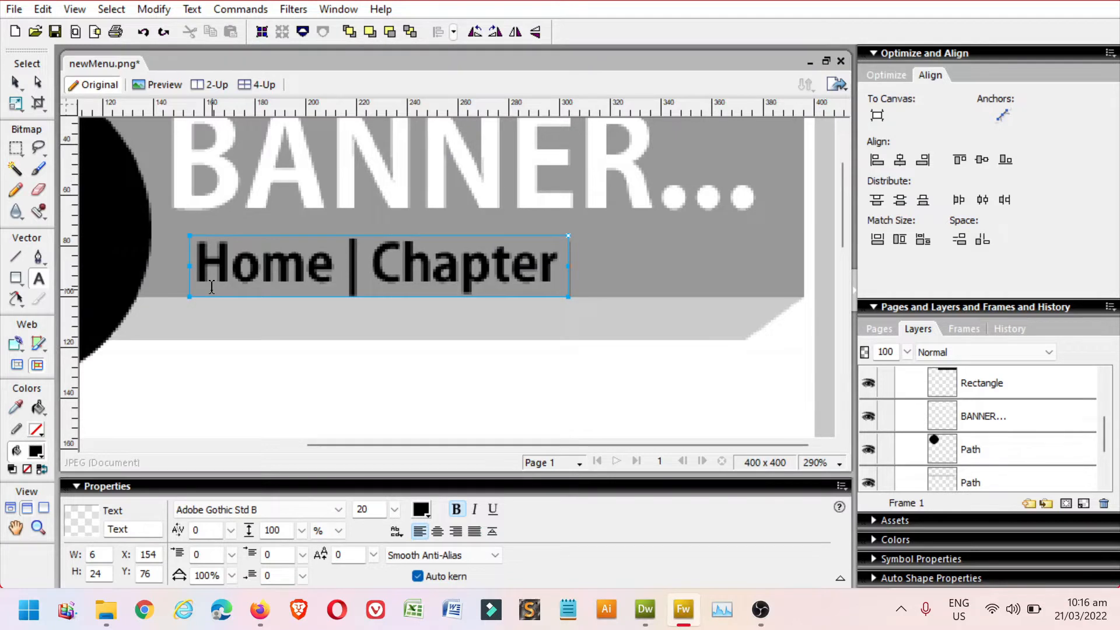
text( | f)
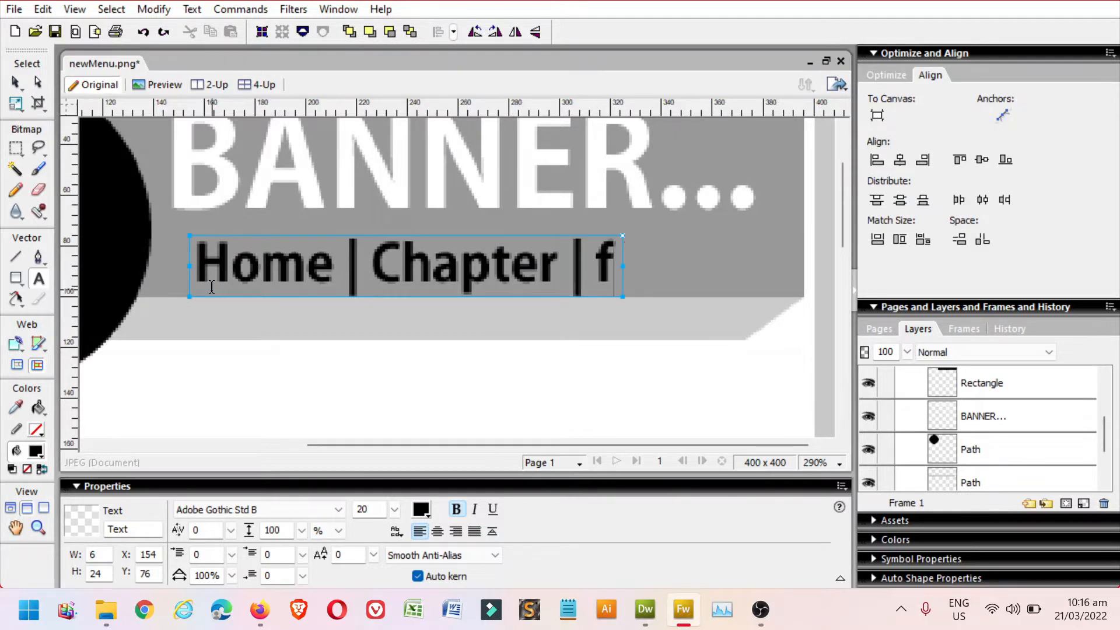
text(a)
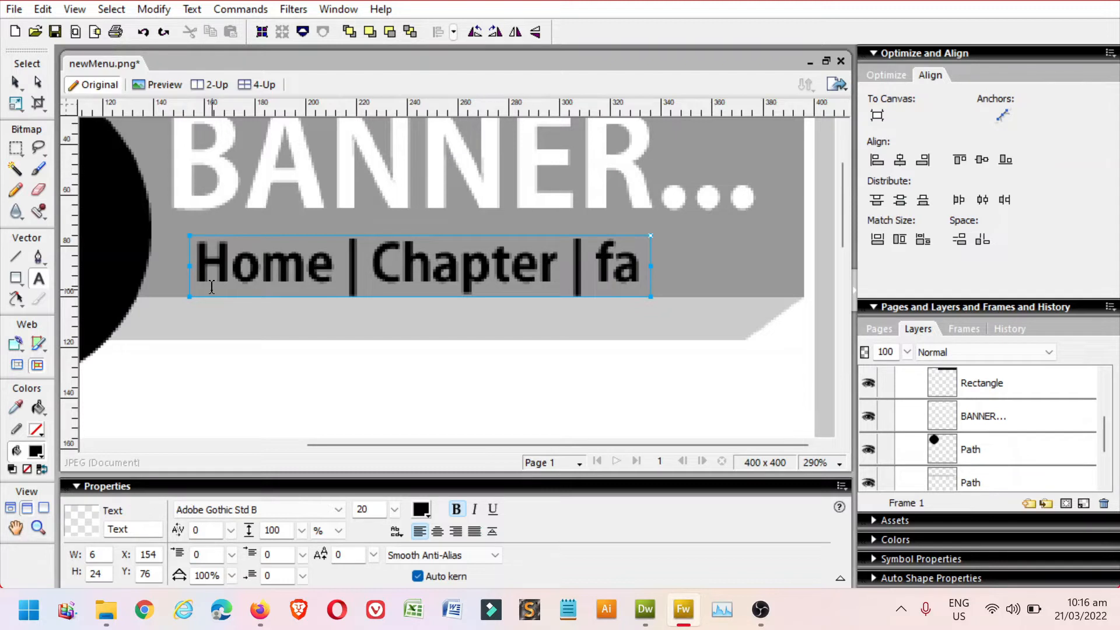
text(qs)
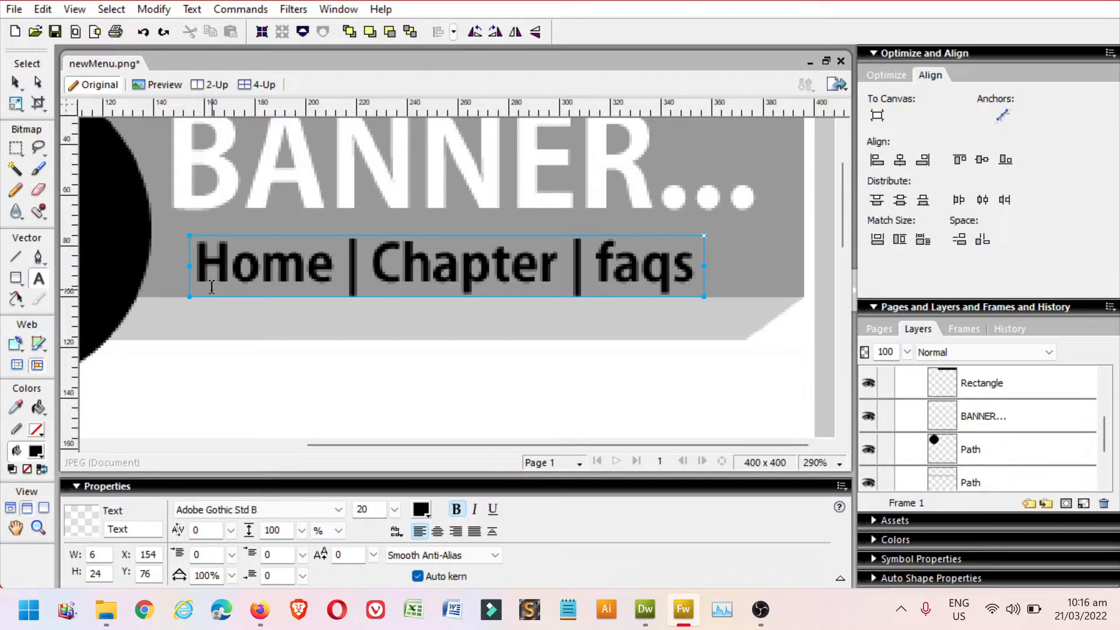
click(17, 83)
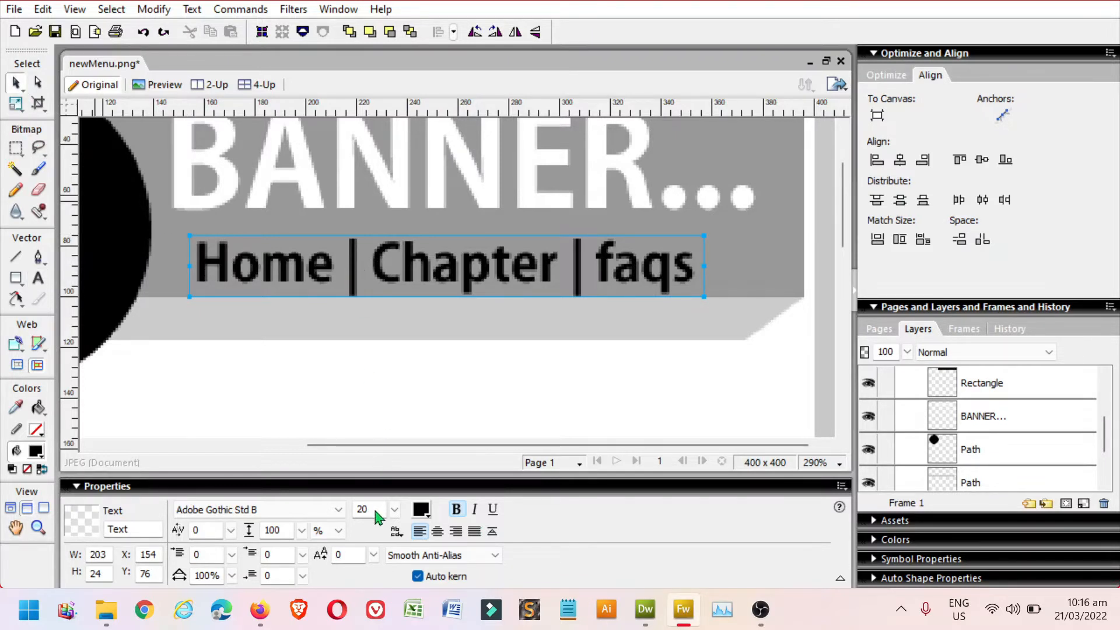
- Set the menu text's font size to 15 and move it to X 145, Y 78, beneath the title's start
drag(377, 511, 325, 512)
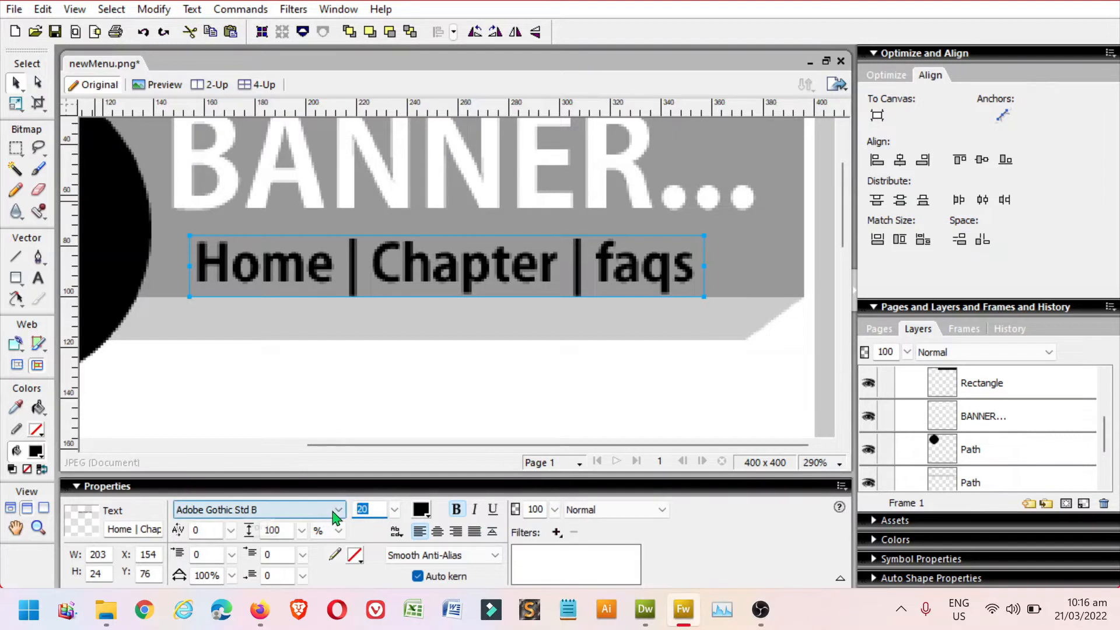
text(15)
key(Return)
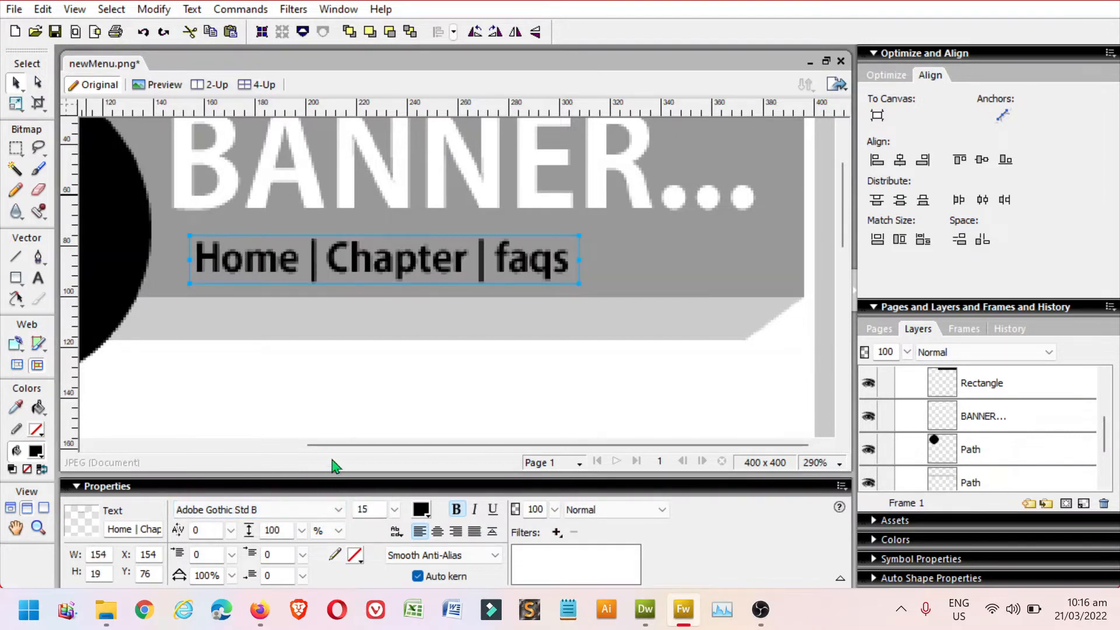
drag(361, 263, 342, 274)
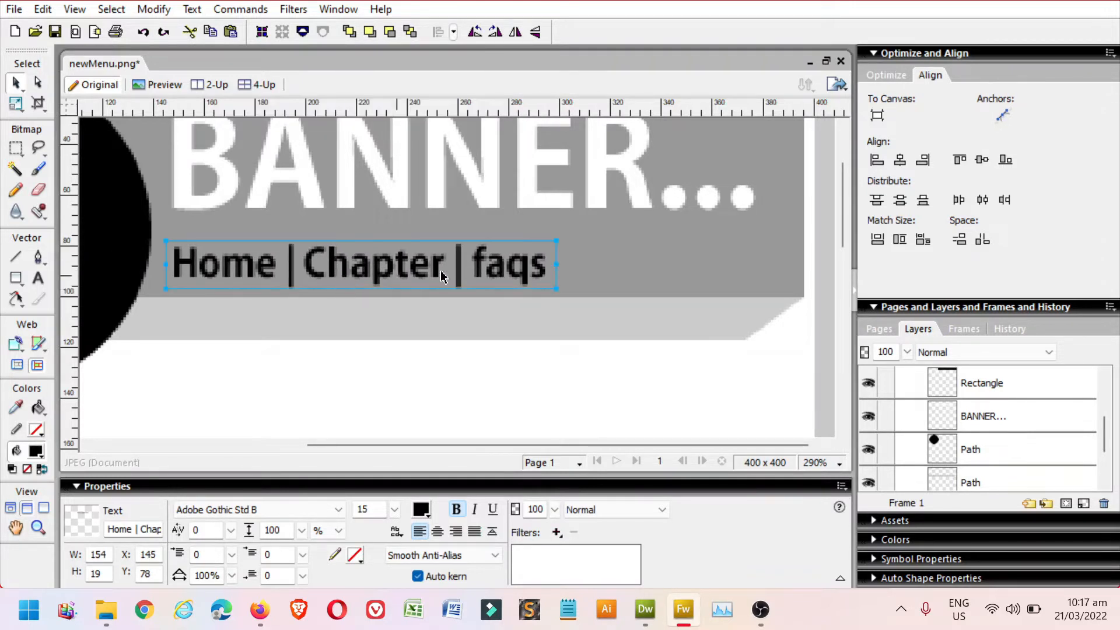
- Move the black bar above the title to X 7, Y 9 and stretch it to a width of 383 pixels
key(ctrl+minus)
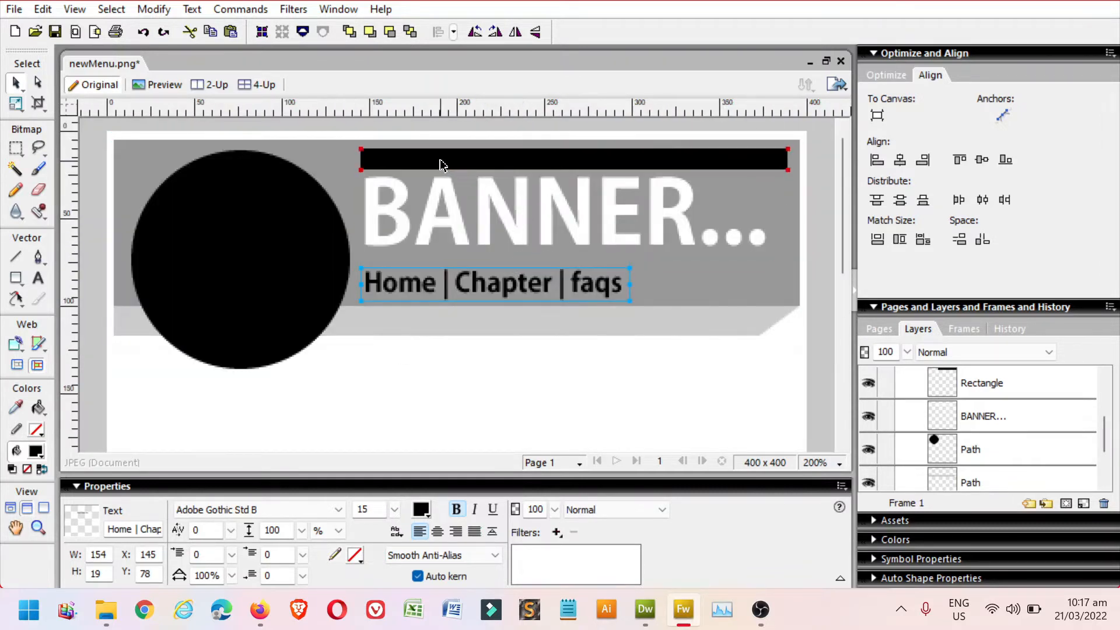
drag(442, 165, 213, 163)
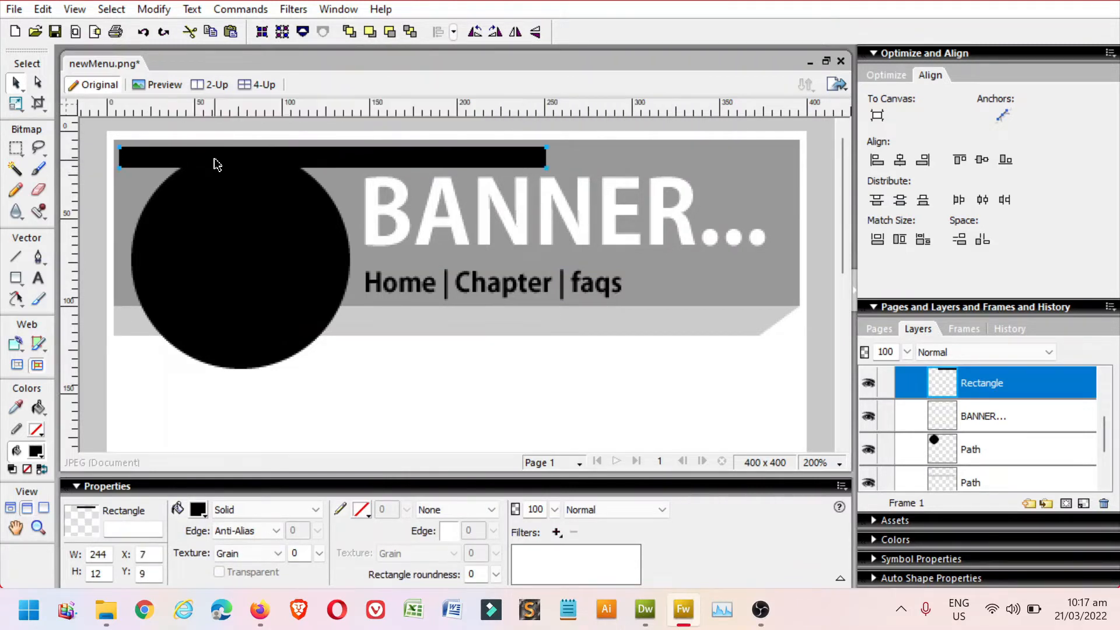
click(16, 103)
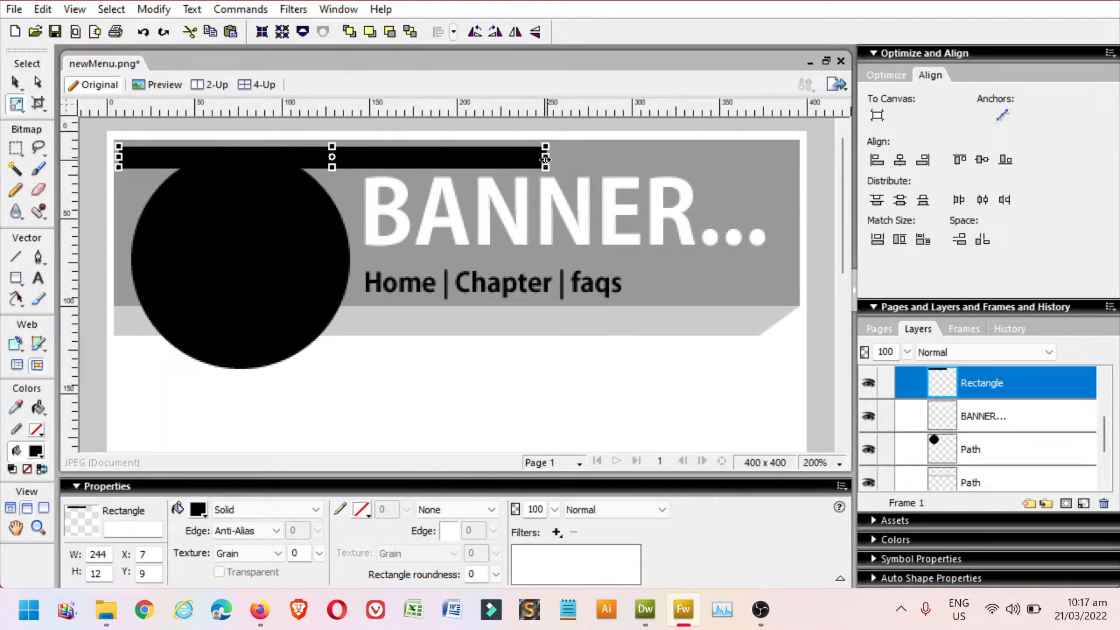
drag(545, 157, 788, 162)
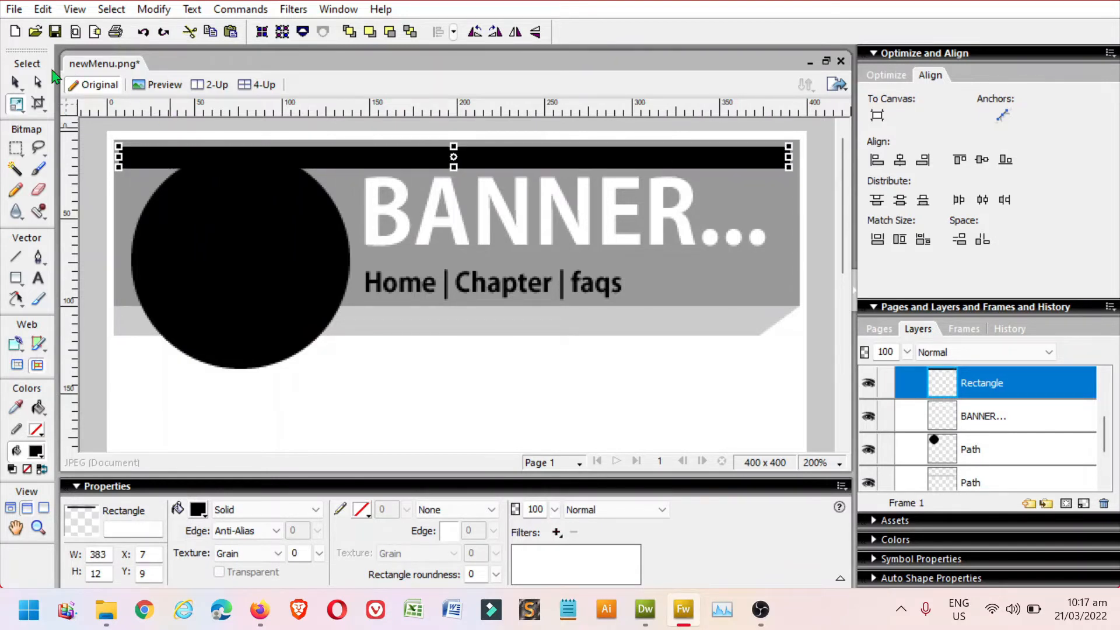
- Fill the long bar along the rectangle's upper edge with light grey #CCCCCC
click(16, 82)
click(206, 514)
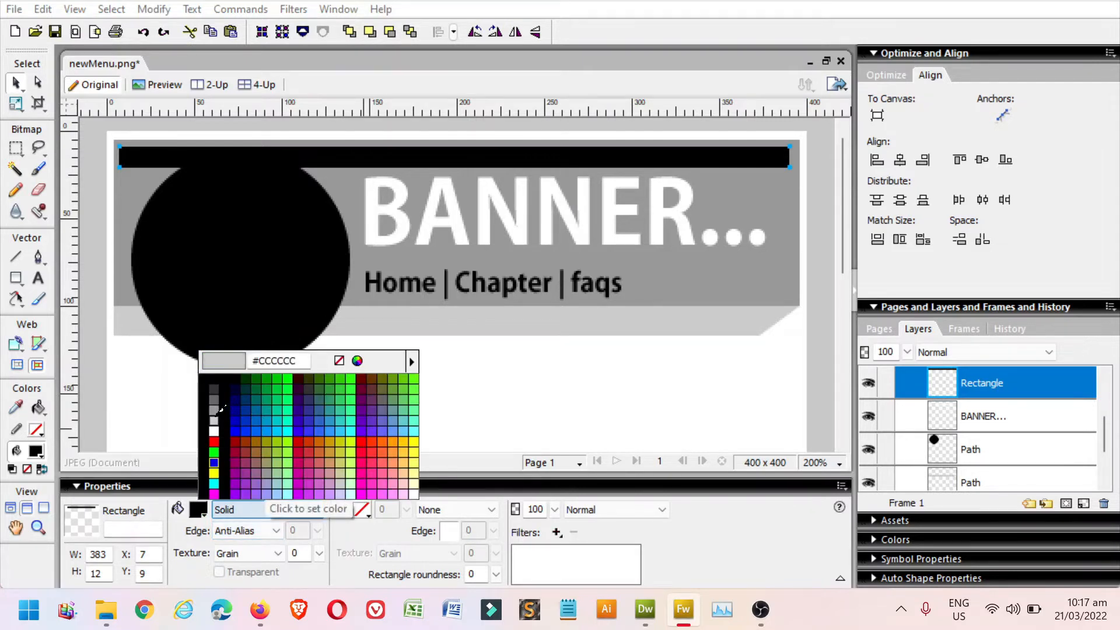
click(221, 409)
- Bring the black circle forward in the stacking order until it covers the upper light grey bar
click(276, 300)
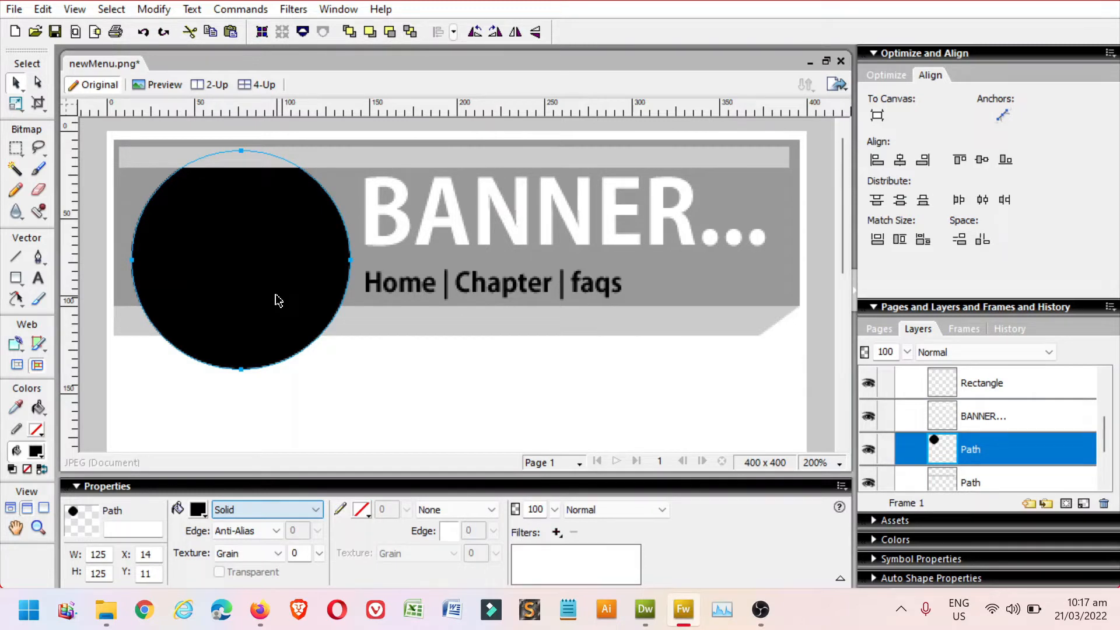
key(ctrl+Up)
key(ctrl+Up)
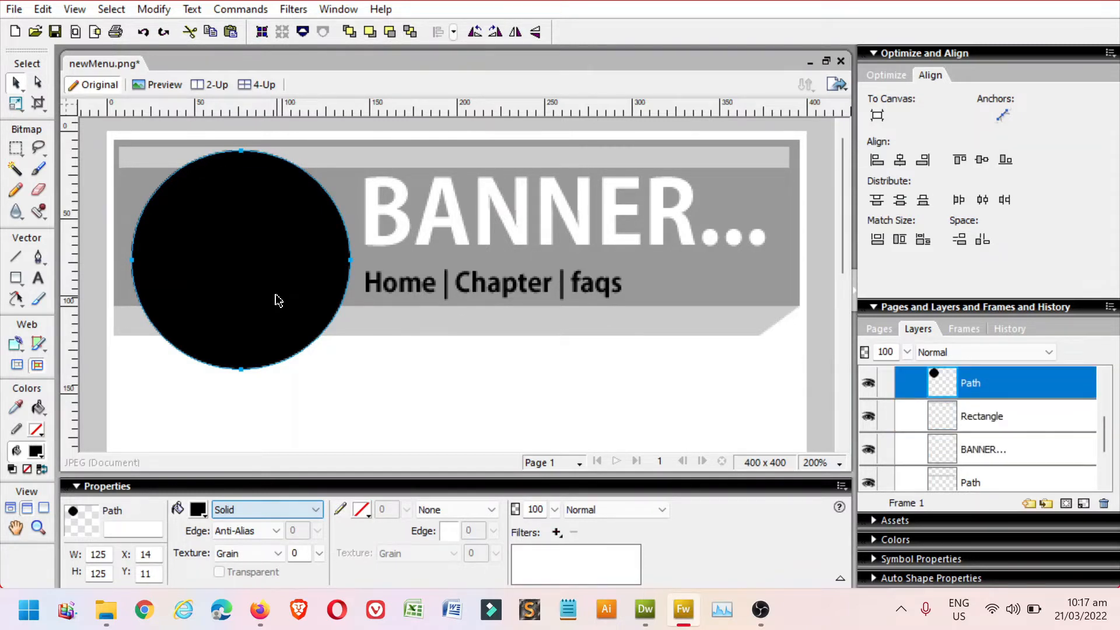
- Change the banner title's font to Amaze D
click(394, 239)
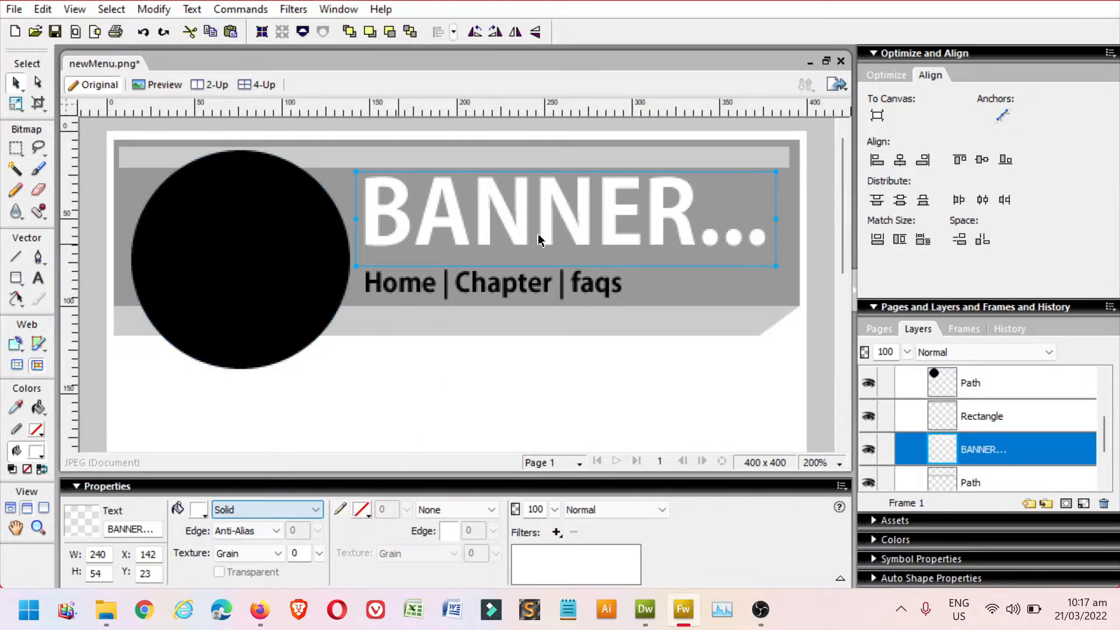
click(338, 510)
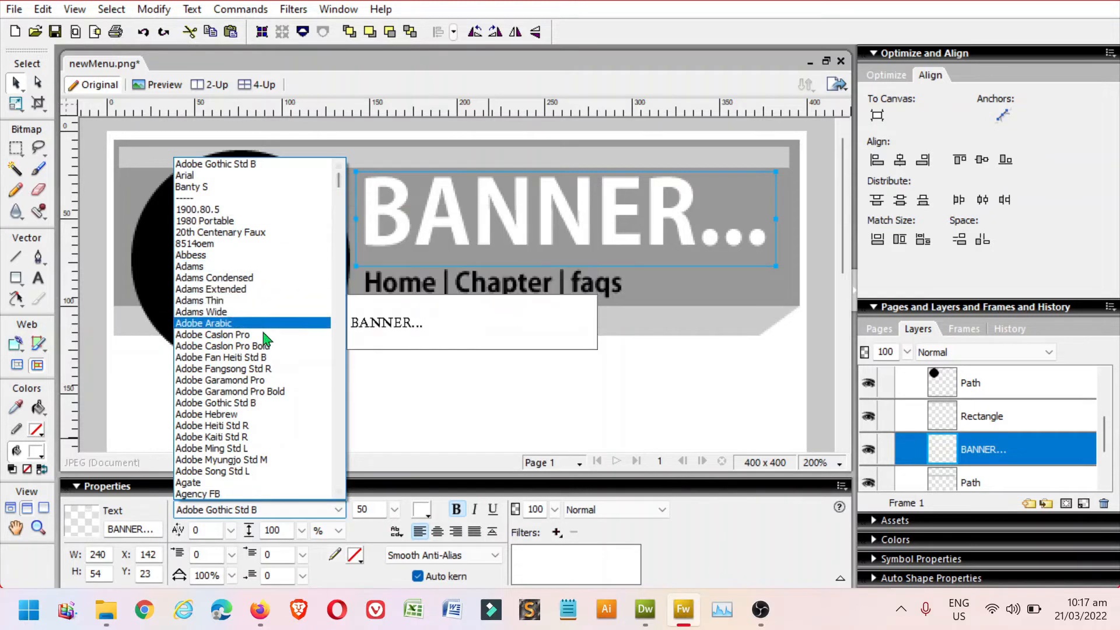
key(Down)
key(Down)
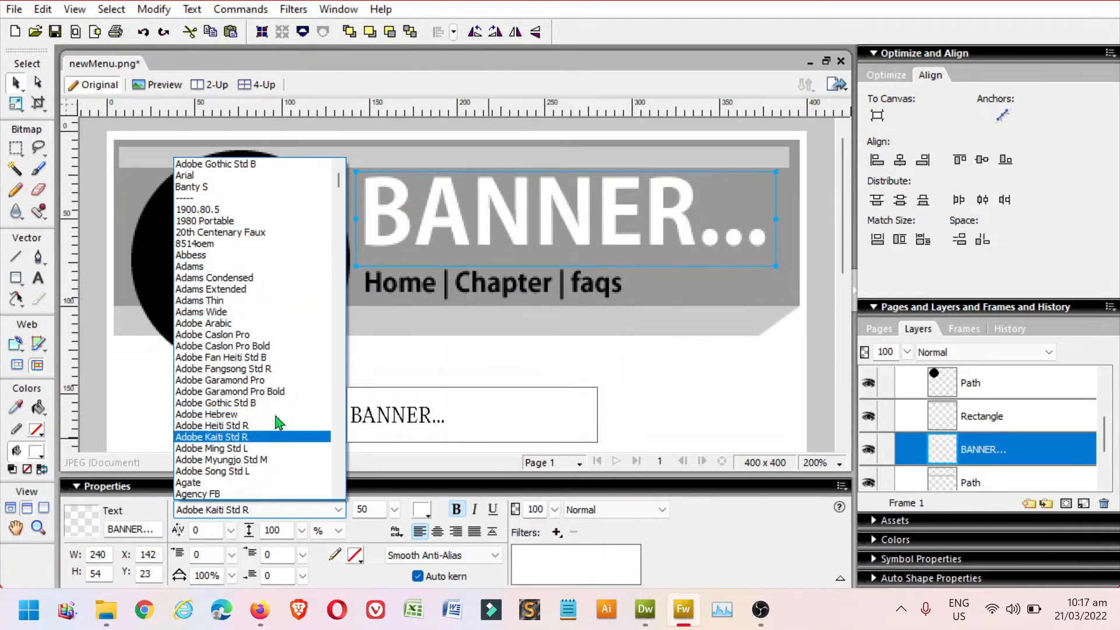
key(Down)
key(Down)
key(Down)
key(Down)
key(Down)
key(Down)
key(Down)
key(Down)
key(Down)
key(Down)
key(Down)
key(Down)
key(Down)
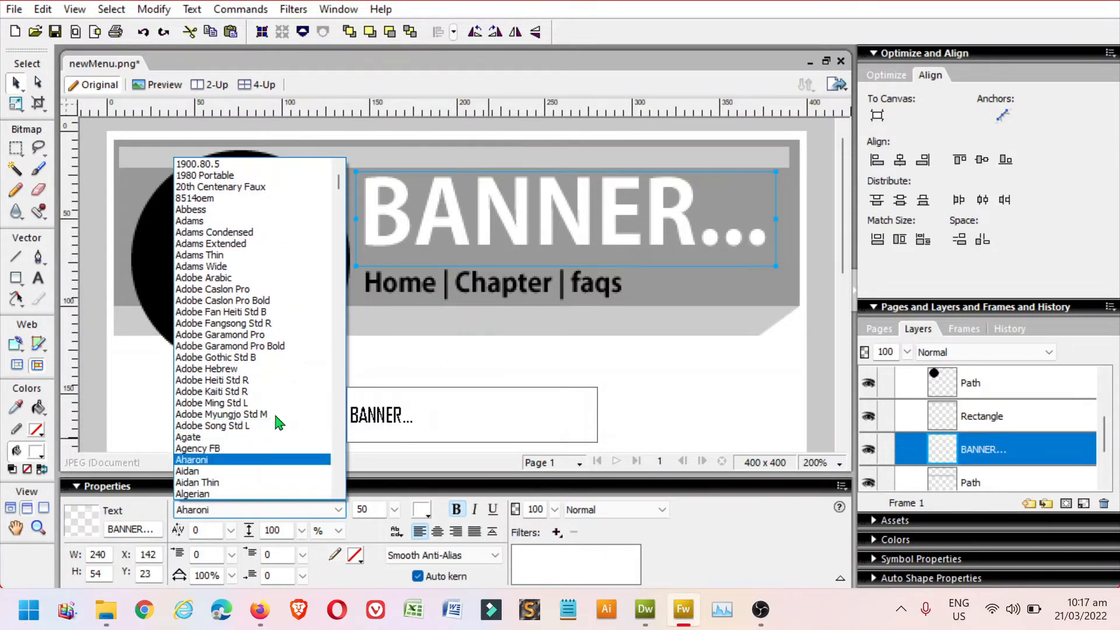
key(Down)
key(Down)
key(Down)
key(Down)
key(Down)
key(Down)
key(Down)
key(Down)
key(Down)
key(Down)
key(Down)
key(Down)
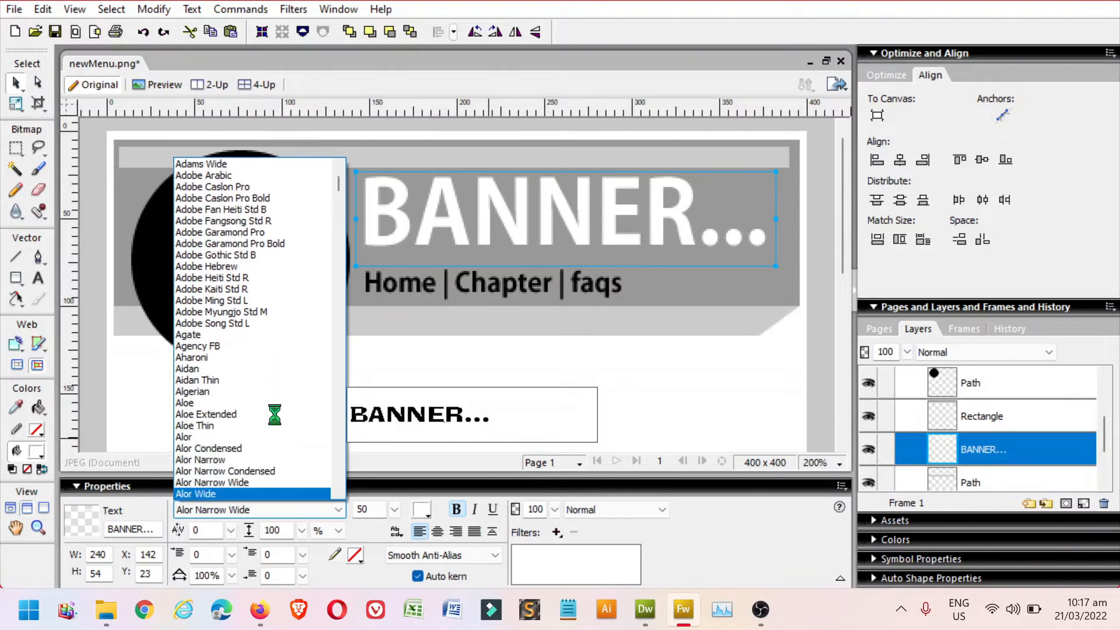
key(Down)
key(Down)
key(Down)
key(Down)
key(Down)
key(Down)
key(Down)
key(Down)
key(Down)
key(Down)
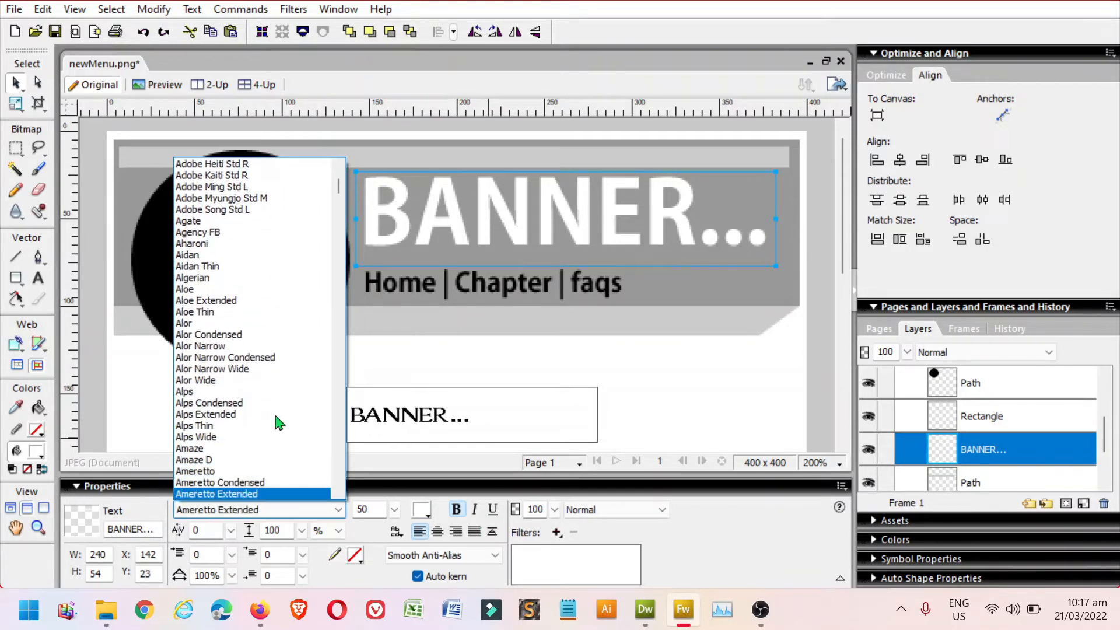
key(Up)
key(Up)
key(Up)
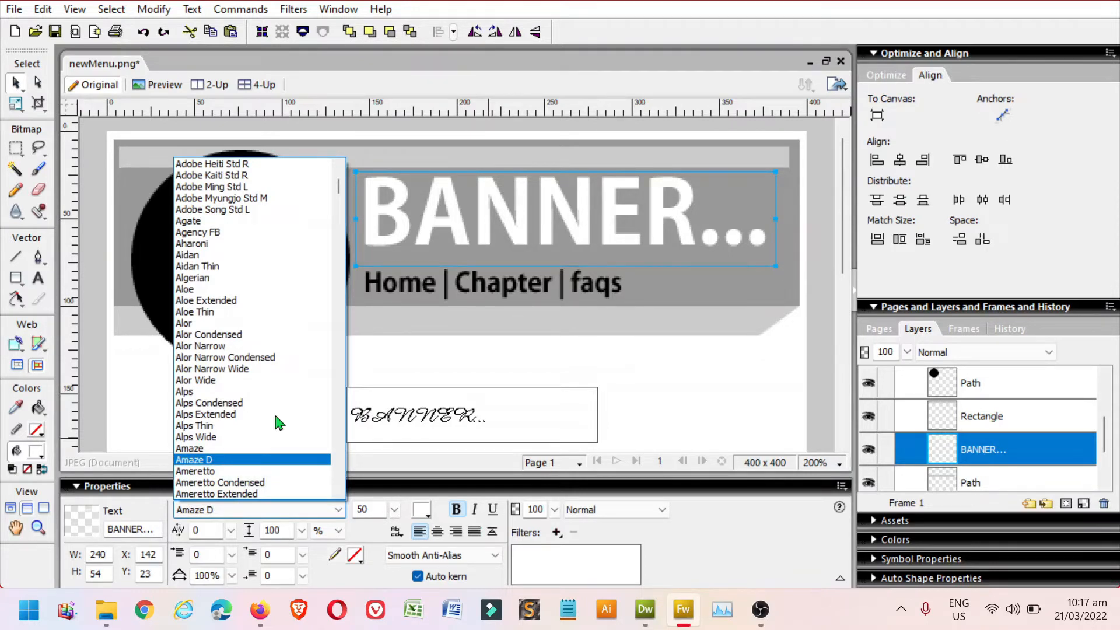
key(Return)
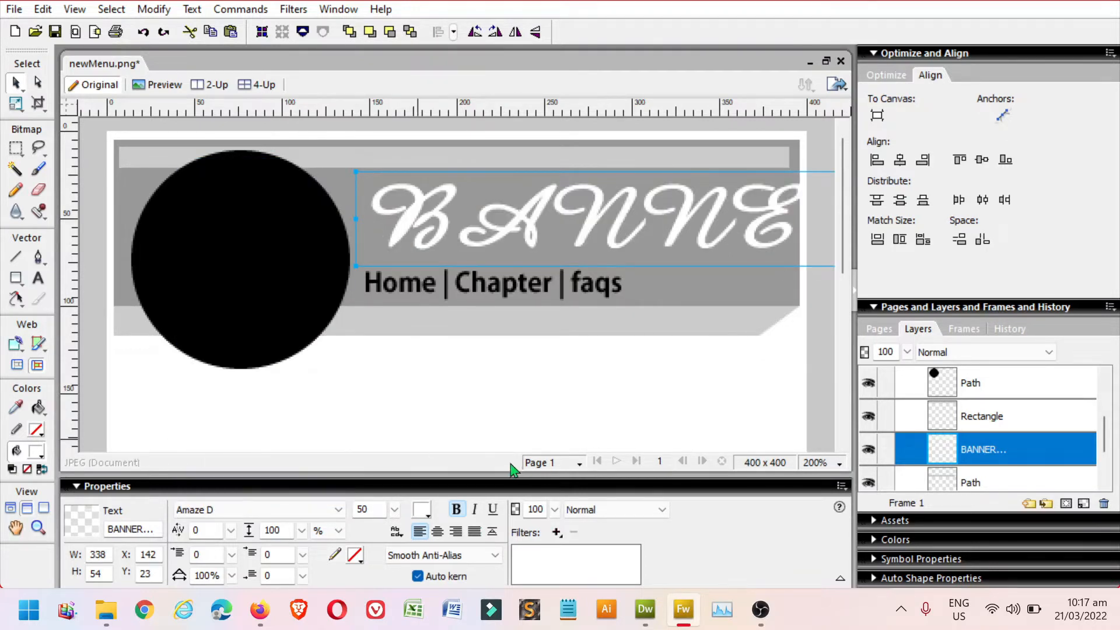
- Retype the banner title after its initial B in lowercase letters so that it reads "Banner"
key(t)
drag(472, 230, 979, 251)
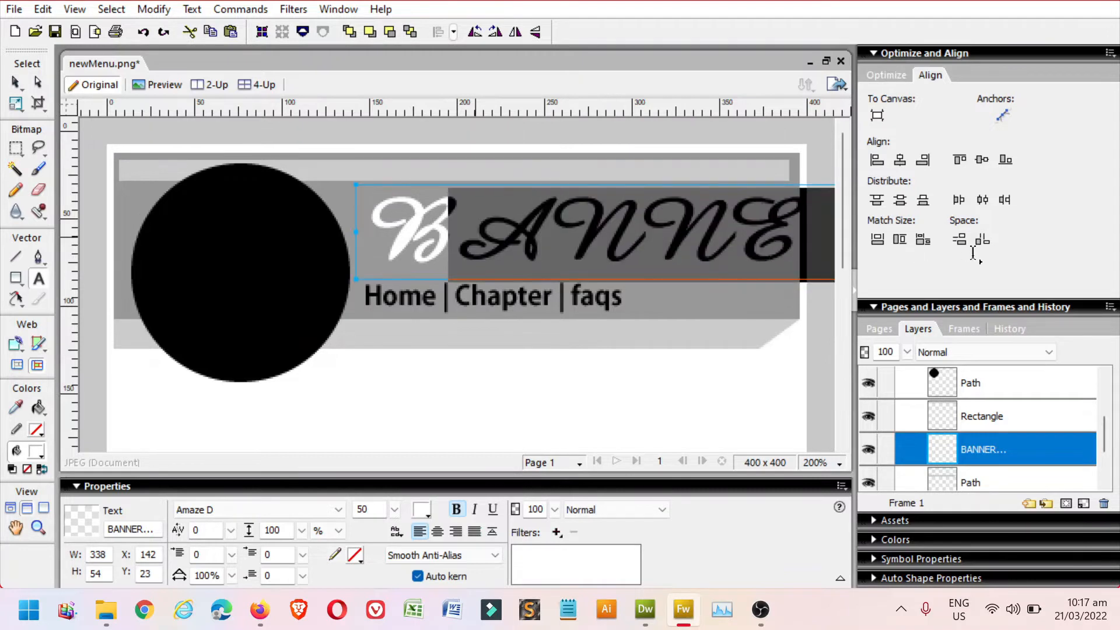
key(Caps_Lock)
key(Caps_Lock)
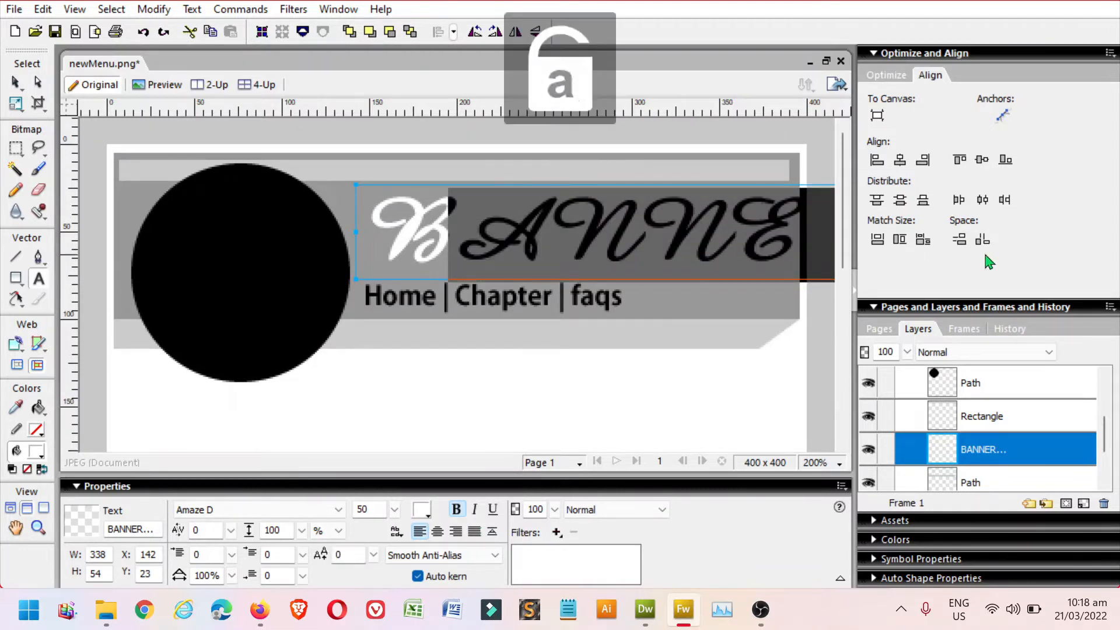
text(ann)
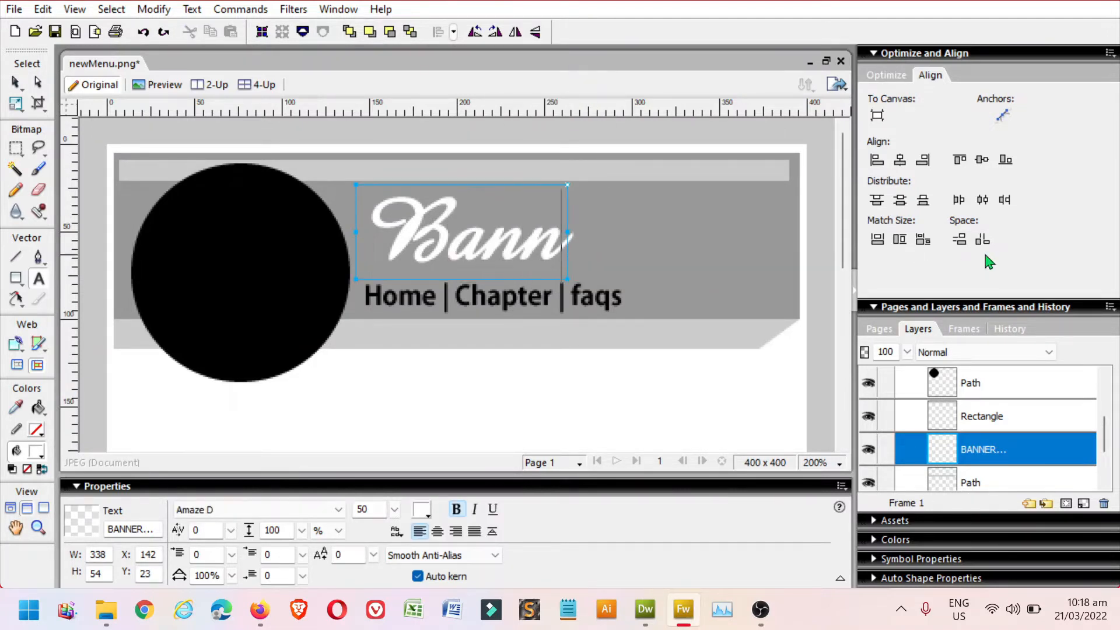
text(er)
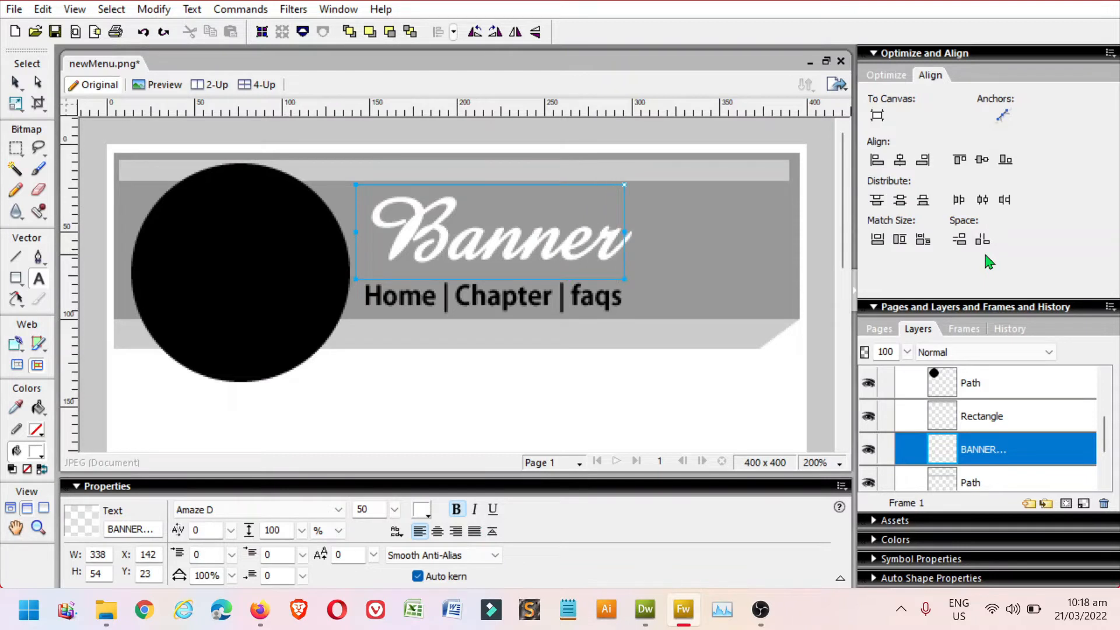
- Replace the title's wording with "Coconut Products" and finish editing the text
key(BackSpace)
key(BackSpace)
key(BackSpace)
key(BackSpace)
key(BackSpace)
key(BackSpace)
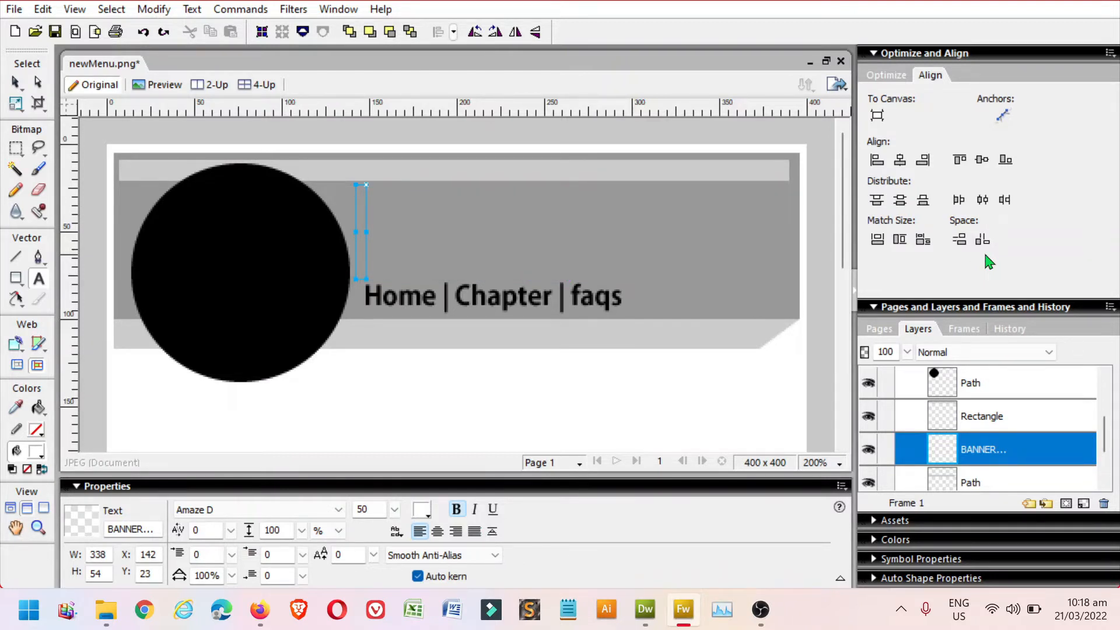
text(Coco)
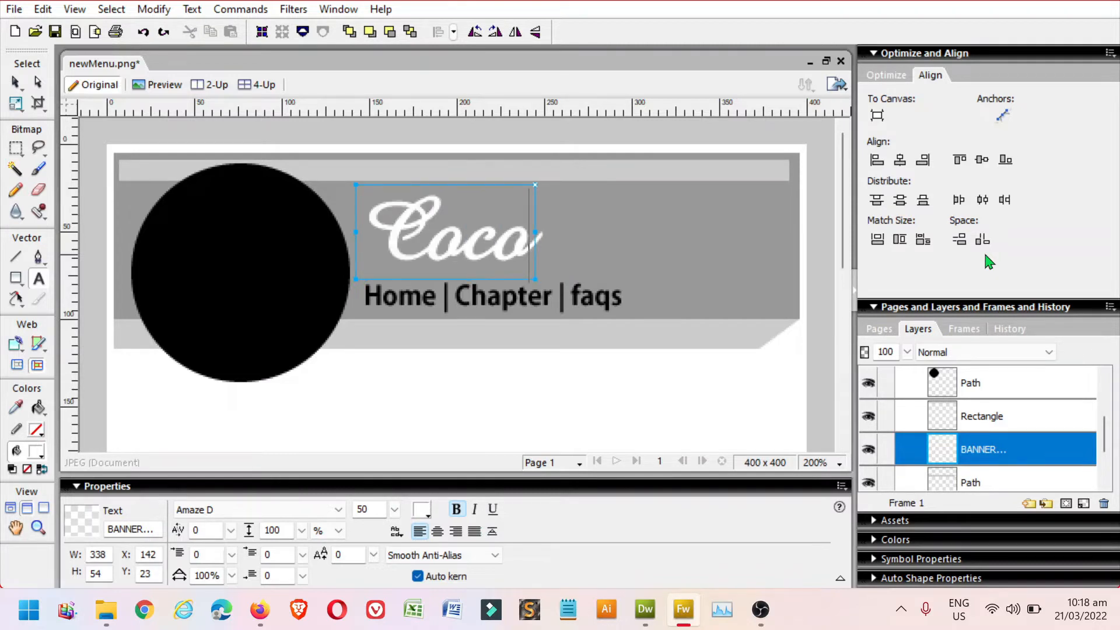
key(BackSpace)
key(BackSpace)
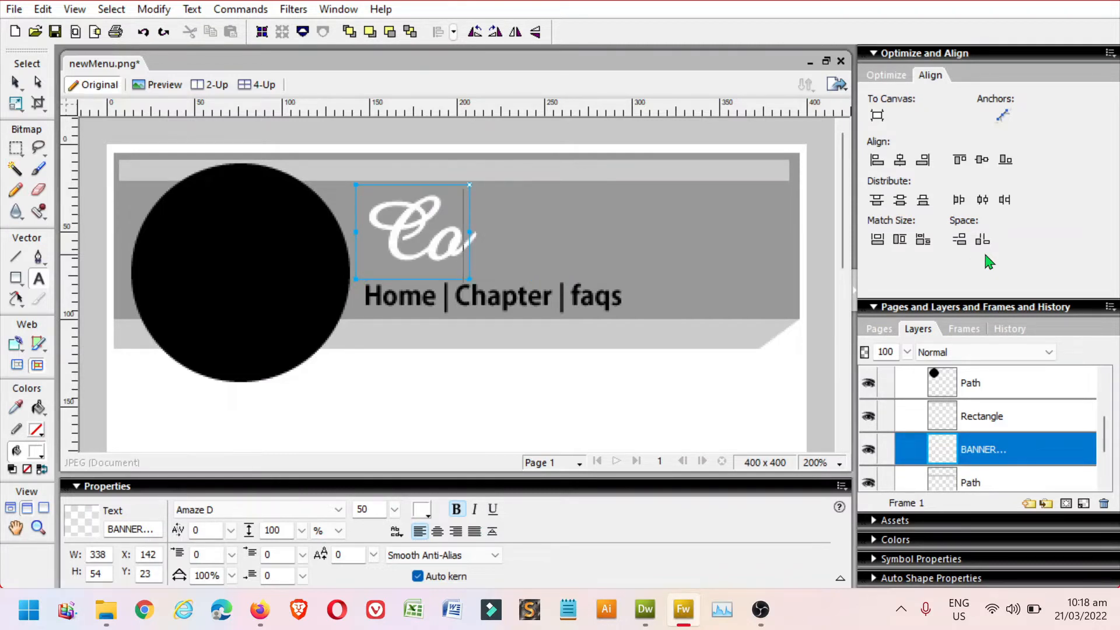
text(conut)
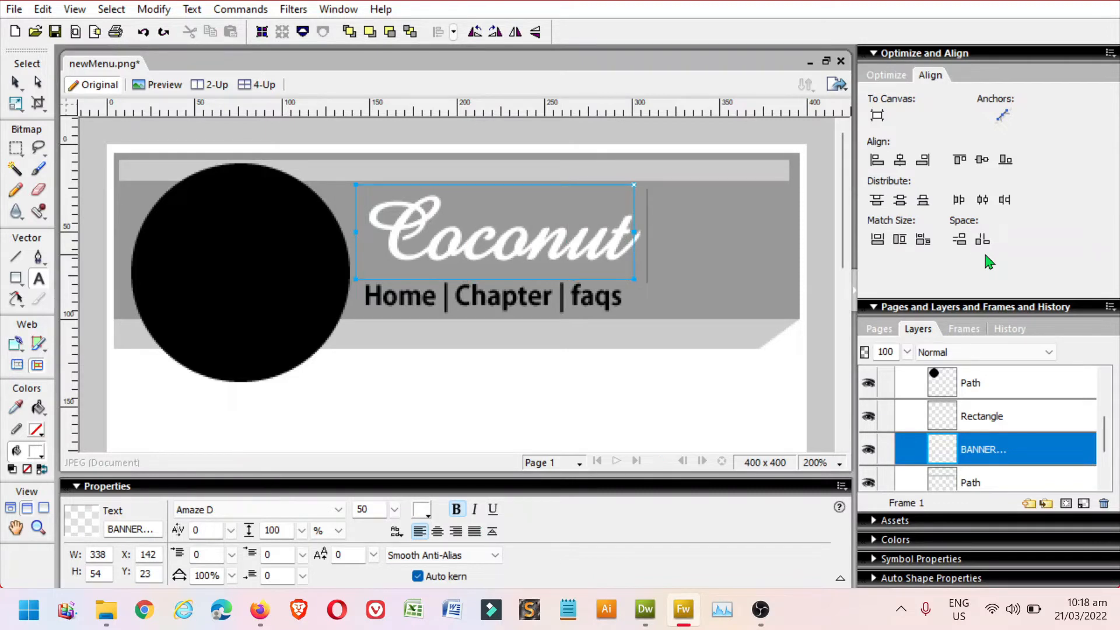
text( Pro)
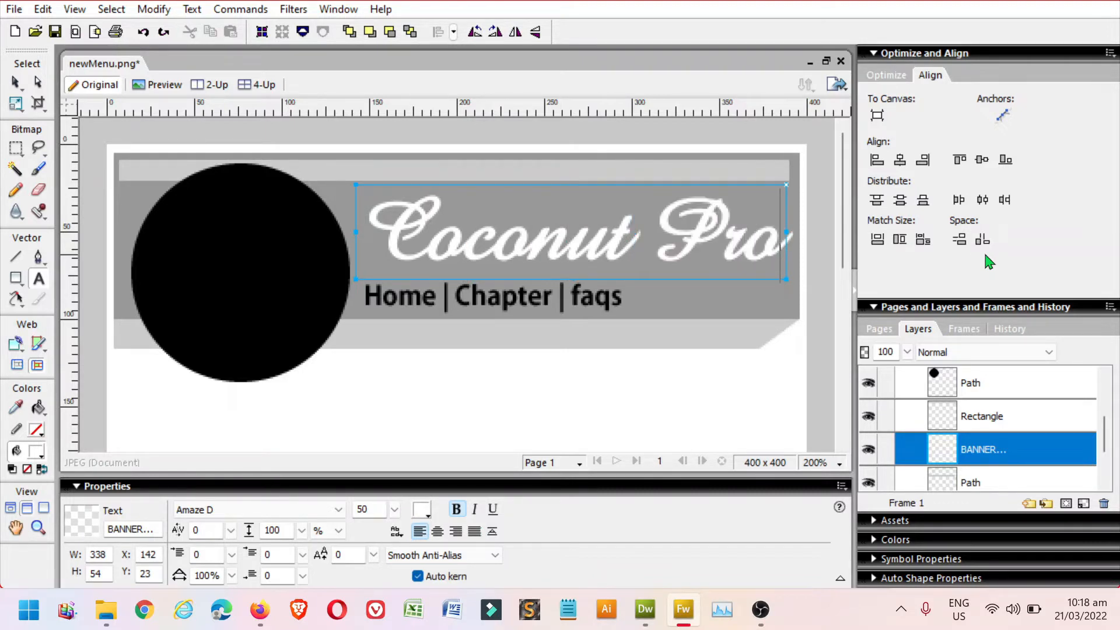
text(du)
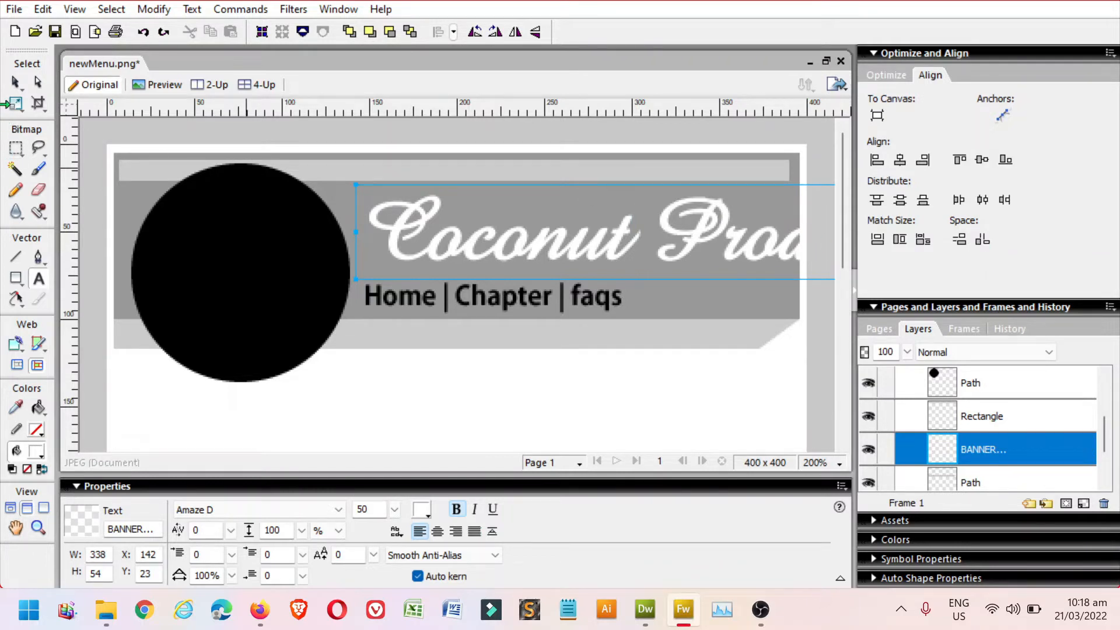
click(14, 86)
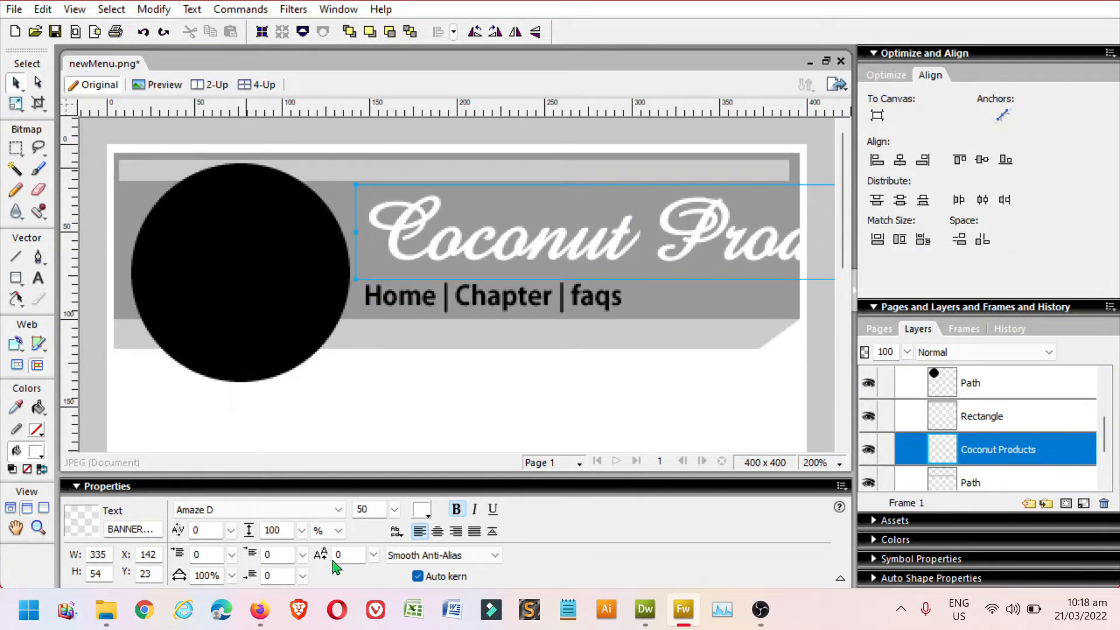
- Try font sizes 30 and 40 on the Coconut Products title
double_click(363, 509)
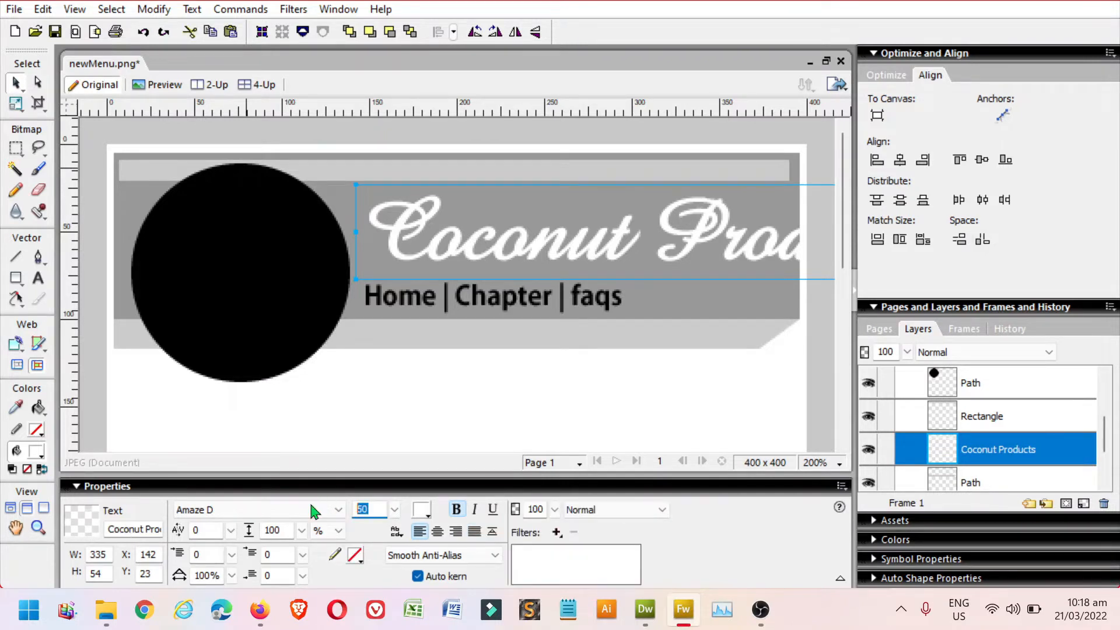
text(30)
key(Return)
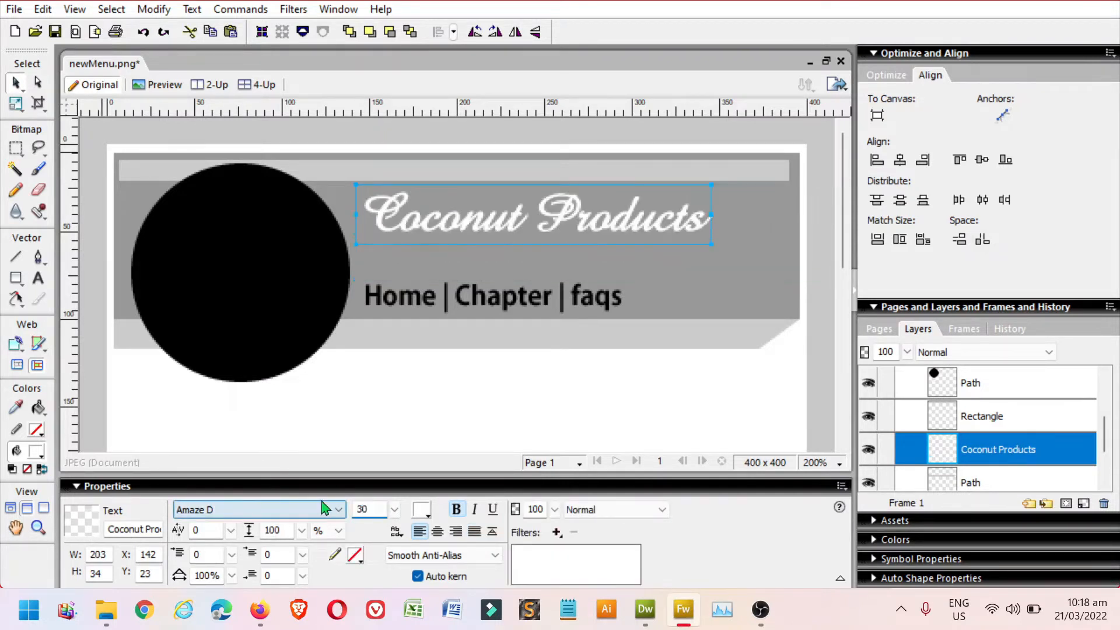
double_click(380, 509)
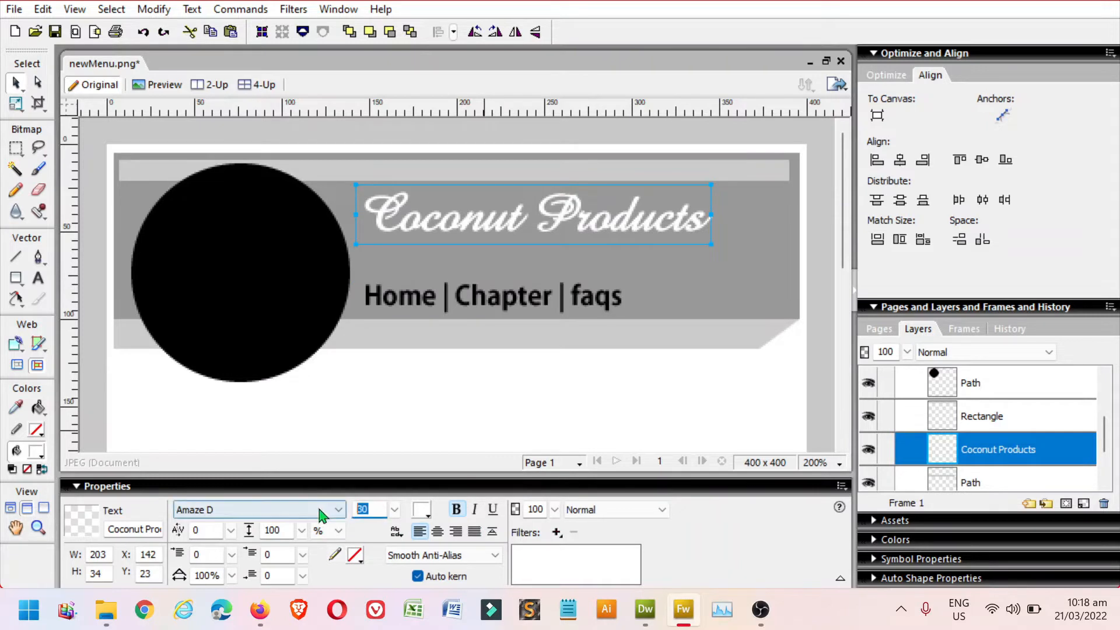
text(40)
key(Return)
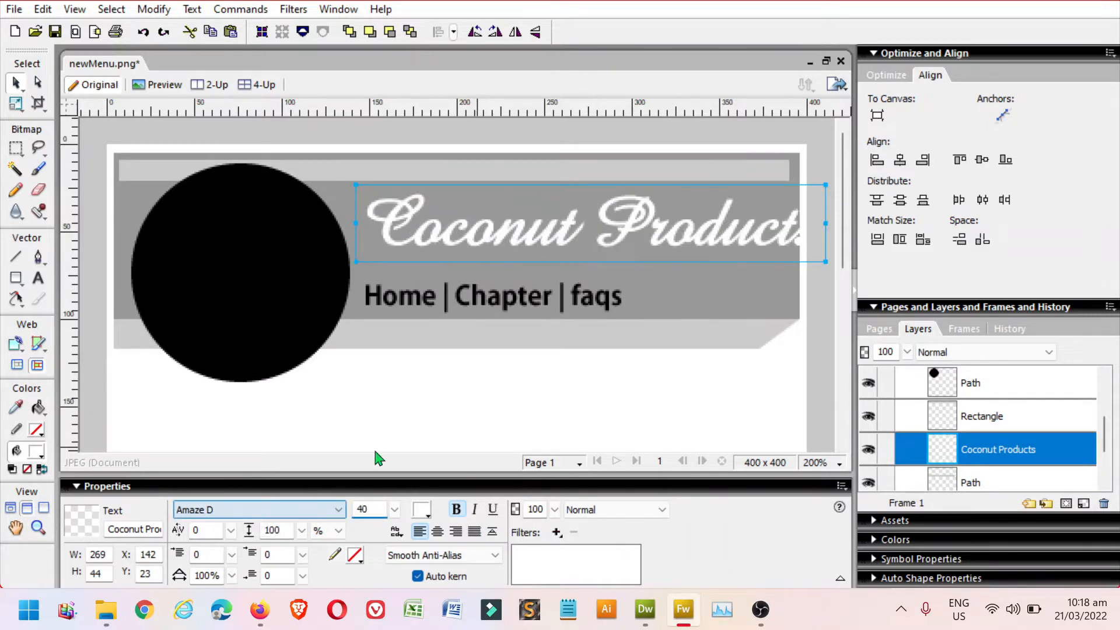
- Set the title's font size to 35 and move the title to X 140, Y 30
double_click(379, 510)
text(35)
key(Return)
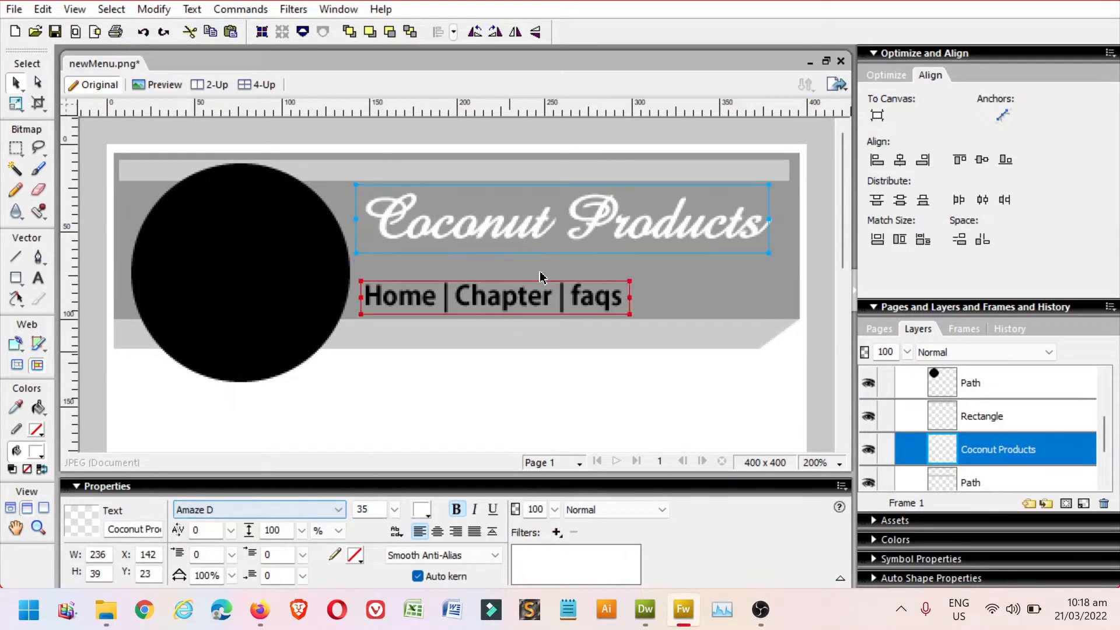
drag(526, 238, 520, 245)
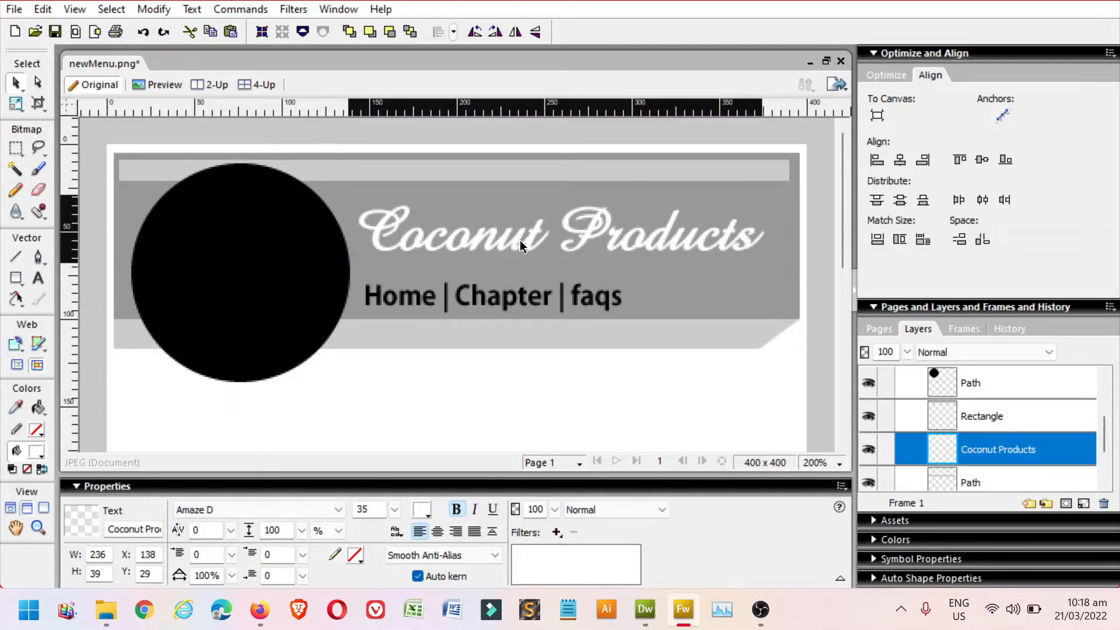
drag(521, 245, 524, 246)
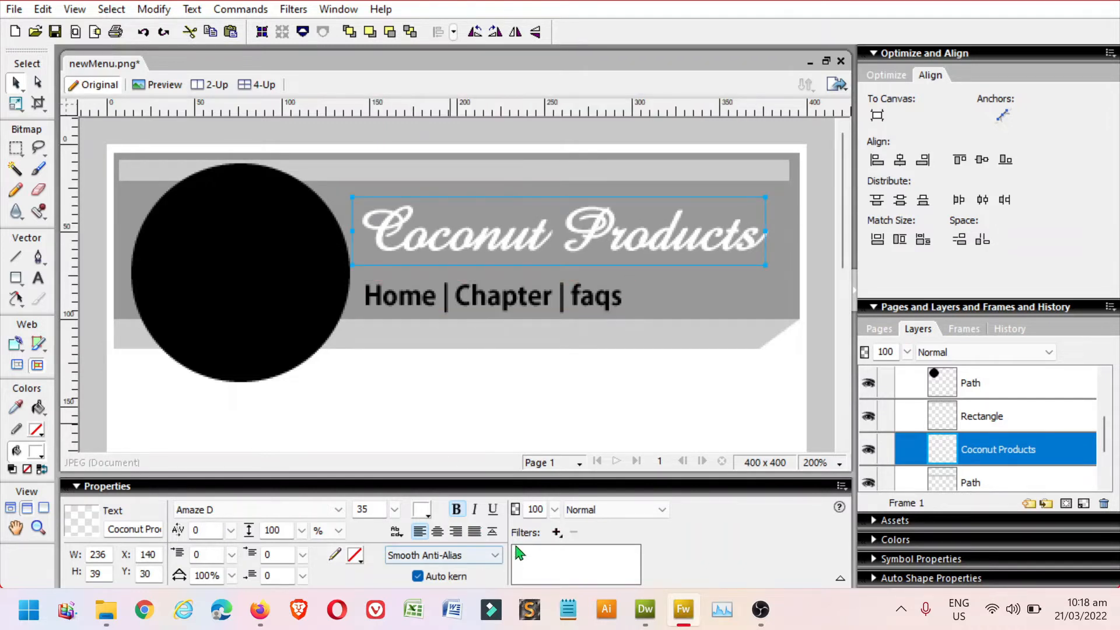
- Add a Drop Shadow filter with its default settings to the Coconut Products title
click(556, 531)
mouse_move(655, 474)
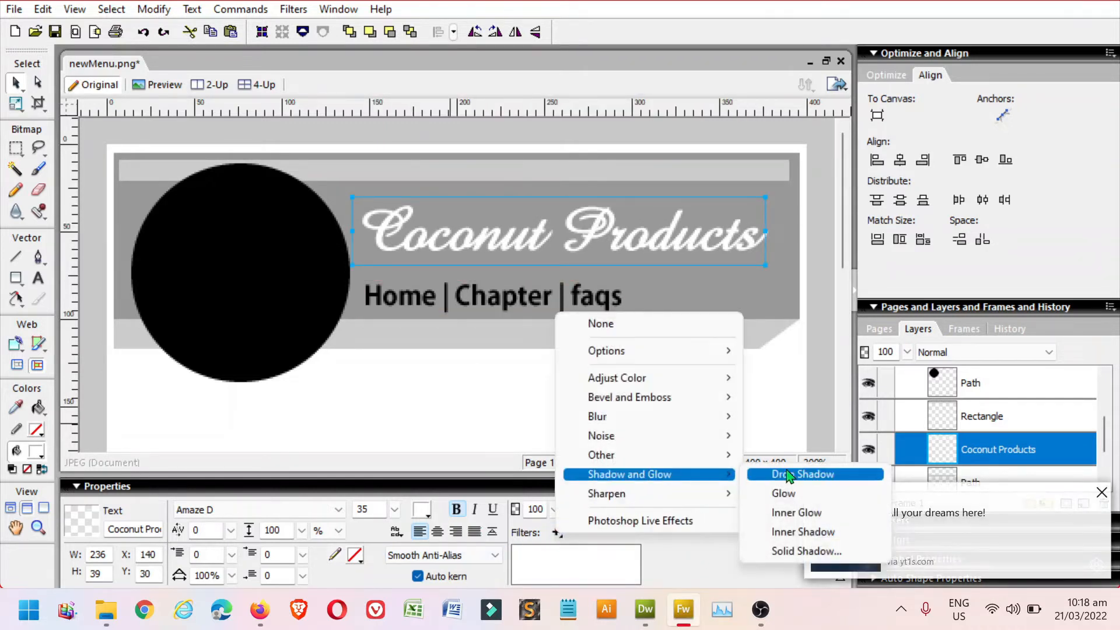
click(796, 482)
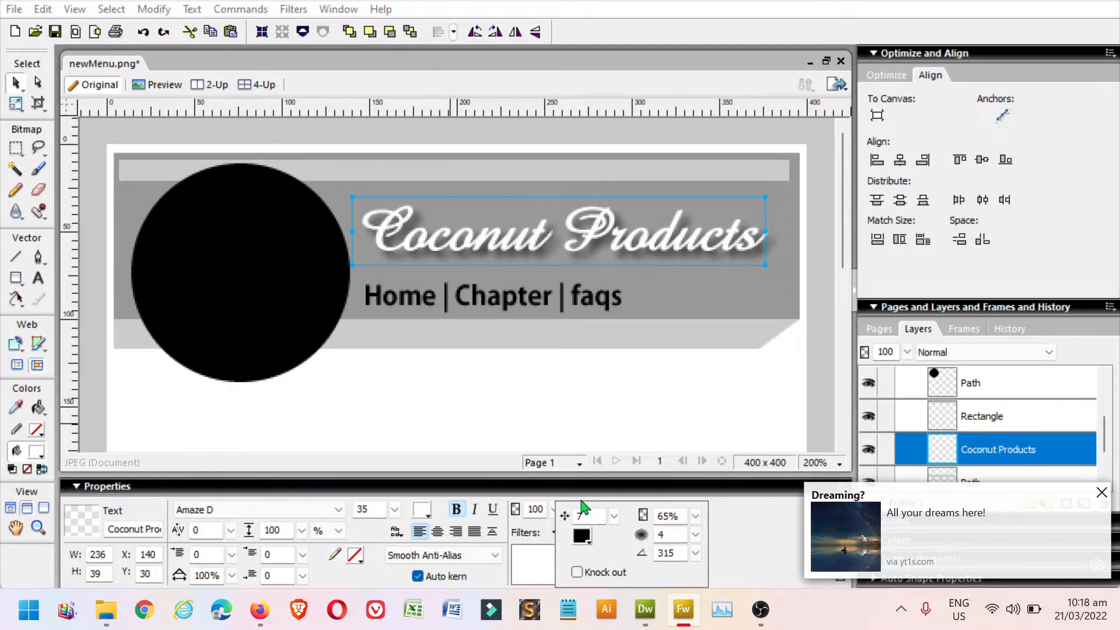
click(580, 500)
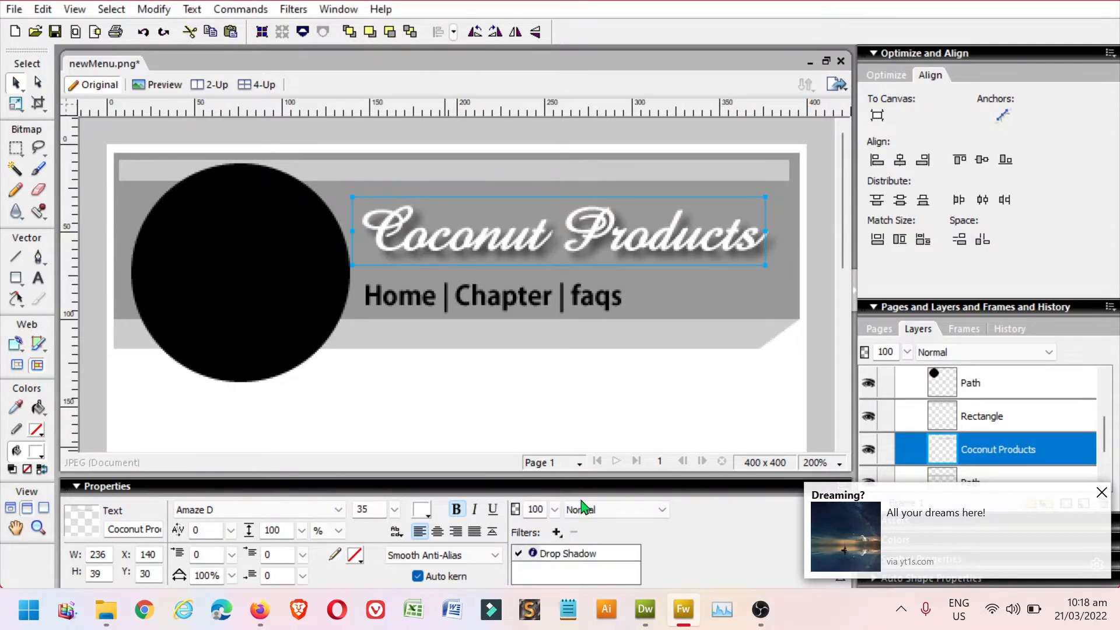
click(564, 370)
- Add a Glow filter to the black circle and colour the glow bright green
click(266, 266)
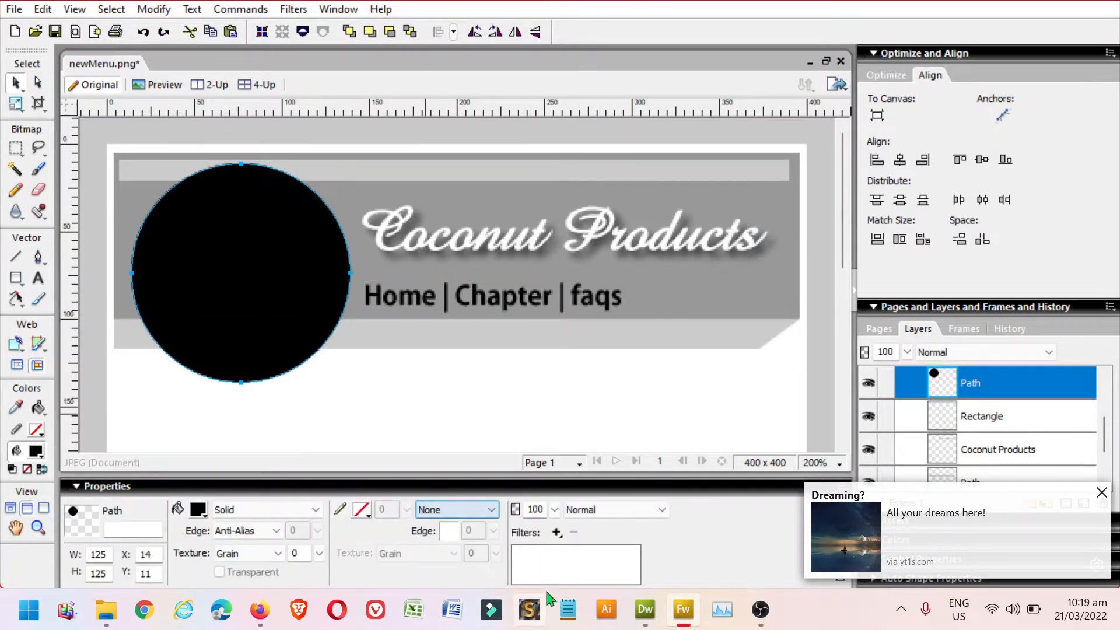
click(562, 534)
mouse_move(679, 476)
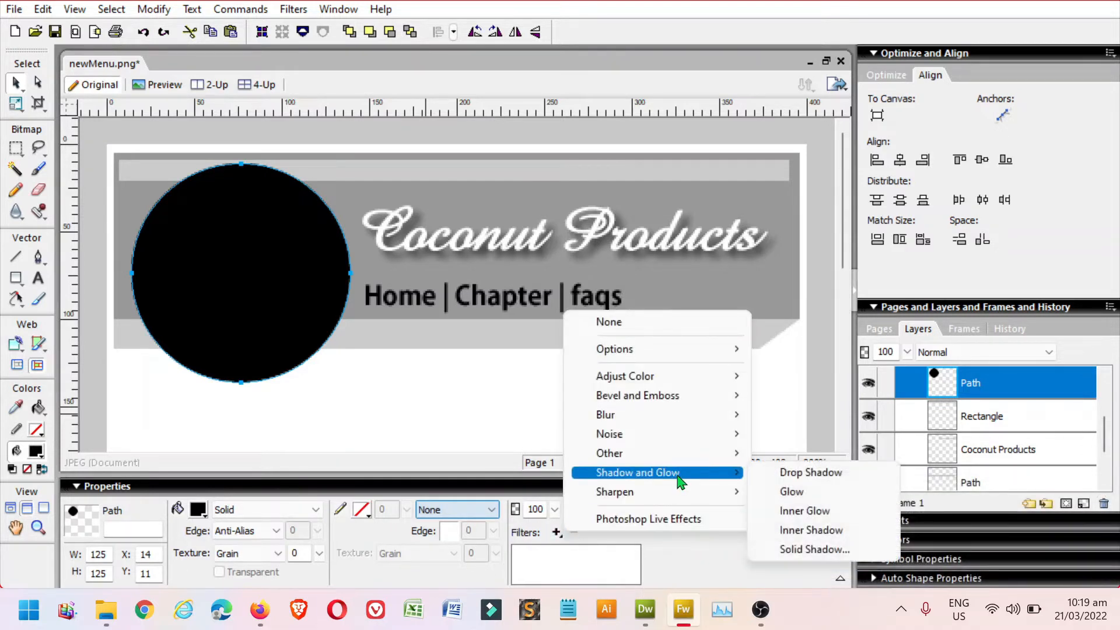
click(794, 493)
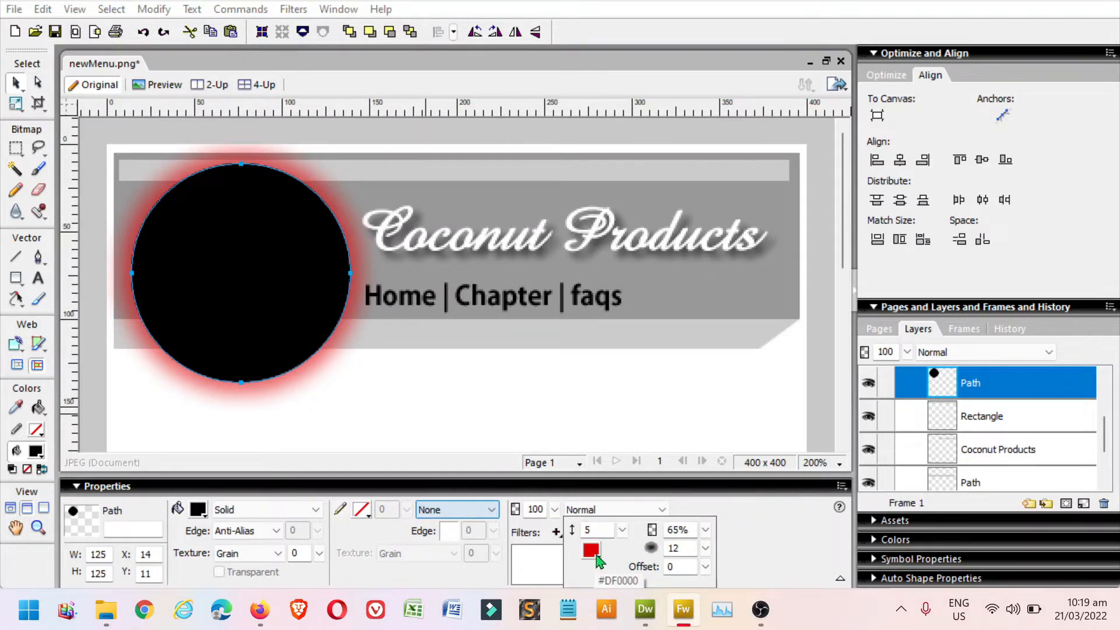
click(599, 561)
click(614, 504)
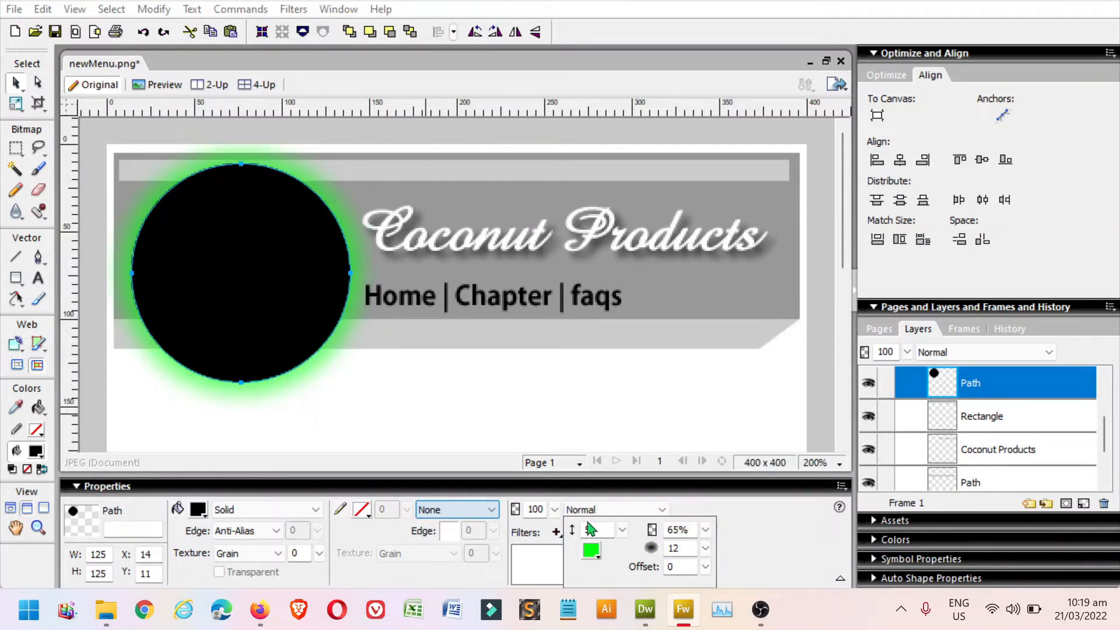
- Set the circle's glow to a halo offset of 3, softness of 8 and opacity of 100%
drag(591, 529, 569, 530)
text(3)
click(688, 550)
drag(691, 551, 651, 558)
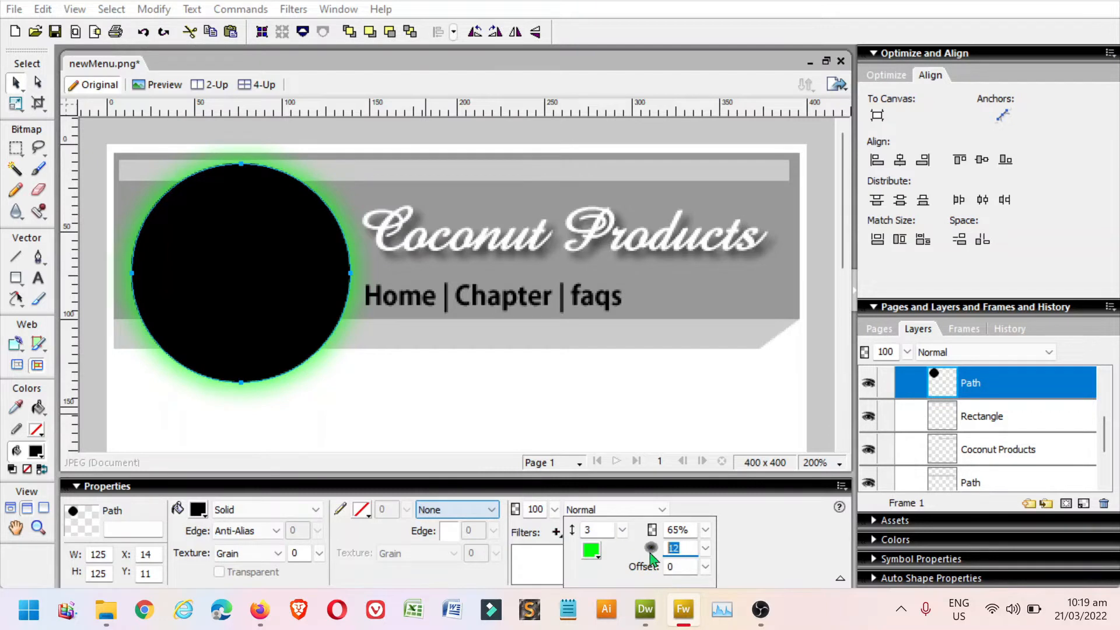
text(8)
key(Tab)
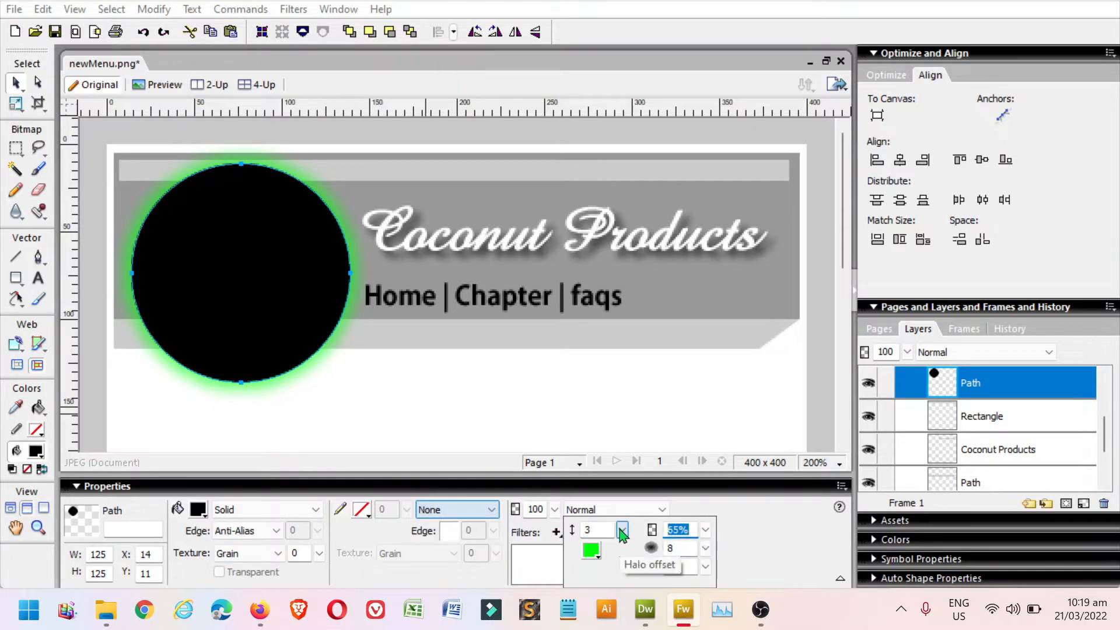
text(100)
key(Return)
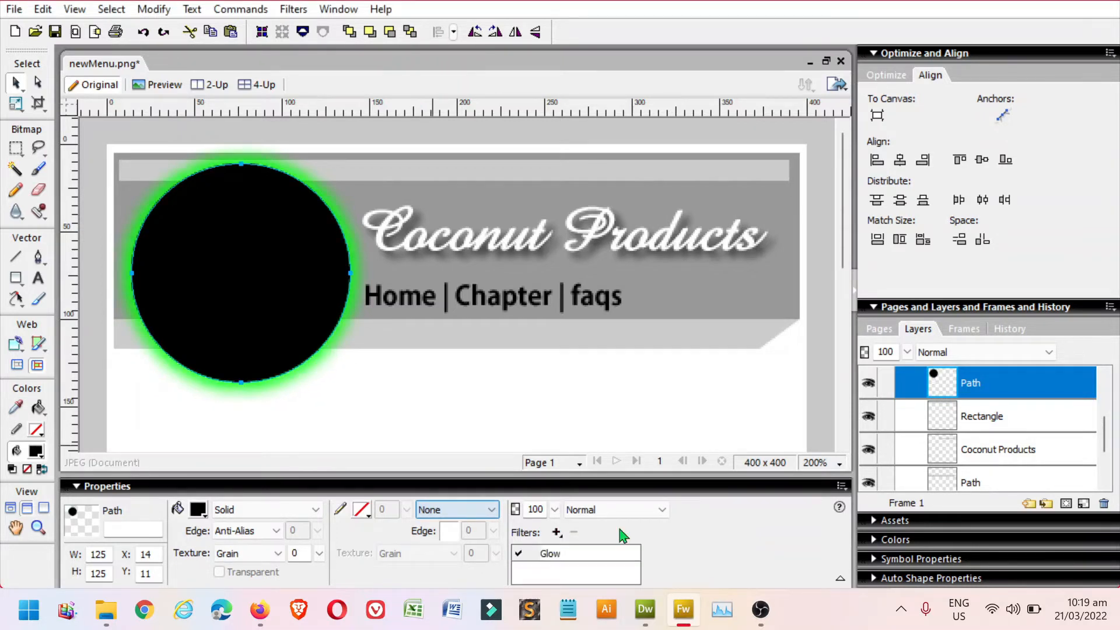
click(458, 442)
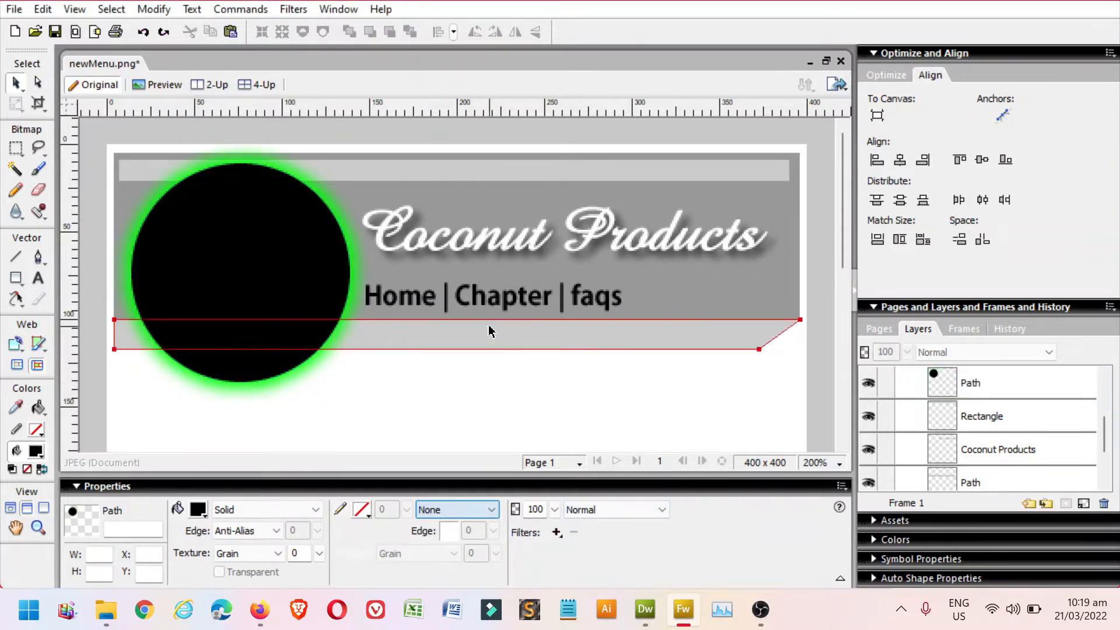
- Delete the upper light grey bar and lower the grey rectangle's top edge to Y 21, making the rectangle 79 pixels high
click(625, 173)
key(ctrl+shift+Down)
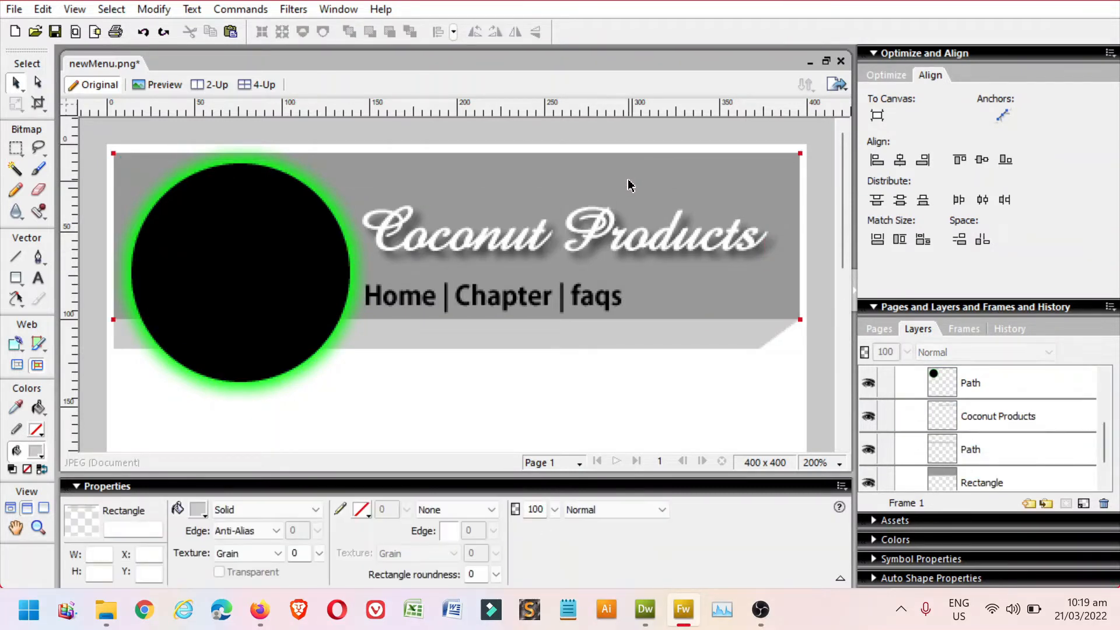
click(628, 184)
key(q)
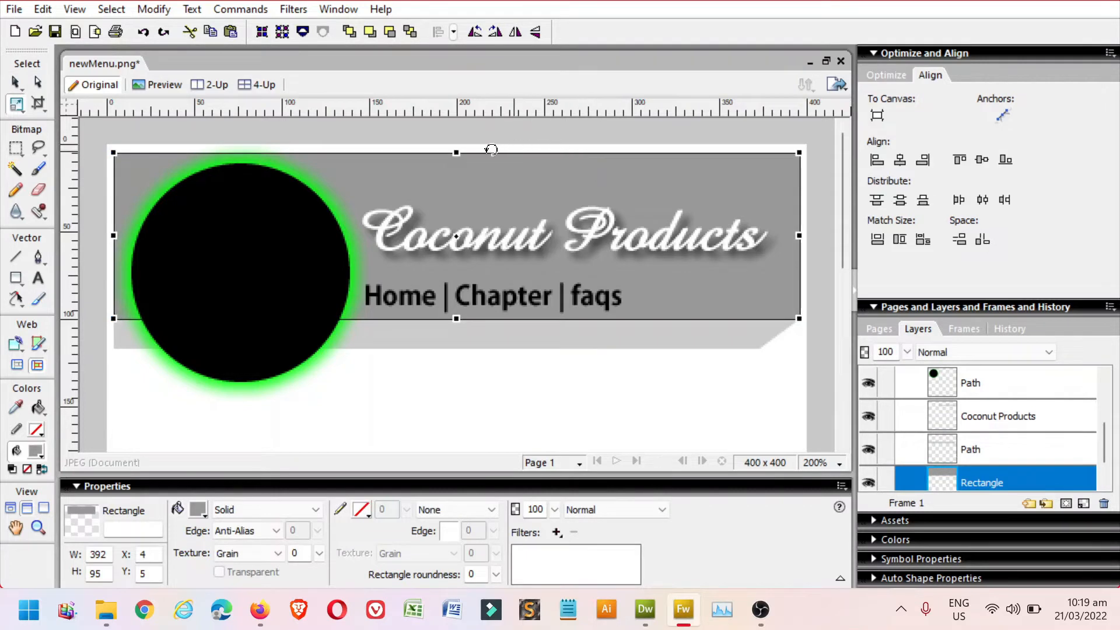
drag(456, 153, 457, 181)
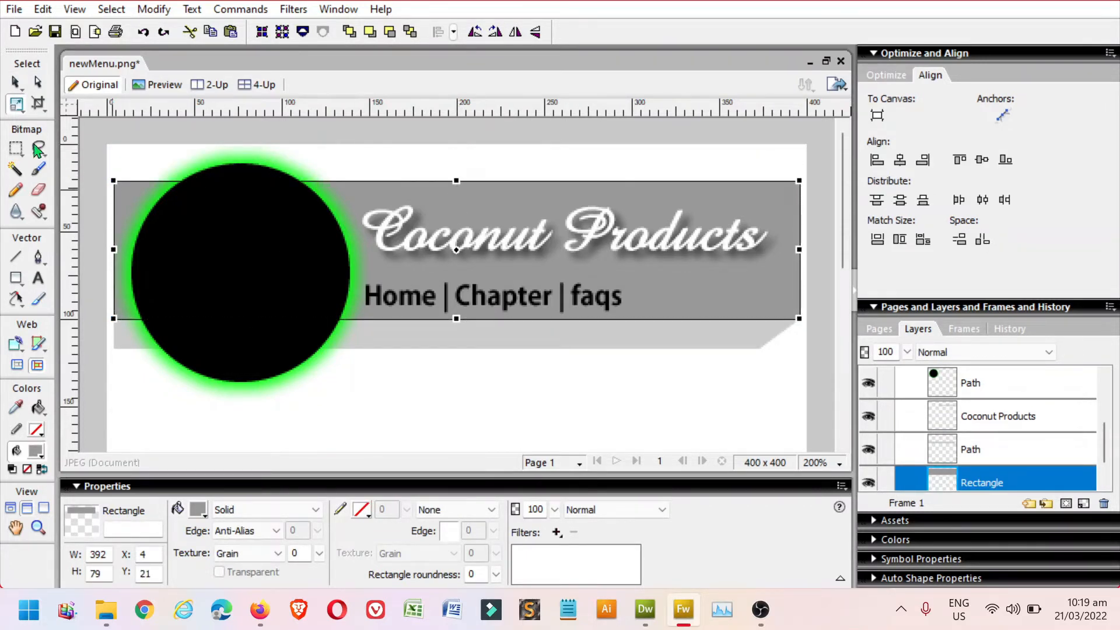
click(16, 82)
click(550, 402)
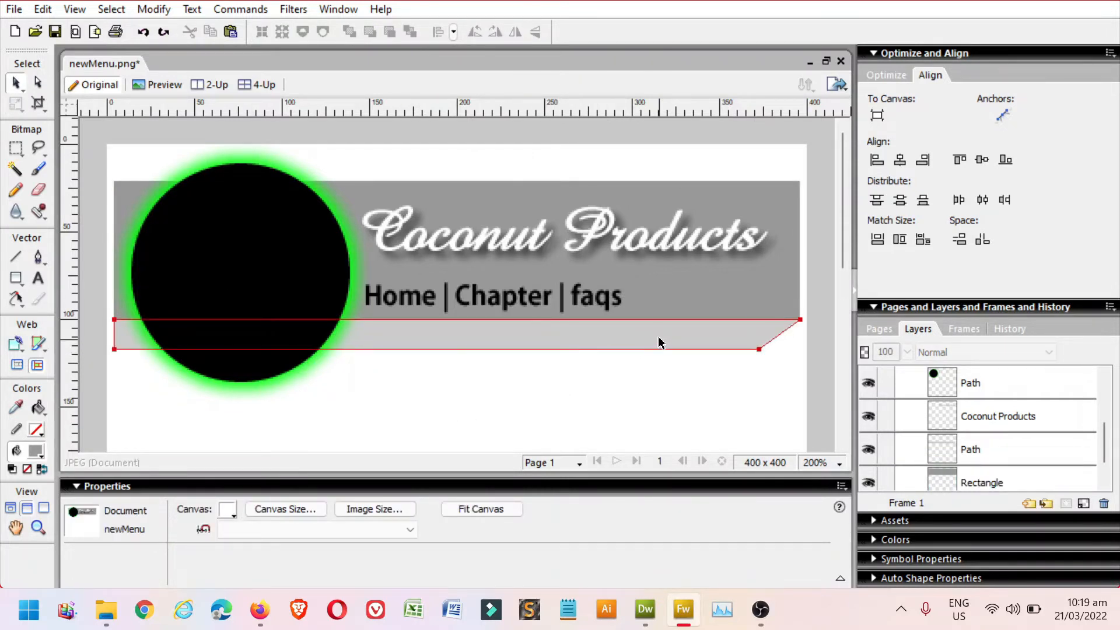
- Add a Glow filter to the Coconut Products title with a width of 1 and a softness of 1
click(596, 237)
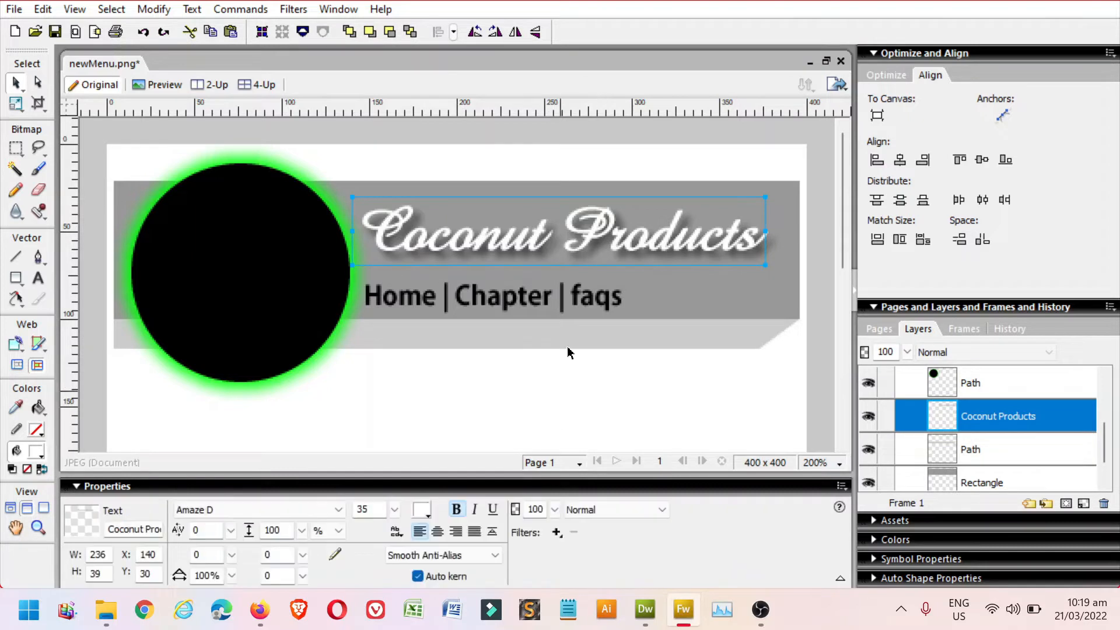
click(558, 533)
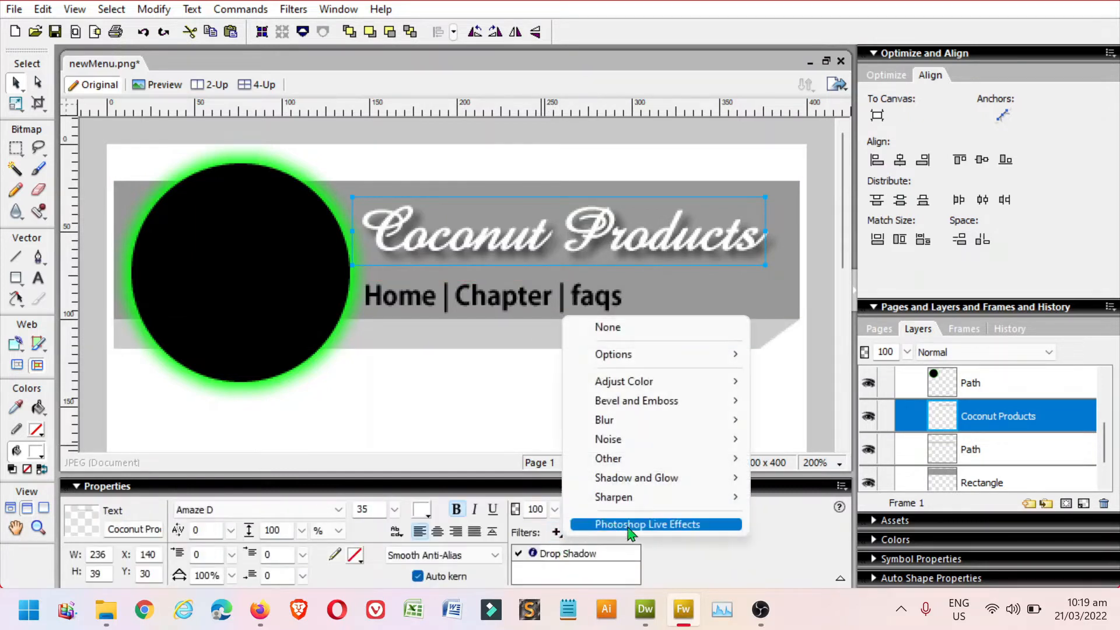
mouse_move(703, 480)
click(803, 502)
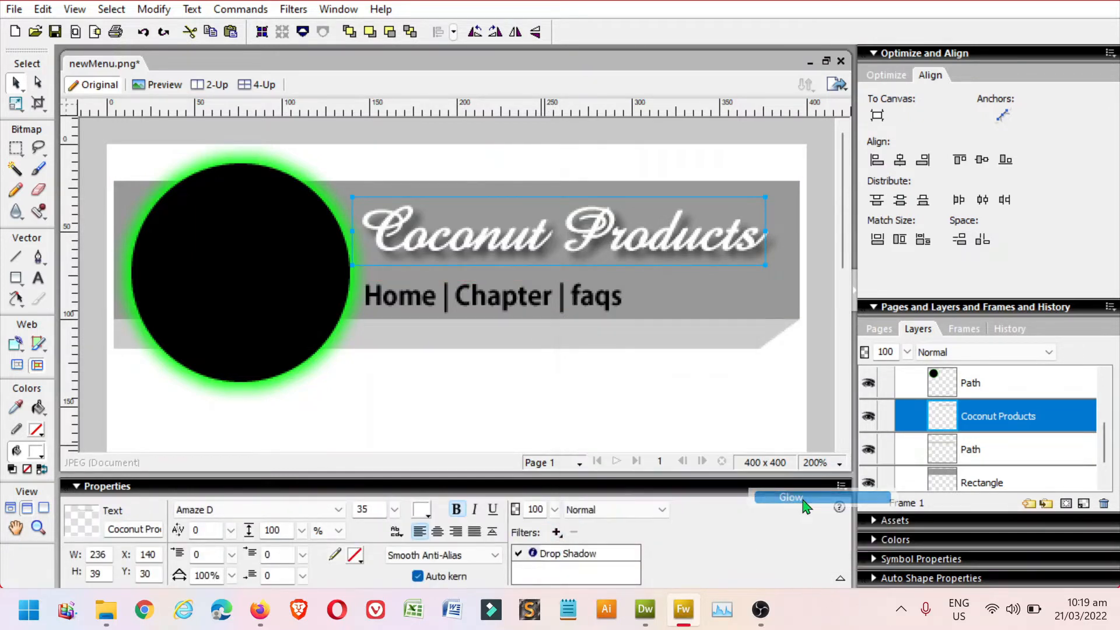
drag(597, 532, 524, 523)
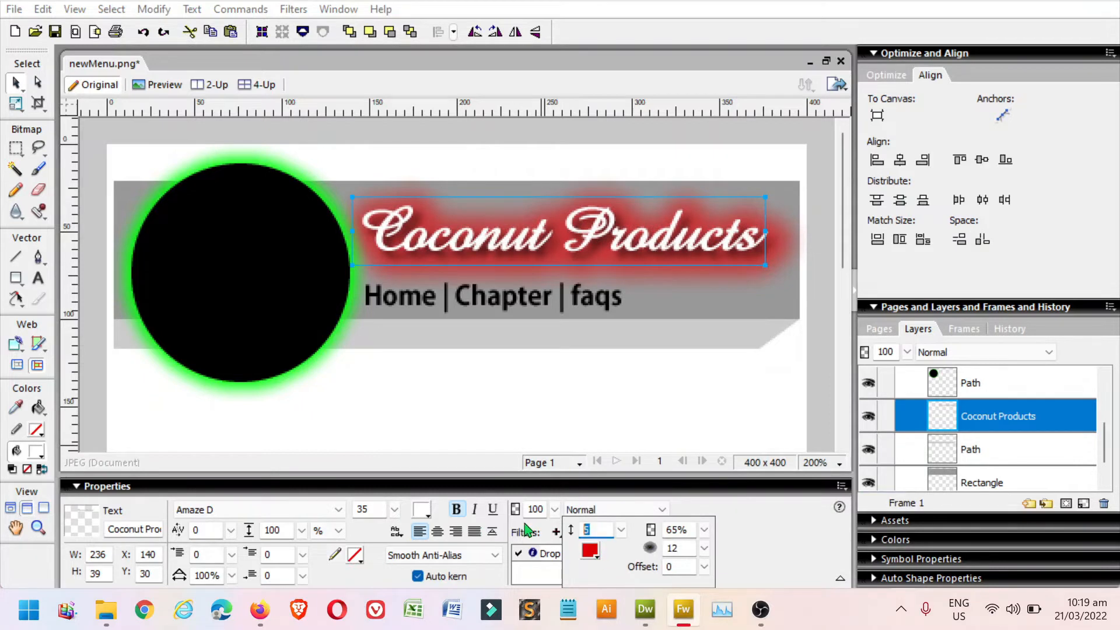
text(1)
drag(685, 549, 607, 540)
text(1)
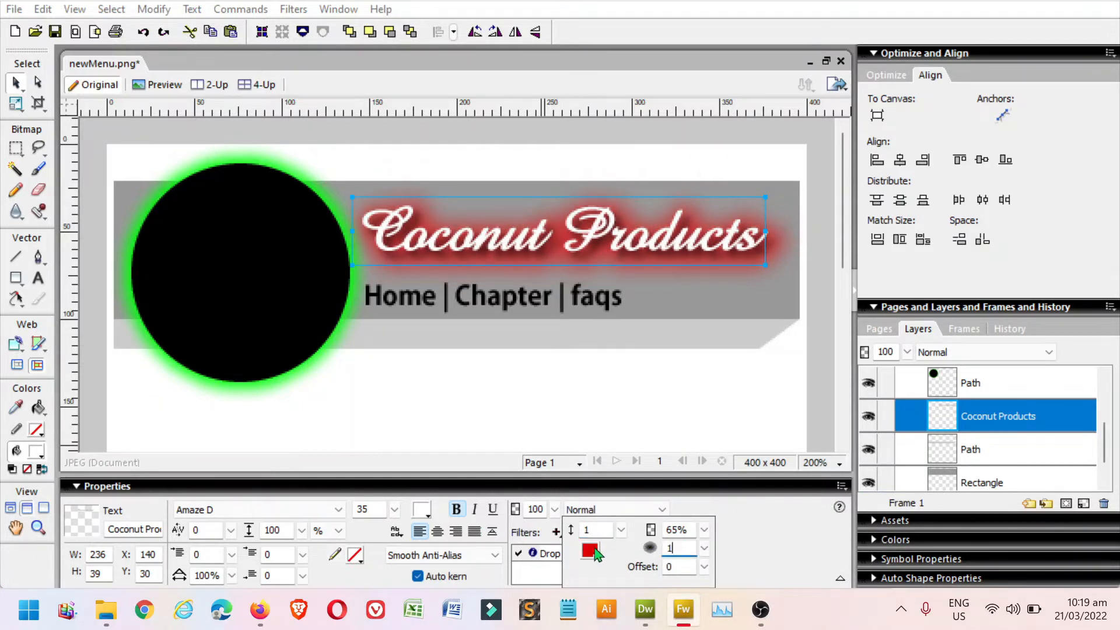
- Colour the title's glow black and place the Glow filter above Drop Shadow in the filter order
click(594, 551)
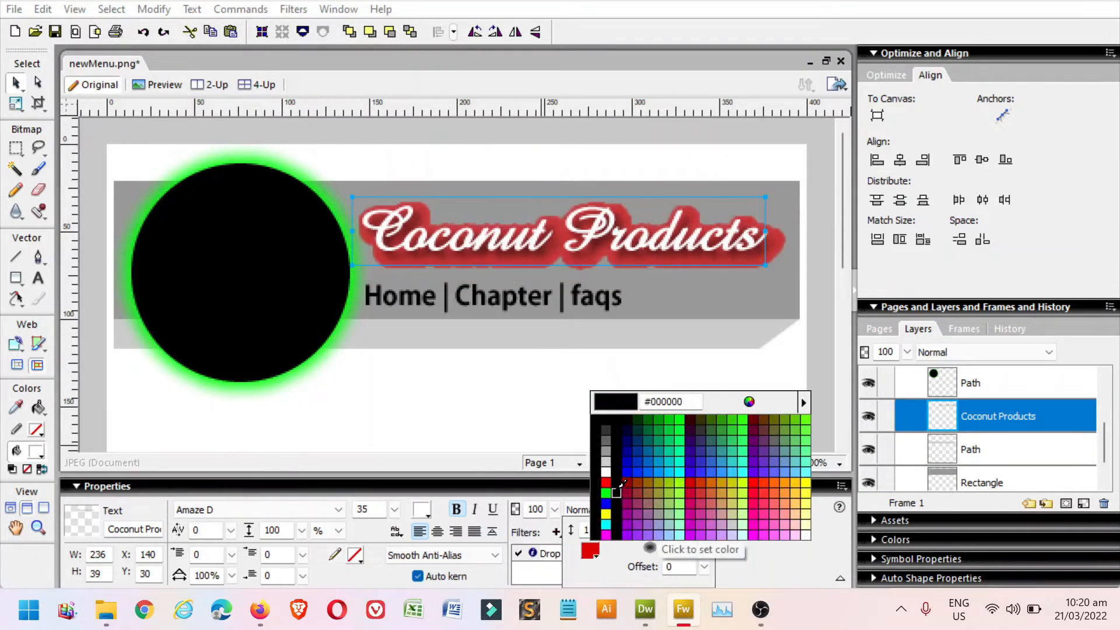
click(617, 499)
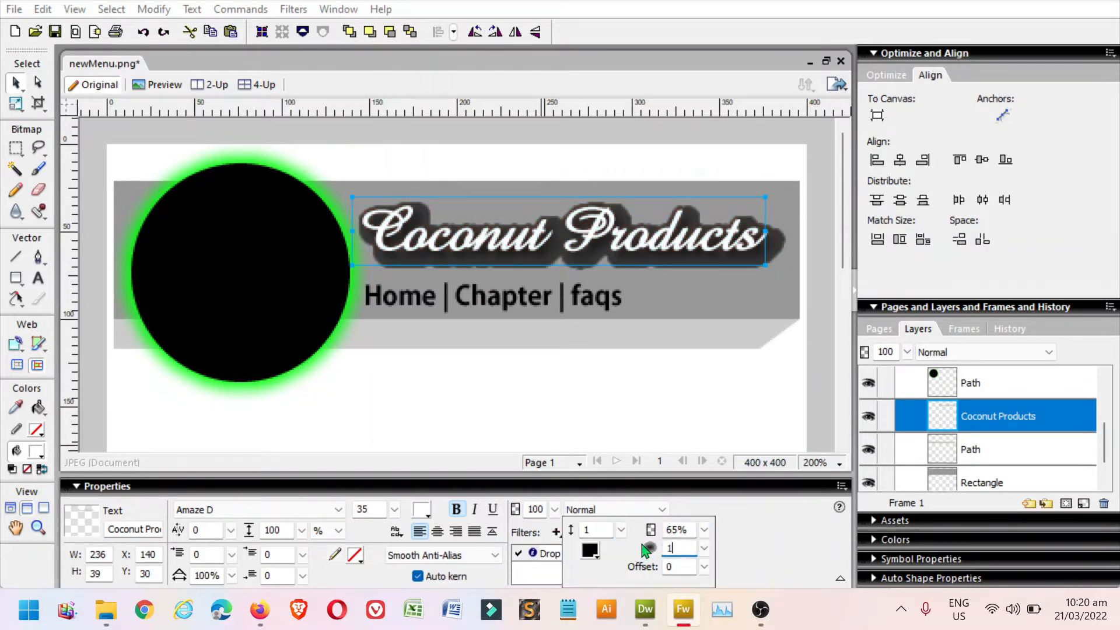
key(Return)
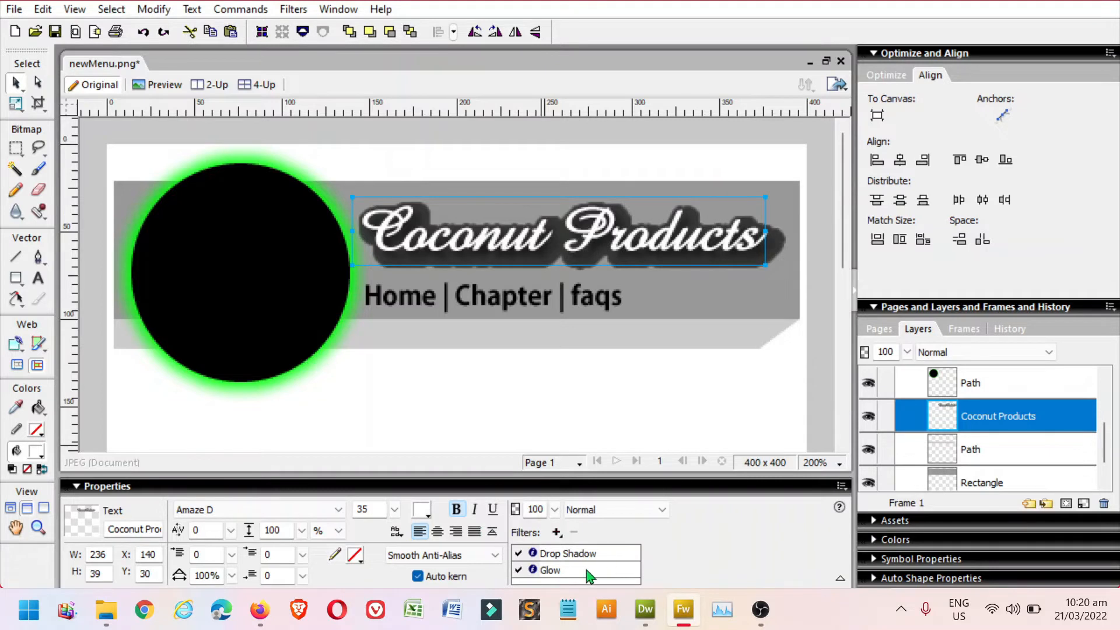
click(589, 575)
drag(589, 570, 589, 552)
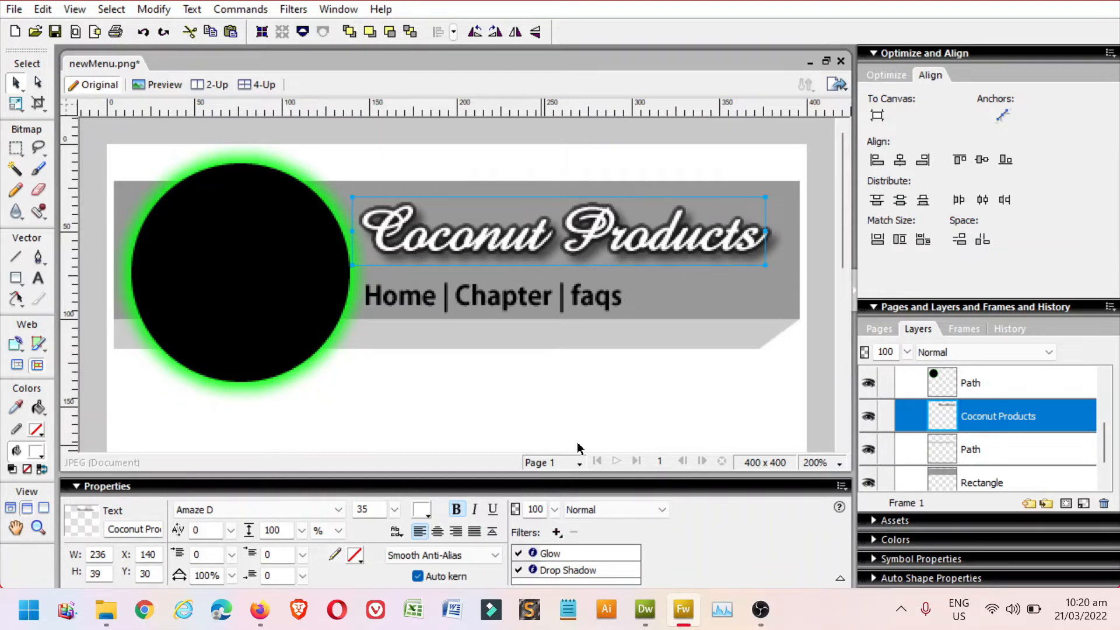
click(581, 366)
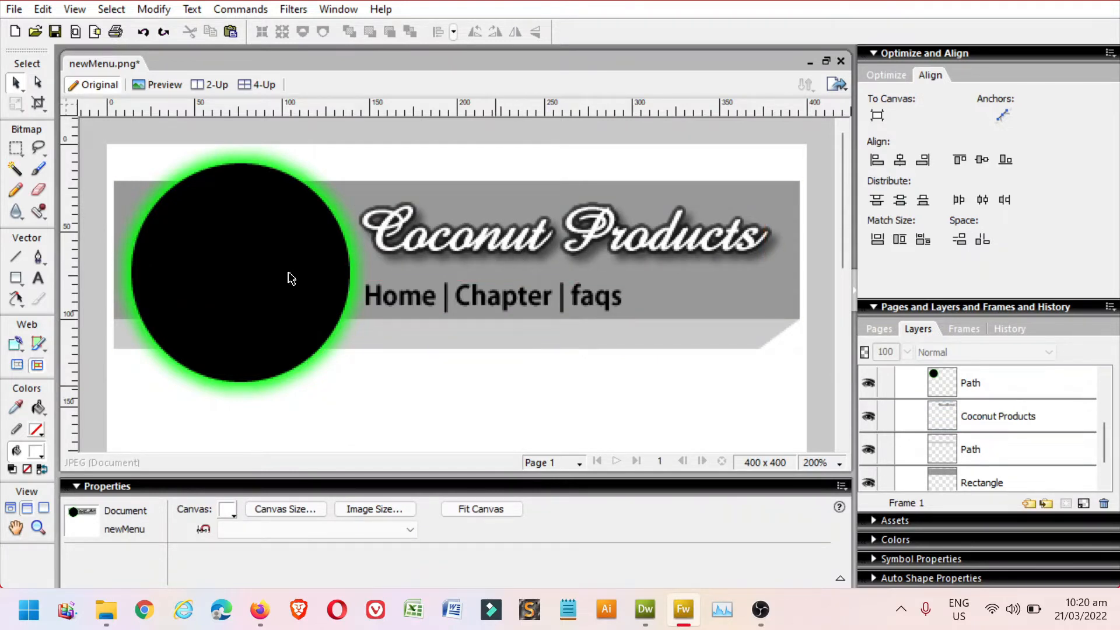
- Add the text "Logo" on the blank canvas below the banner and colour it red
click(38, 279)
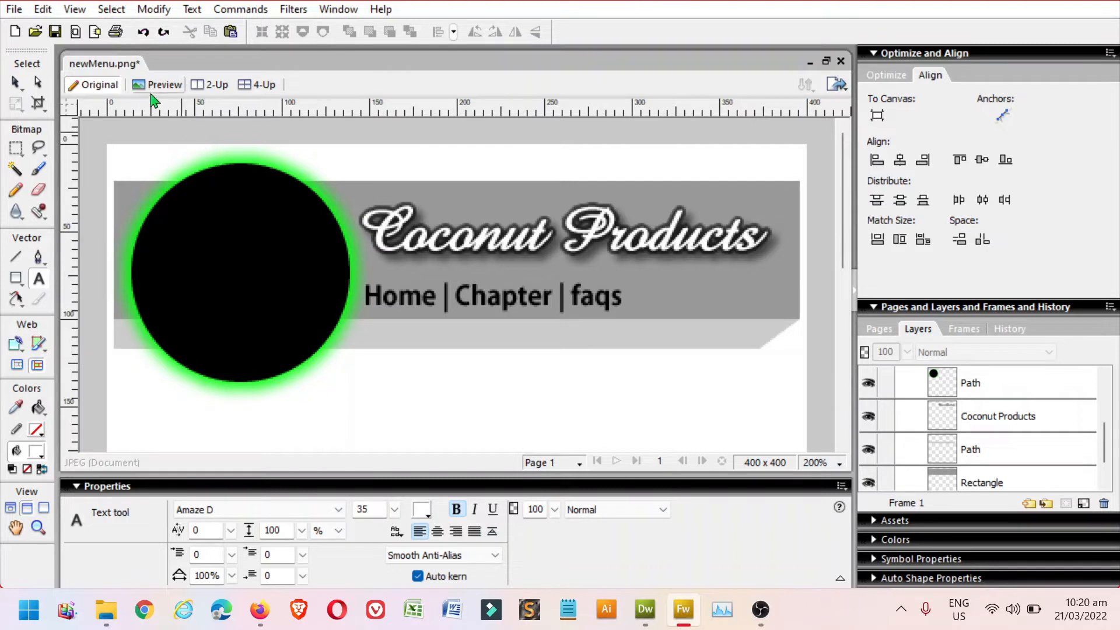
click(387, 405)
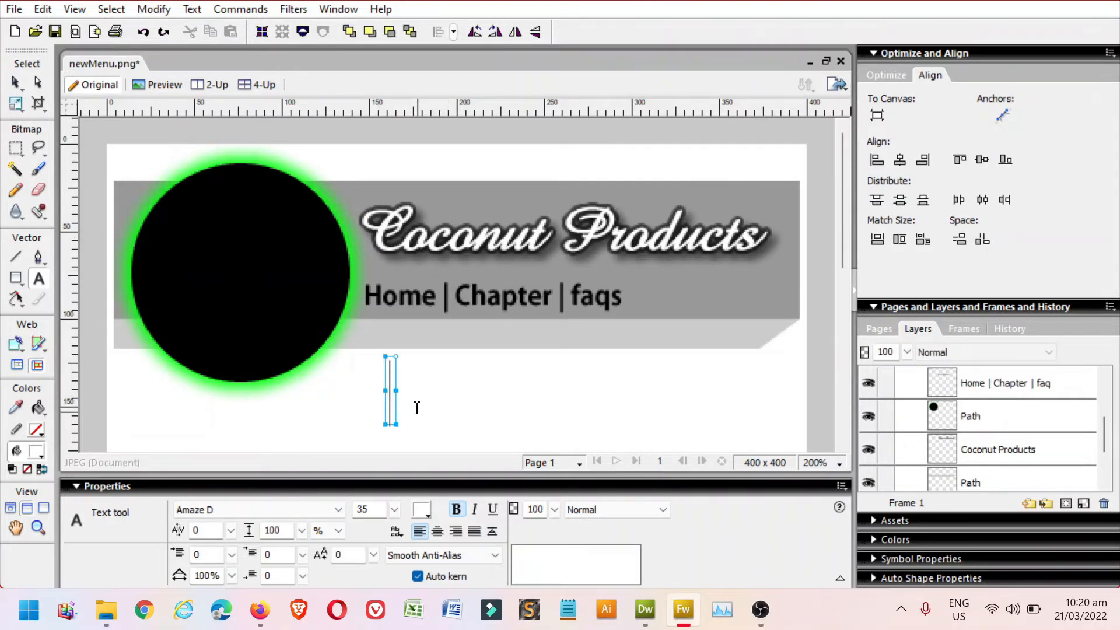
text(Cocon)
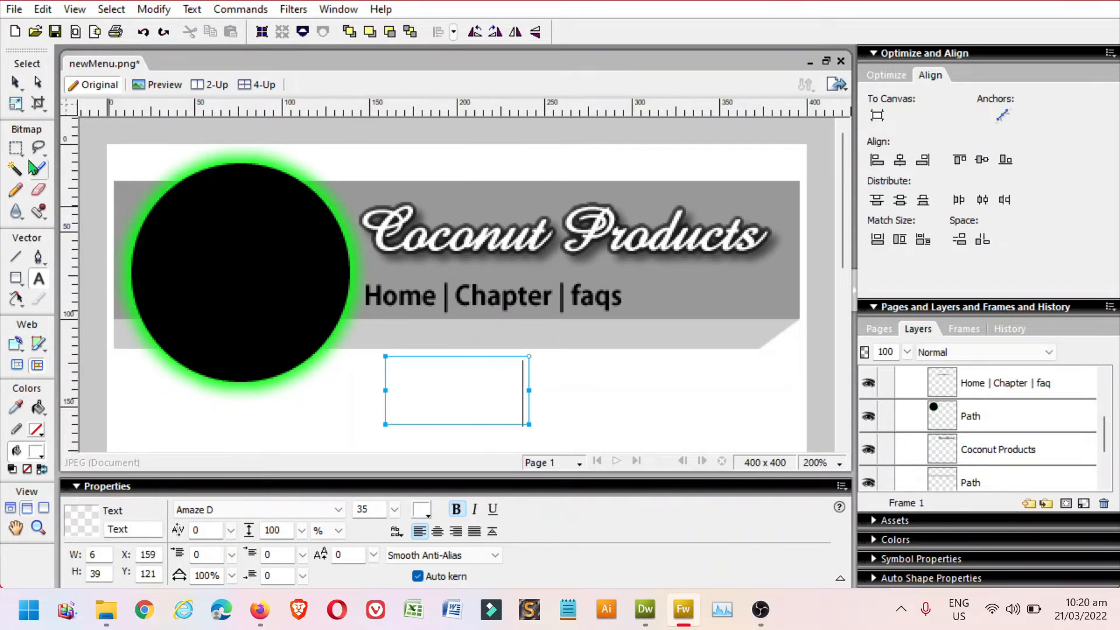
click(15, 85)
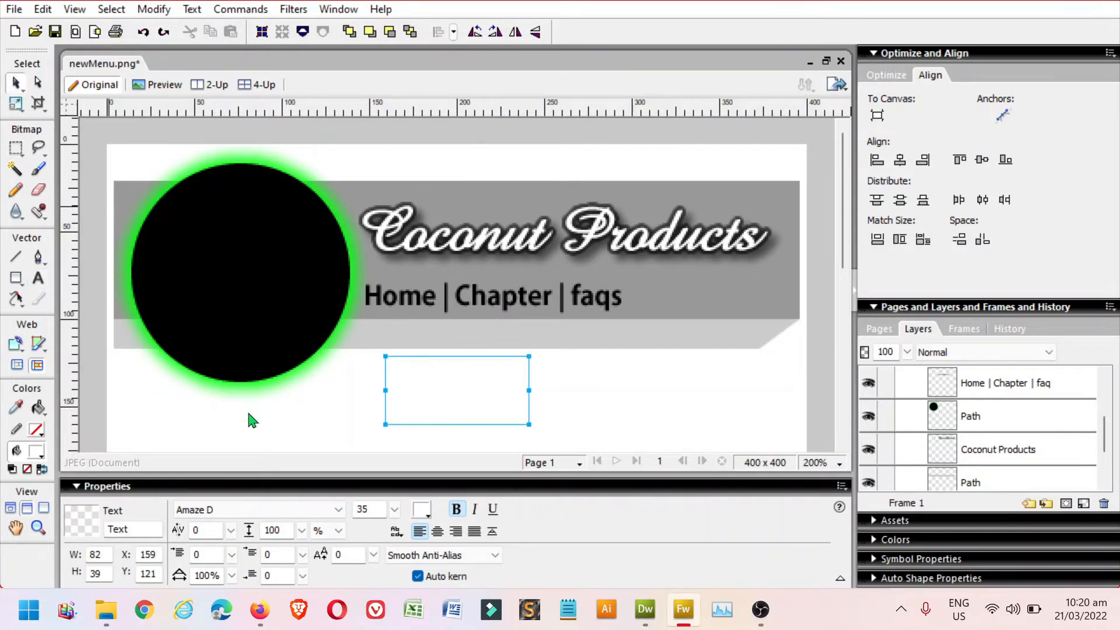
click(428, 514)
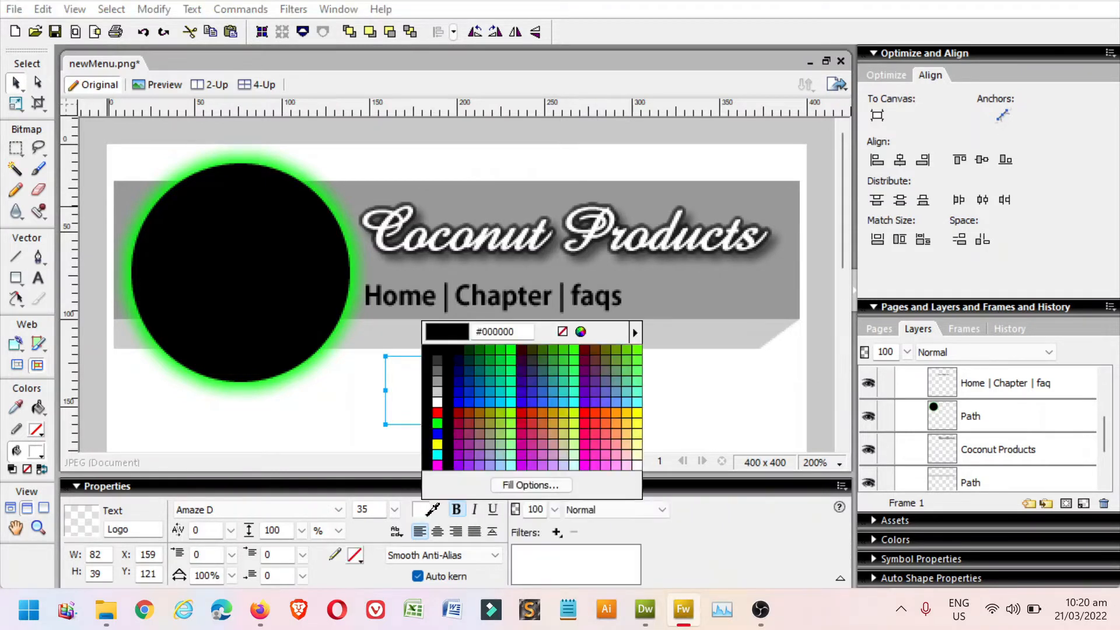
click(438, 409)
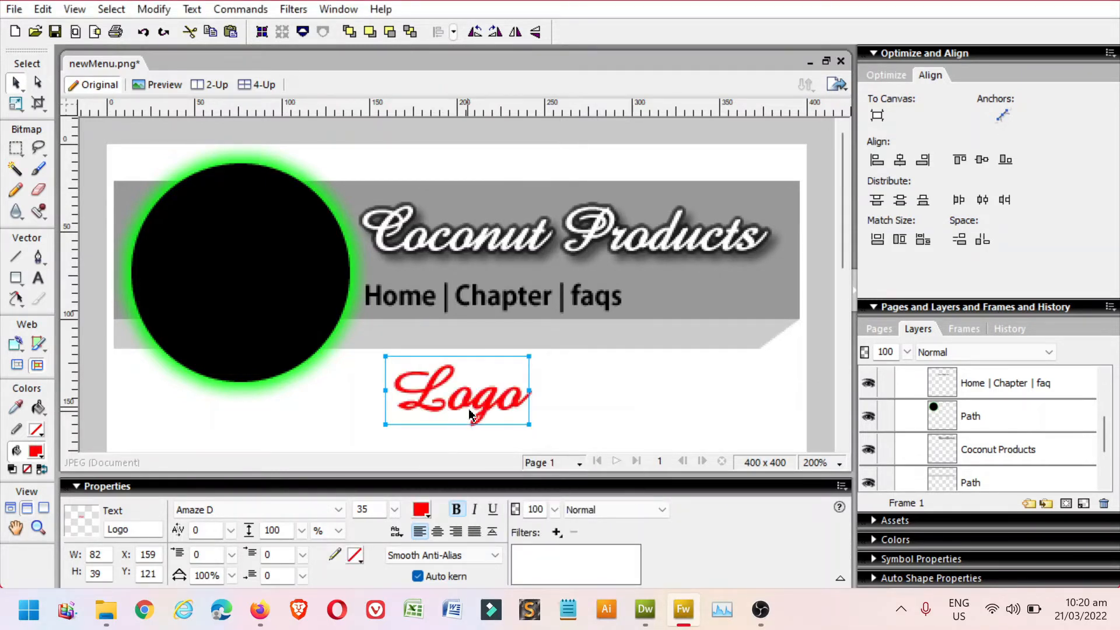
- Move the Logo text into the black circle at about X 34, Y 49 and colour it white
drag(478, 397, 256, 275)
click(418, 513)
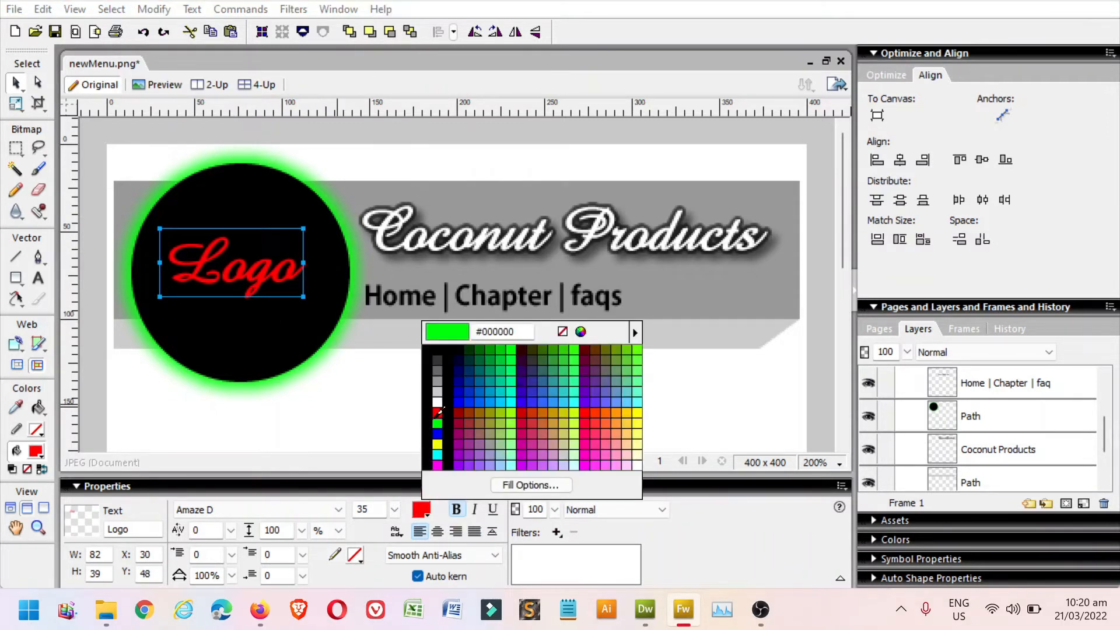
click(441, 407)
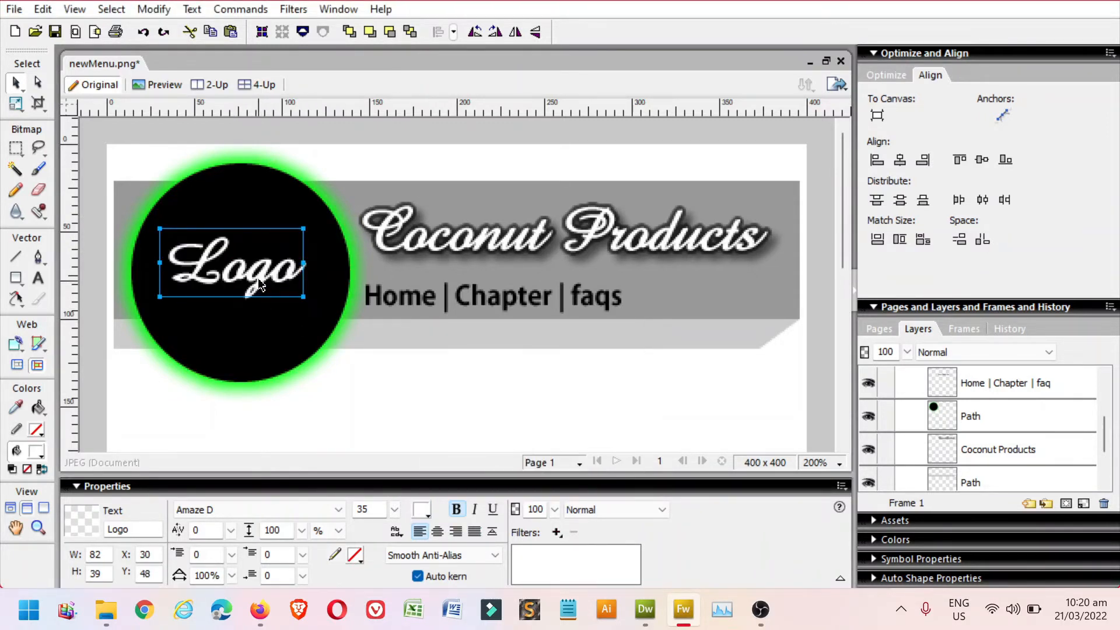
drag(257, 276, 264, 276)
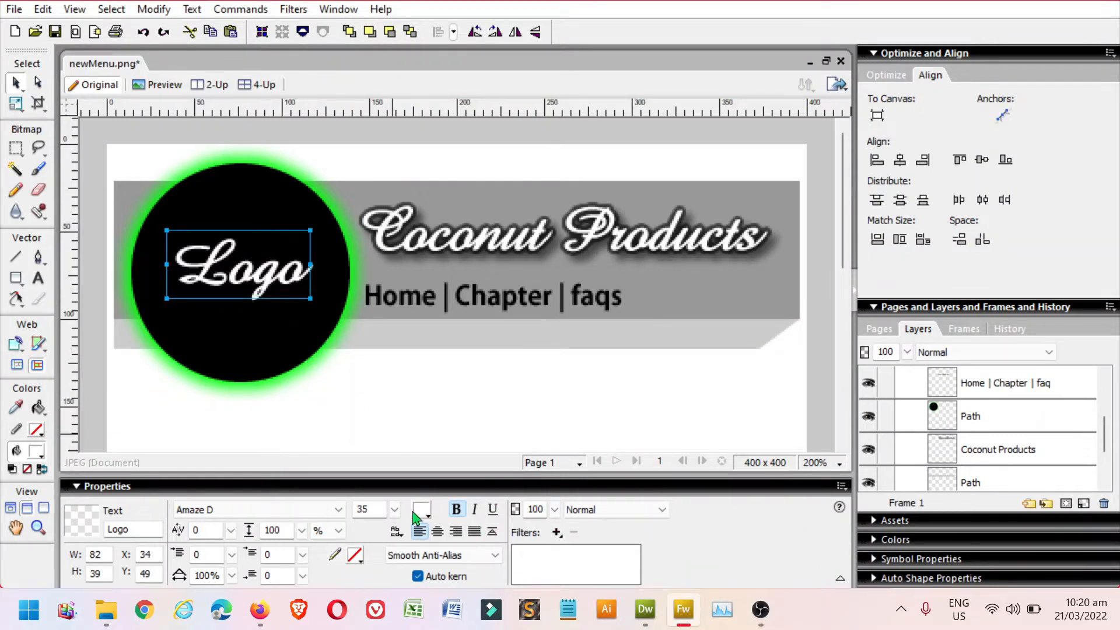
- Set the Logo text size to 50 and reposition it within the circle at about X 13, Y 43
double_click(367, 511)
text(5)
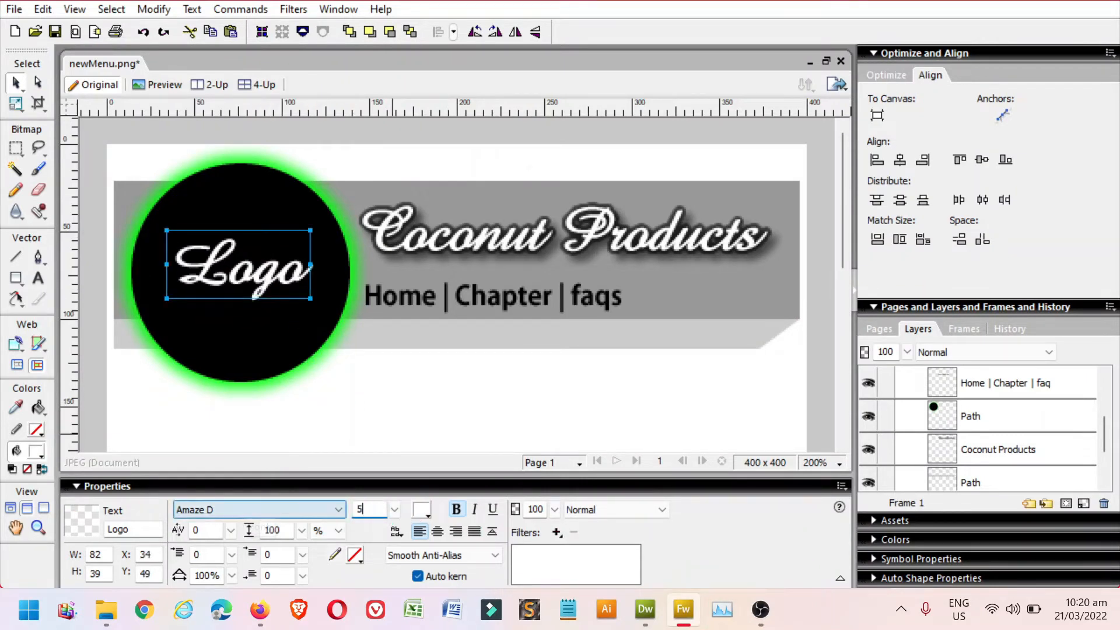
drag(316, 287, 279, 277)
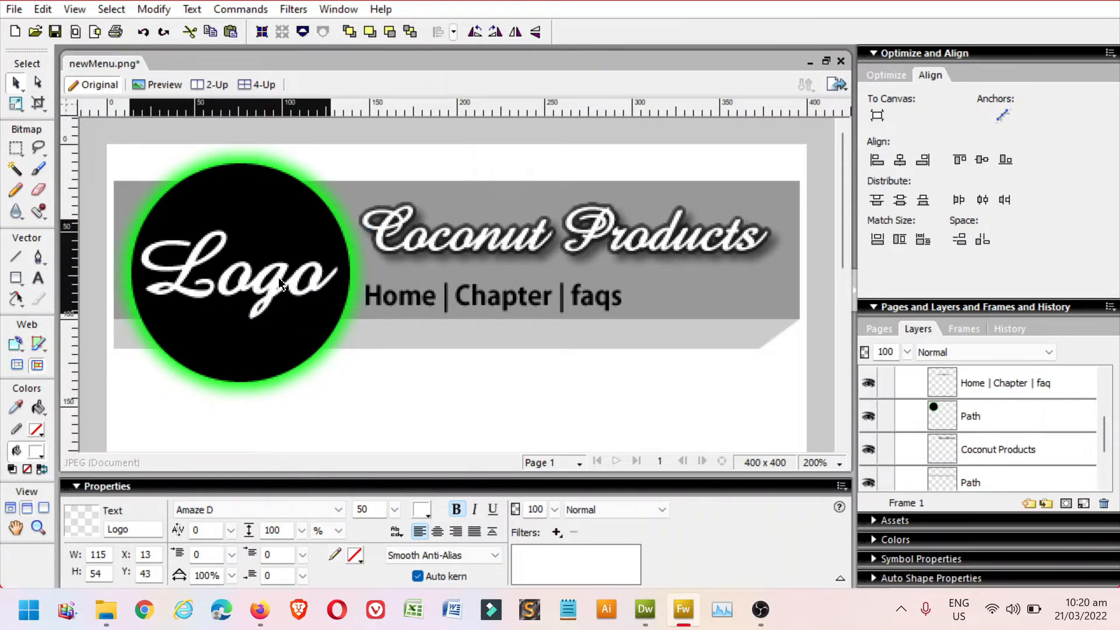
drag(278, 278, 278, 277)
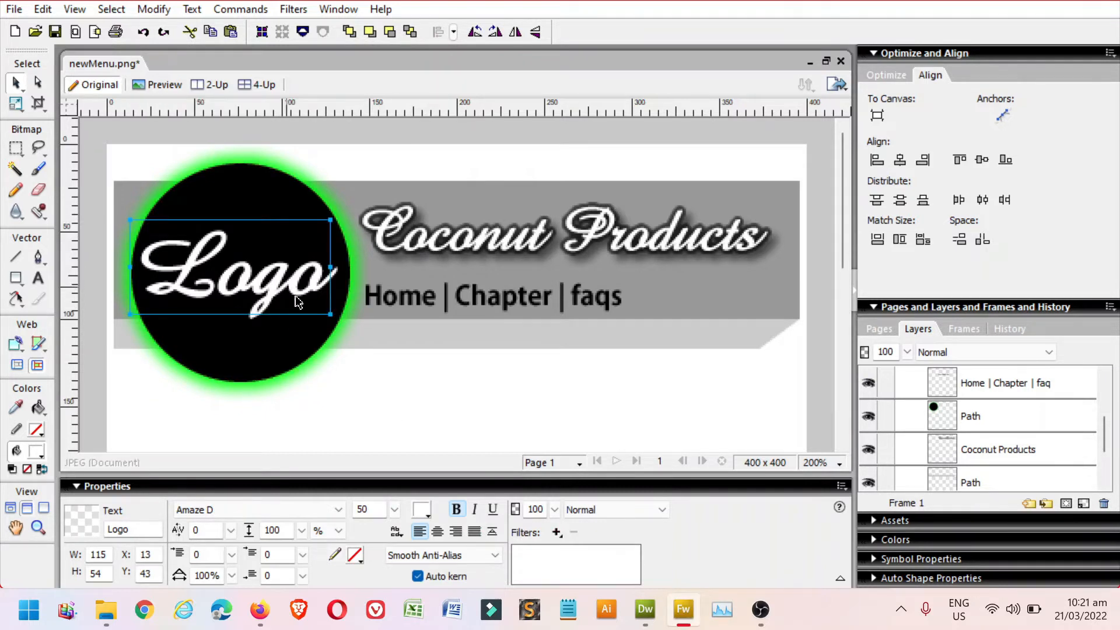
click(449, 432)
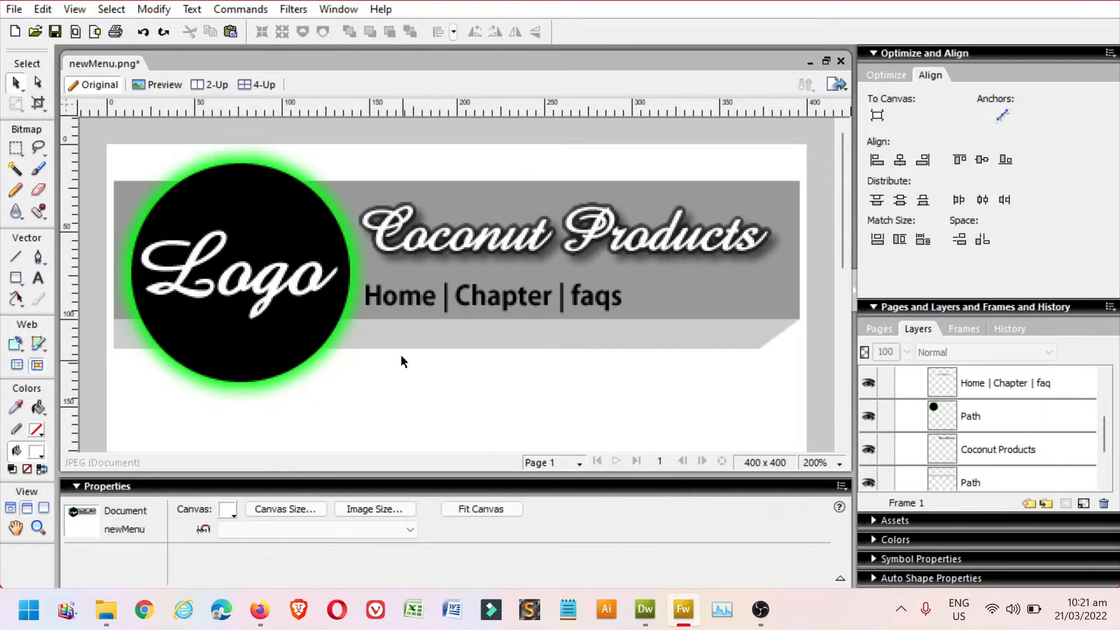
- Nudge the "Home | Chapter | faqs" menu text to the right until it sits at X 151
click(427, 305)
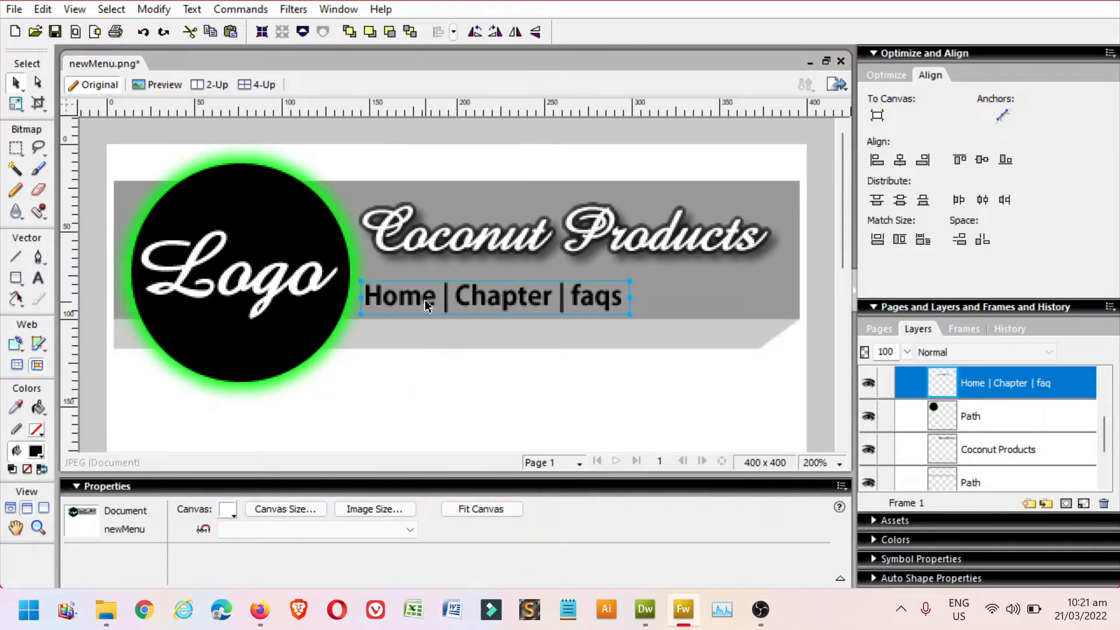
key(Right)
key(Right)
key(Right)
key(Right)
key(Right)
key(Right)
key(Right)
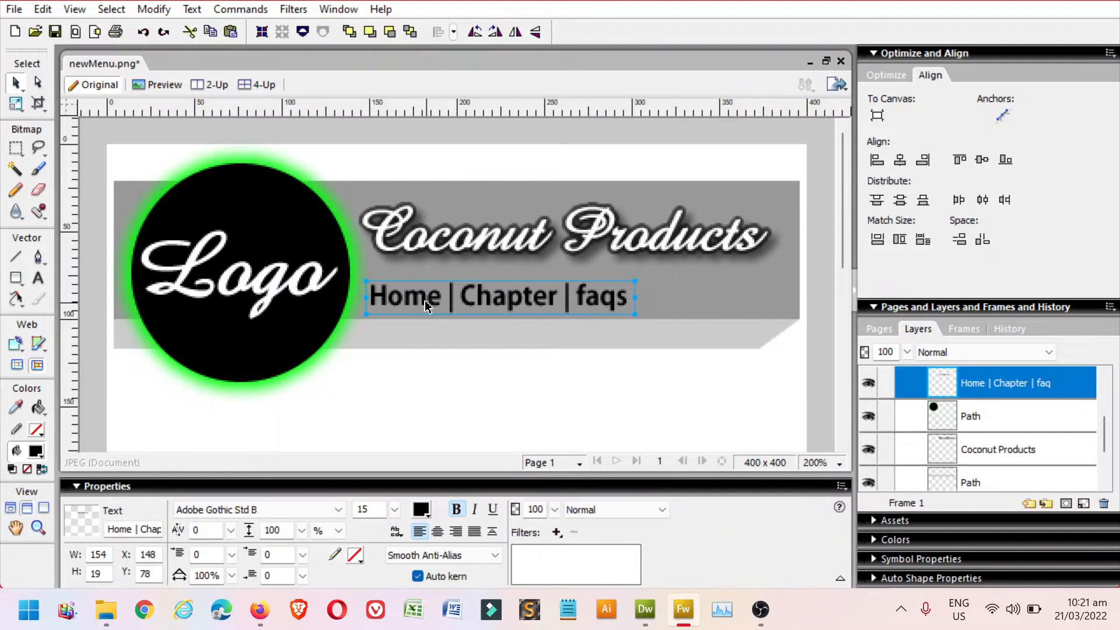
key(Right)
key(Right)
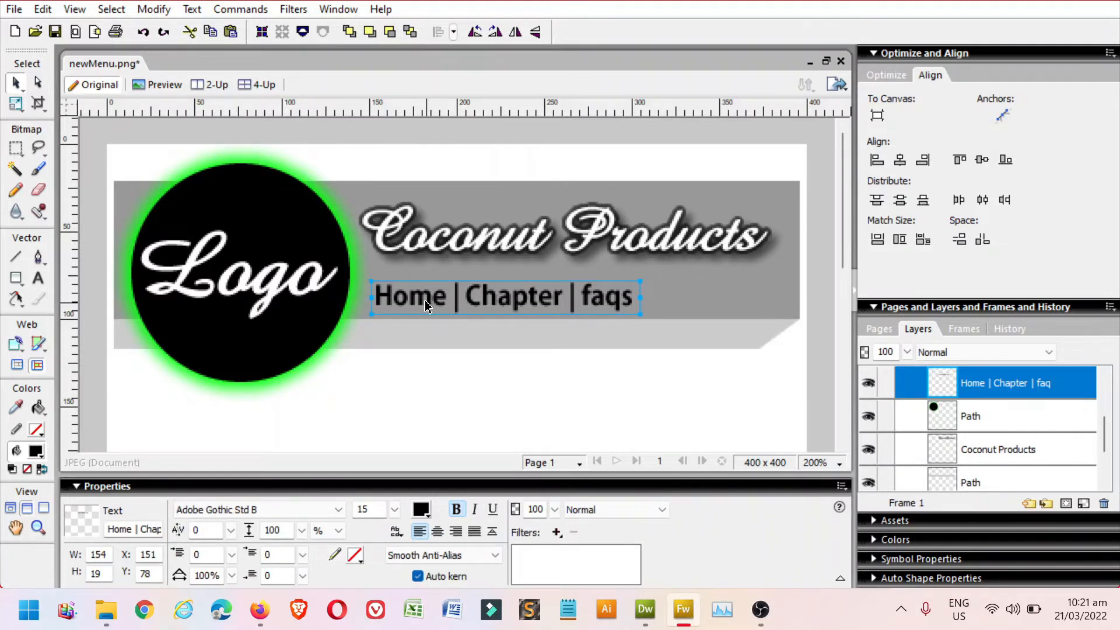
click(470, 413)
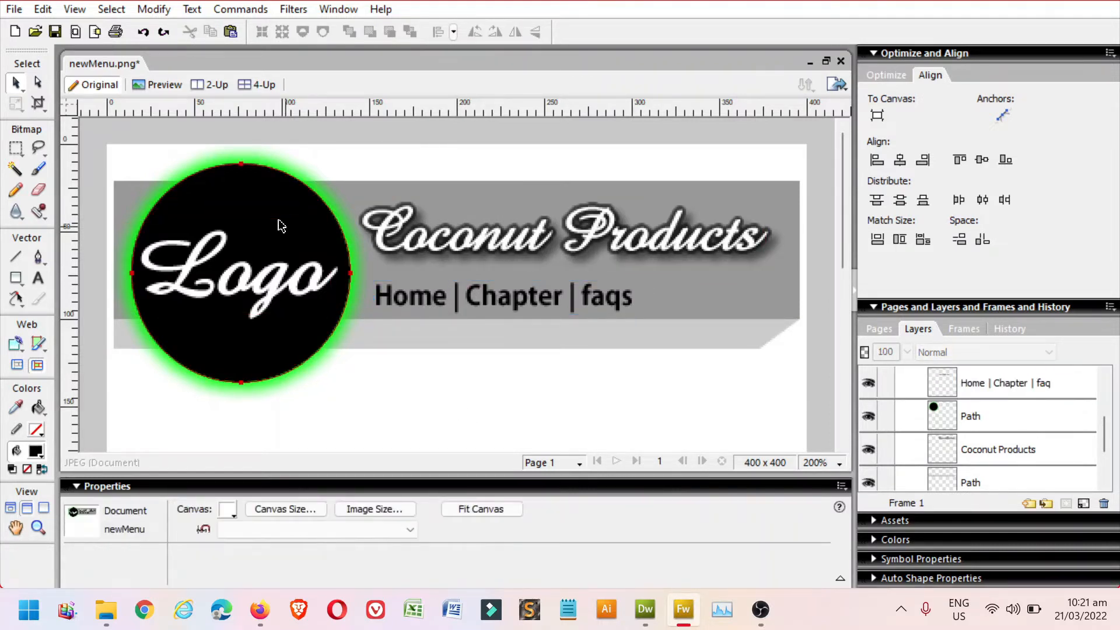
- Draw a slice of about 45 by 20 pixels around the word Home in the menu text
click(38, 527)
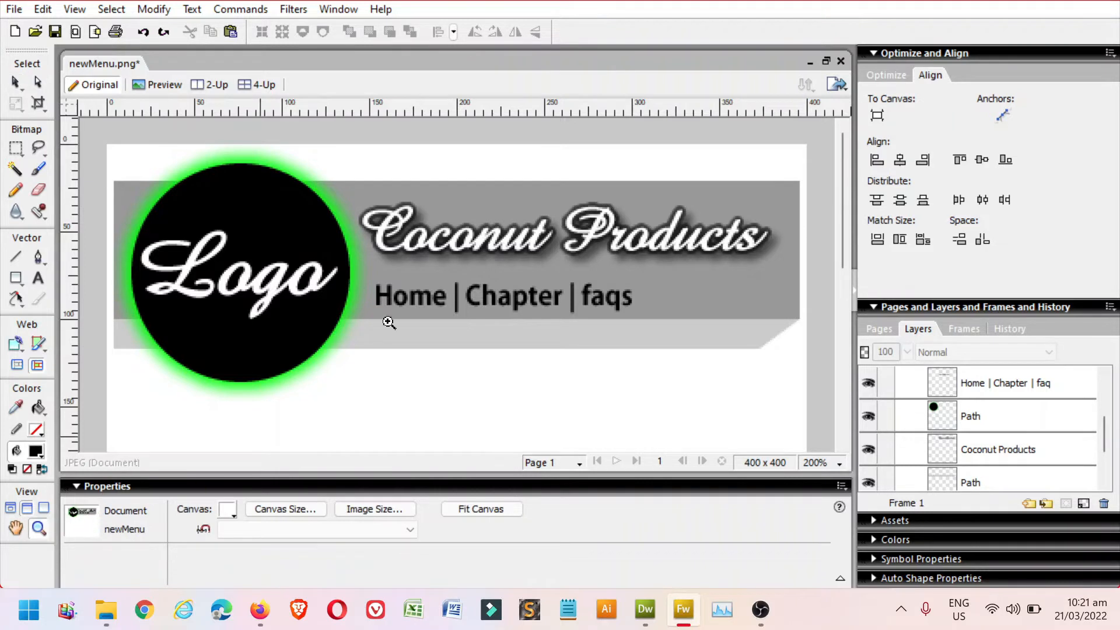
drag(343, 259, 692, 340)
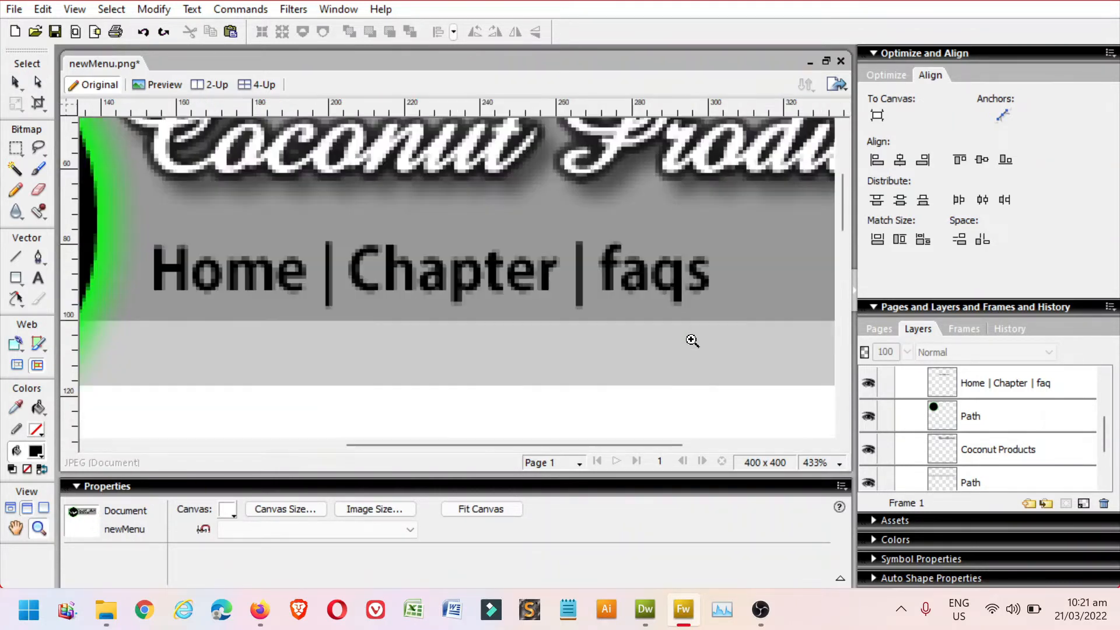
click(39, 345)
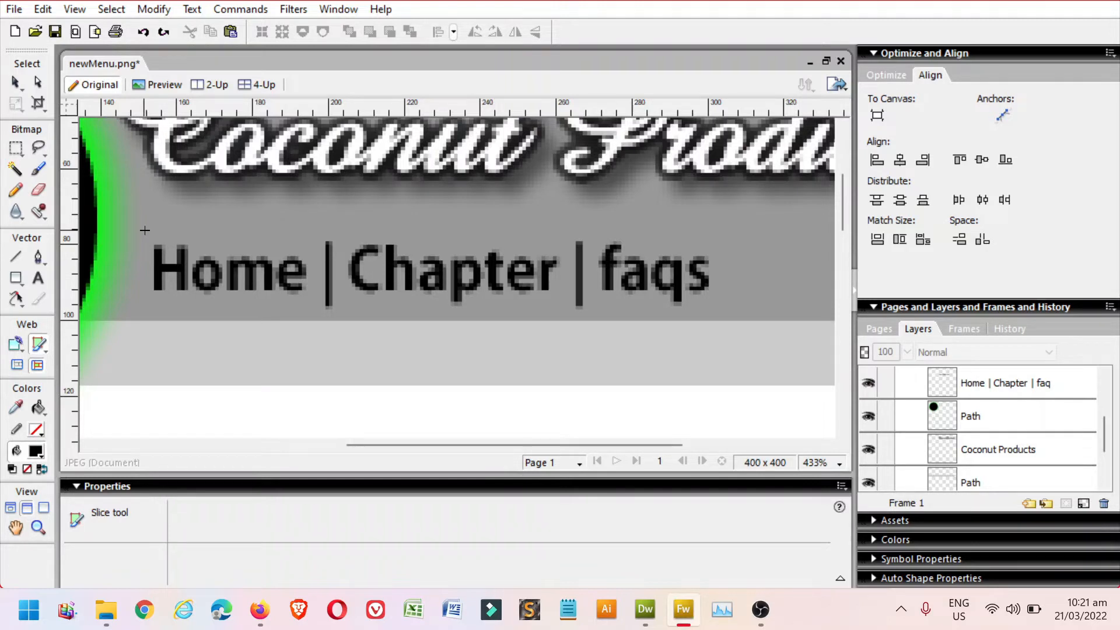
drag(145, 230, 313, 304)
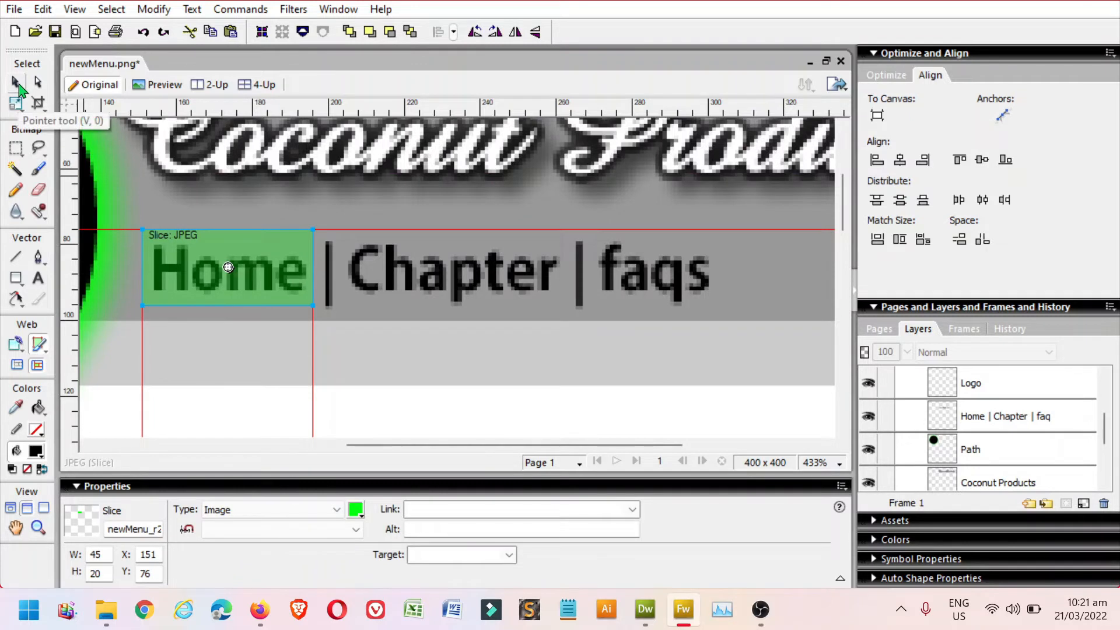
click(18, 85)
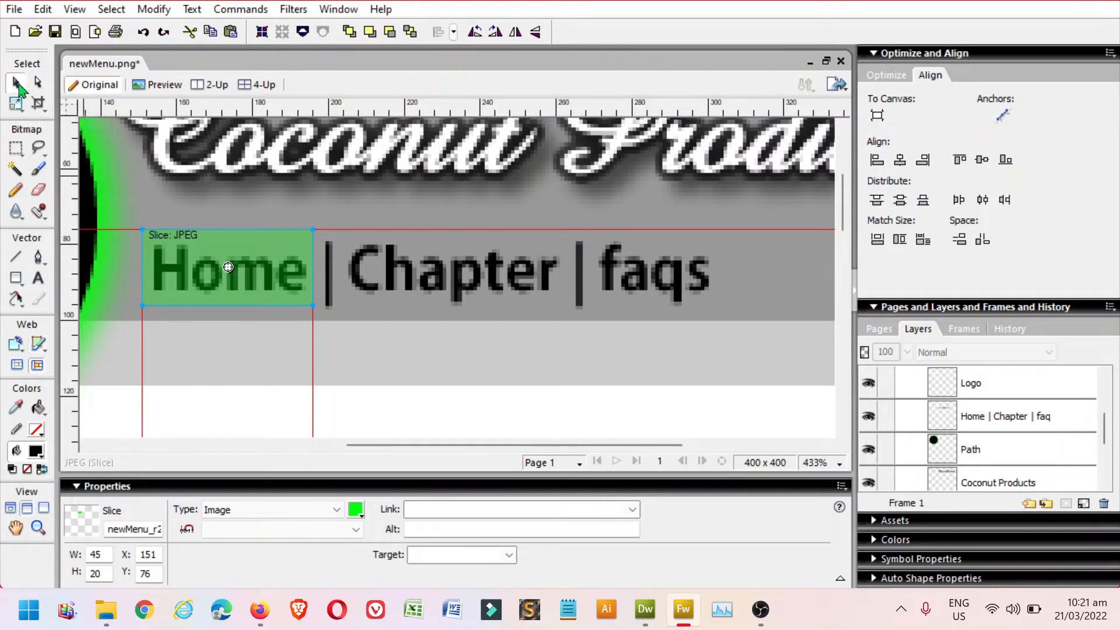
- Duplicate the Home slice and shift the copy right to X 200, so it starts just before the word Chapter
click(246, 265)
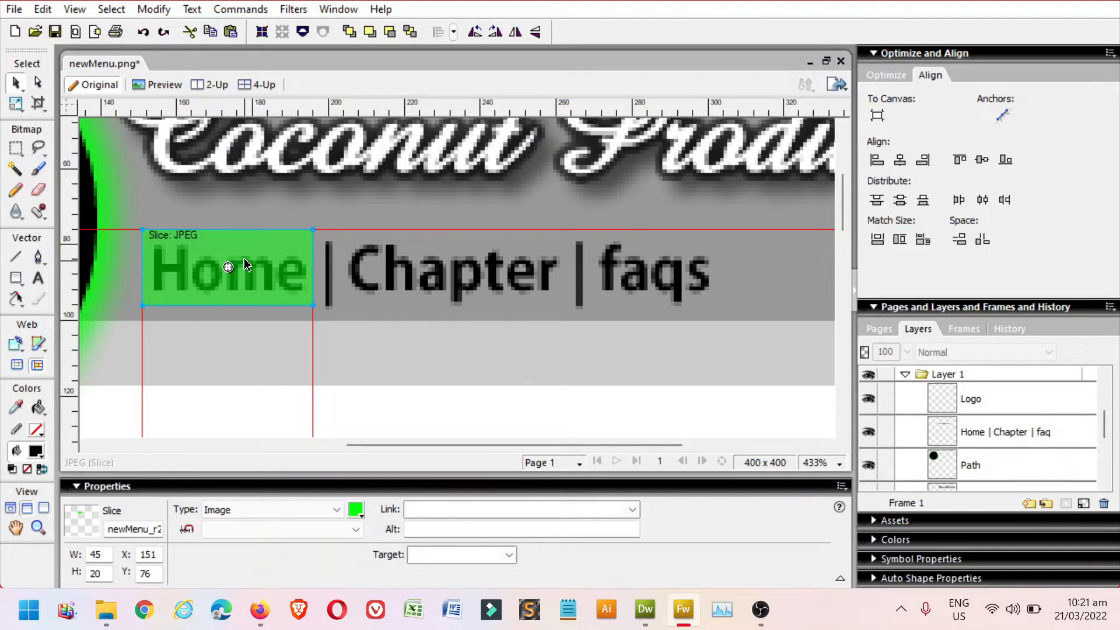
key(Right)
key(Right)
key(Right)
key(Right)
key(Right)
key(Right)
key(Right)
key(Right)
key(Right)
key(Right)
key(Right)
key(Right)
key(Right)
key(Right)
key(Right)
key(Right)
key(Right)
key(Right)
key(Right)
key(Right)
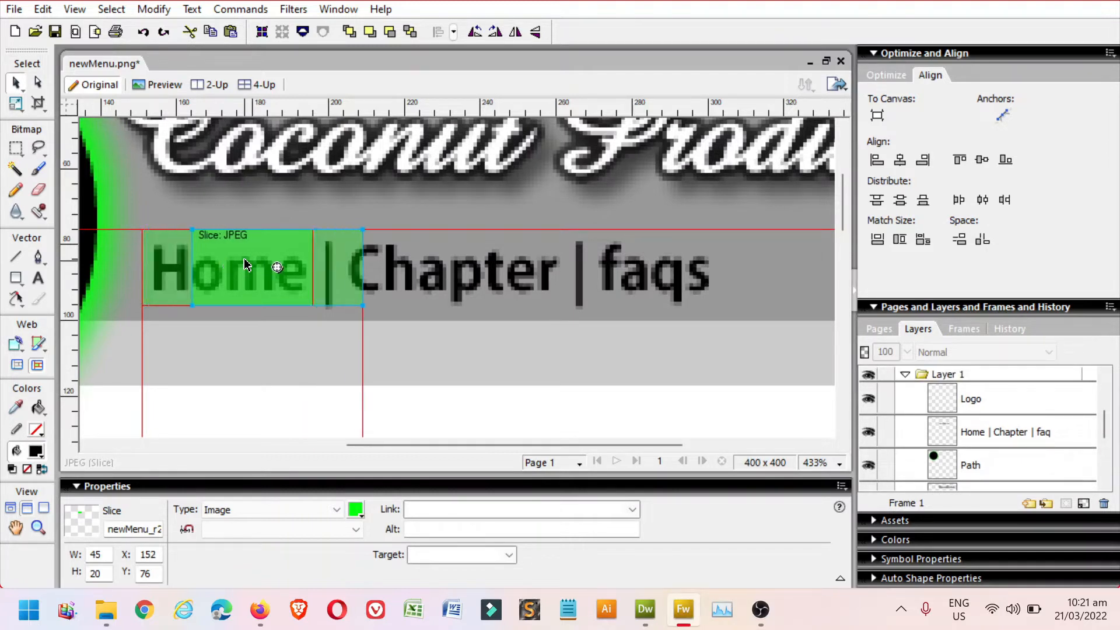
key(Right)
key(Right)
key(Right)
key(Right)
key(Right)
key(Right)
key(Right)
key(Right)
key(Right)
key(Right)
key(Right)
key(Right)
key(Right)
key(Right)
key(Right)
key(Right)
key(Right)
key(Right)
key(Right)
key(Right)
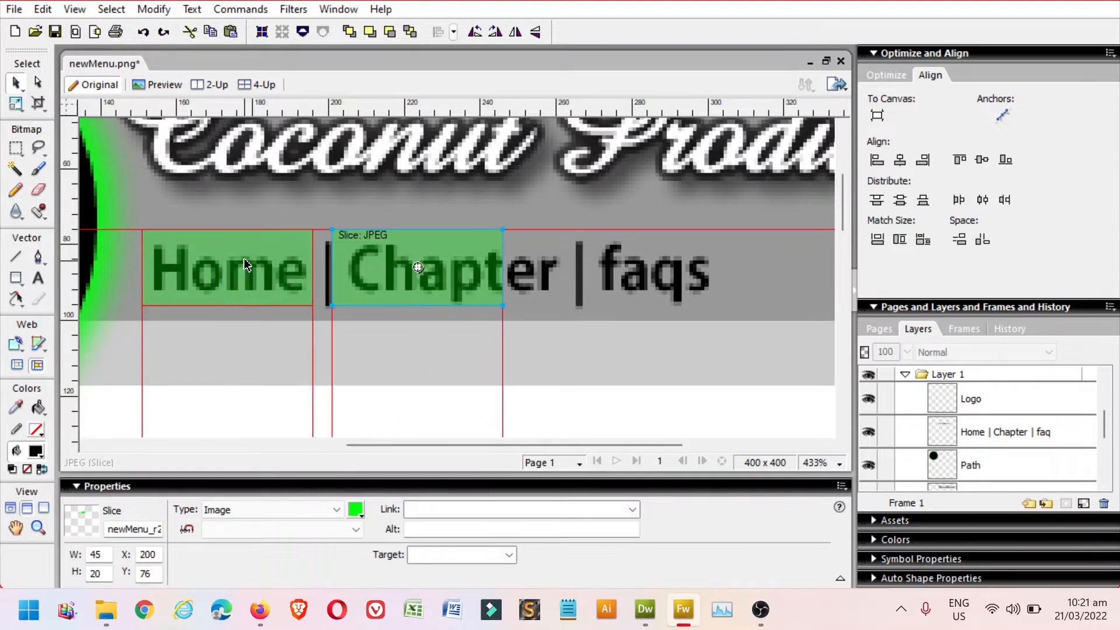
- Shift the copied slice right to X 204 and widen it to 59 pixels so it covers the word Chapter
key(Right)
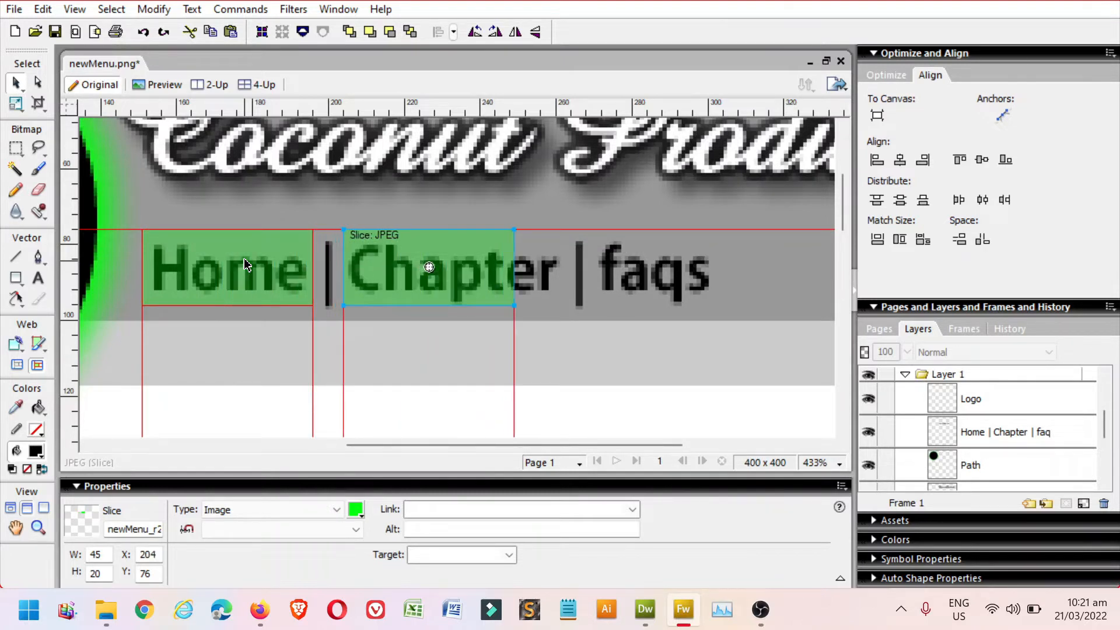
click(18, 104)
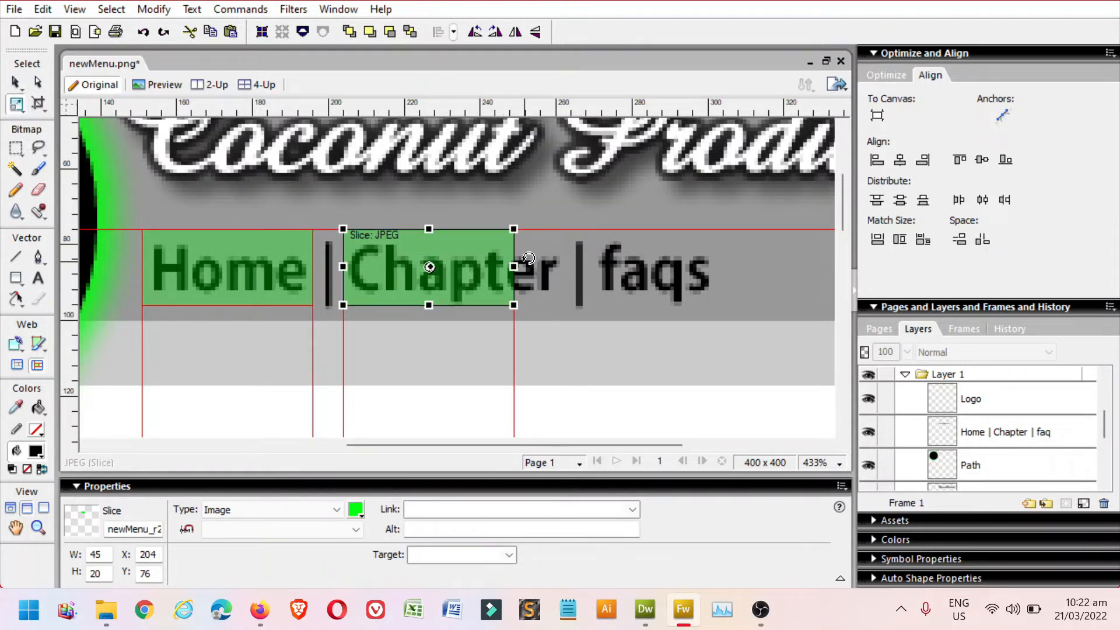
drag(514, 266, 568, 272)
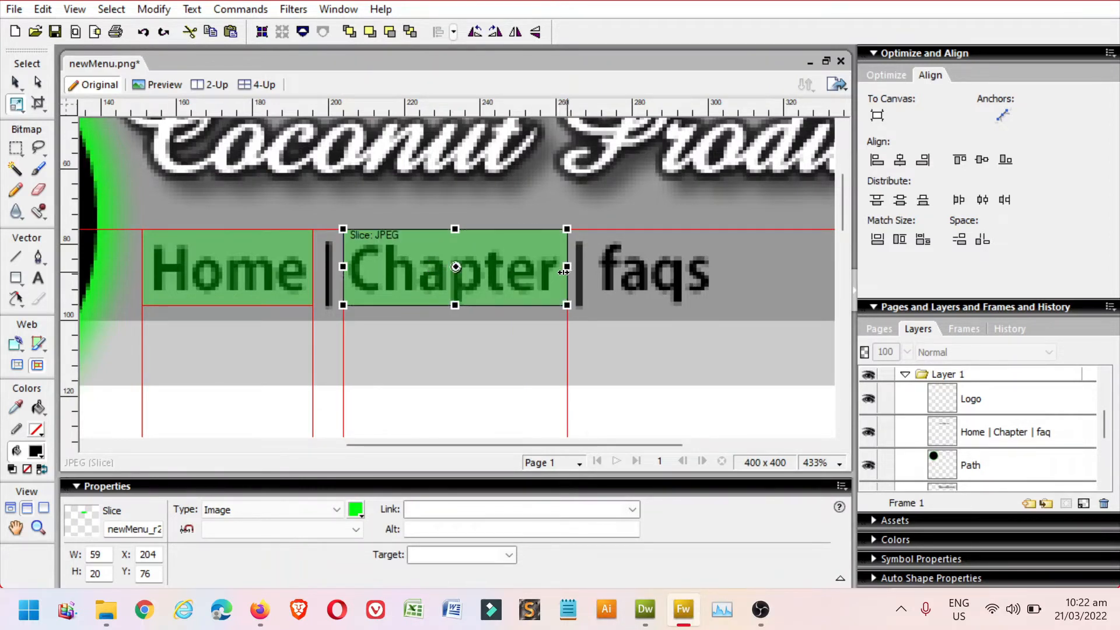
click(18, 85)
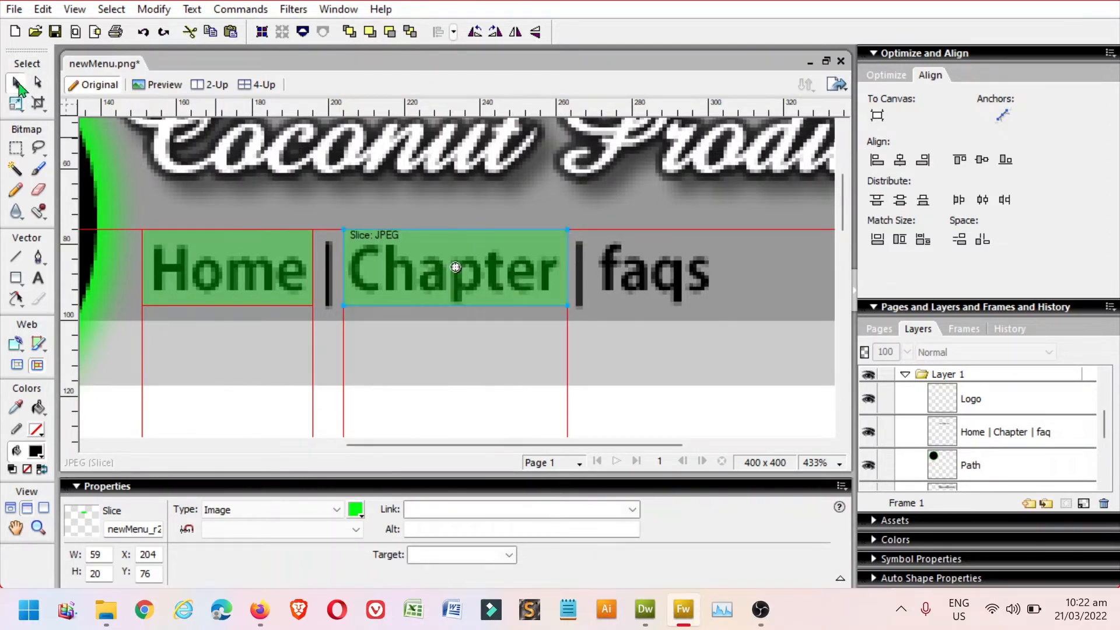
- Duplicate the Home slice over the word faqs at X 269 and narrow the copy to 34 pixels
click(180, 268)
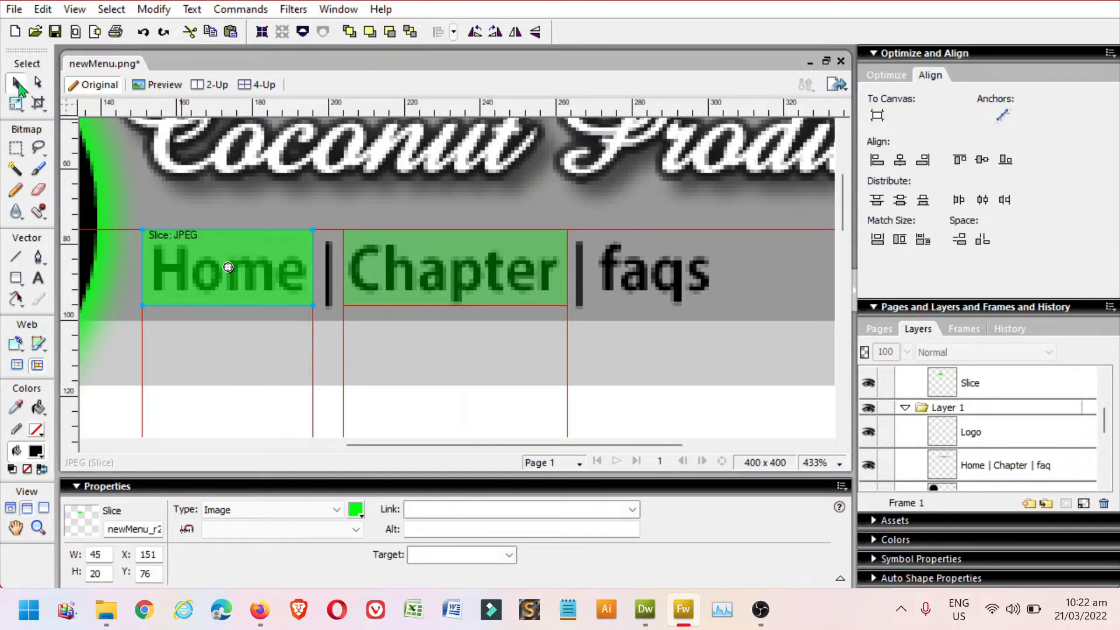
drag(228, 267, 675, 267)
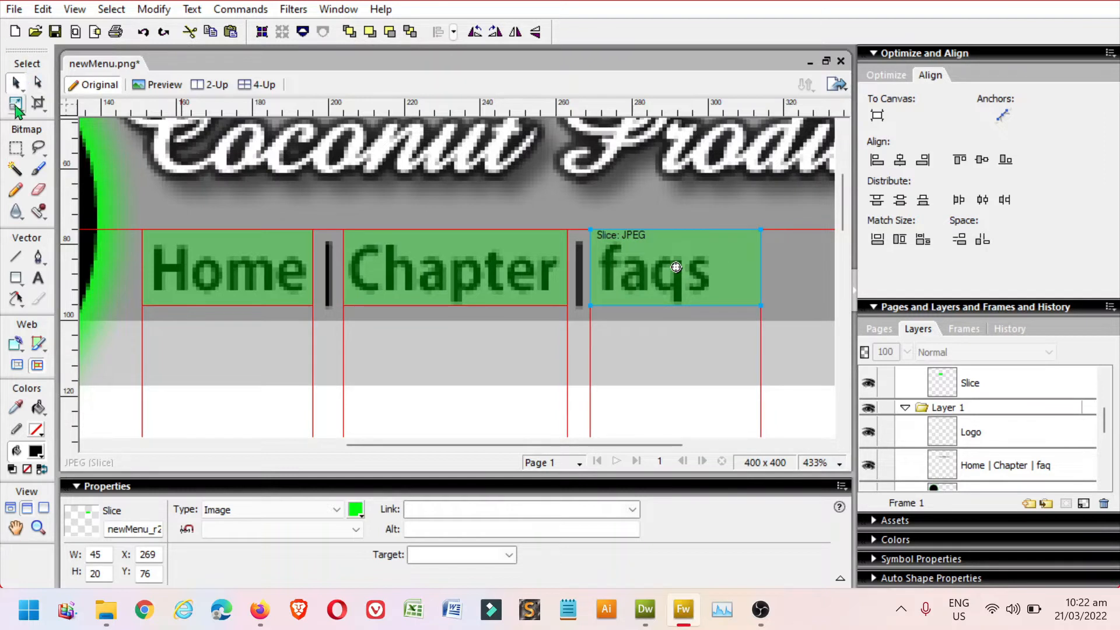
click(16, 103)
drag(759, 267, 720, 280)
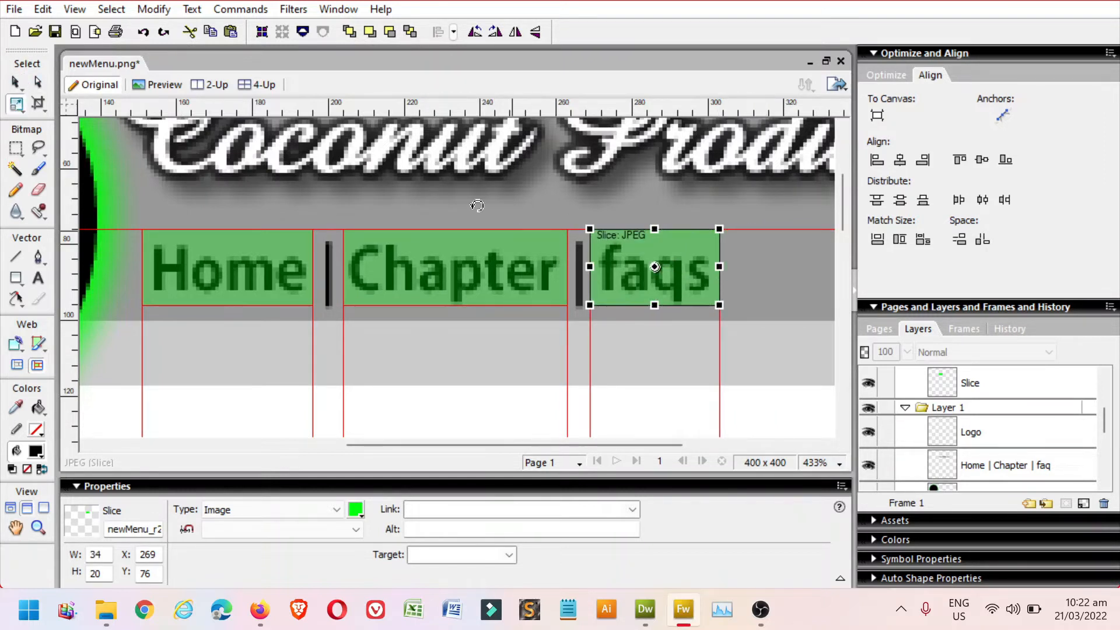
click(16, 85)
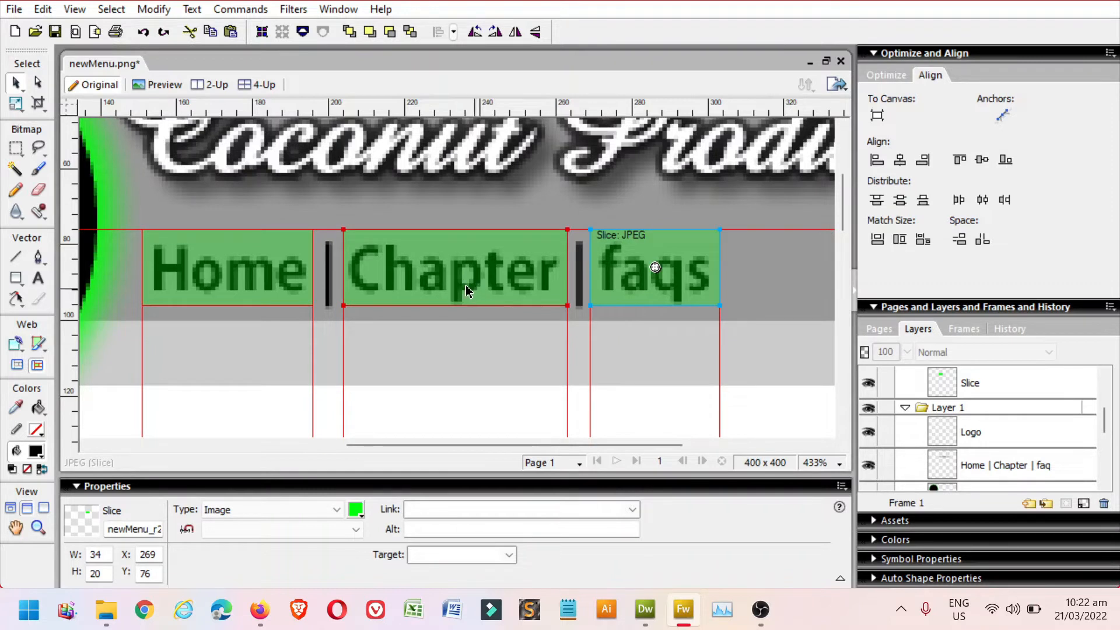
- Link the Home slice to index.html with the alt text "Refresh Page" and the target _parent
click(222, 283)
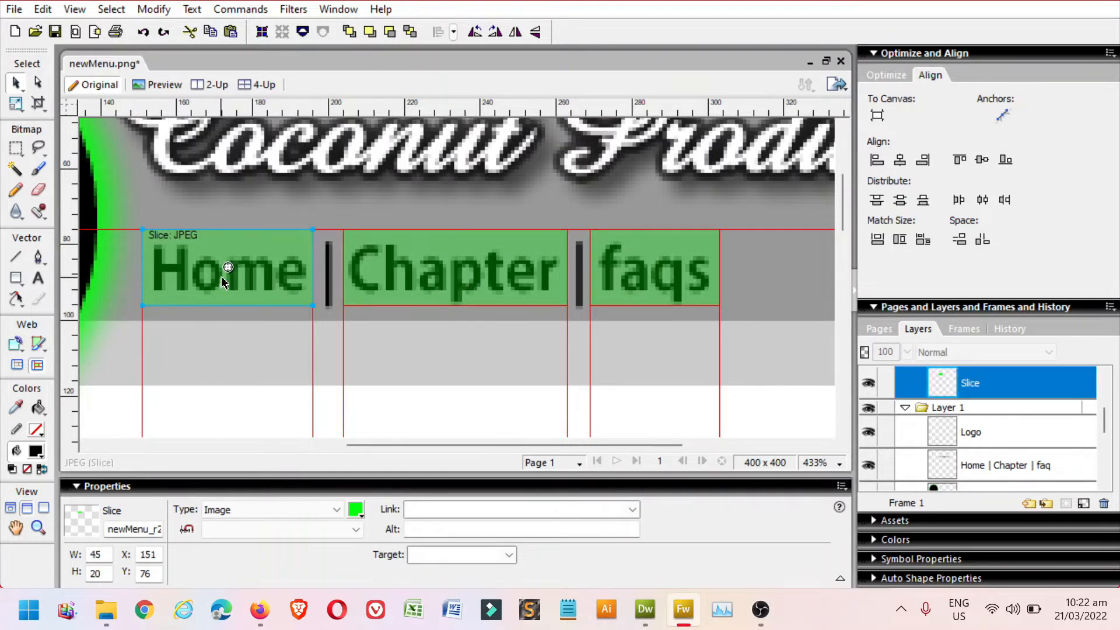
click(447, 509)
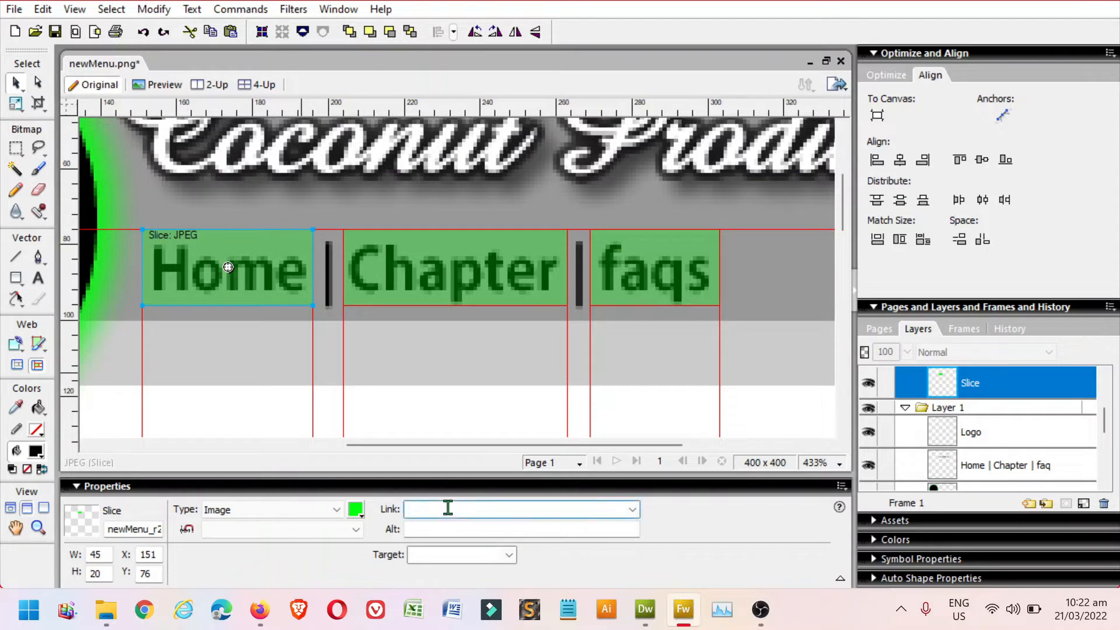
text(index.html)
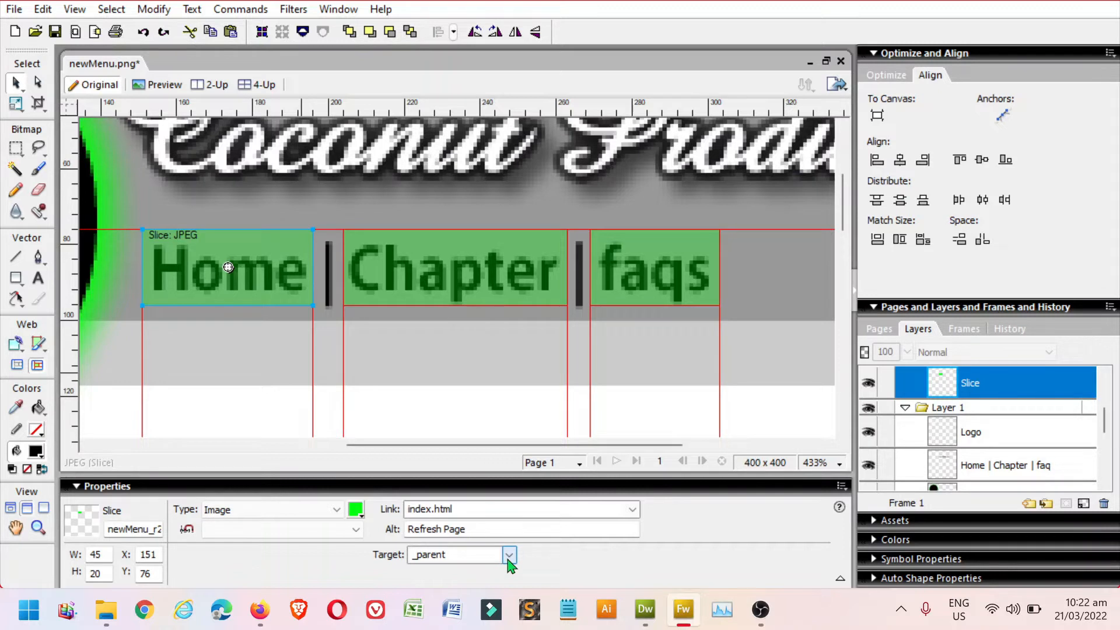
- Add a pop-up menu to the Chapter slice with the entry "Chapter 1", linked to c1.html with the target _blank
click(464, 277)
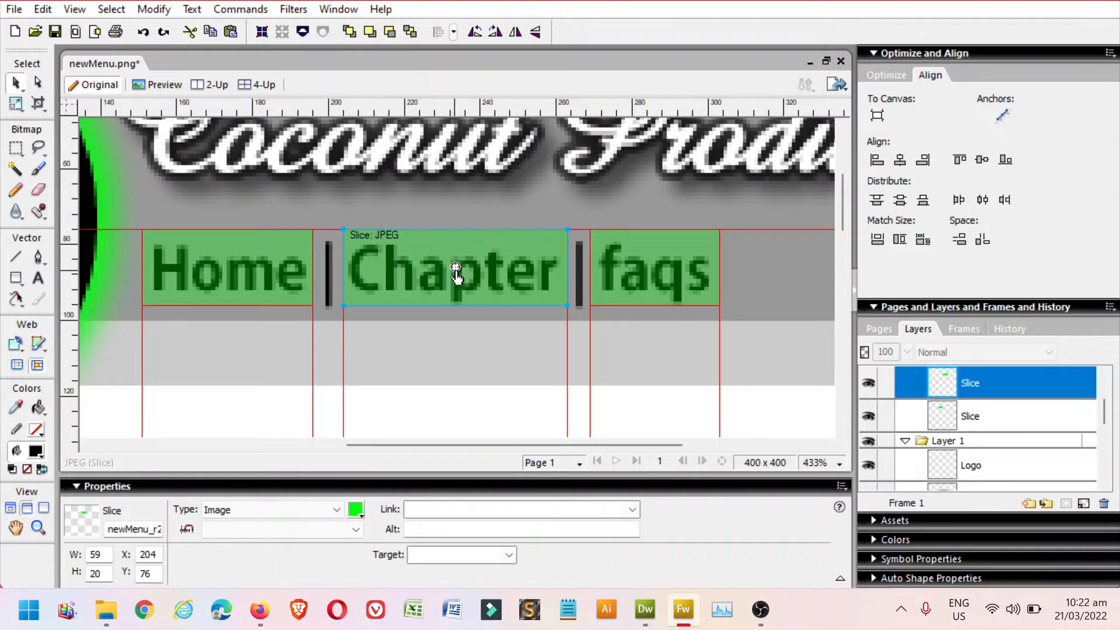
click(456, 270)
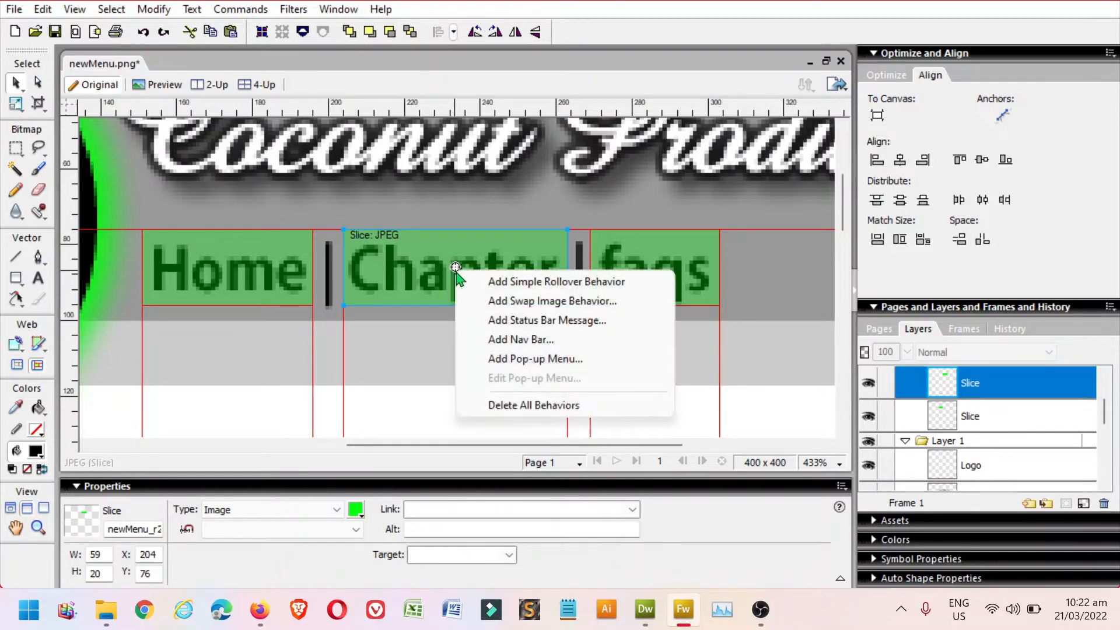
click(588, 362)
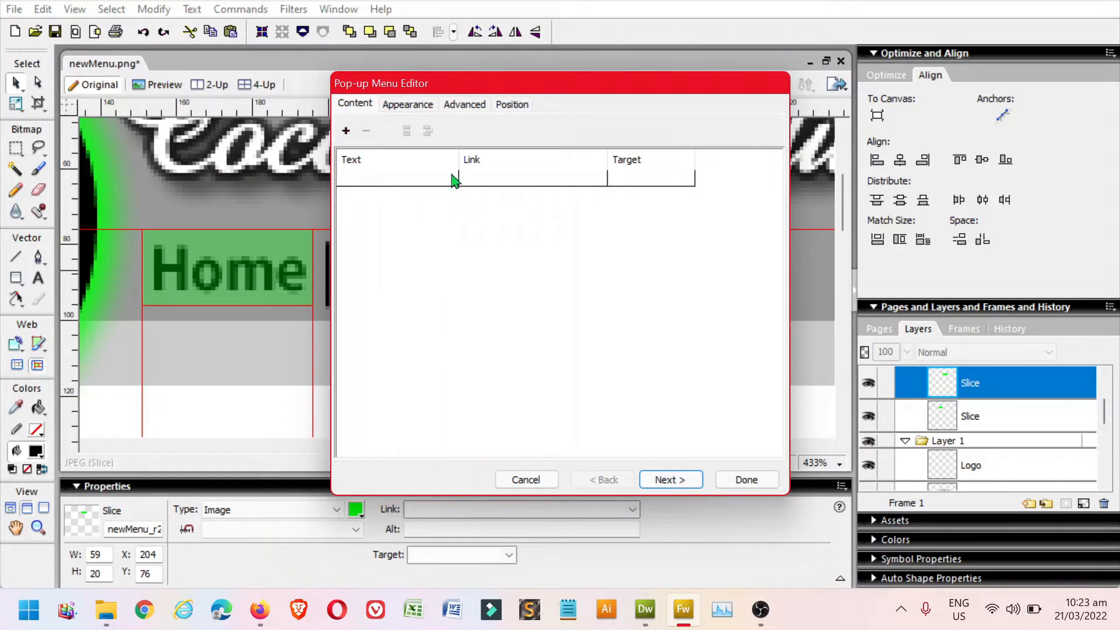
click(395, 182)
click(368, 186)
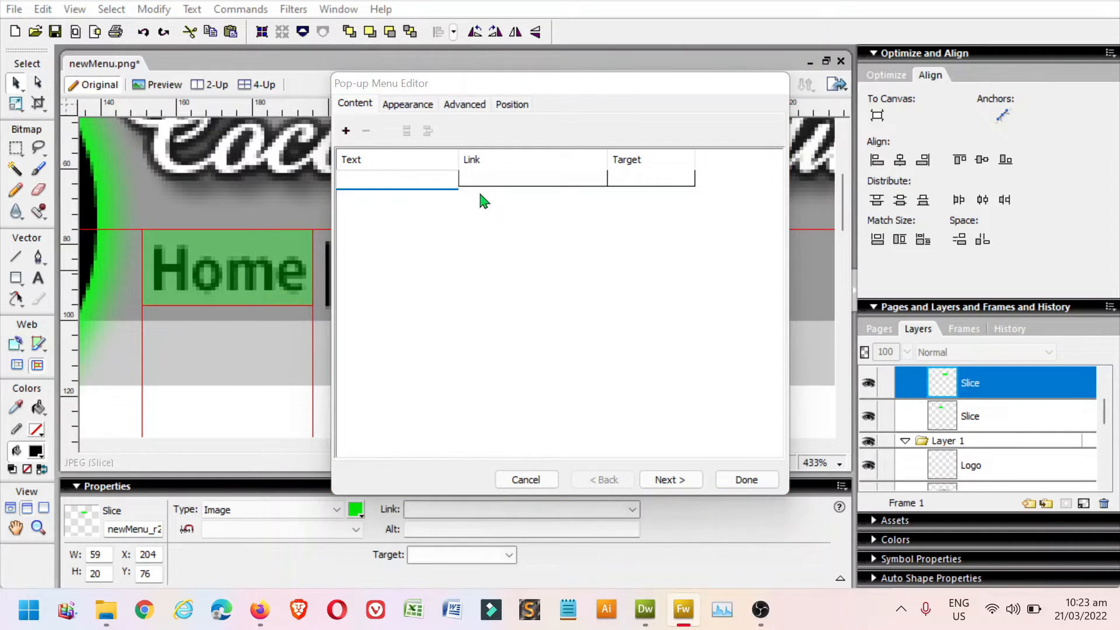
text(Chapter 1)
key(Tab)
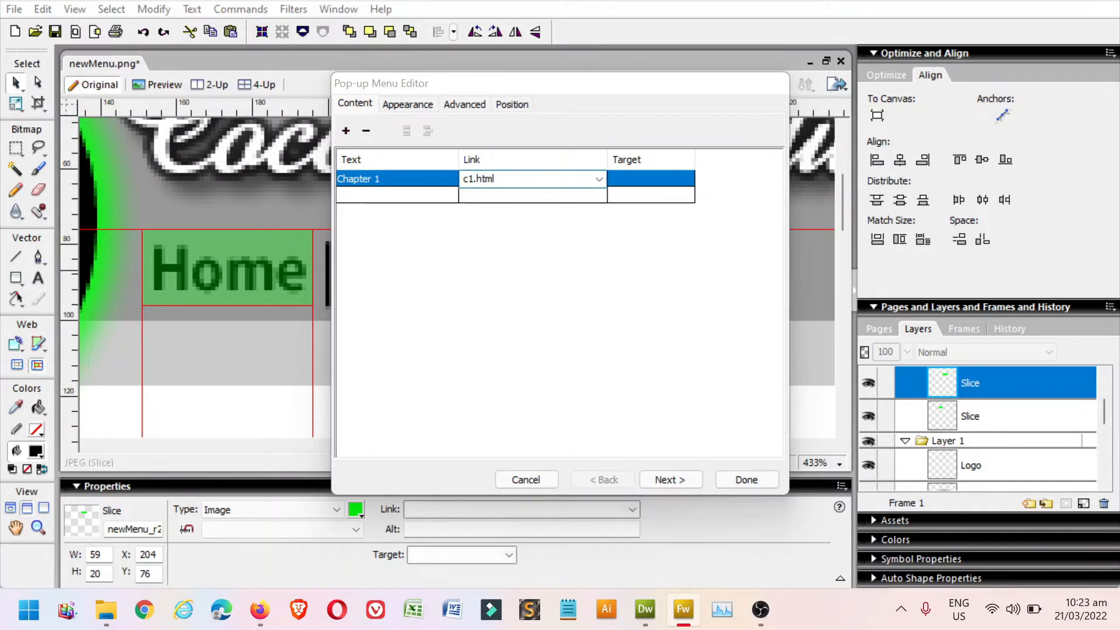
click(653, 185)
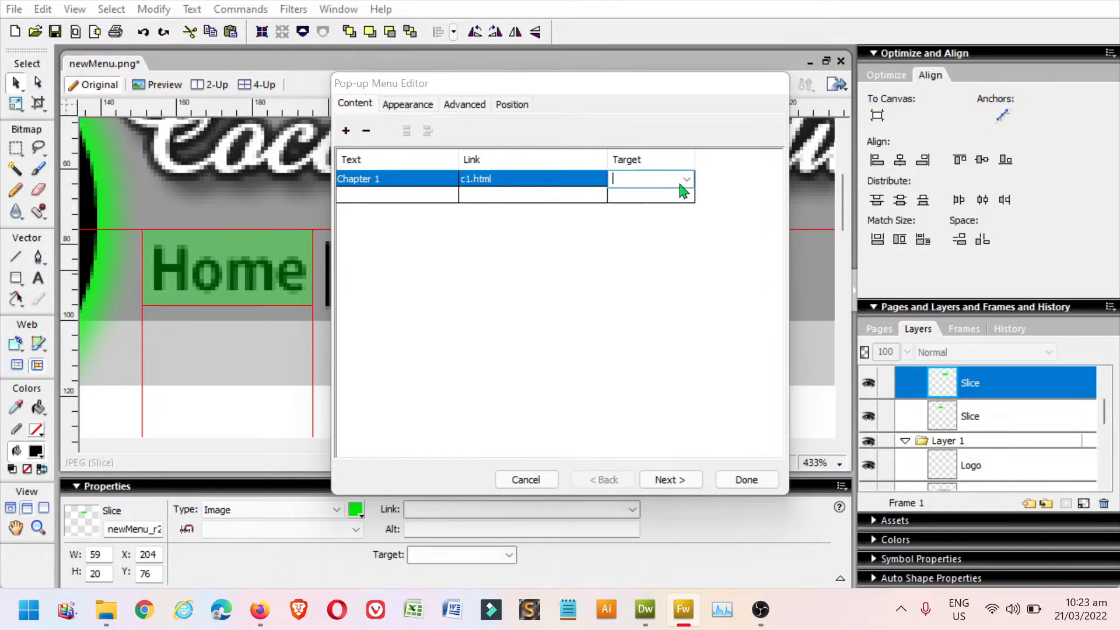
click(682, 182)
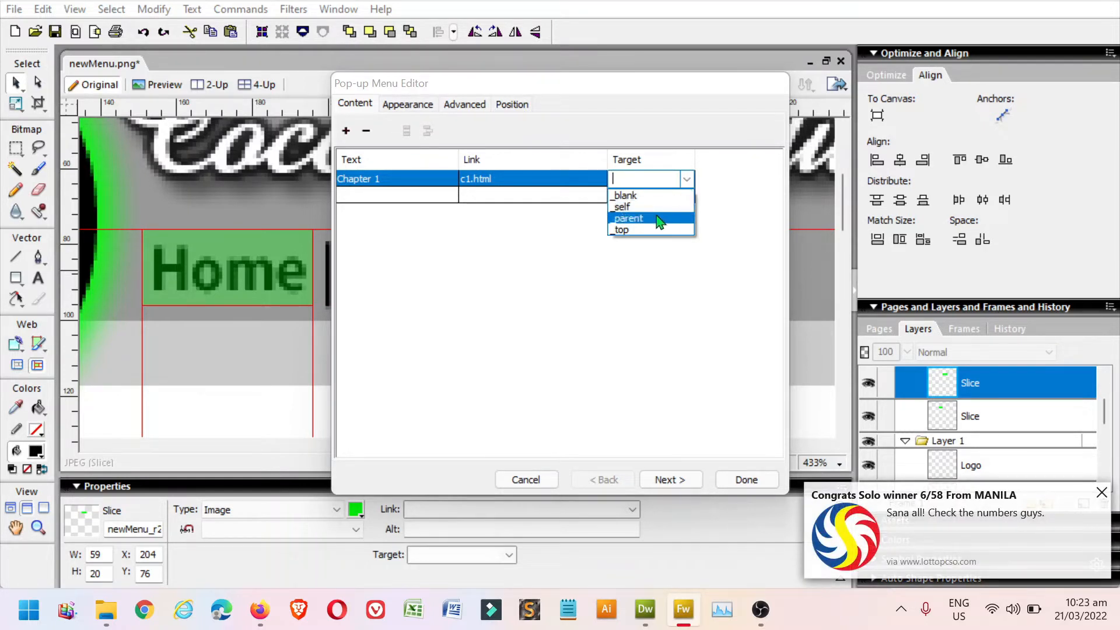
click(649, 196)
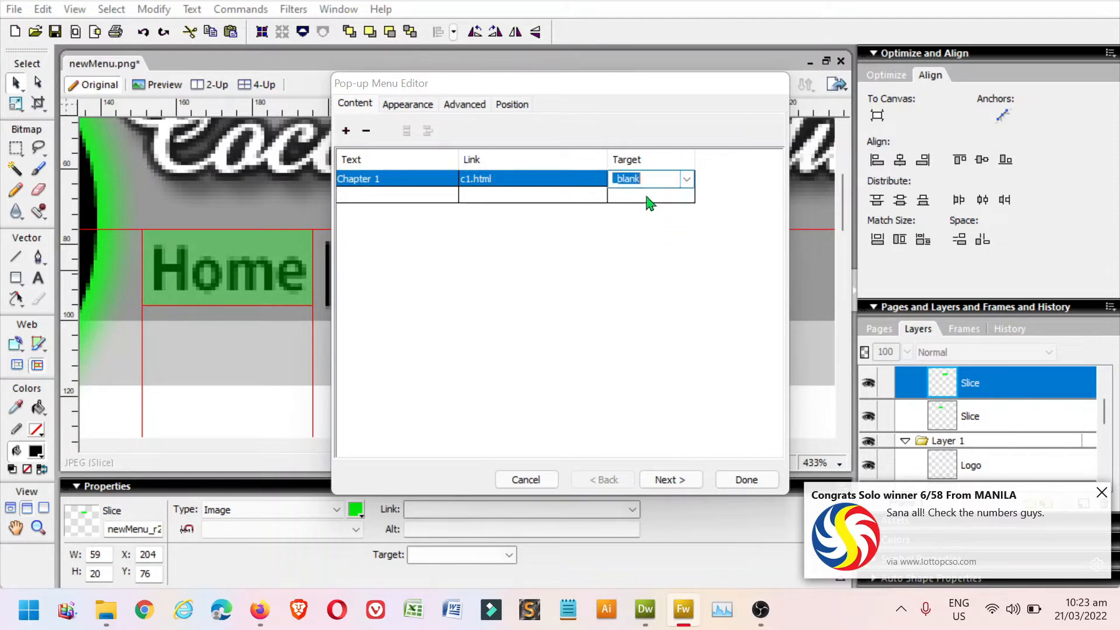
- Start a second pop-up menu entry below Chapter 1
click(402, 200)
click(390, 195)
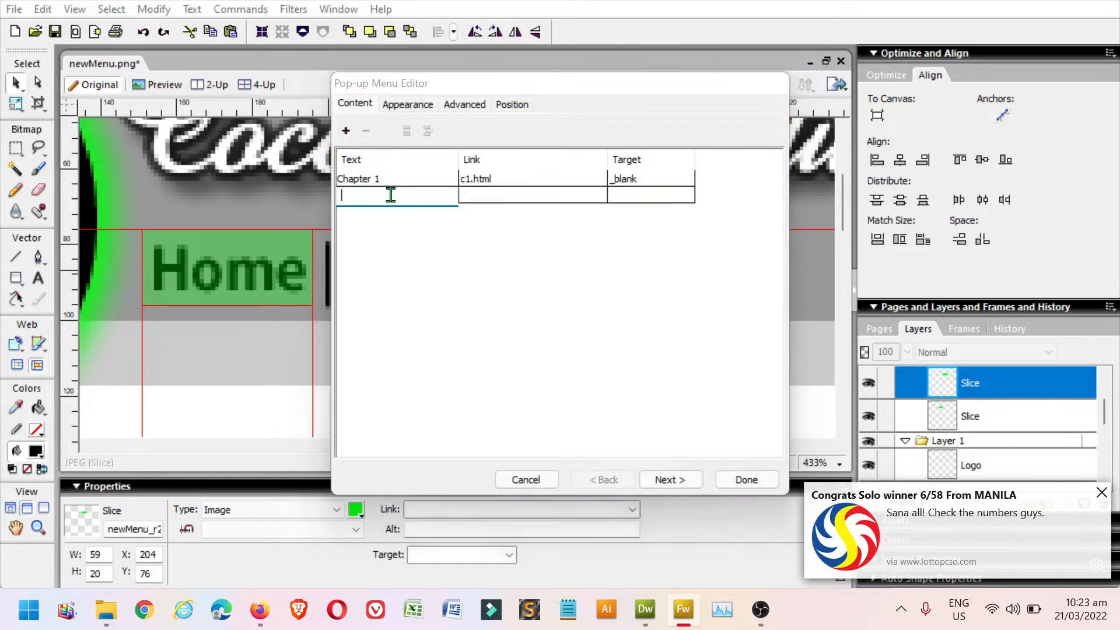
- Add a Chapter 2 entry to the pop-up menu with link c2.html and target _blank
text(Chapter 2)
key(Tab)
key(Tab)
text(c)
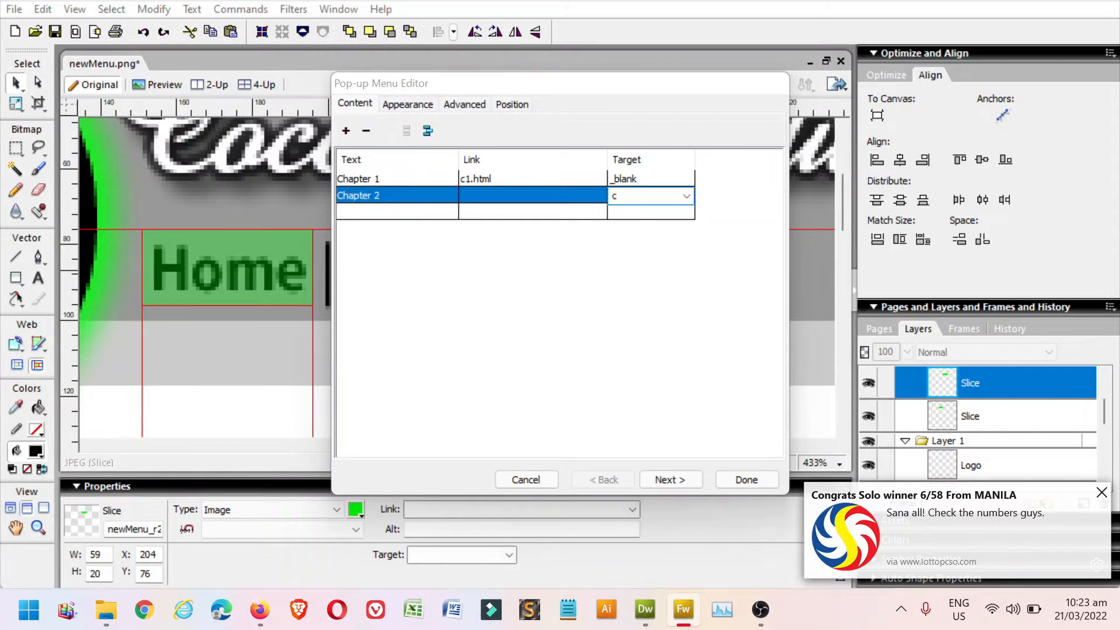
click(490, 195)
text(c)
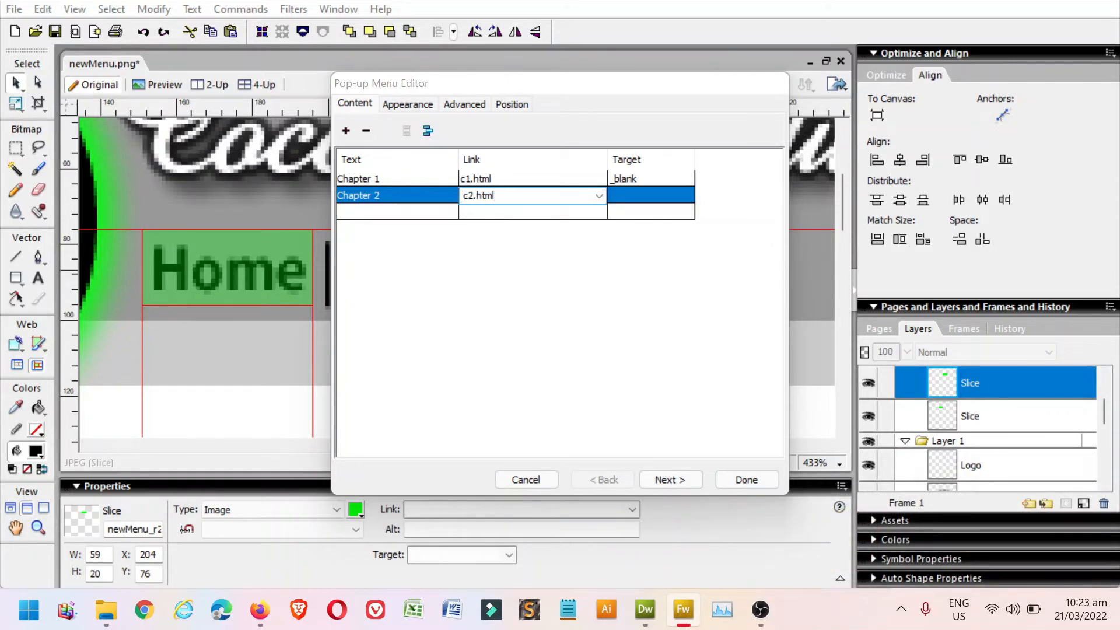
text(2.html)
key(Tab)
click(686, 196)
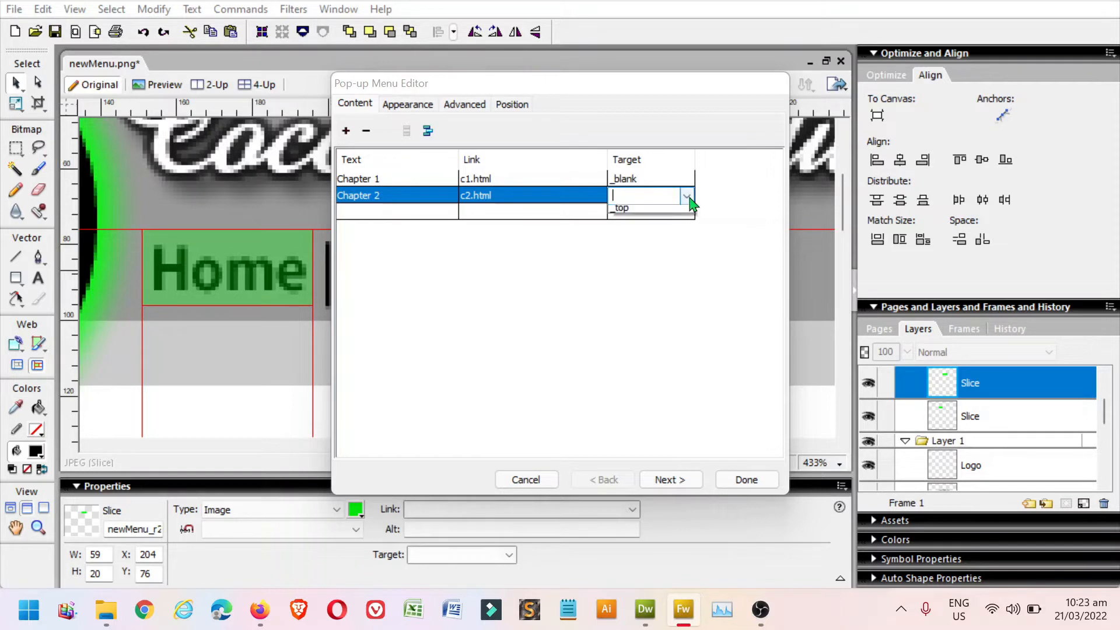
click(653, 212)
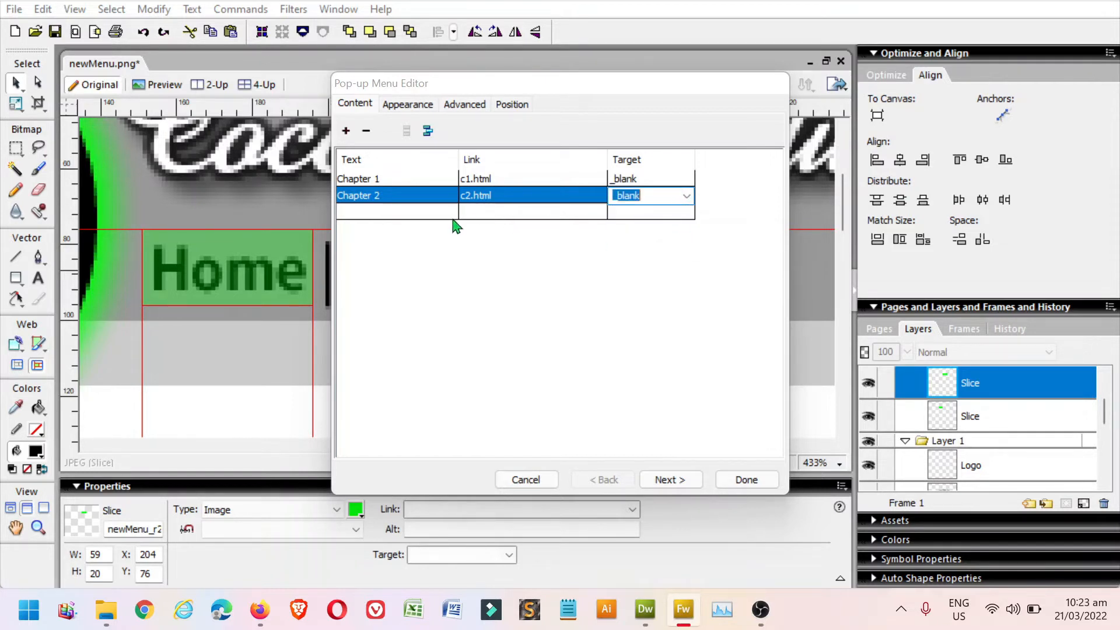
- Add a Chapter 3 entry to the pop-up menu with link c3.html and target _blank
click(383, 218)
click(380, 211)
text(Chapter 3)
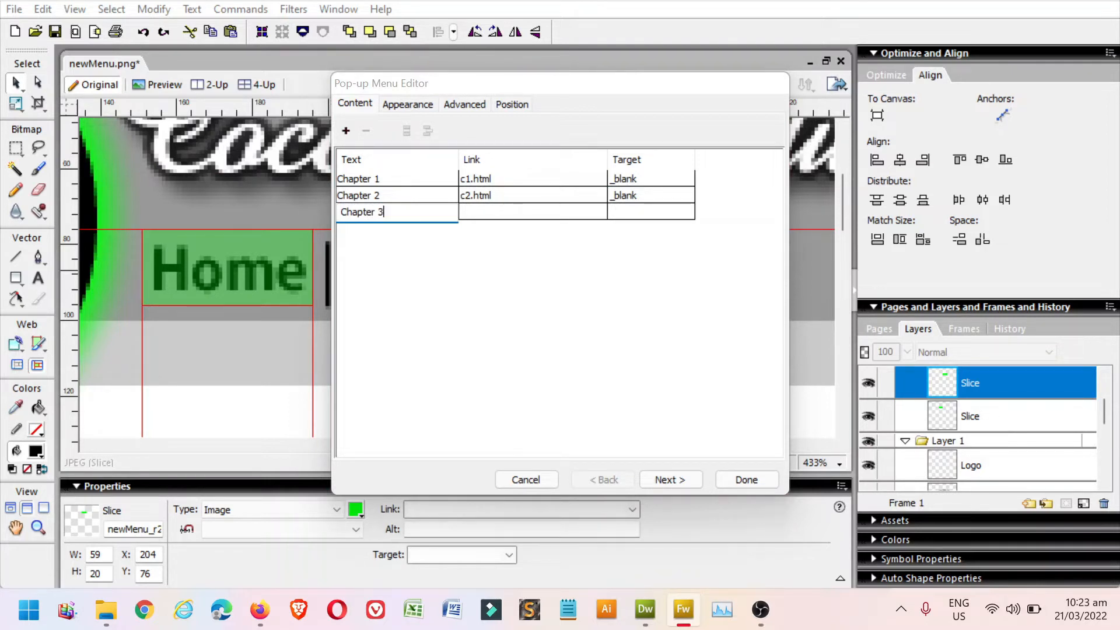
key(Tab)
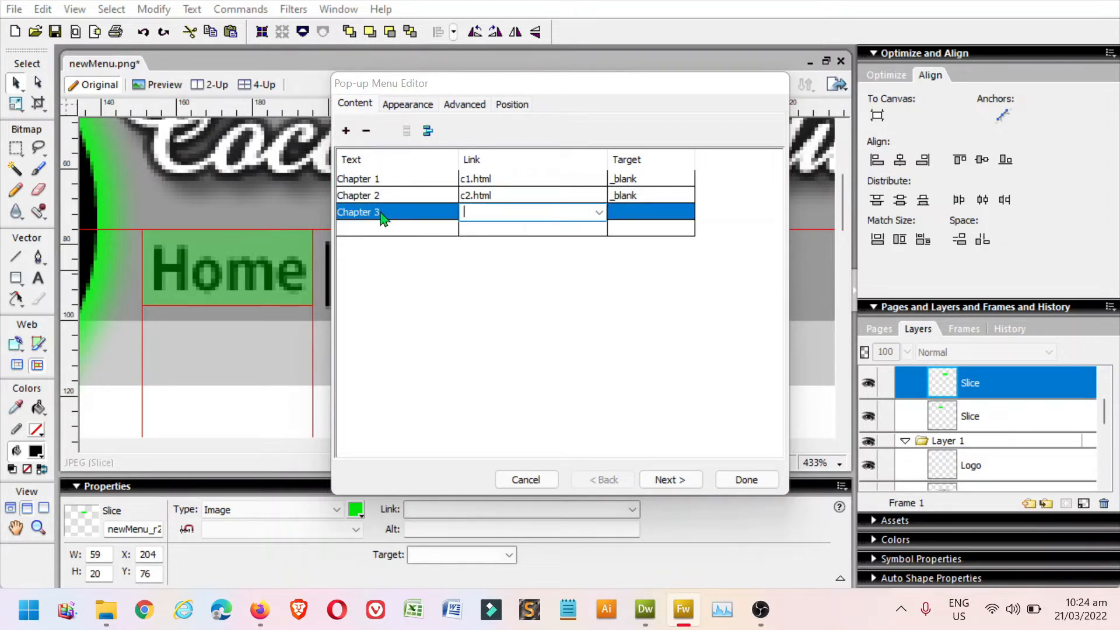
text(c3.html)
key(Tab)
click(687, 212)
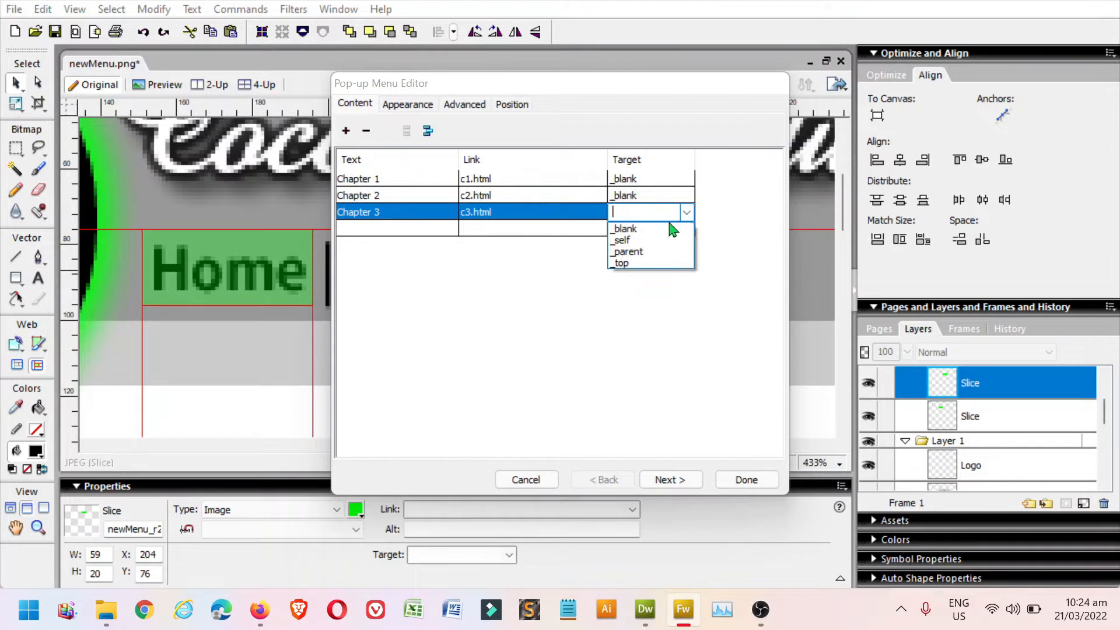
click(663, 232)
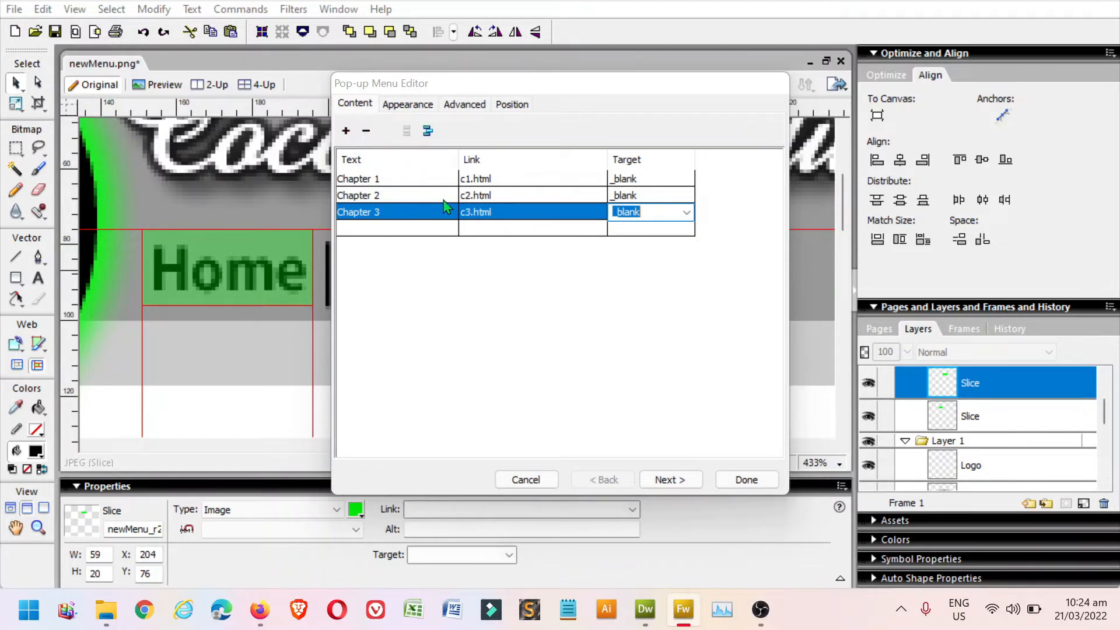
- Insert a new menu entry between Chapter 2 and Chapter 3 and name it chapter 2a
click(412, 201)
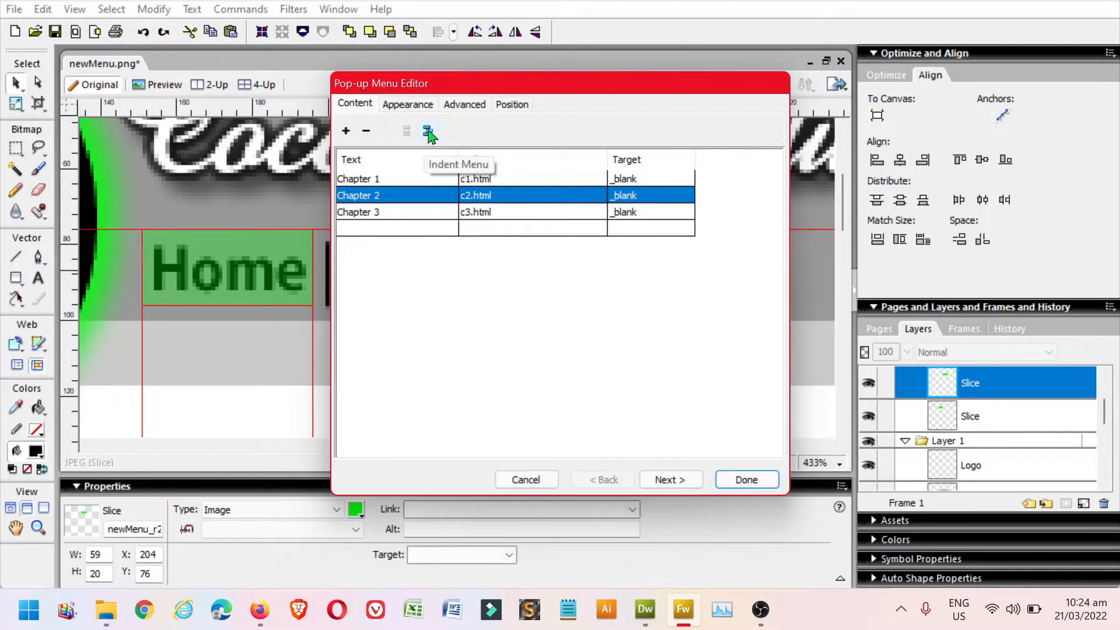
click(347, 133)
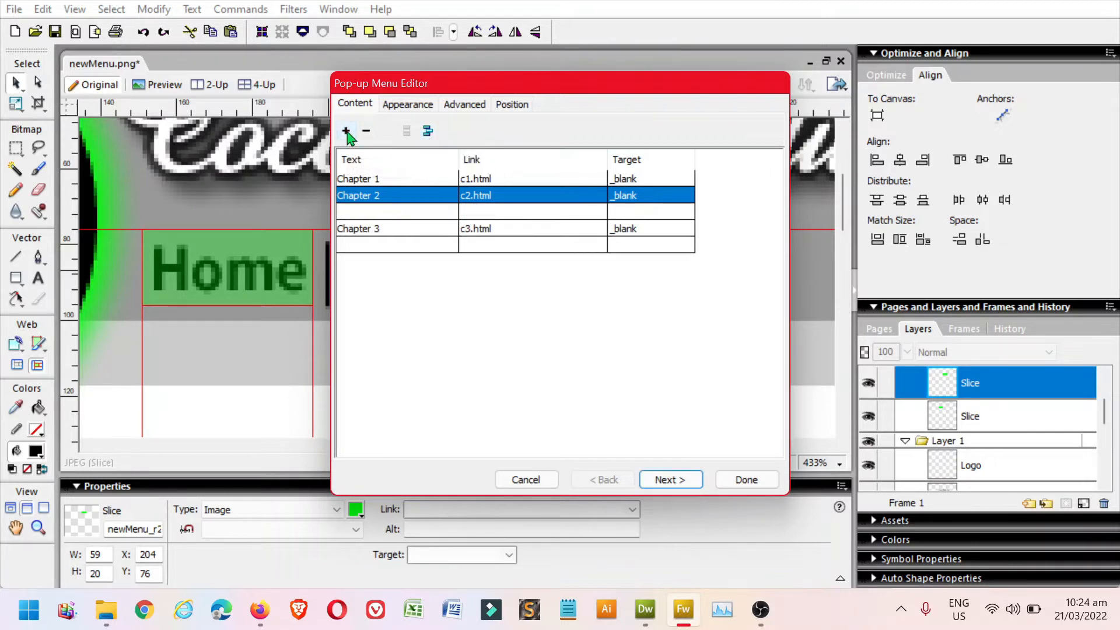
click(429, 133)
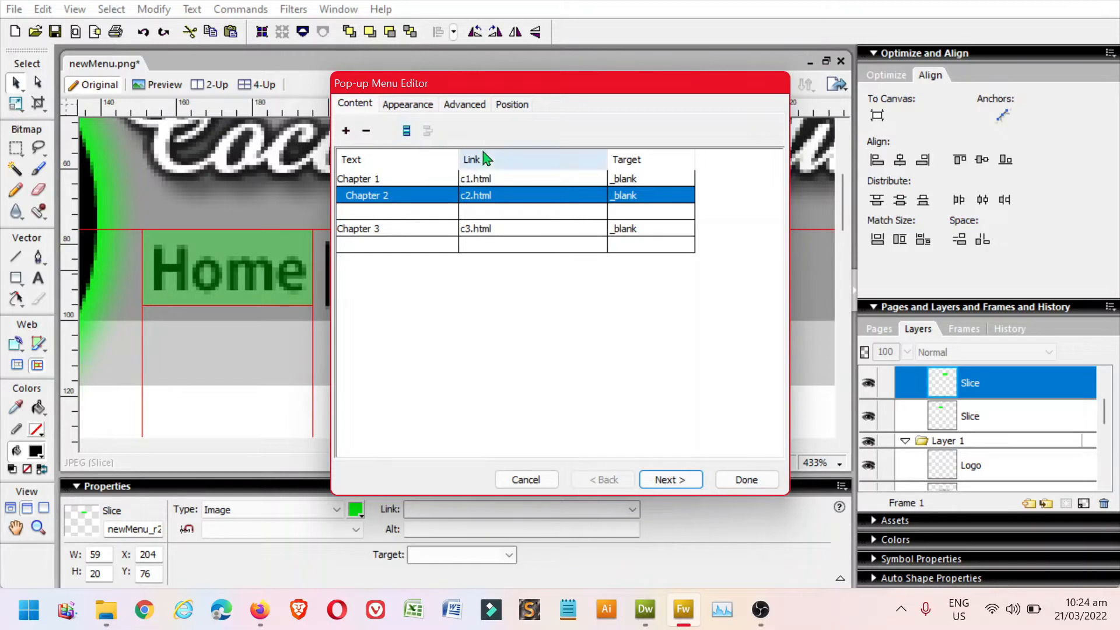
click(406, 133)
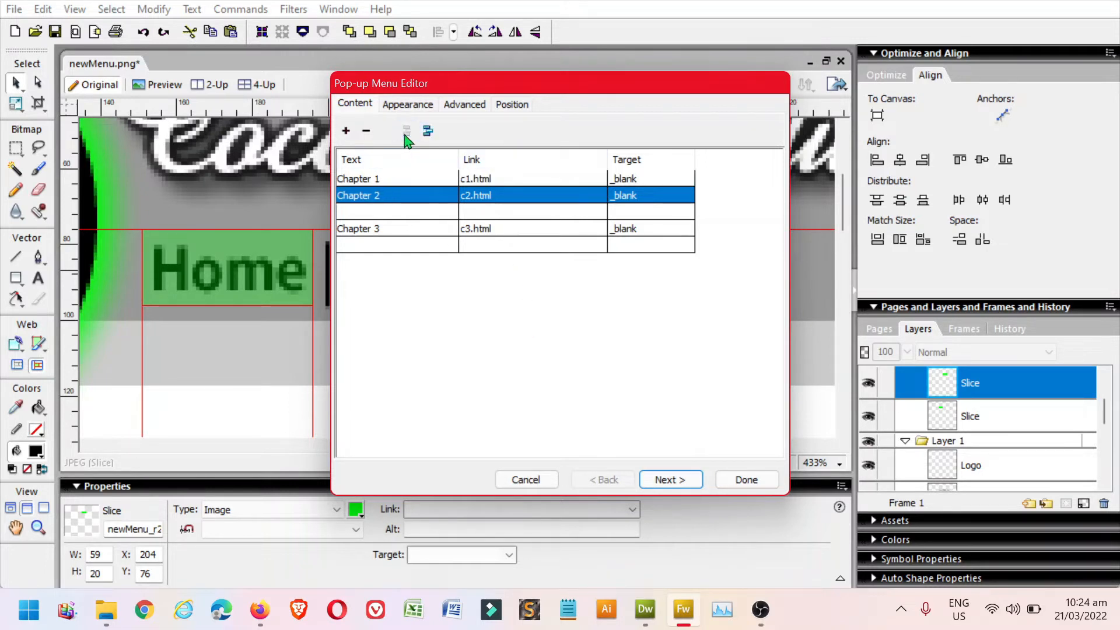
click(389, 211)
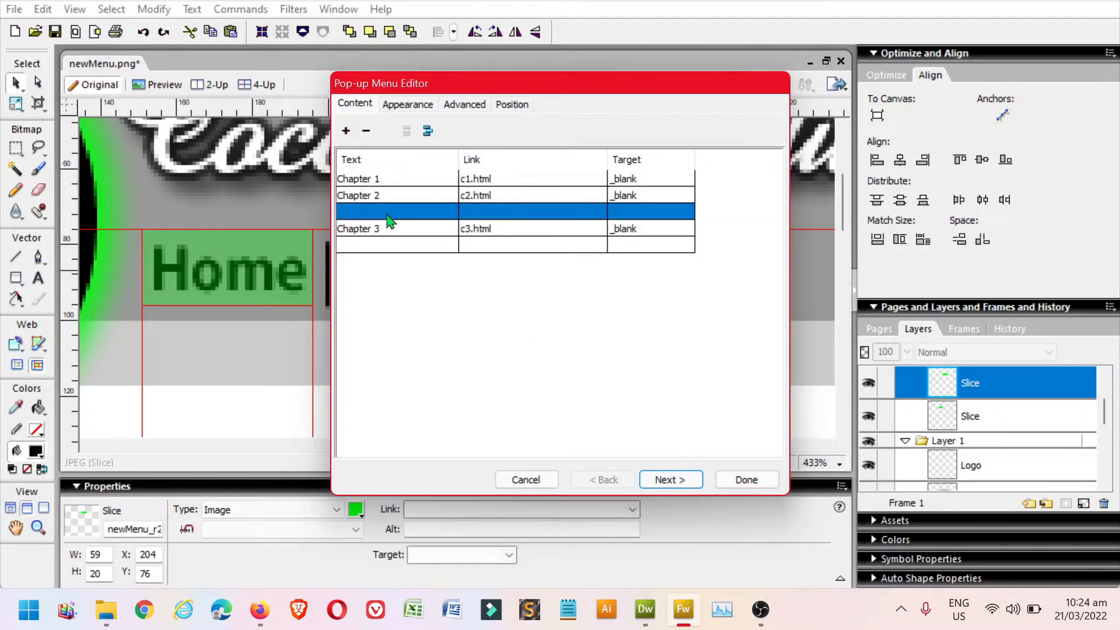
click(386, 213)
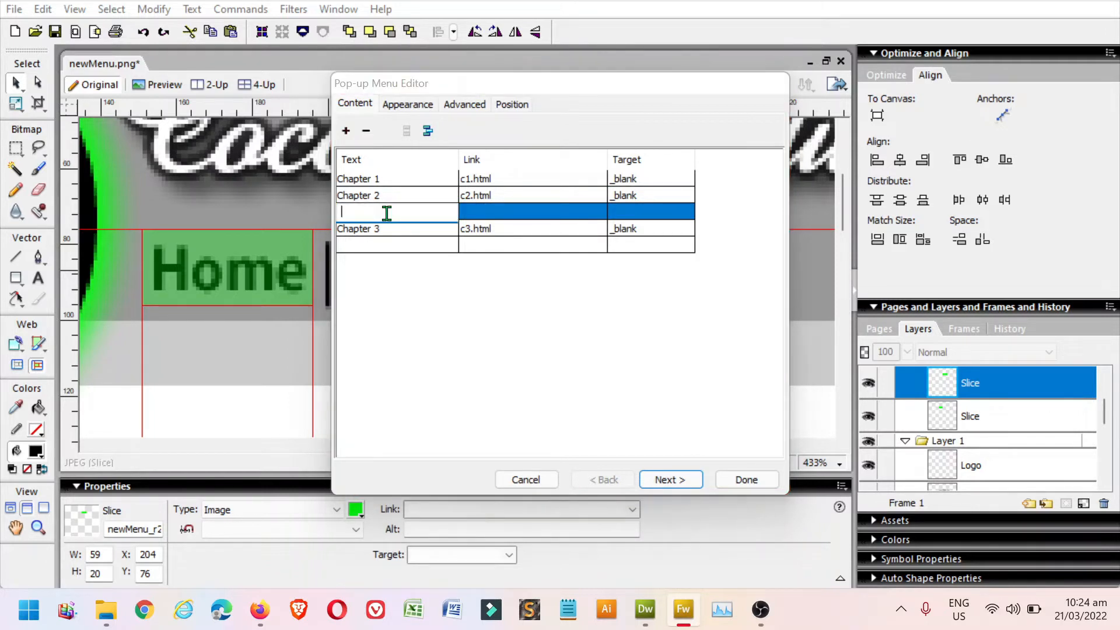
text(chapter 2a)
- Indent chapter 2a as a submenu item of Chapter 2, with link c2a.html and target _blank
click(429, 133)
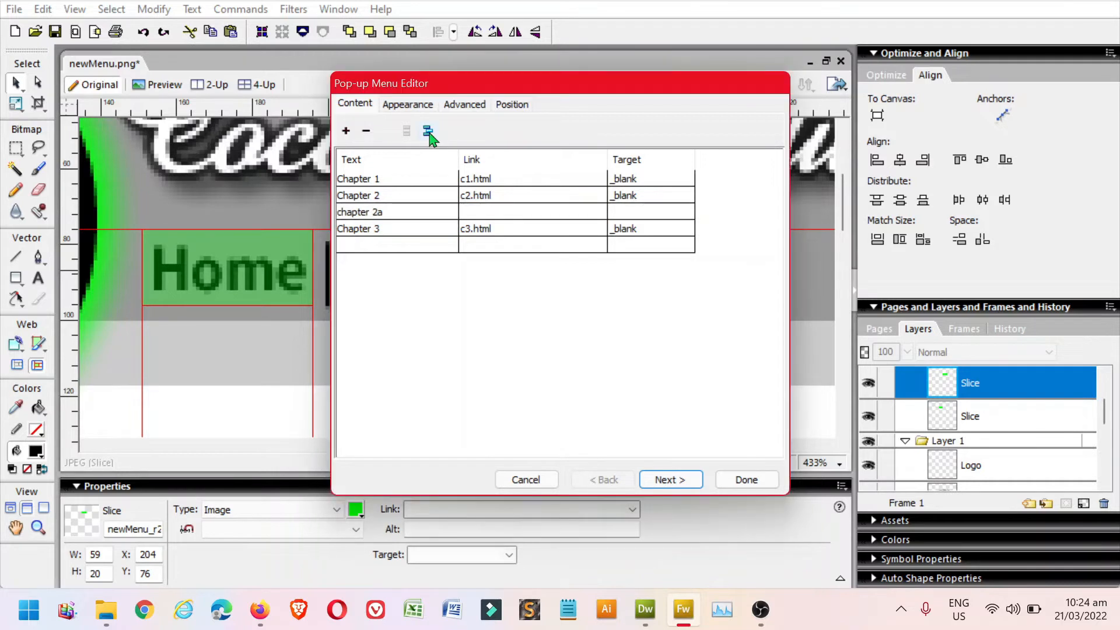
click(403, 211)
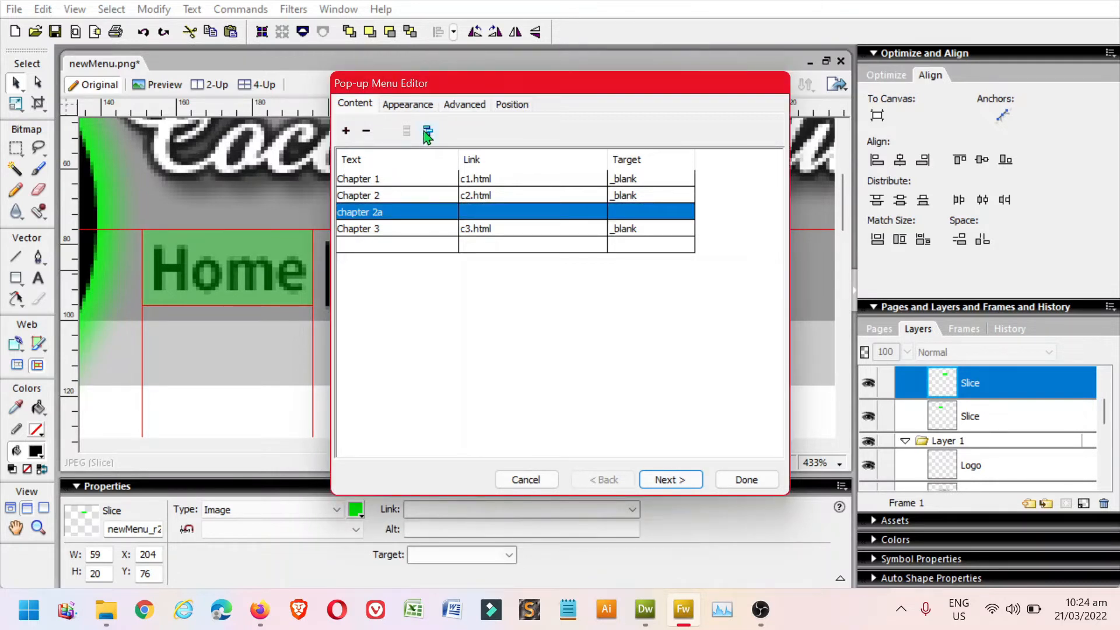
click(428, 131)
click(483, 217)
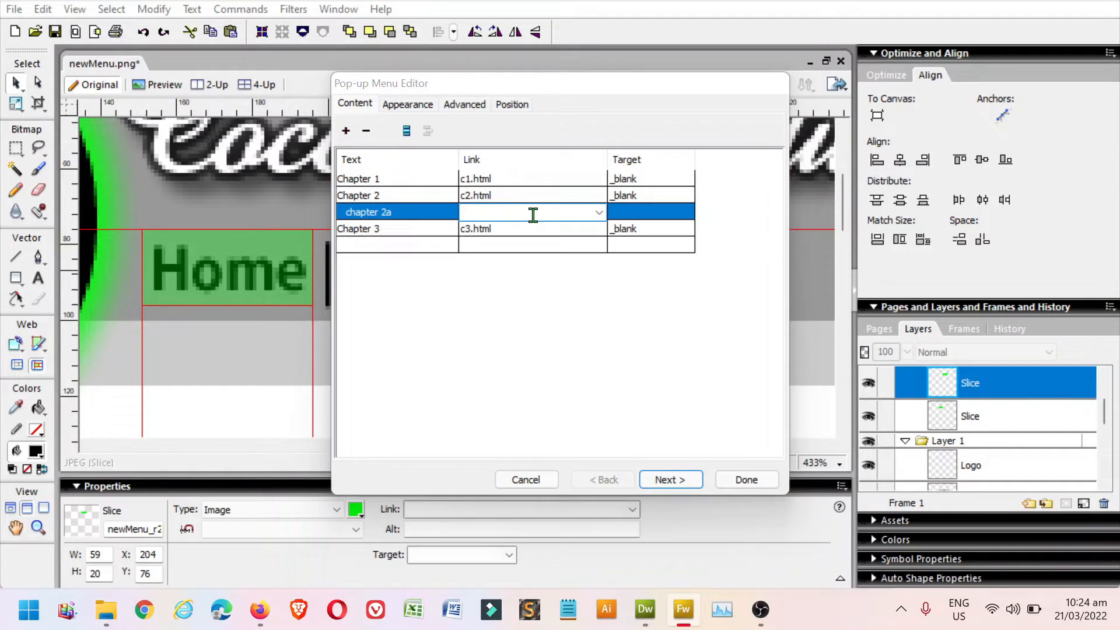
text(c2a.html)
click(687, 217)
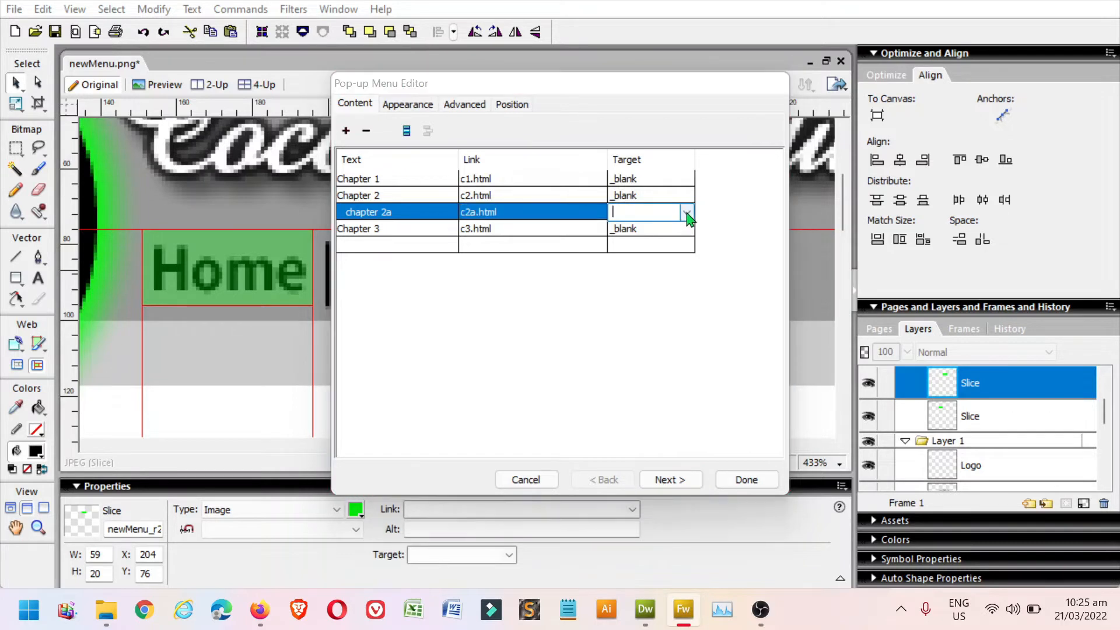
click(688, 214)
click(665, 236)
click(652, 379)
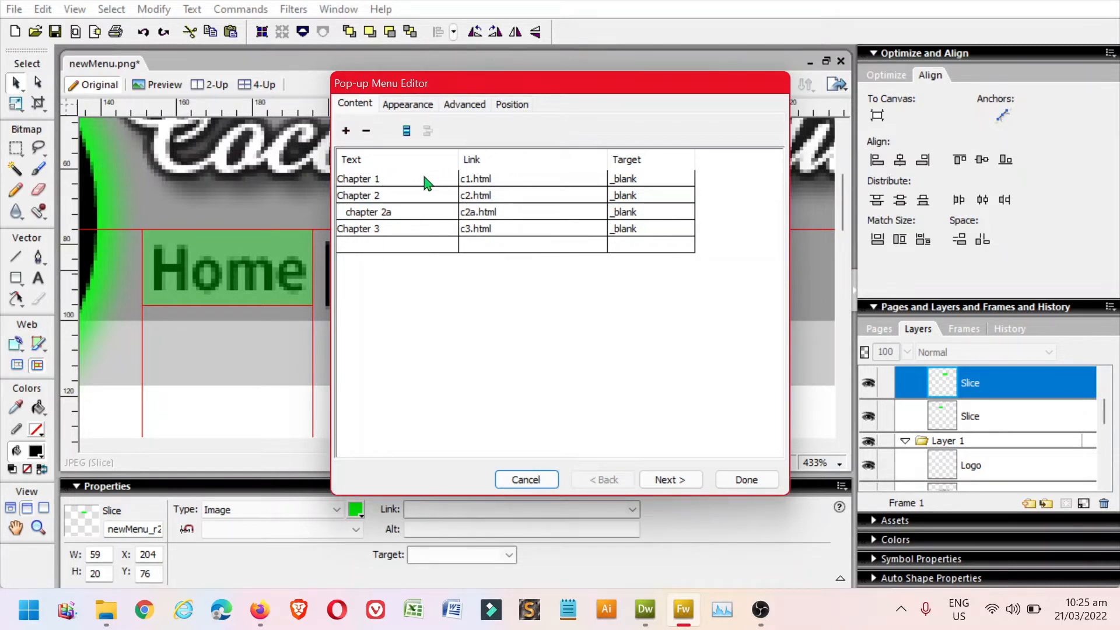
- Open the pop-up menu's appearance settings and move the dialog clear of the Chapter slice
click(678, 481)
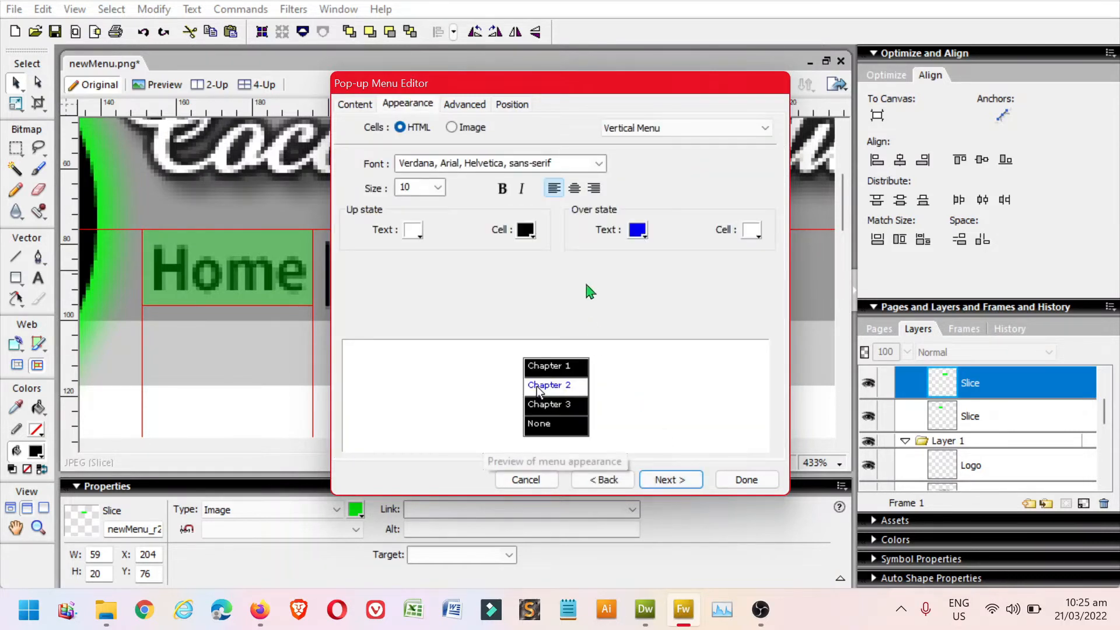
drag(610, 92, 826, 57)
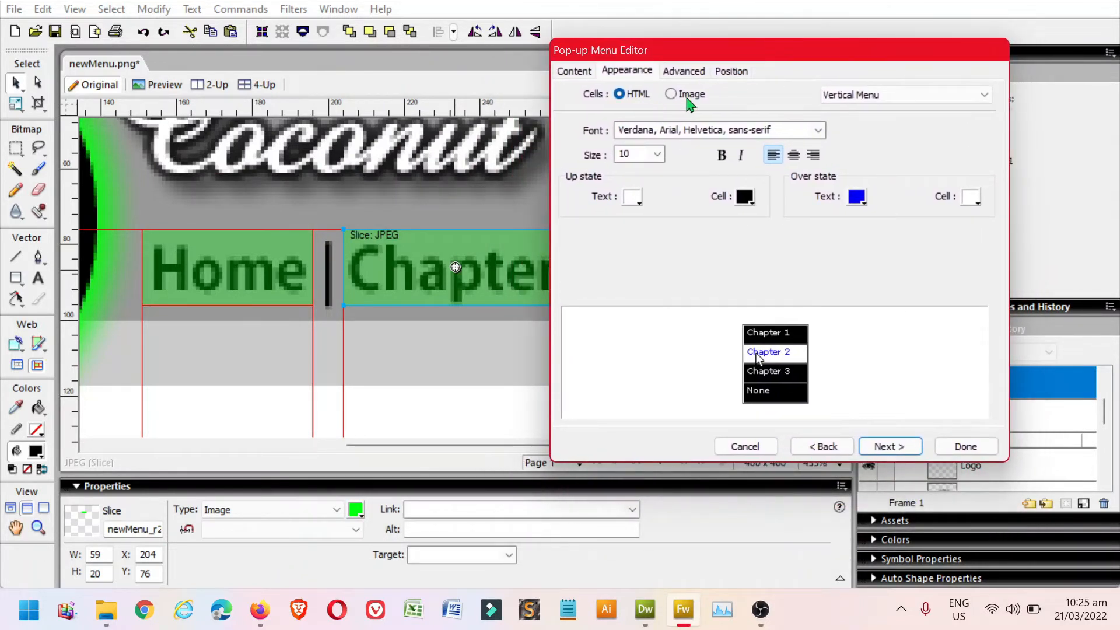
- Try image cells and a horizontal layout for the menu, switching back to a vertical menu with HTML cells
click(671, 94)
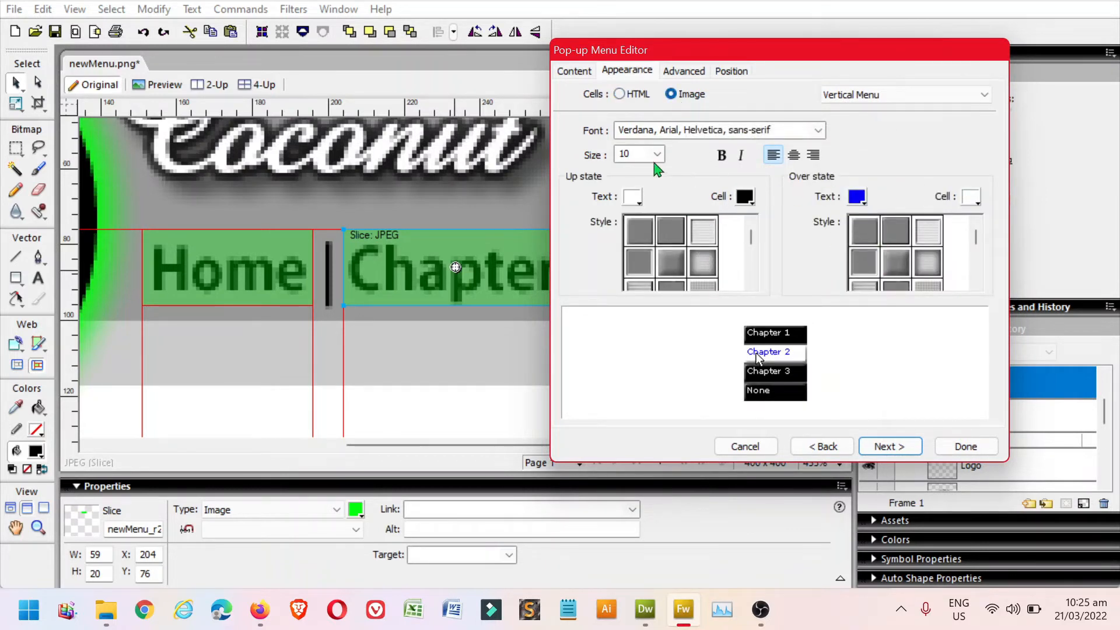
click(950, 99)
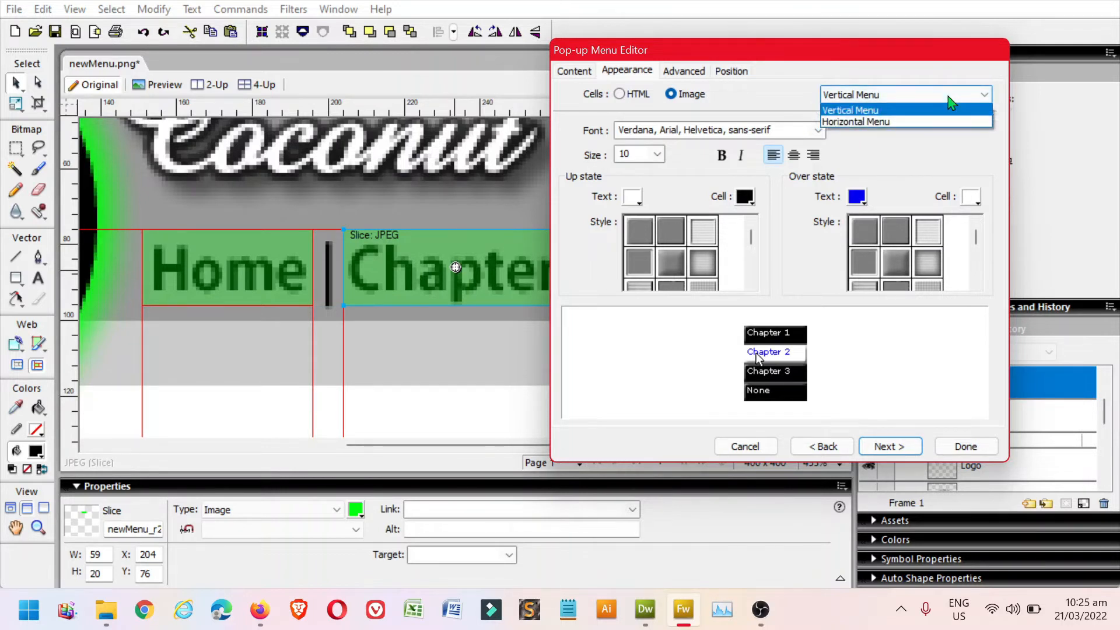
click(920, 122)
click(918, 99)
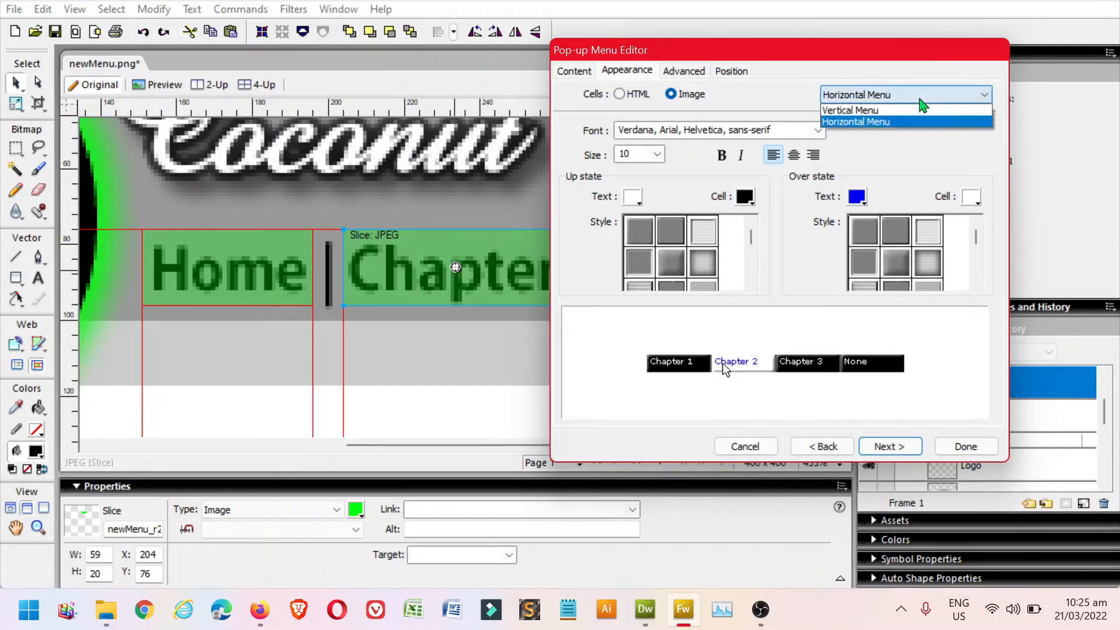
click(906, 112)
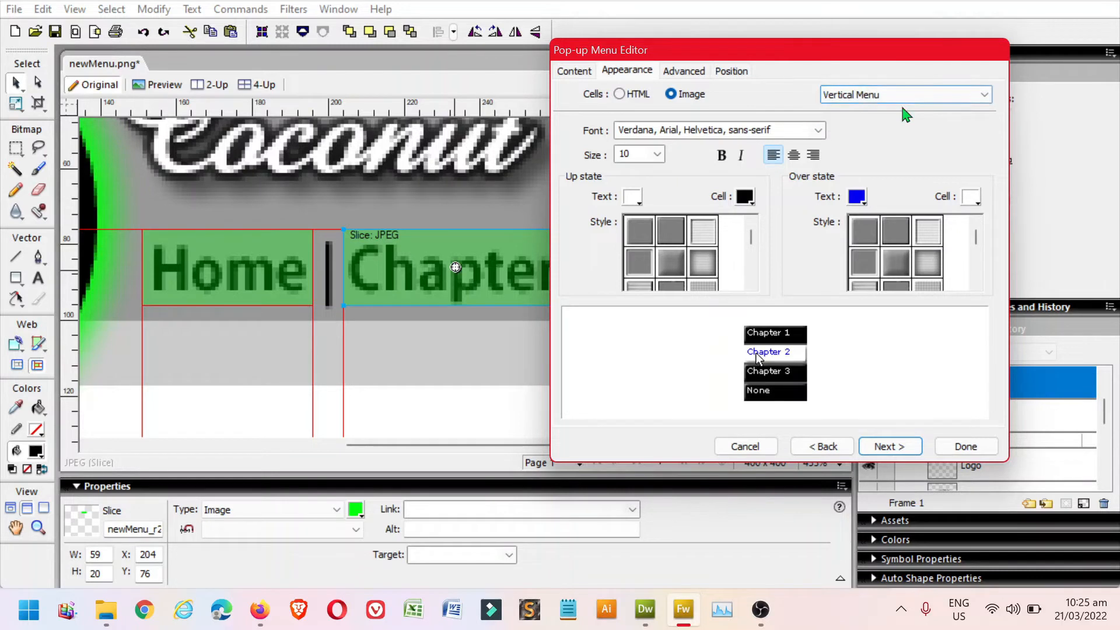
click(639, 97)
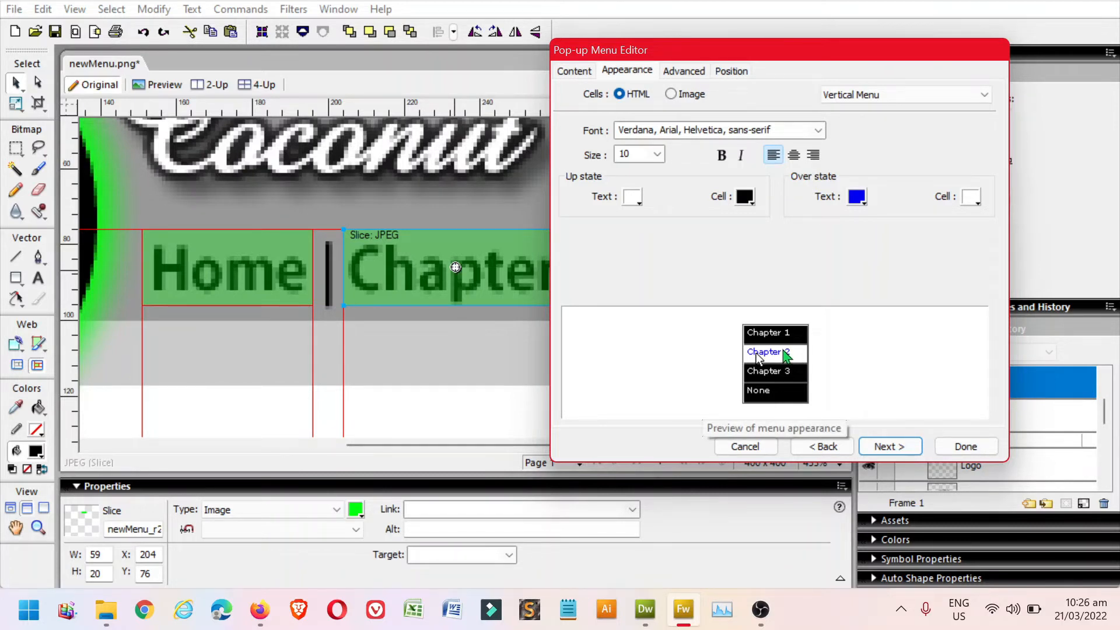
- Set the menu's up-state text color to black and its up-state cell color to dark gray #666666
click(633, 199)
click(744, 197)
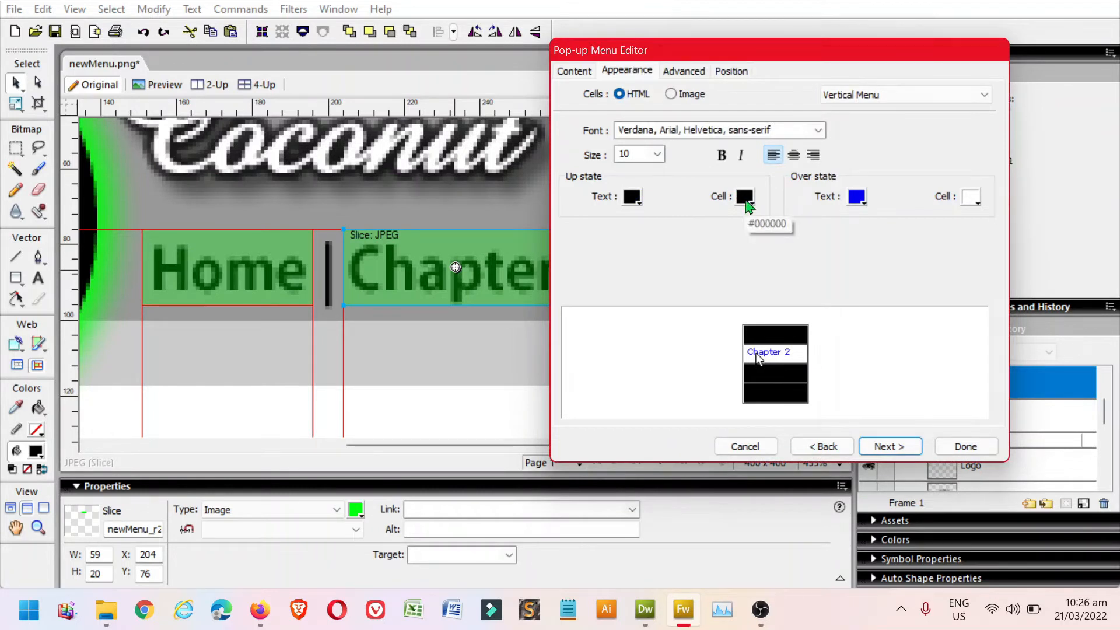
click(745, 198)
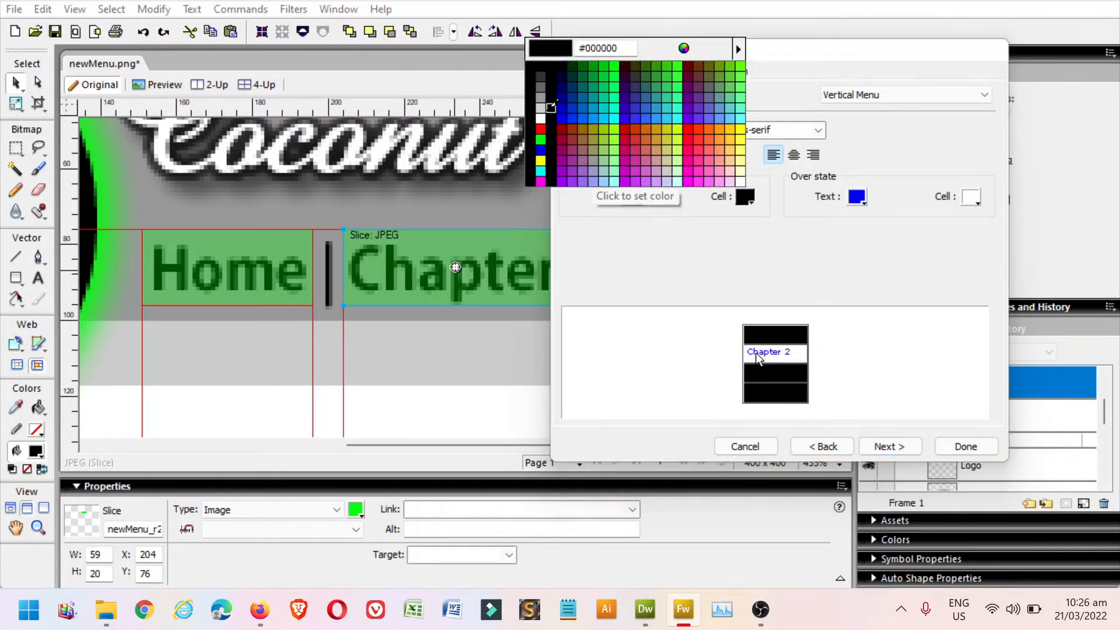
click(541, 98)
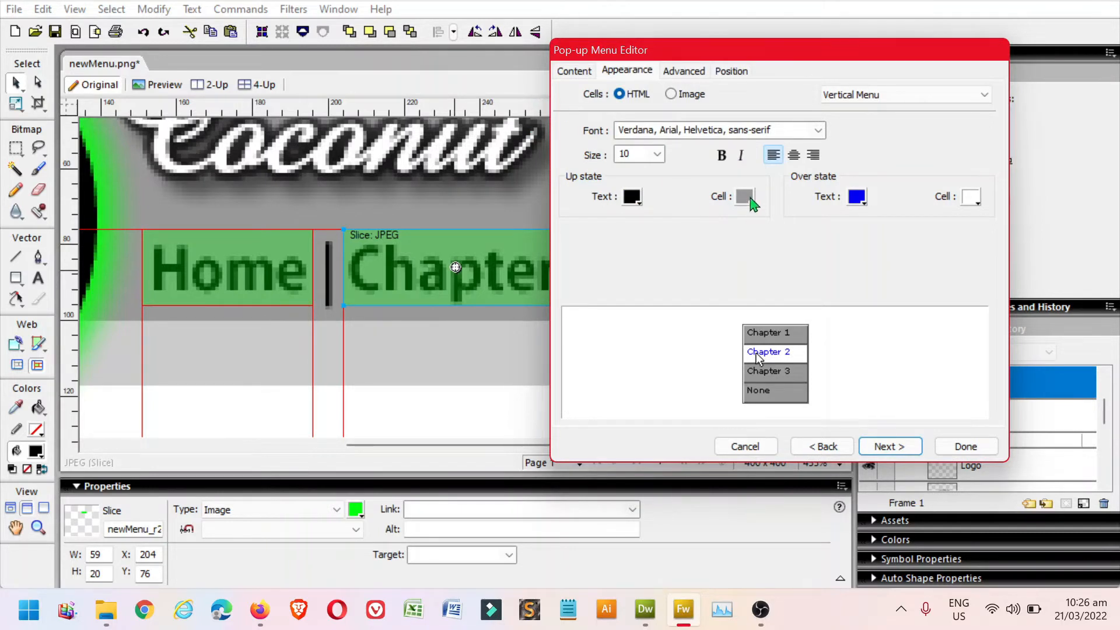
click(747, 199)
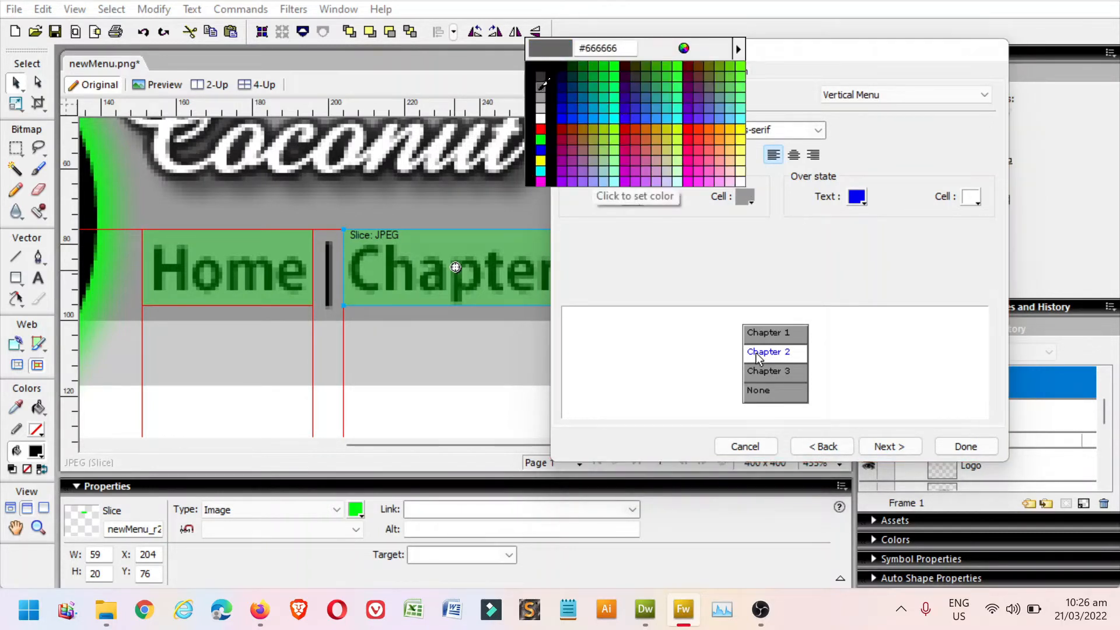
click(540, 93)
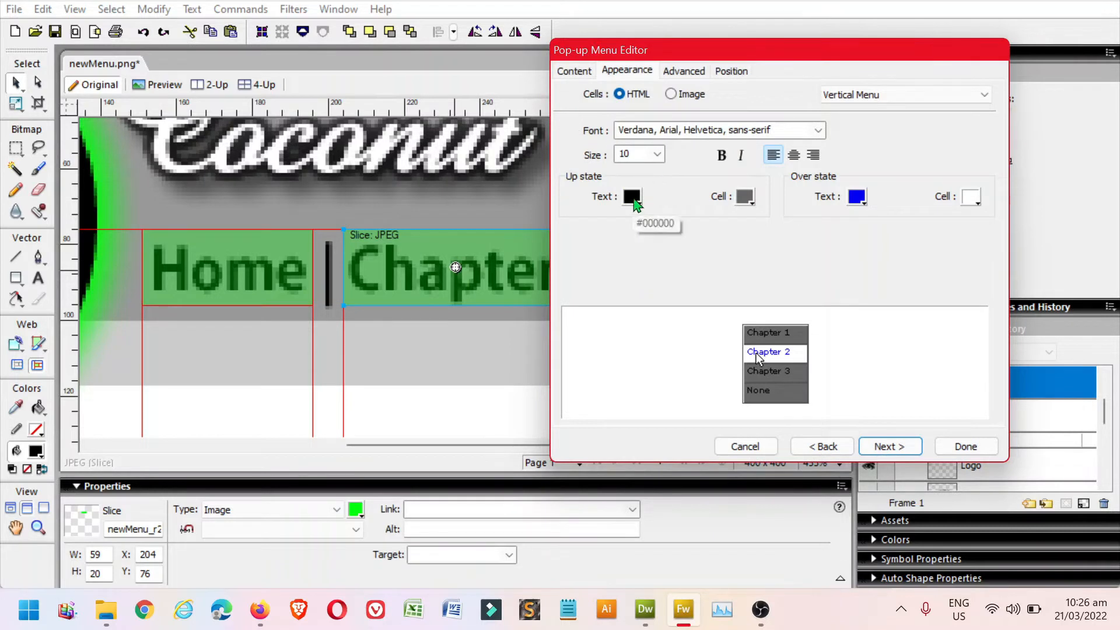
- Try yellow #FFFF00 for the menu's up-state text, and settle on white as its color
click(633, 198)
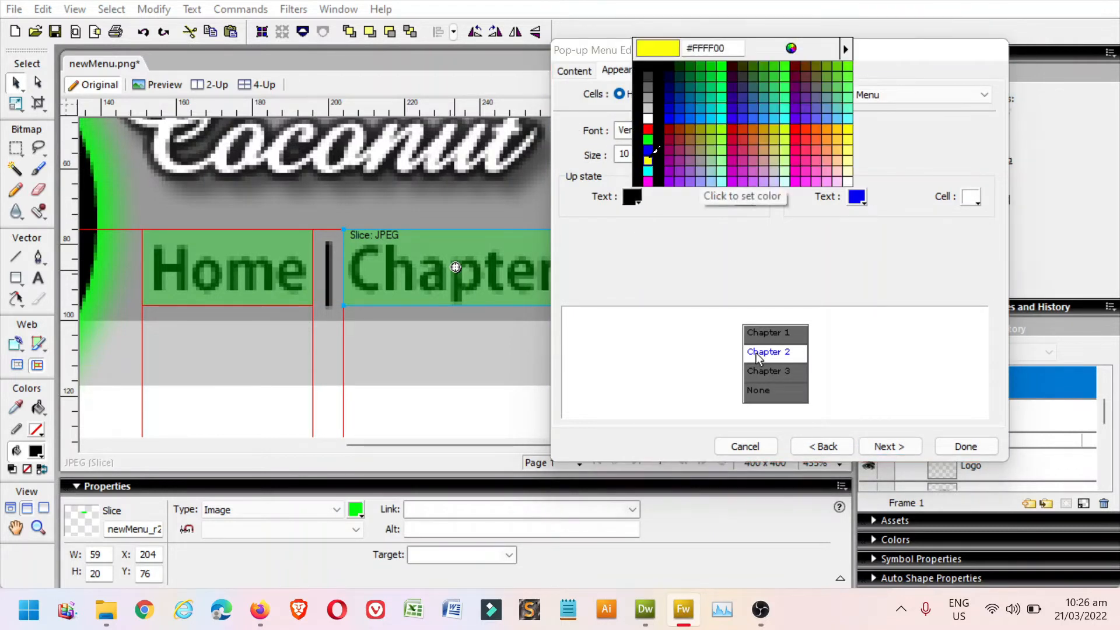
click(648, 158)
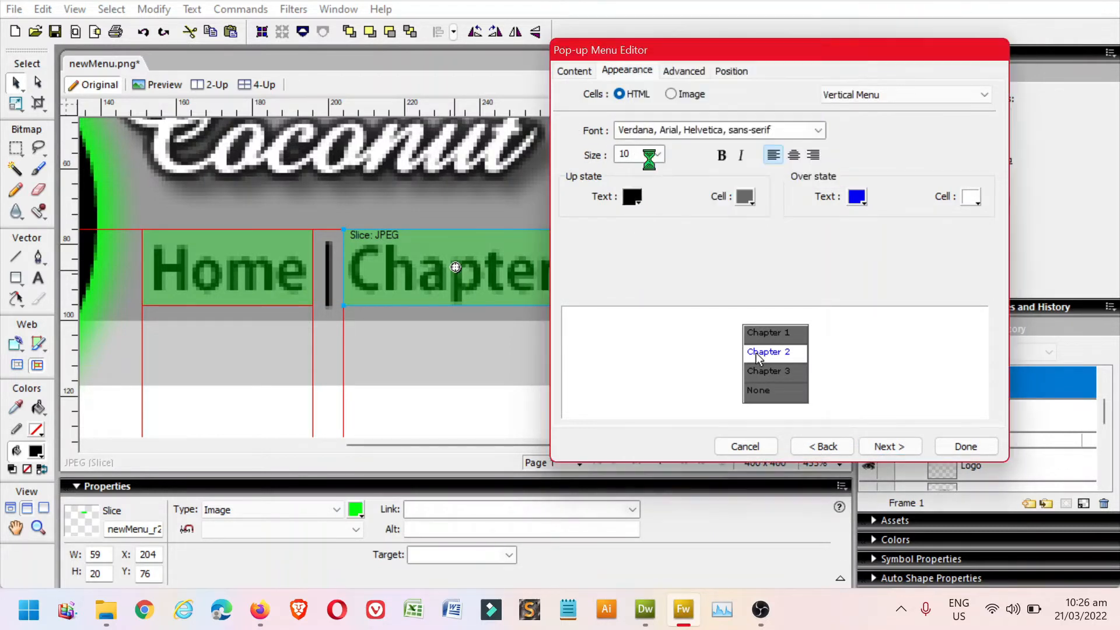
click(635, 198)
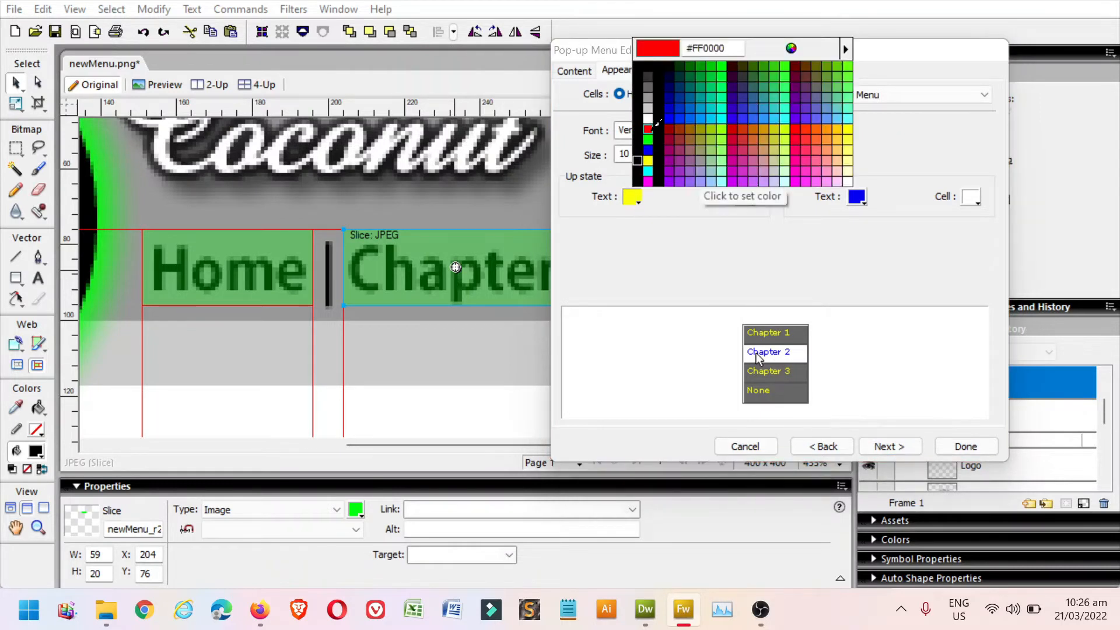
click(648, 118)
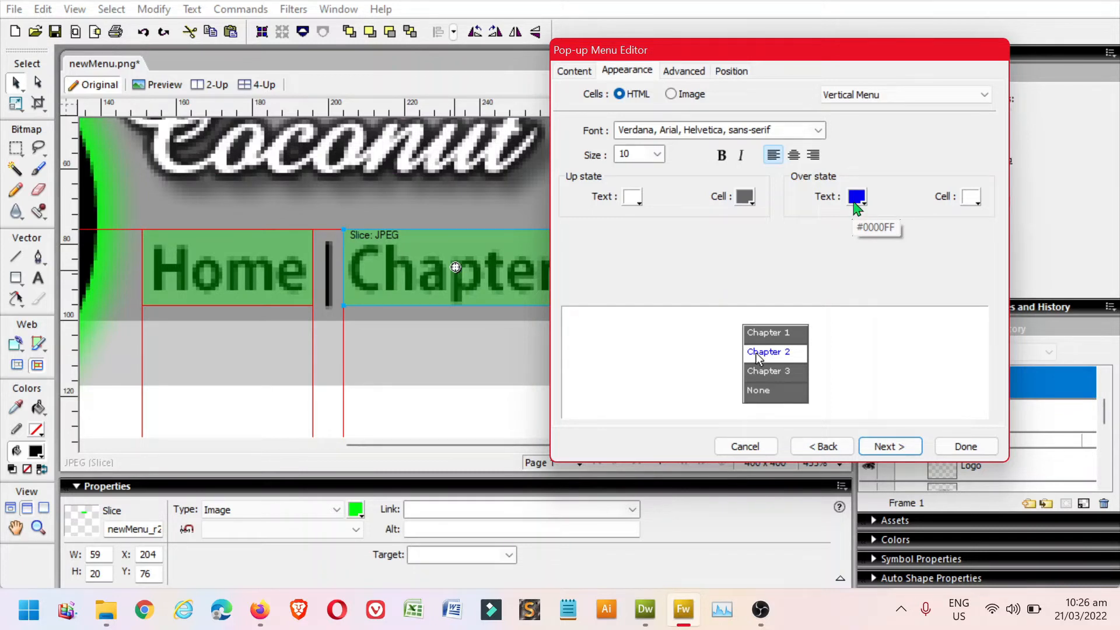
- Try red for the pop-up menu's over-state cell color, and settle on yellow
click(971, 198)
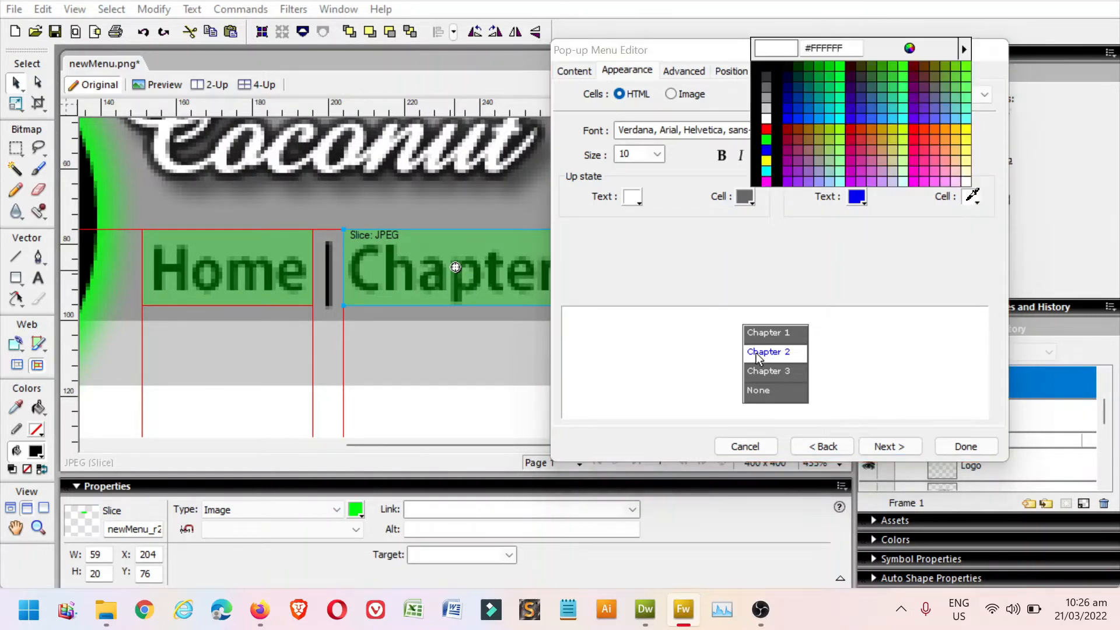
click(767, 128)
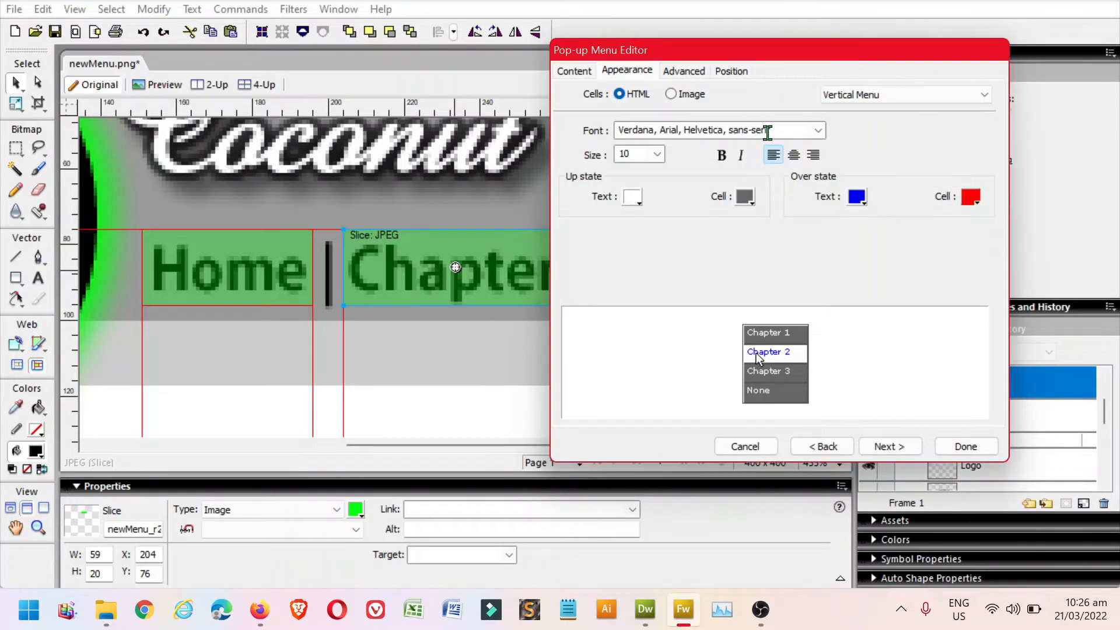
click(970, 201)
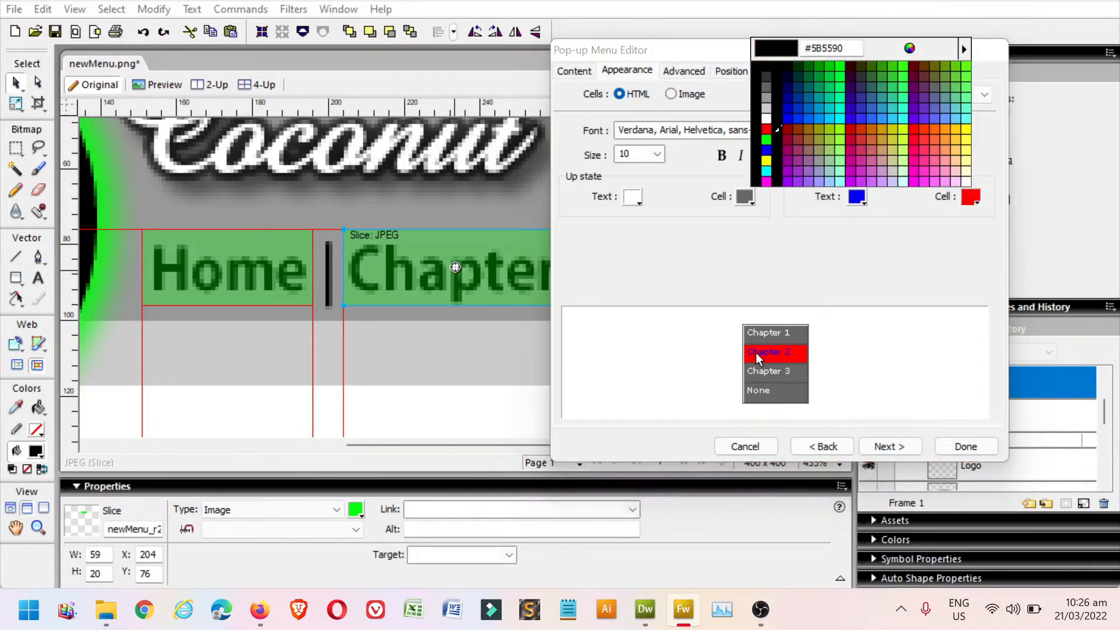
click(767, 160)
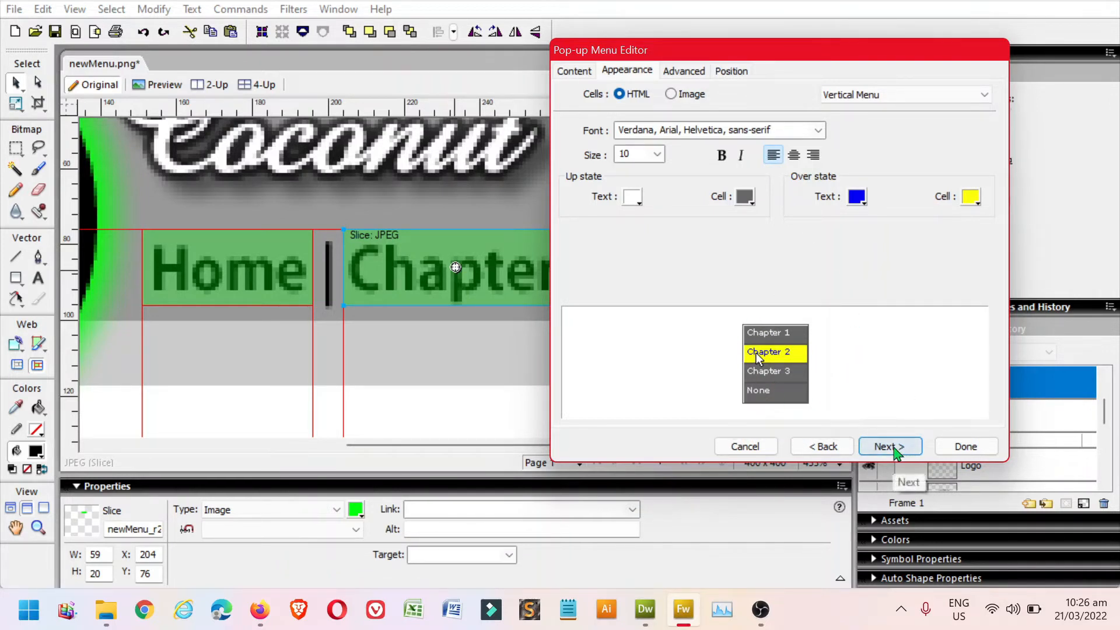
- Keep the advanced cell and border settings, set the menu position's Y offset to 15, and finish the pop-up menu
click(895, 447)
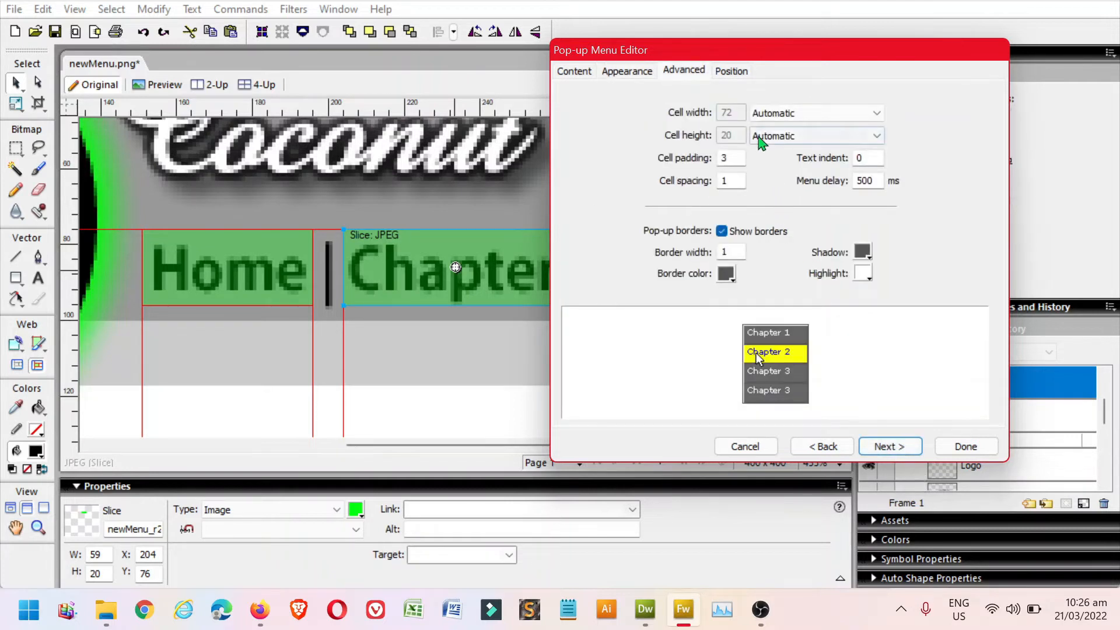
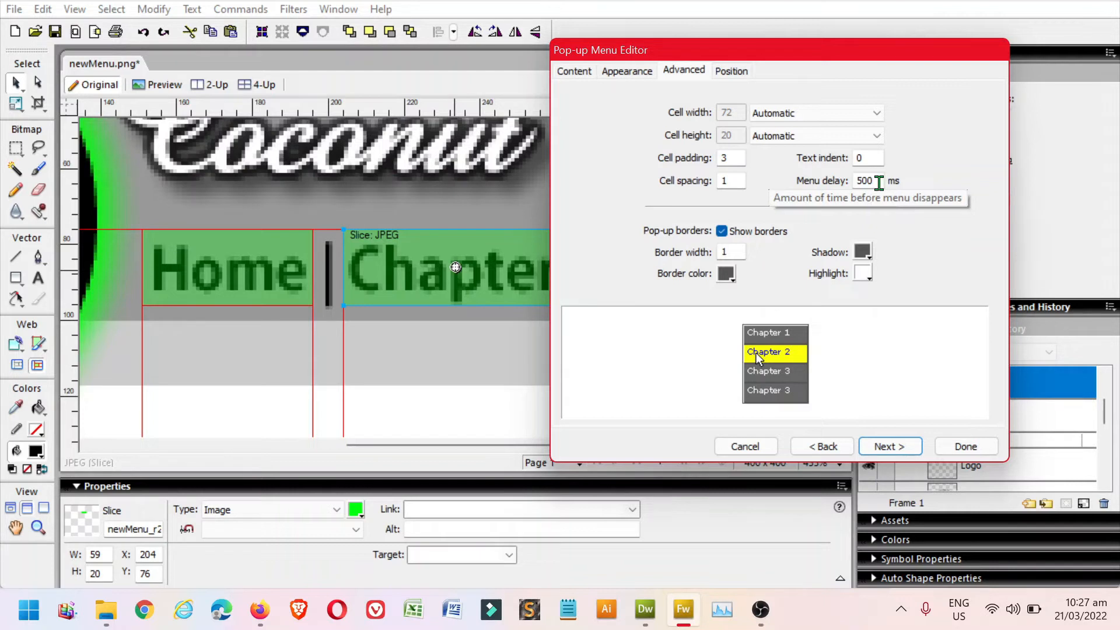
click(892, 447)
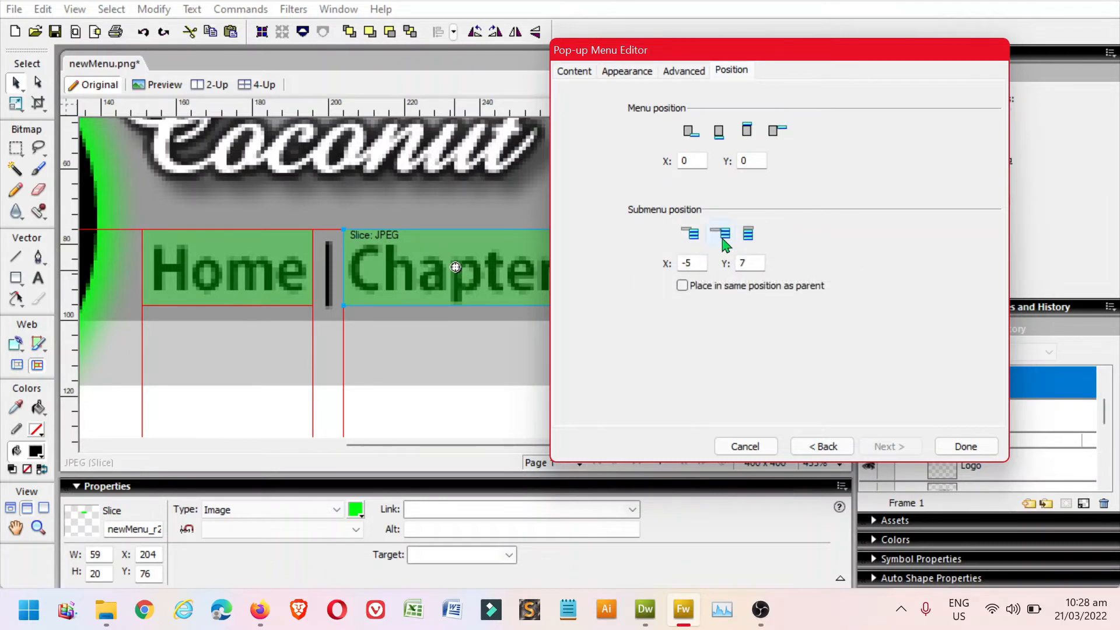
double_click(747, 160)
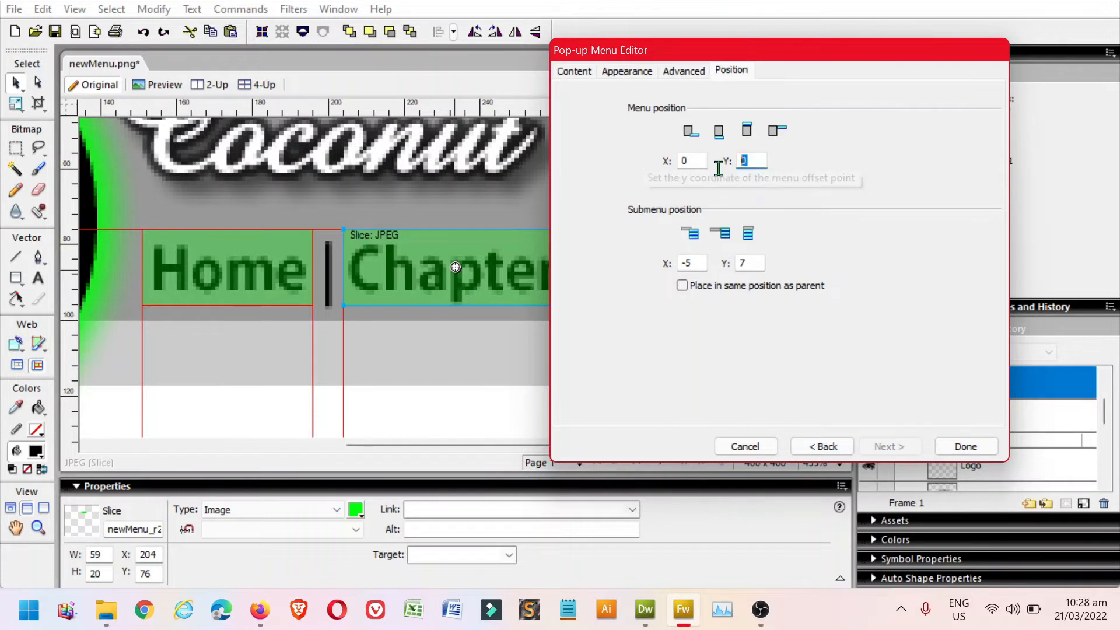
text(15)
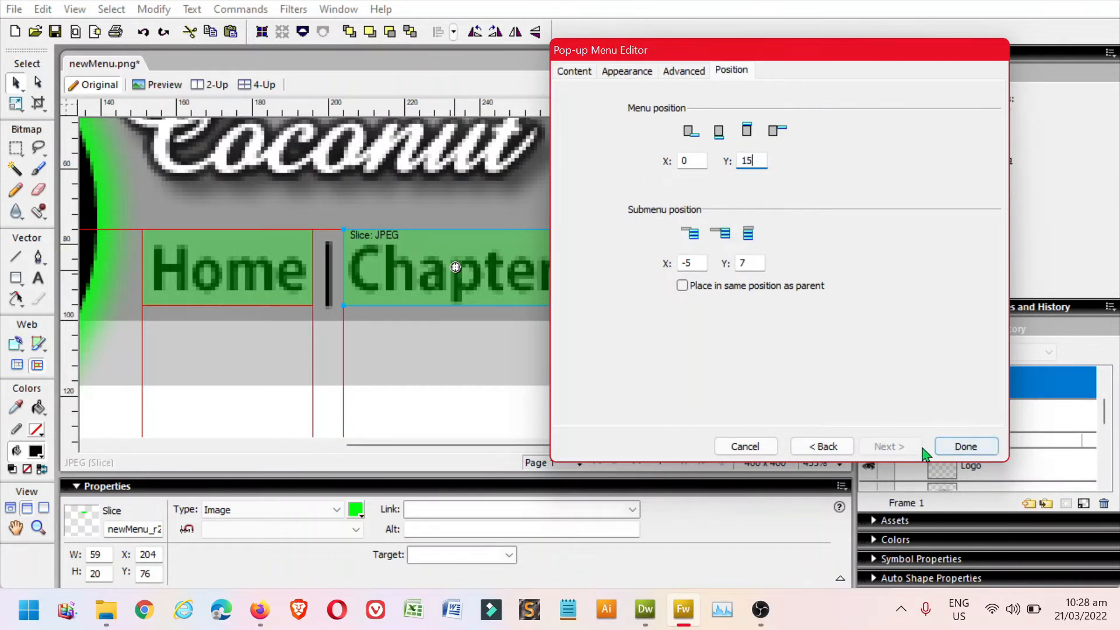
click(965, 447)
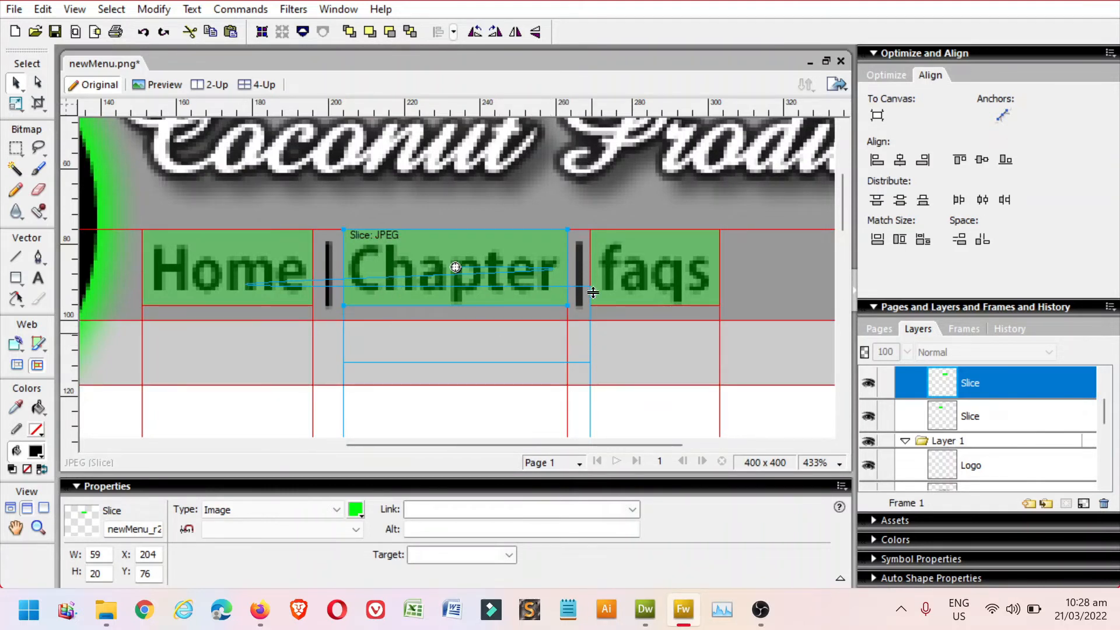
- Edit the Chapter slice's pop-up menu again and set its menu position Y offset to 20
click(456, 268)
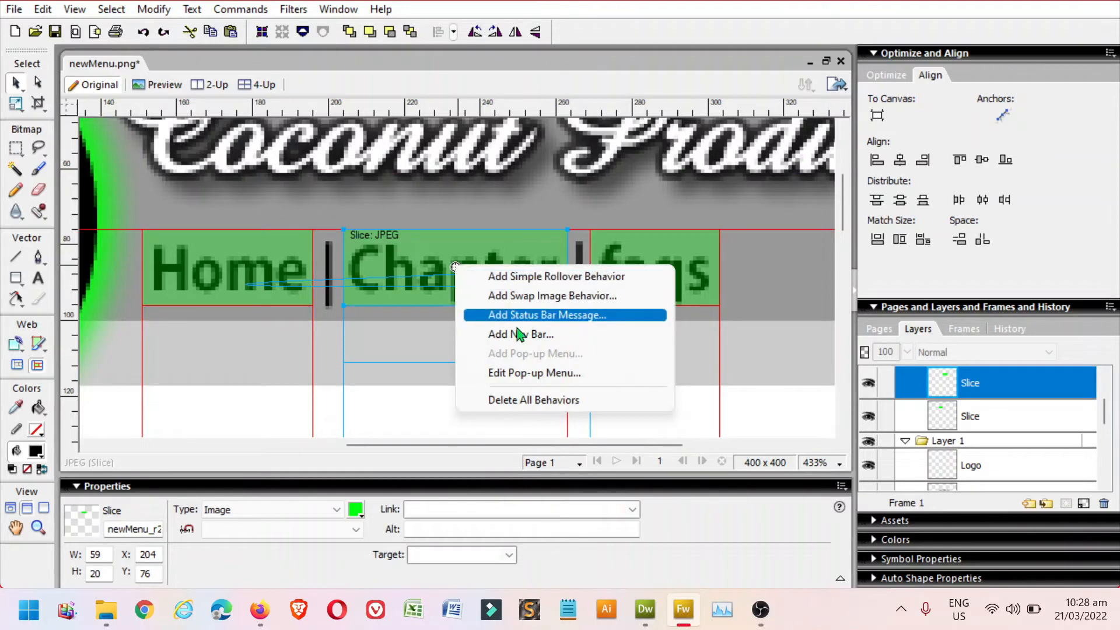
click(546, 374)
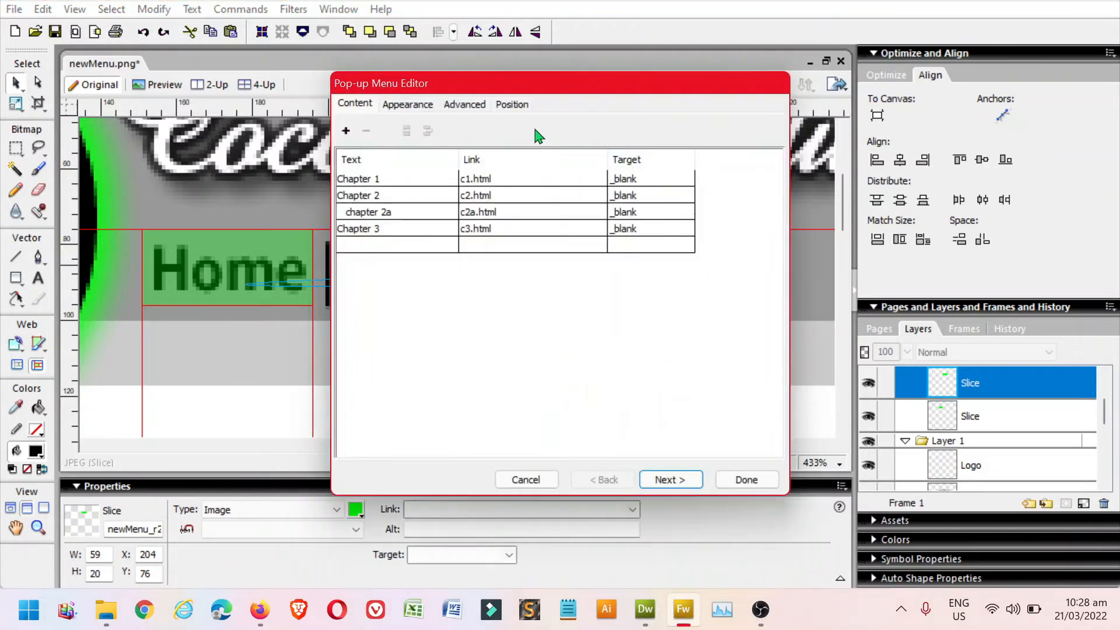
click(512, 105)
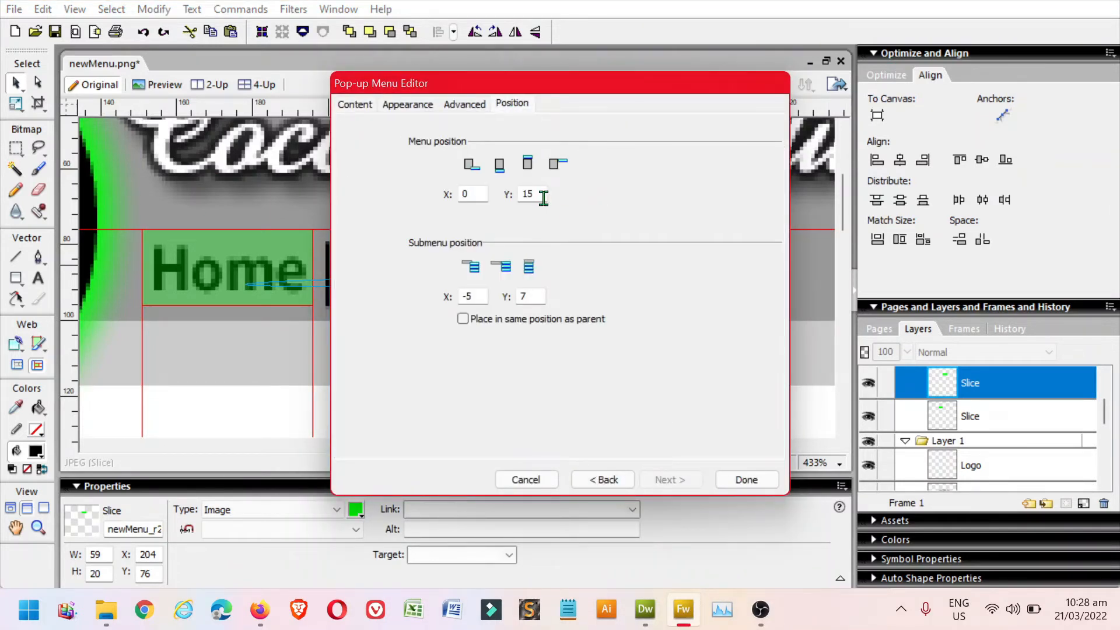
drag(544, 195, 514, 193)
text(20)
click(766, 483)
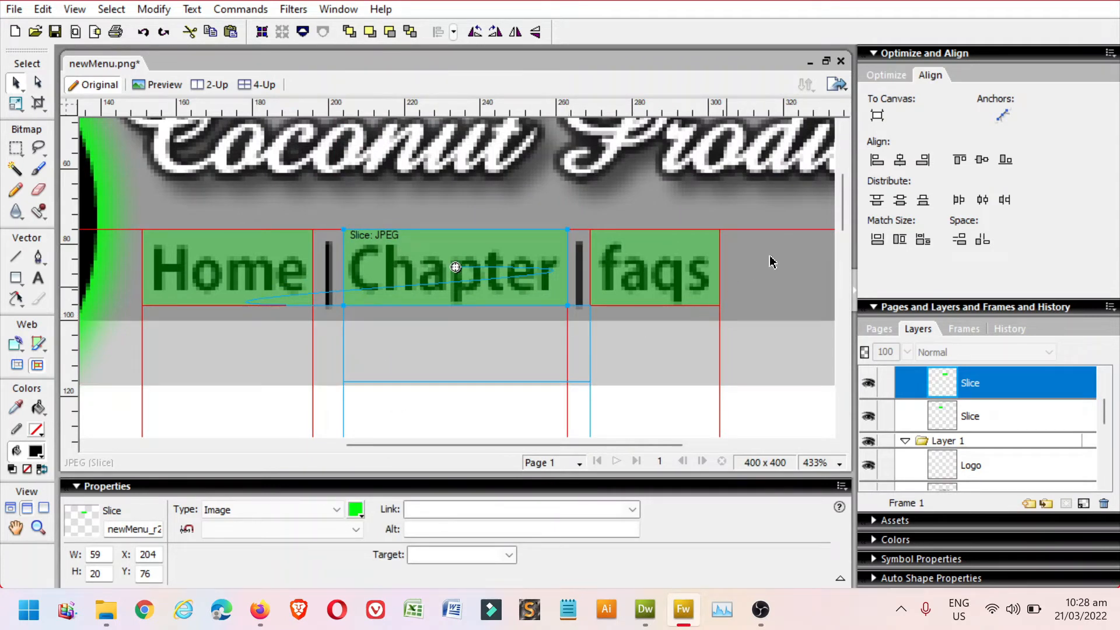
- Link the faqs slice to faqs.html with the alt text "frequently asked questions" and the target _self
click(656, 273)
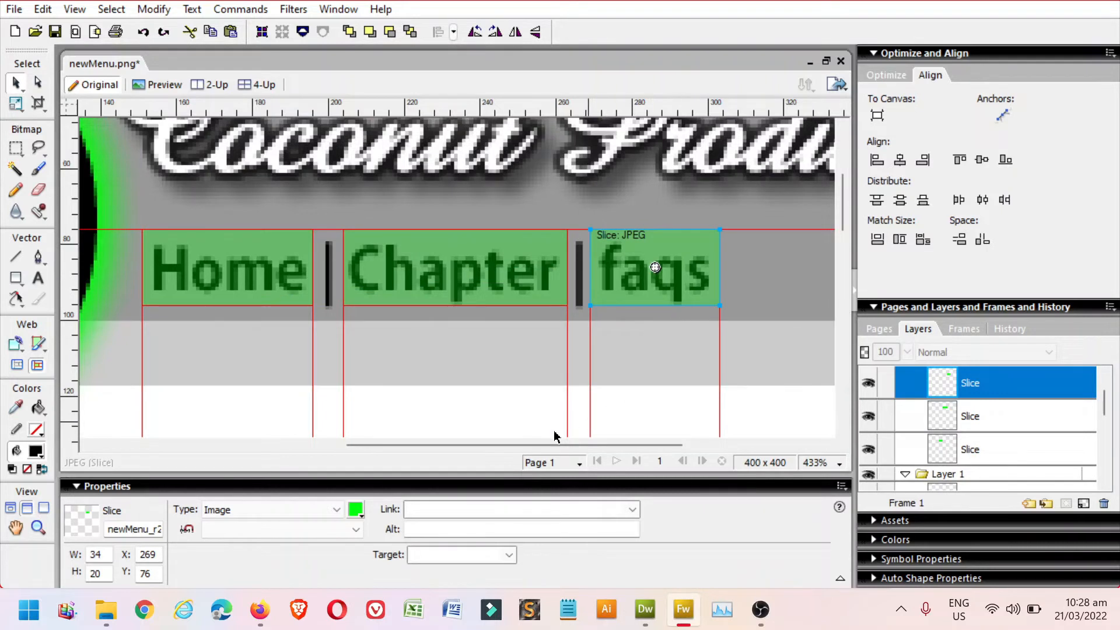
click(488, 508)
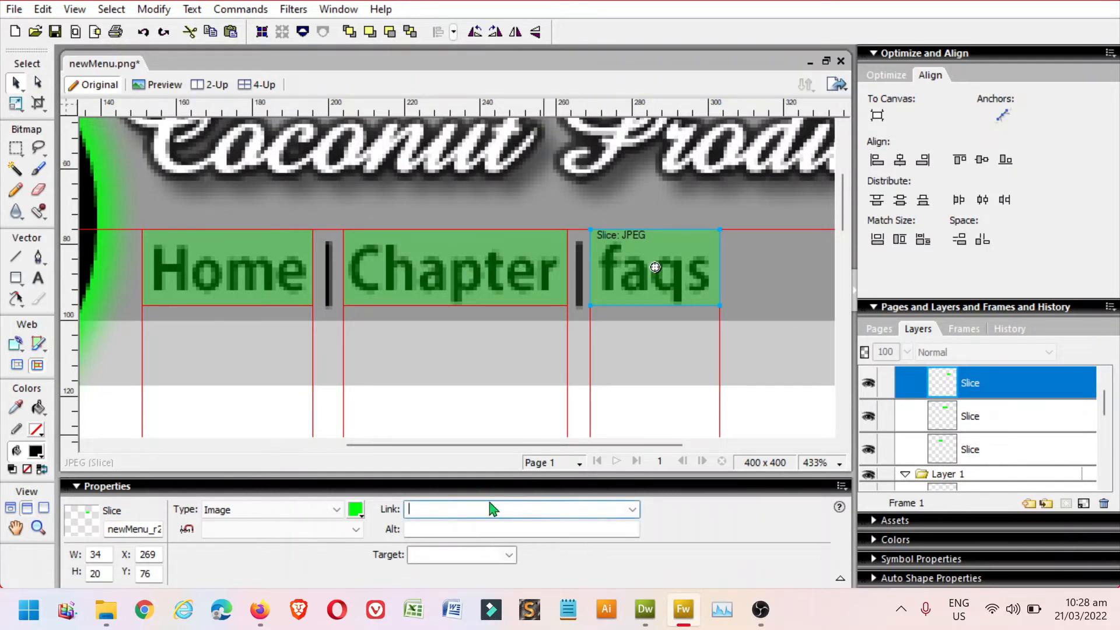
text(faqs.html)
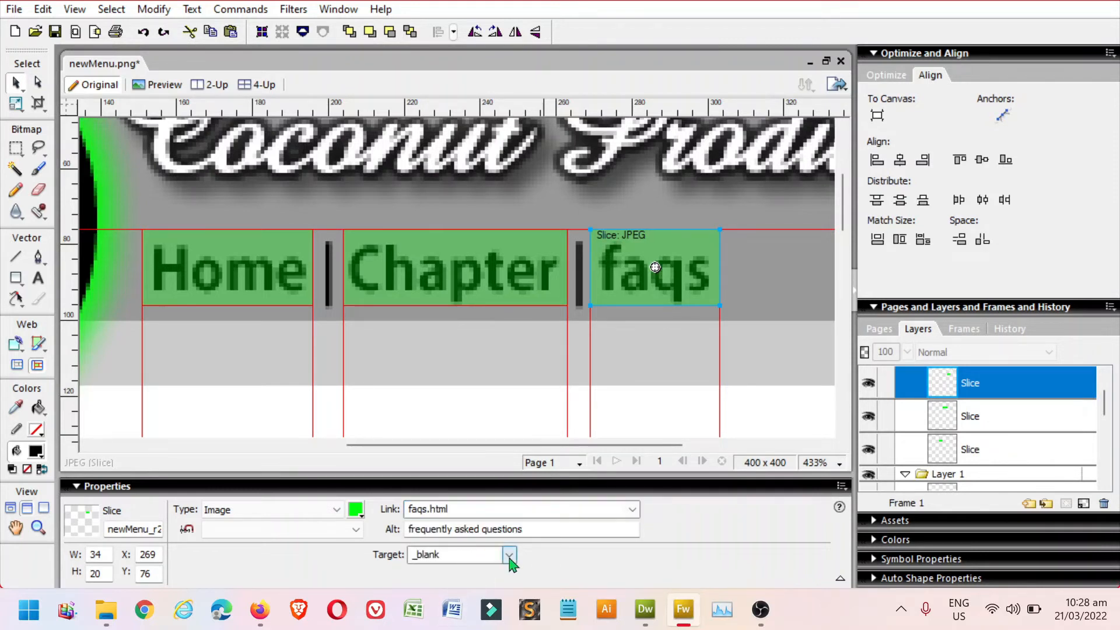
click(509, 558)
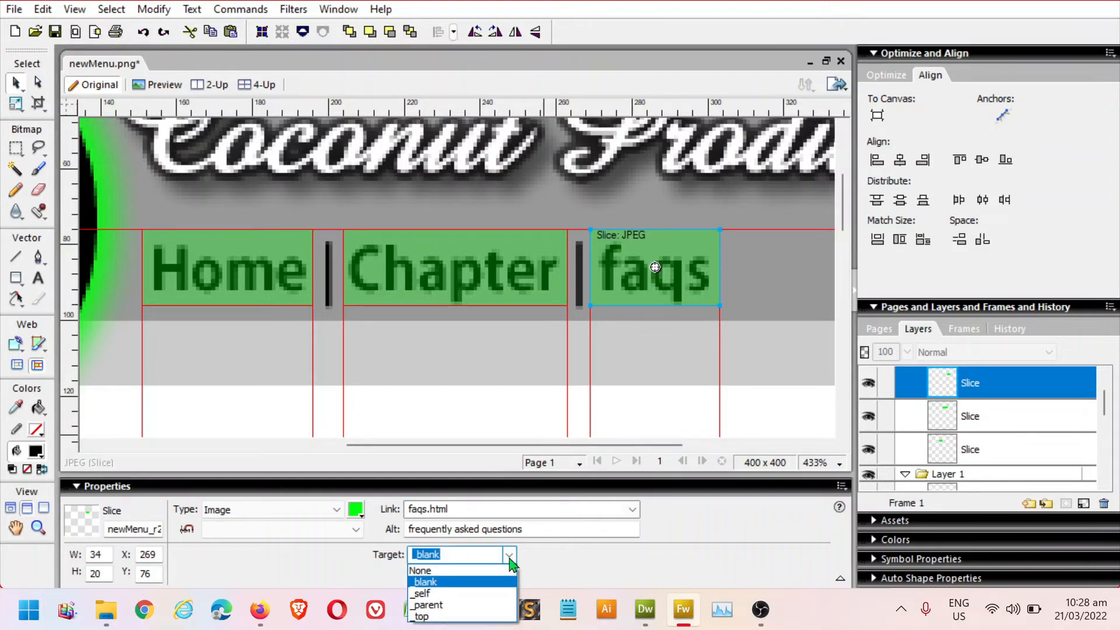
click(460, 593)
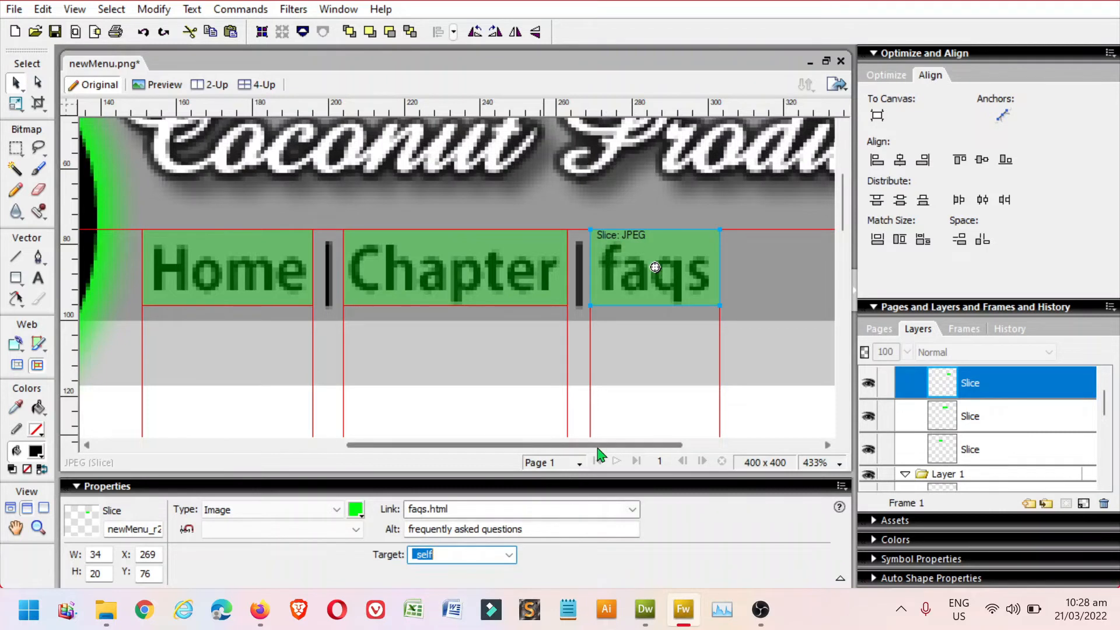
- Preview the page in the primary browser and view it enlarged and at 100% zoom
click(838, 86)
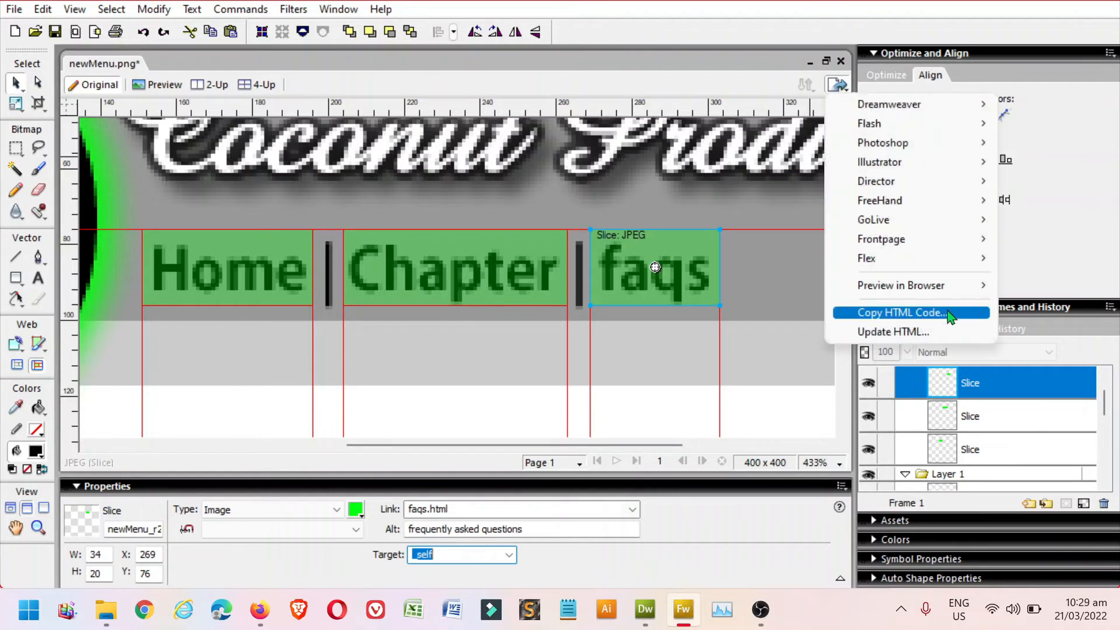
mouse_move(933, 285)
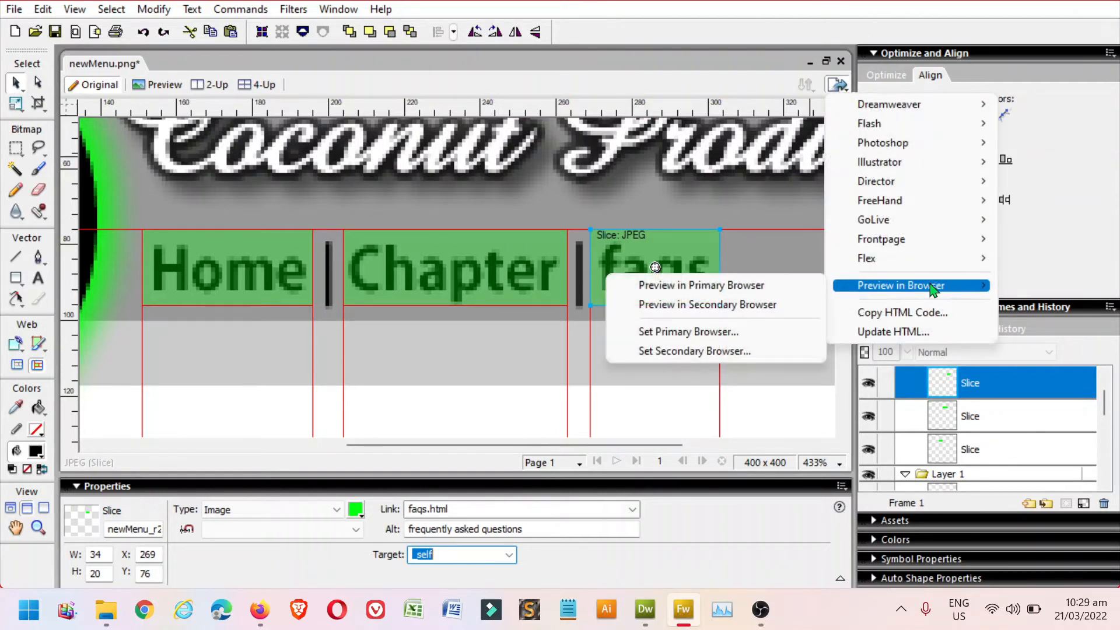
click(765, 291)
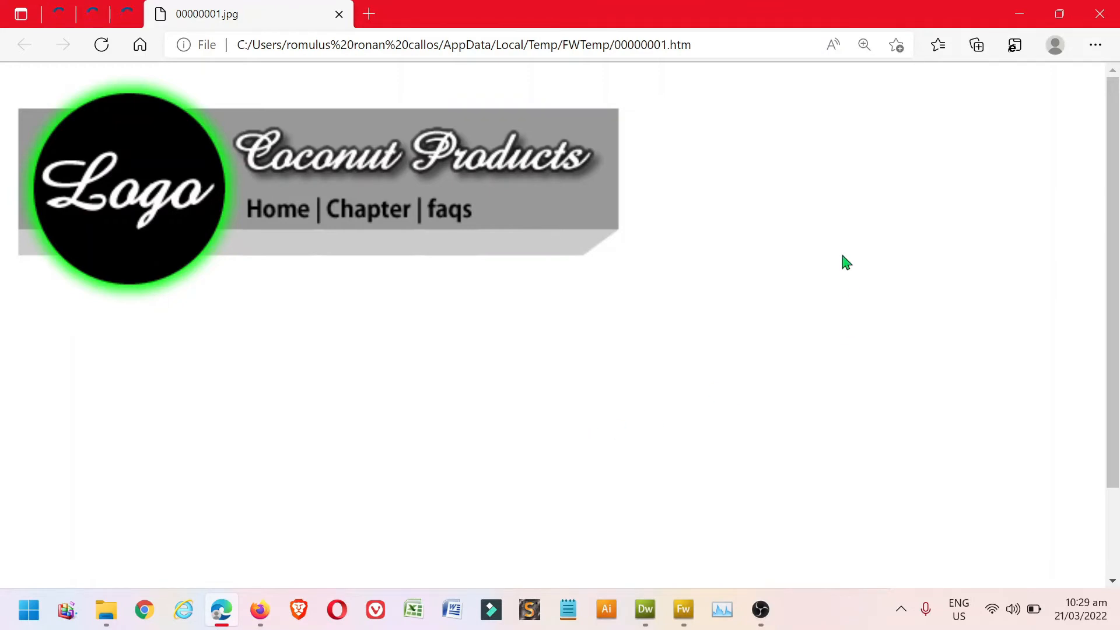
key(ctrl+0)
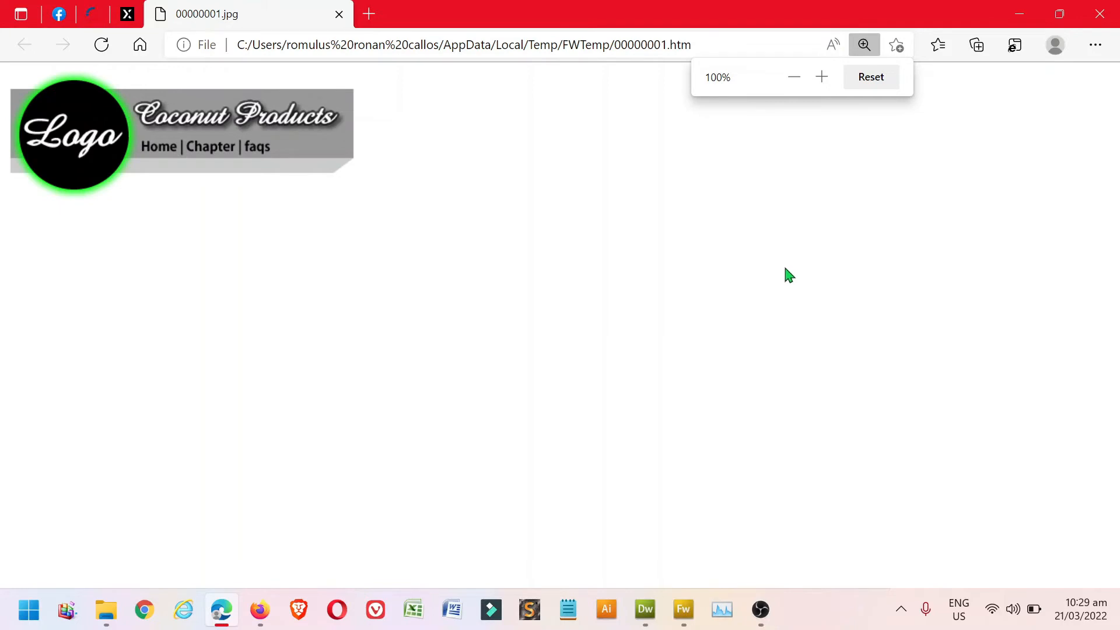
key(ctrl+plus)
key(ctrl+plus)
key(ctrl+plus)
key(ctrl+plus)
key(ctrl+plus)
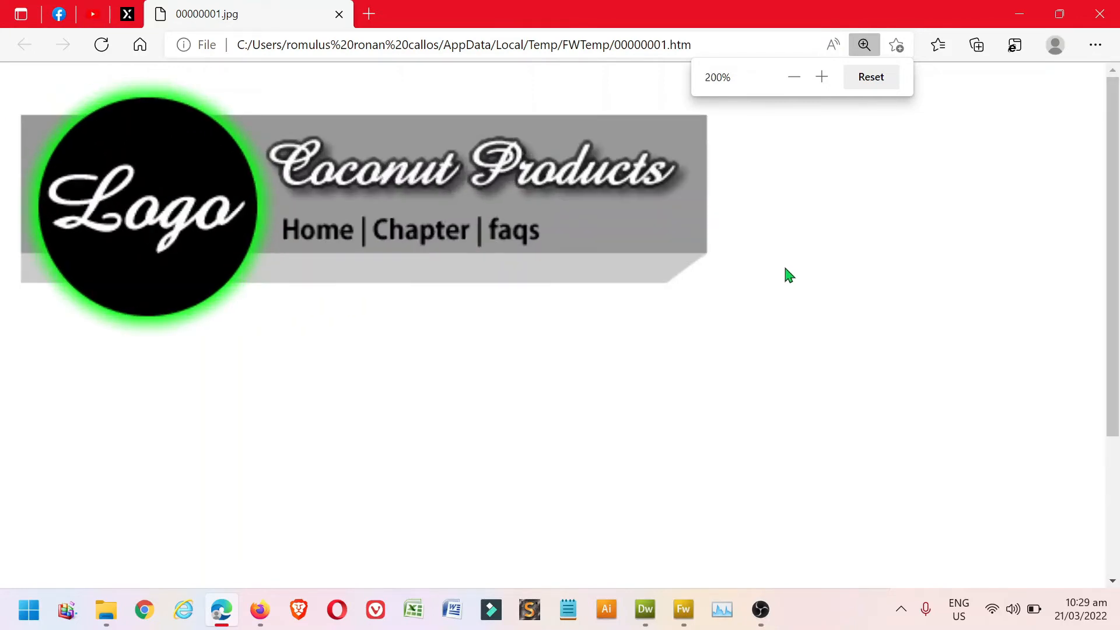
key(ctrl+minus)
key(ctrl+minus)
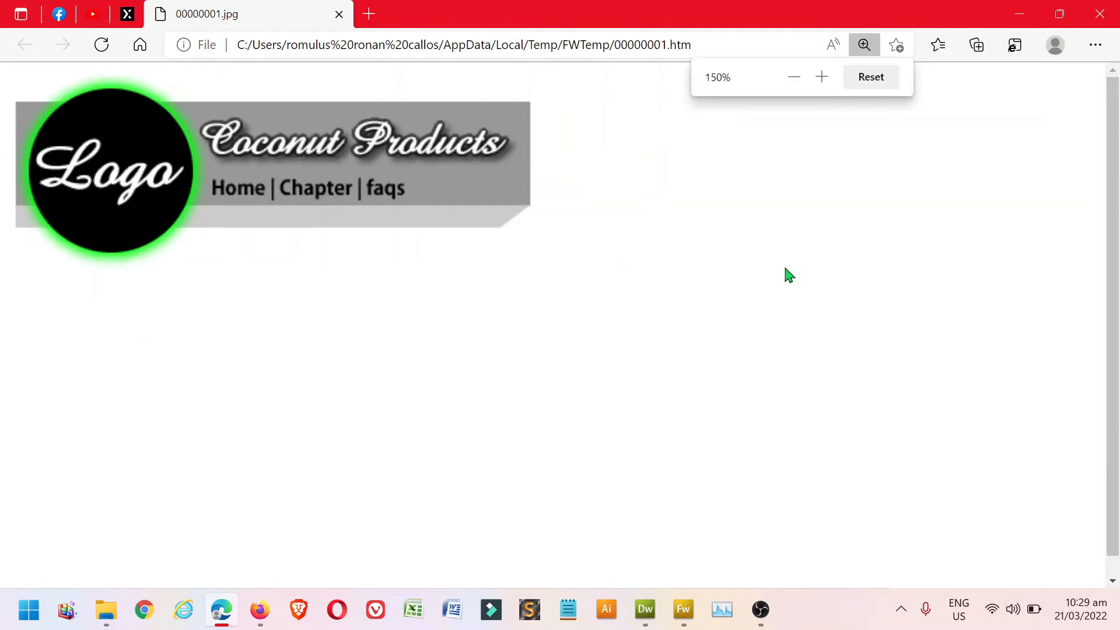
key(ctrl+0)
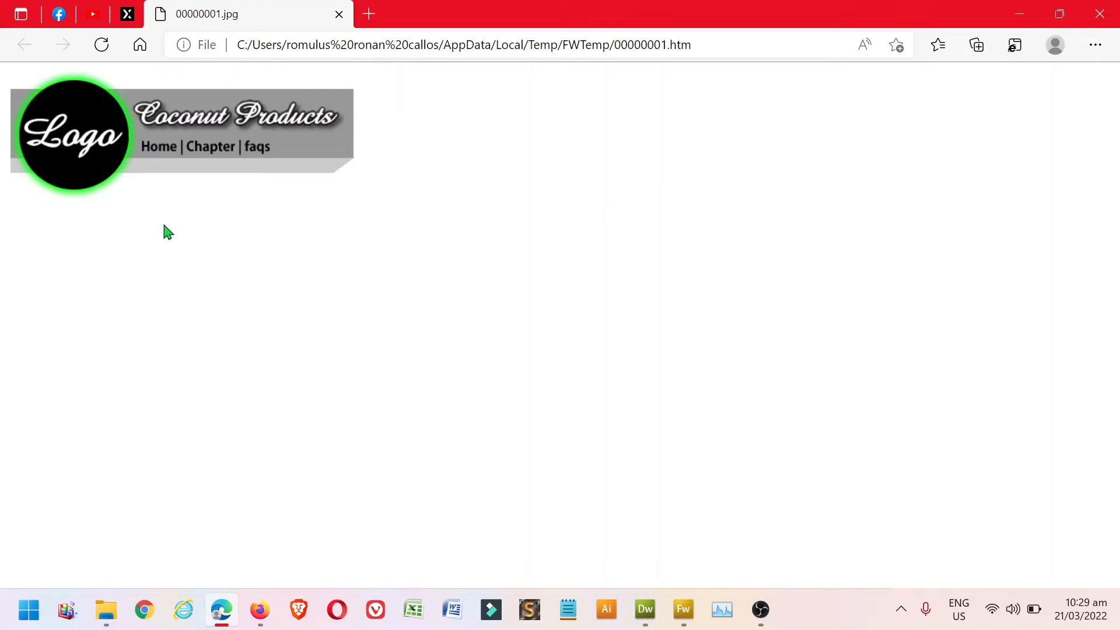
- Examine the Chapter pop-up menu's entries in the browser preview at 100% and 150% zoom
mouse_move(219, 153)
mouse_move(217, 188)
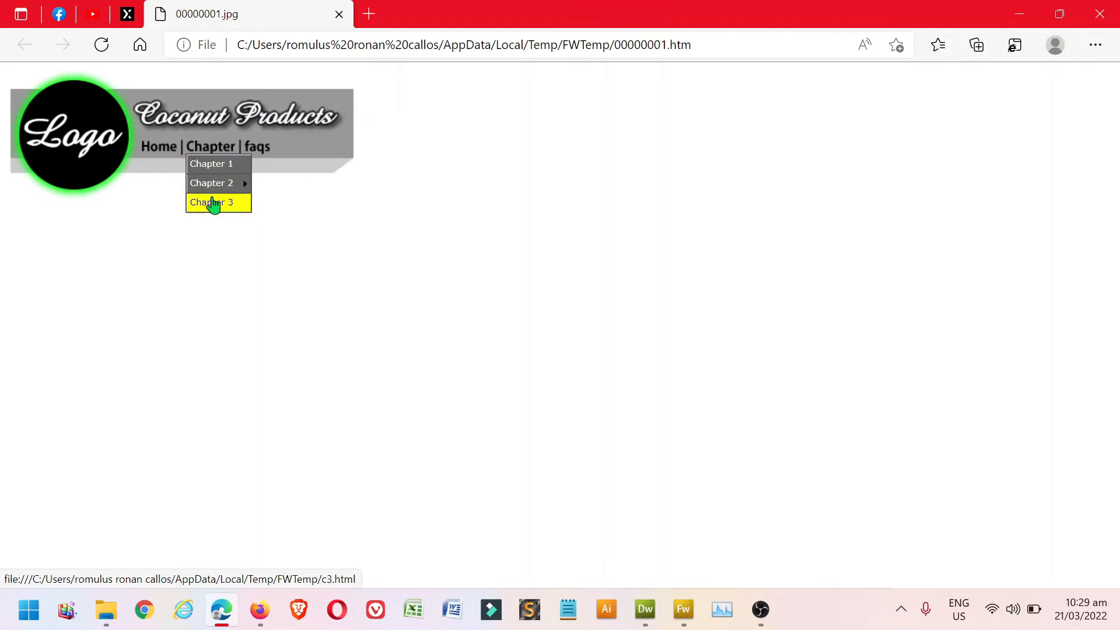
key(ctrl+plus)
key(ctrl+plus)
key(ctrl+plus)
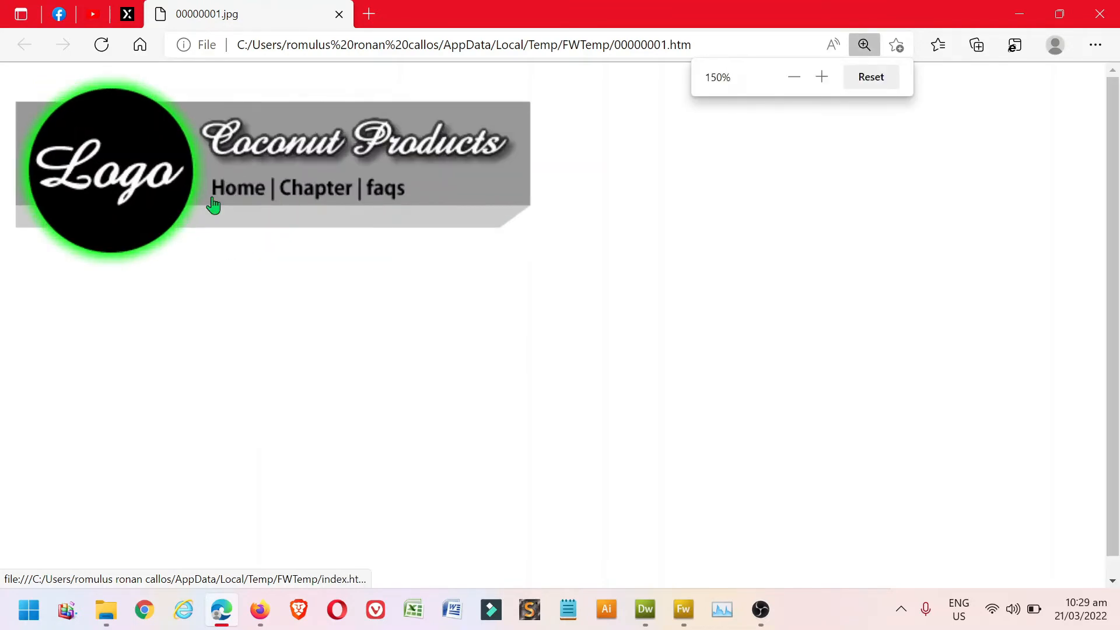
mouse_move(324, 208)
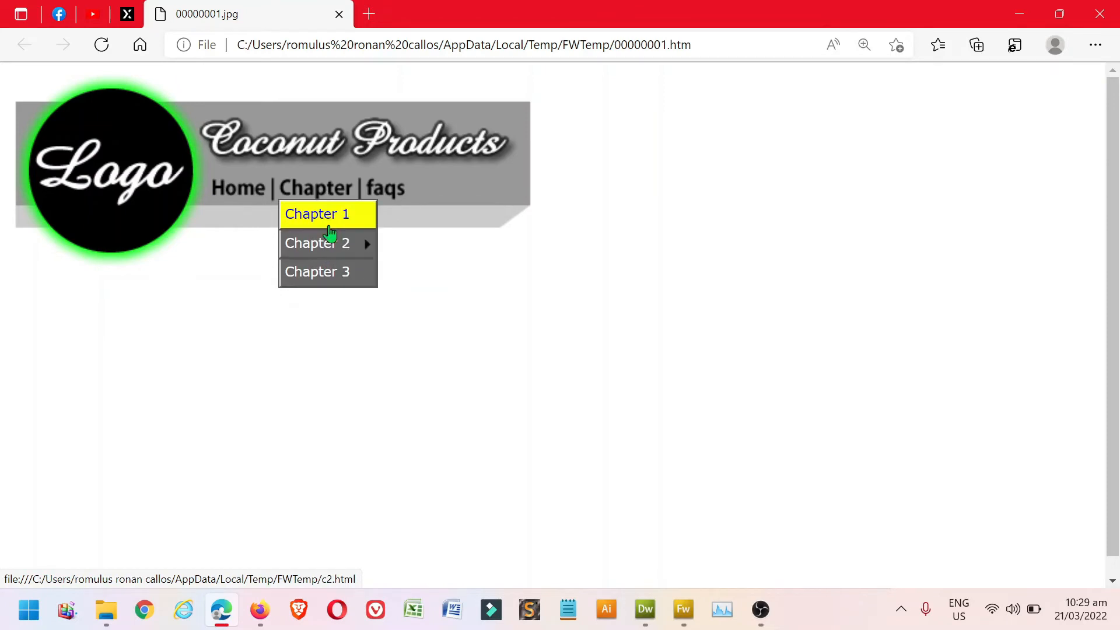
mouse_move(330, 245)
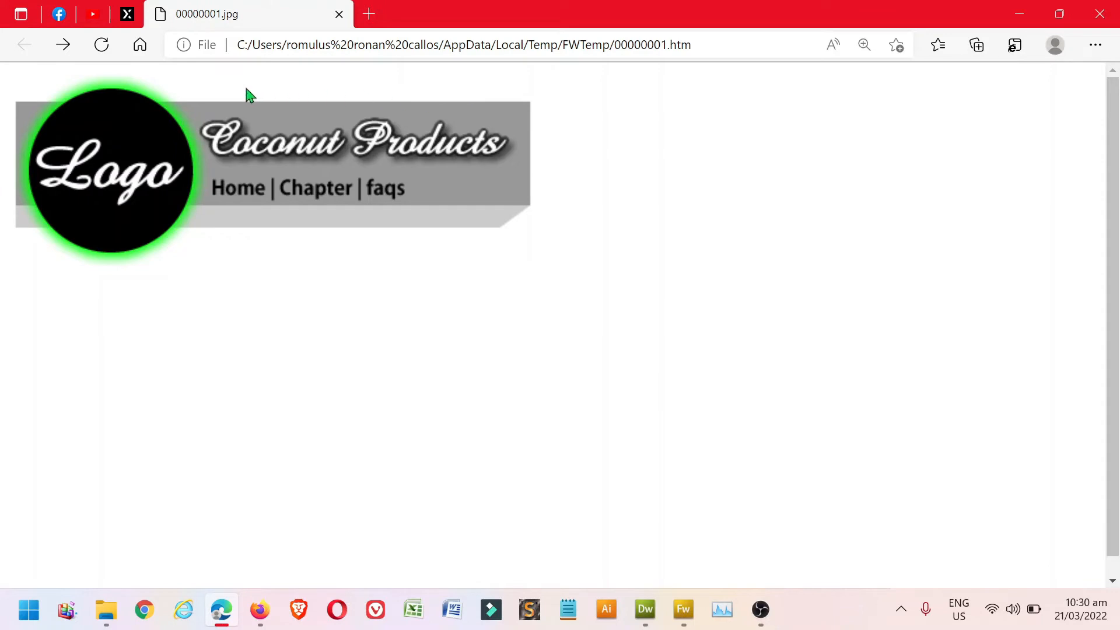
- Test the Home link and the menu's Chapter 1 link, returning to the preview page after each
click(240, 196)
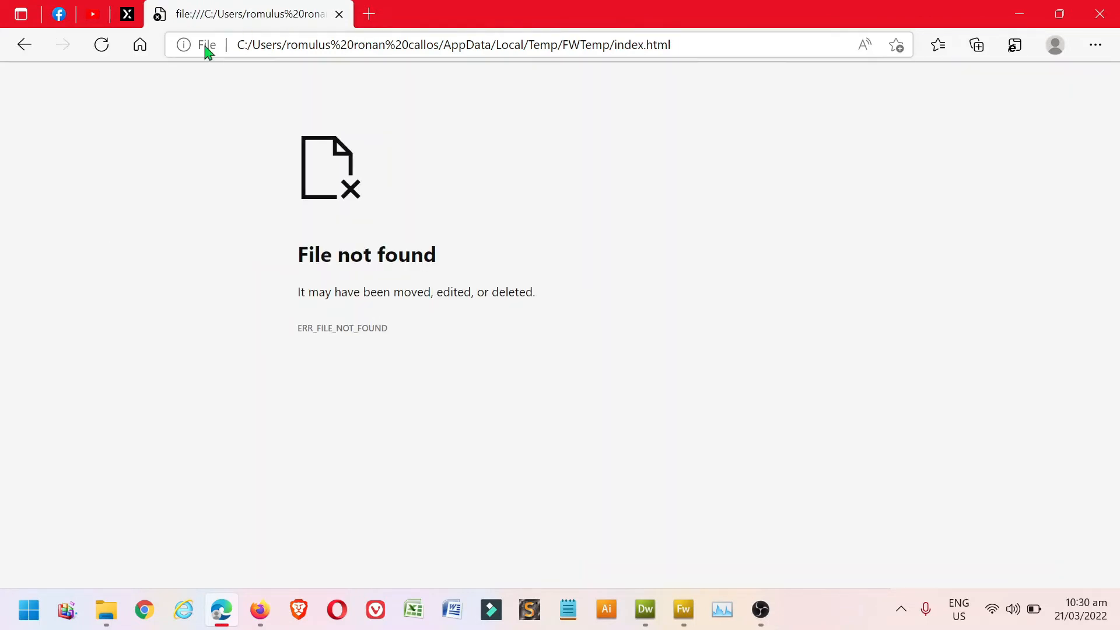
drag(614, 46, 704, 46)
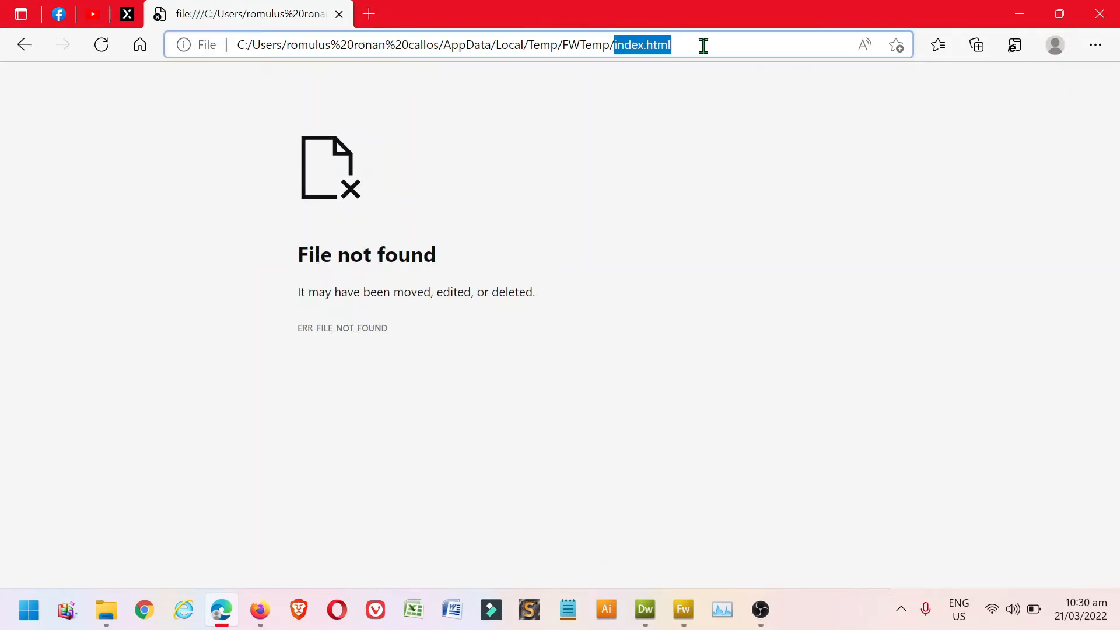
click(25, 50)
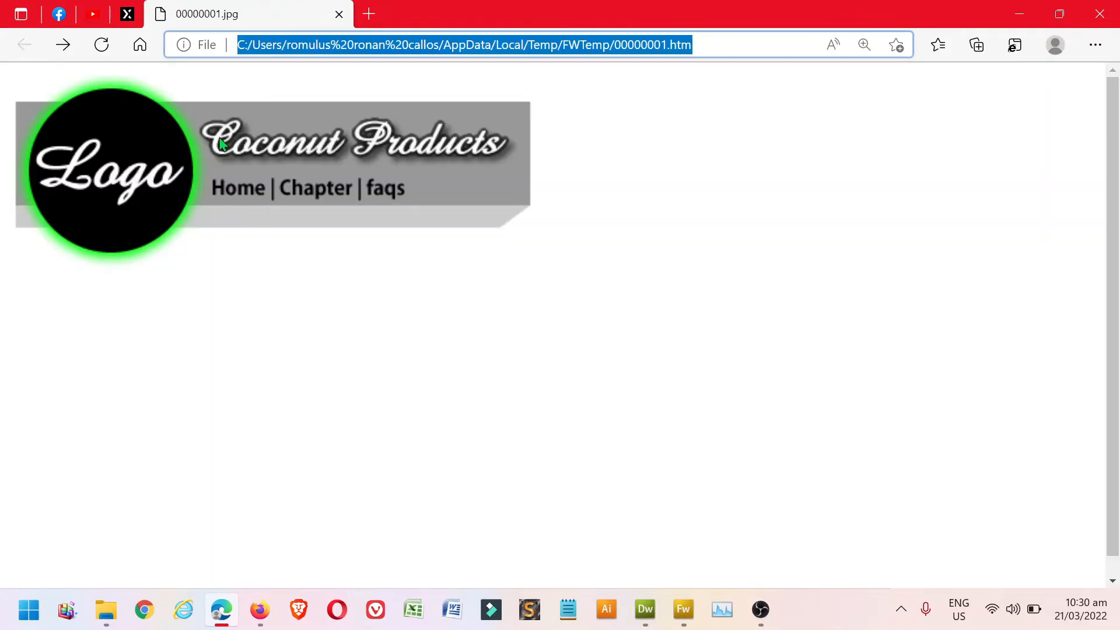
click(327, 219)
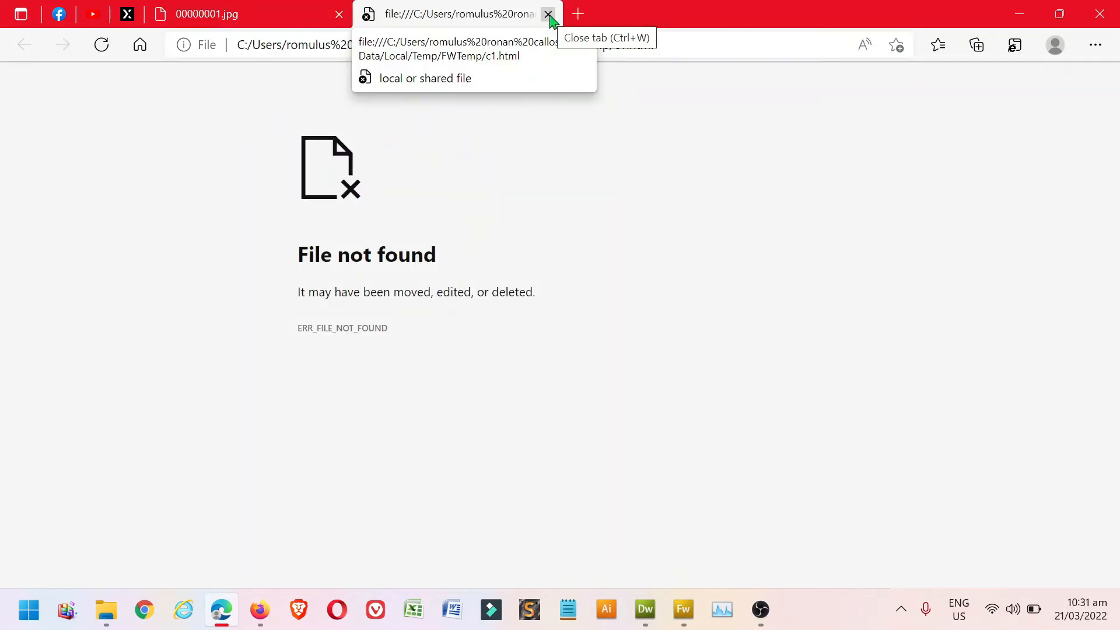
click(549, 14)
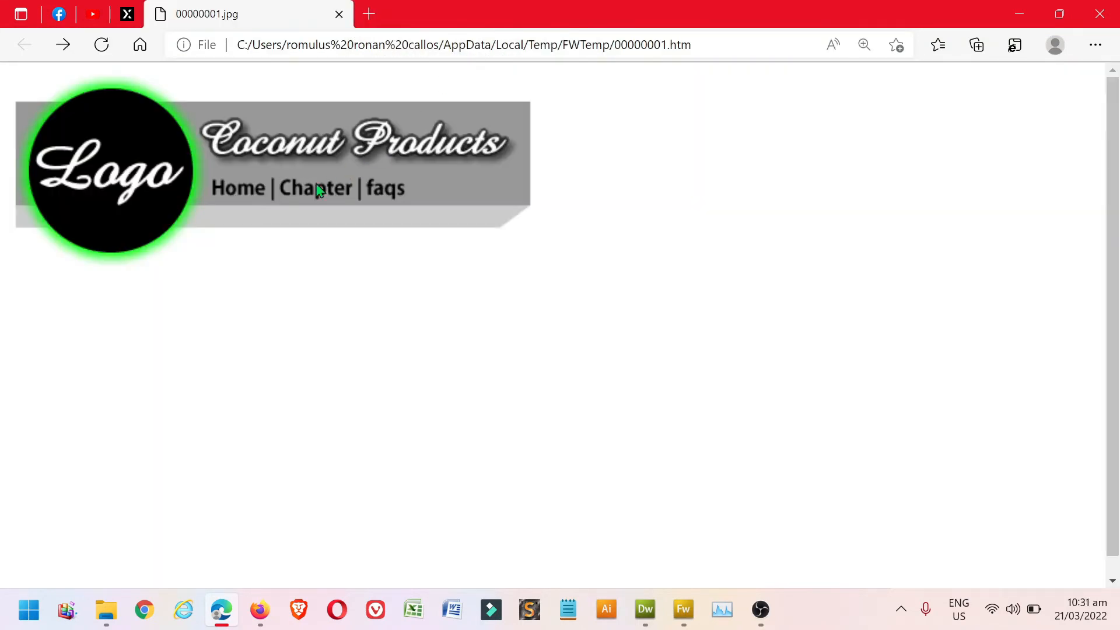
- Test the Chapter 2 and Chapter 3 links of the pop-up menu, closing each opened page to return to the preview
mouse_move(320, 190)
click(307, 248)
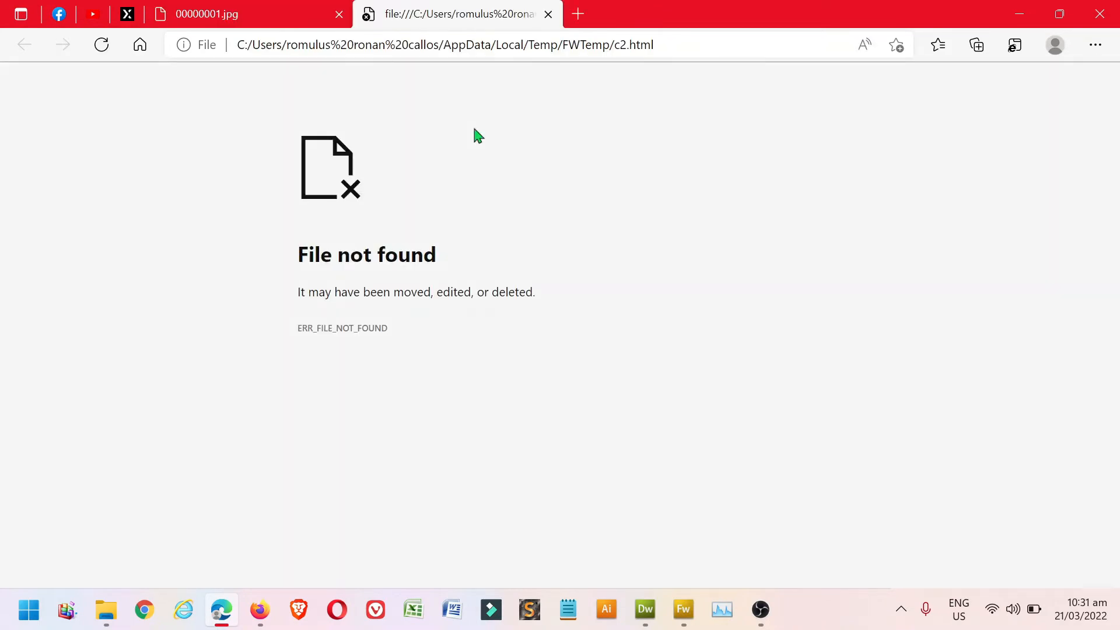
click(548, 14)
mouse_move(320, 198)
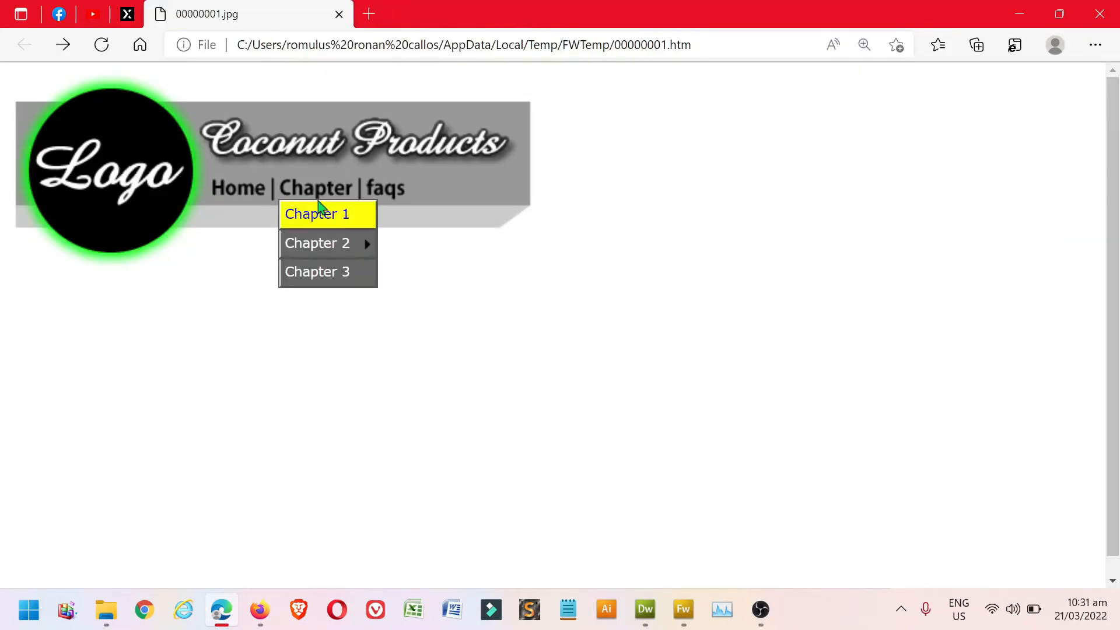
click(315, 274)
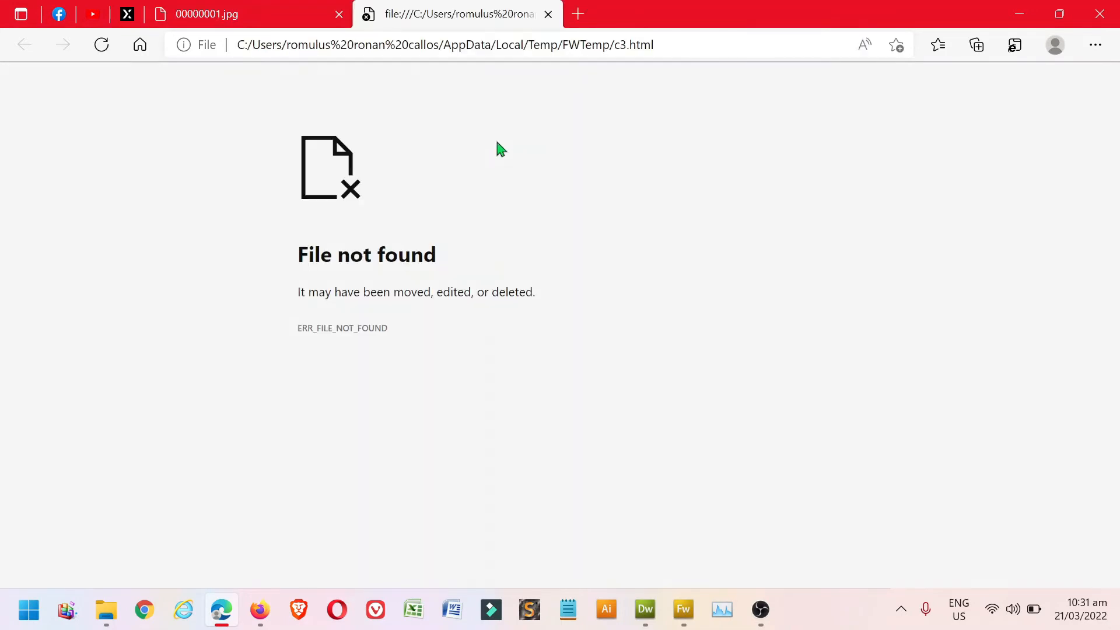
click(548, 14)
- Test the chapter 2a submenu link and the faqs link, closing each opened page, and return to Fireworks
mouse_move(307, 185)
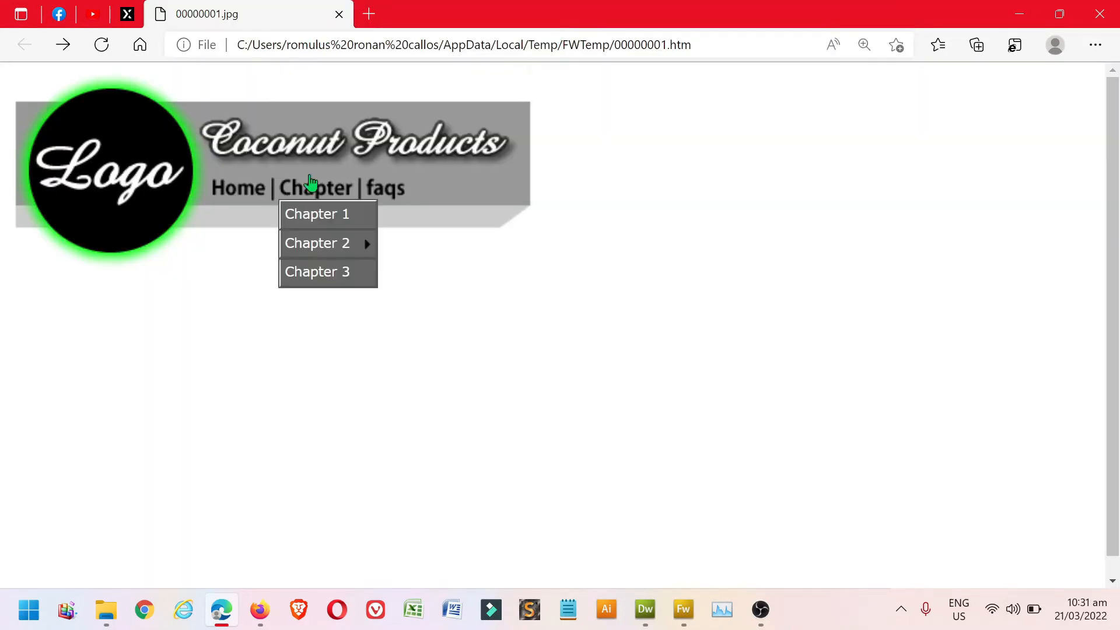
mouse_move(318, 243)
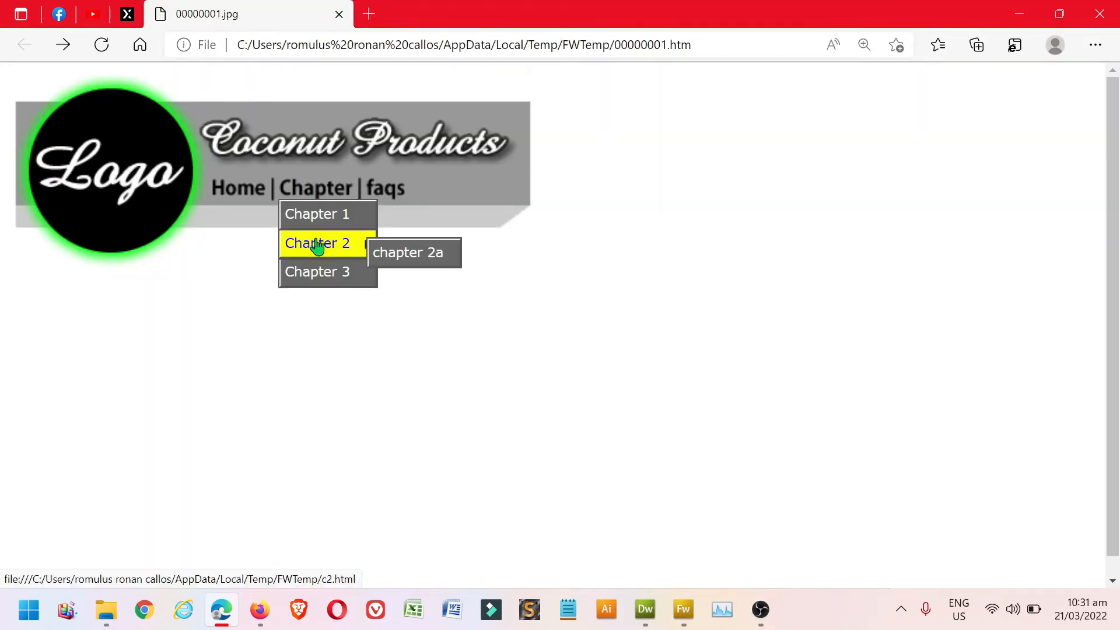
click(400, 252)
click(548, 14)
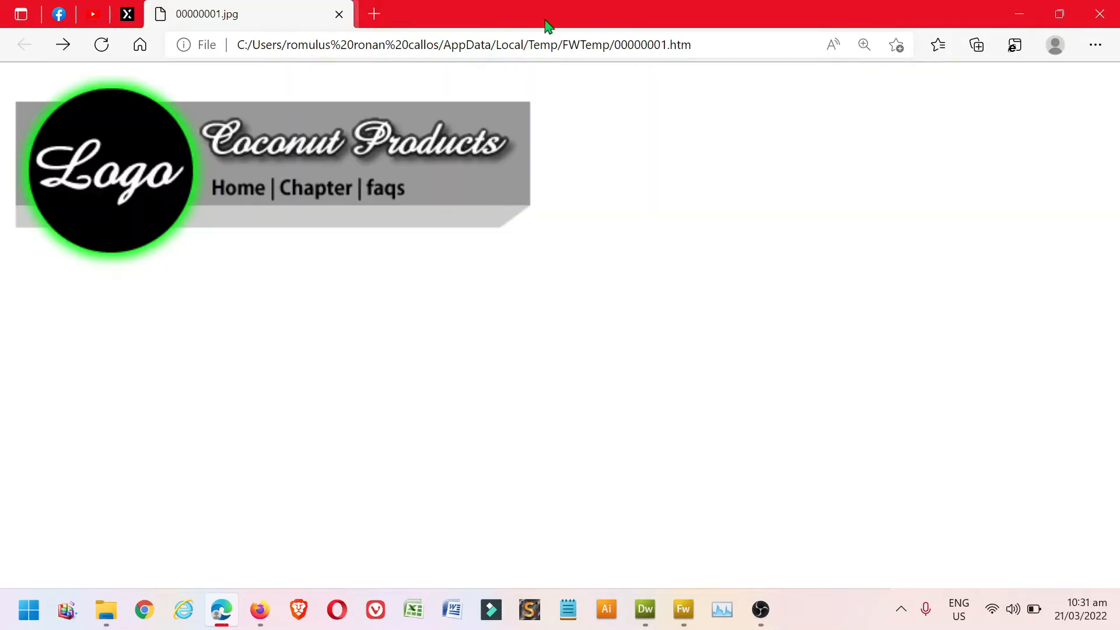
click(388, 197)
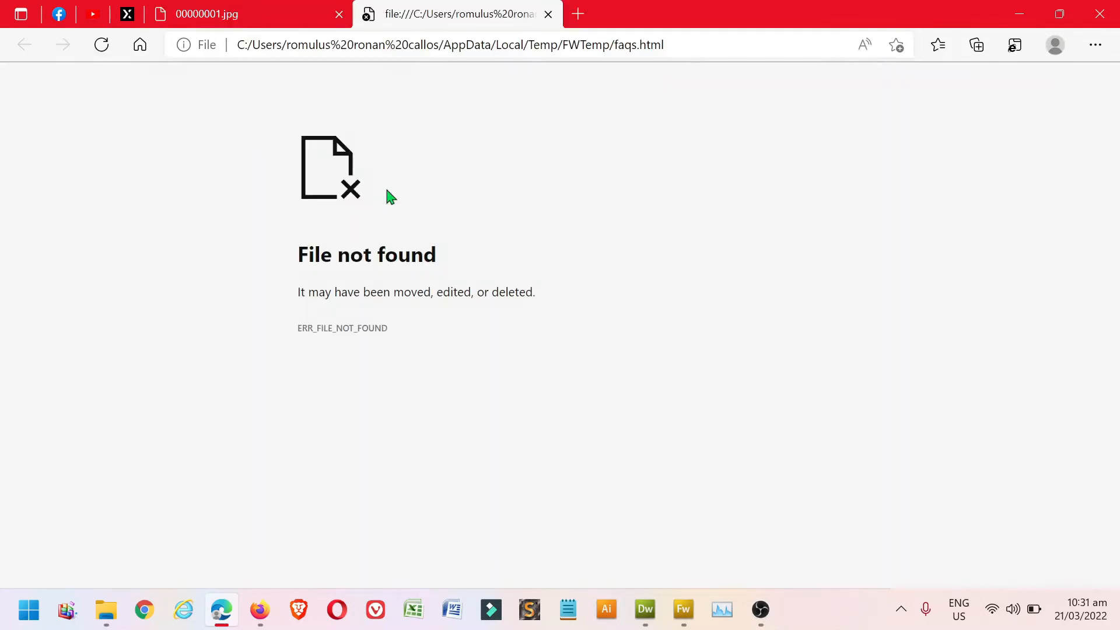
click(549, 14)
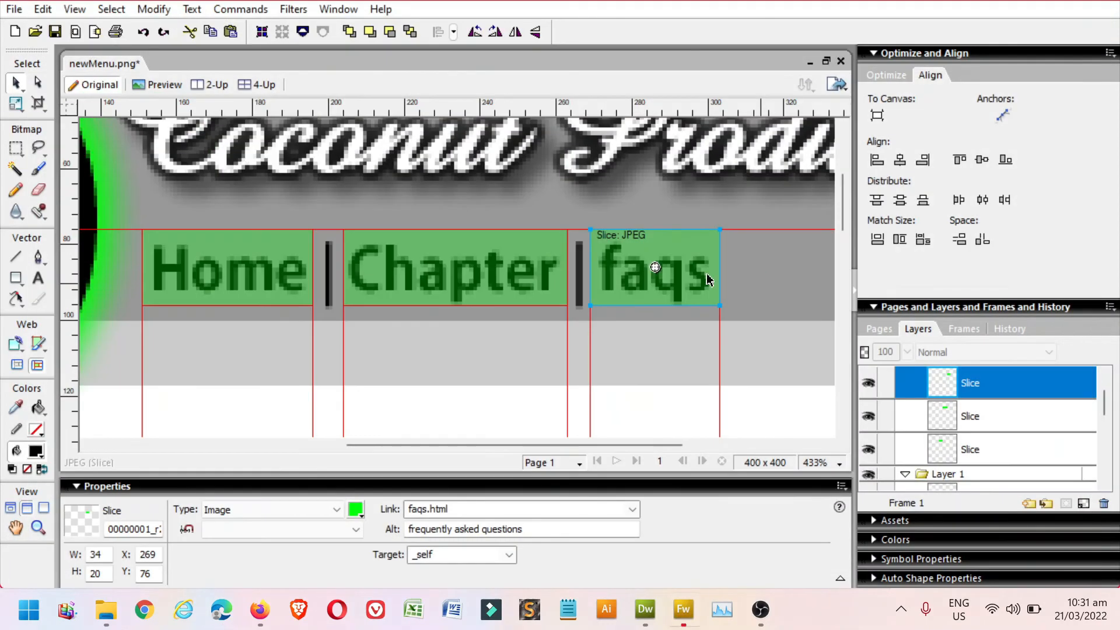
- Draw a black rectangle about 428 by 207 px across the header and the pop-up menu area and send it behind the artwork
click(765, 415)
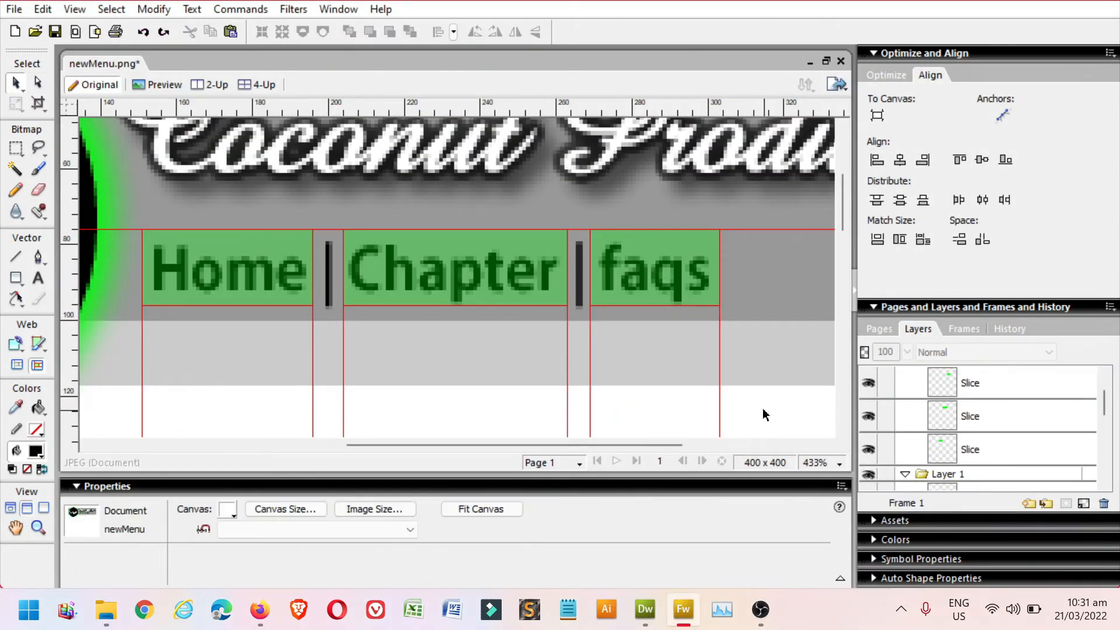
key(ctrl+0)
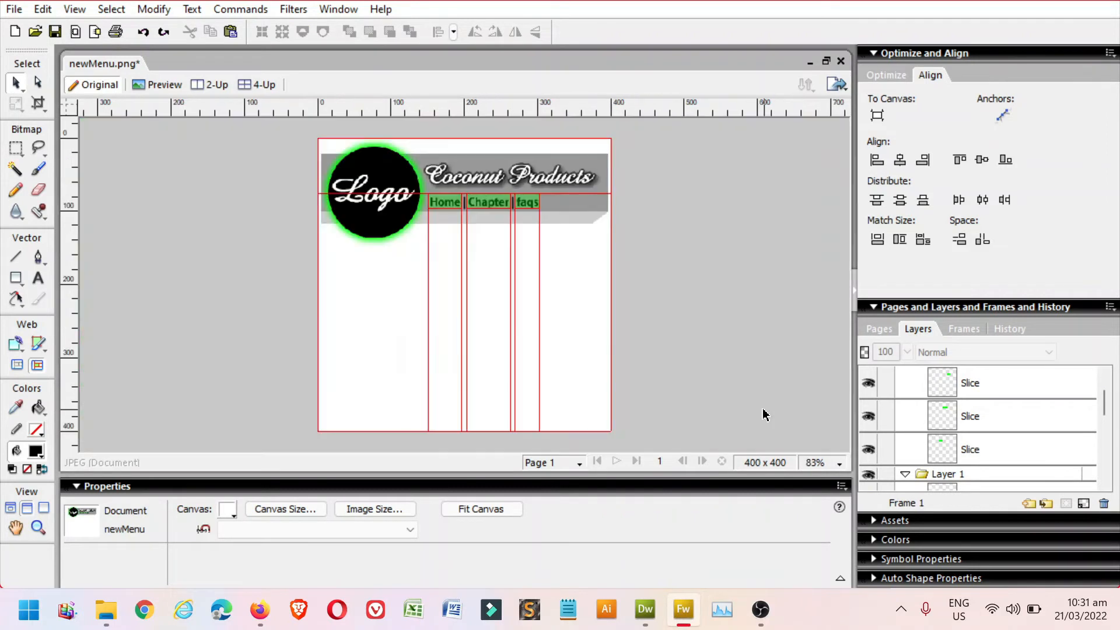
click(485, 206)
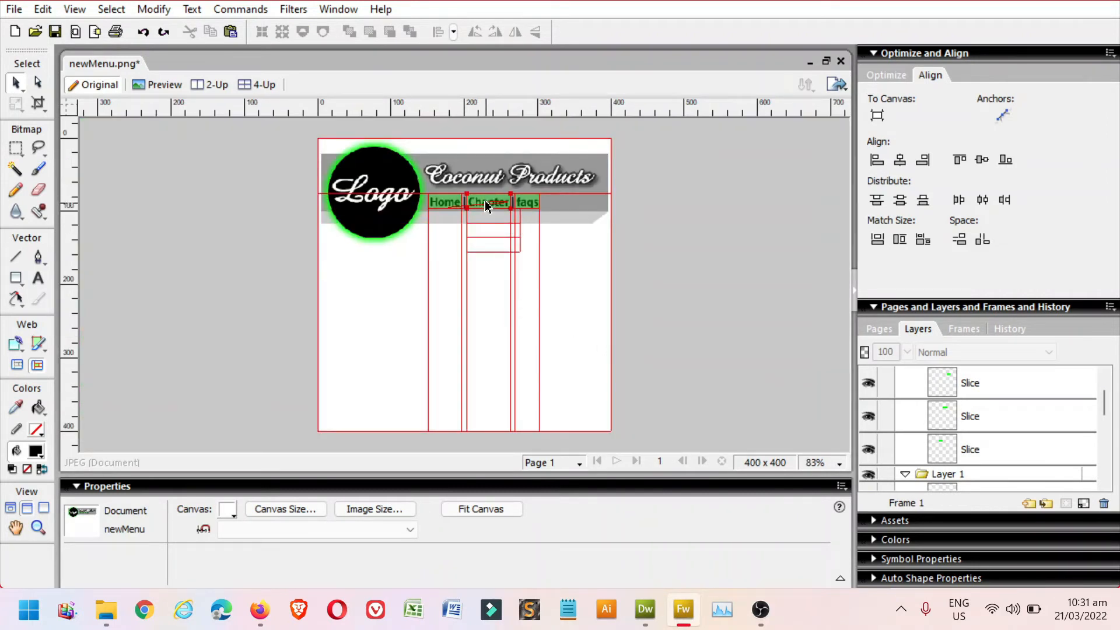
click(487, 205)
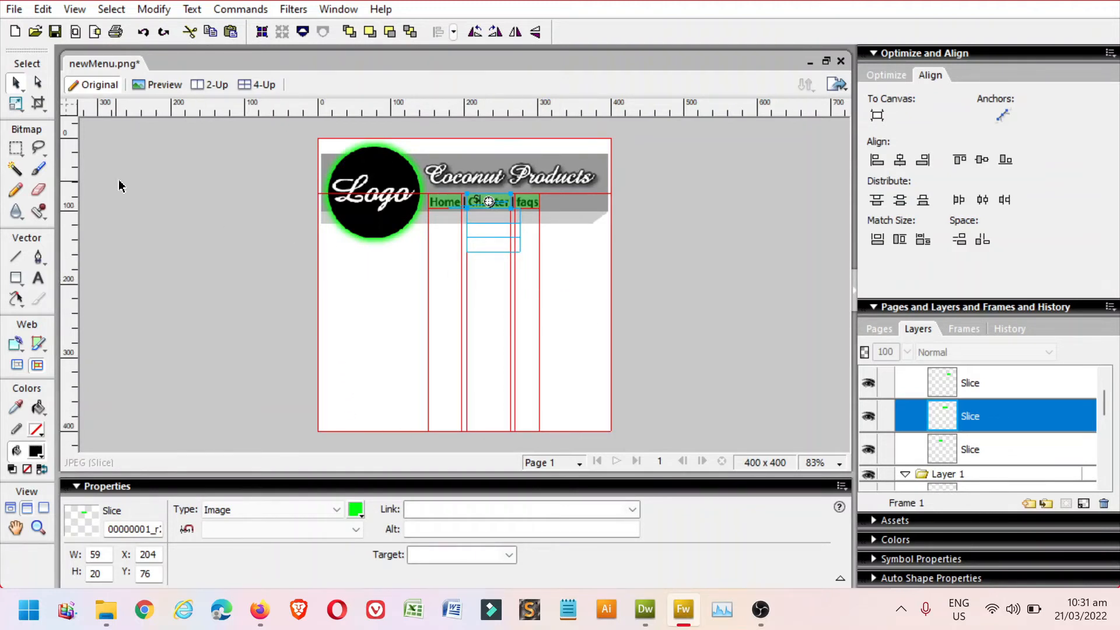
click(26, 283)
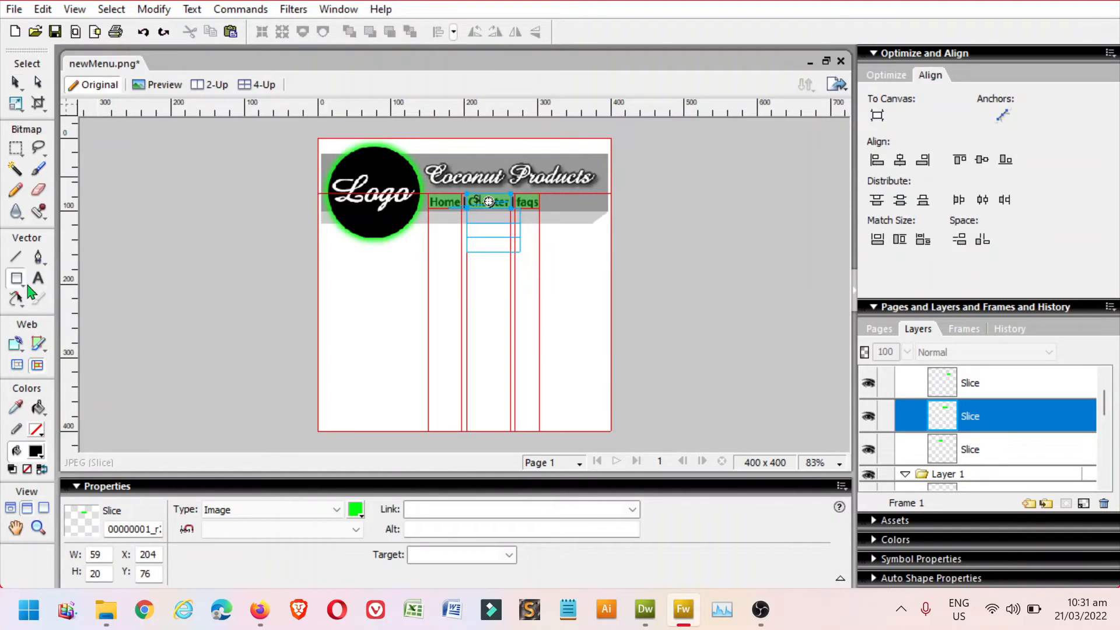
click(337, 262)
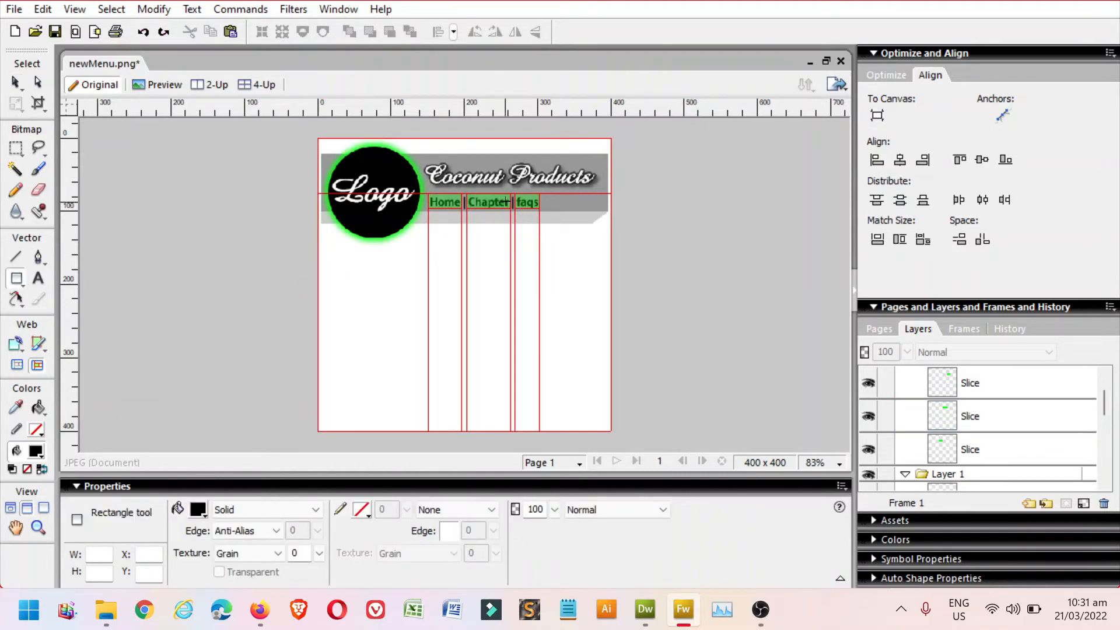
drag(310, 132, 624, 283)
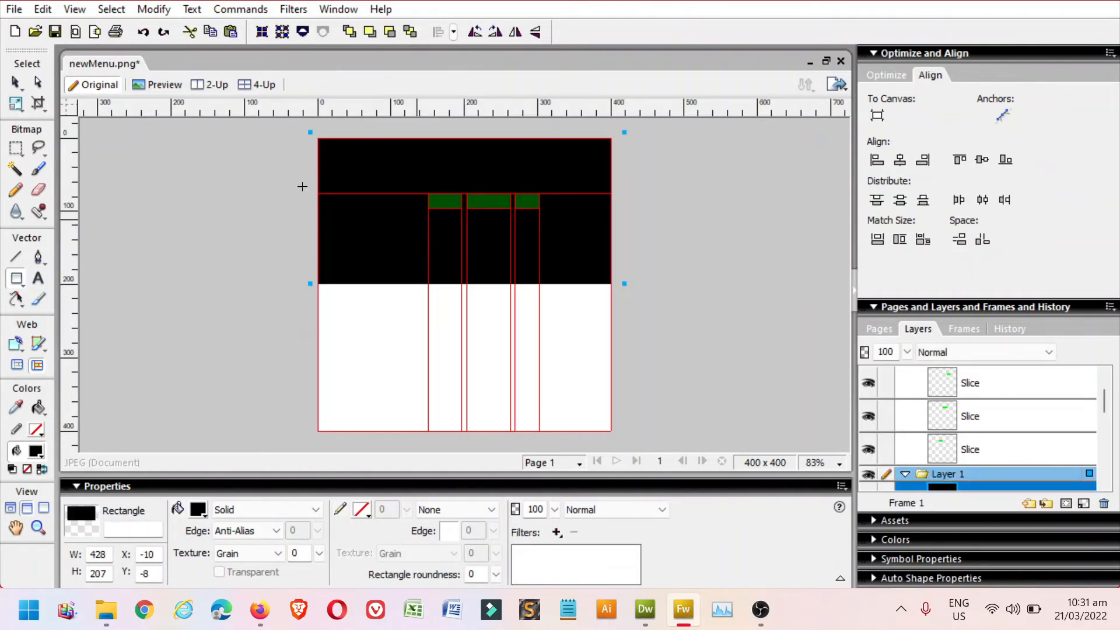
click(15, 82)
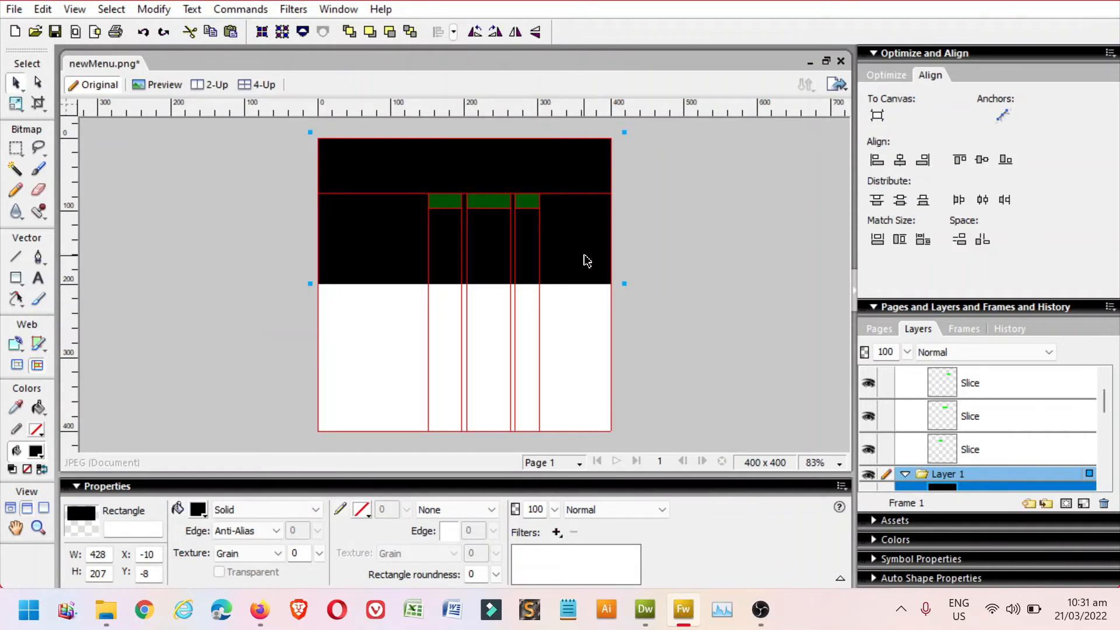
key(ctrl+shift+Down)
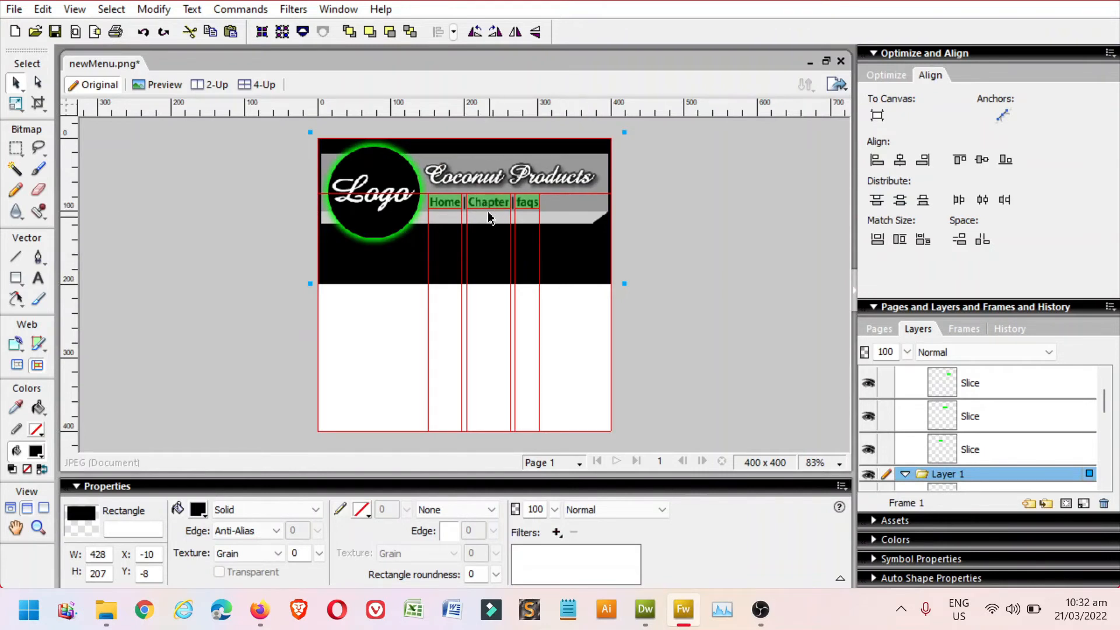
- Place a horizontal guide just below the outline of the Chapter slice's pop-up menu
click(488, 204)
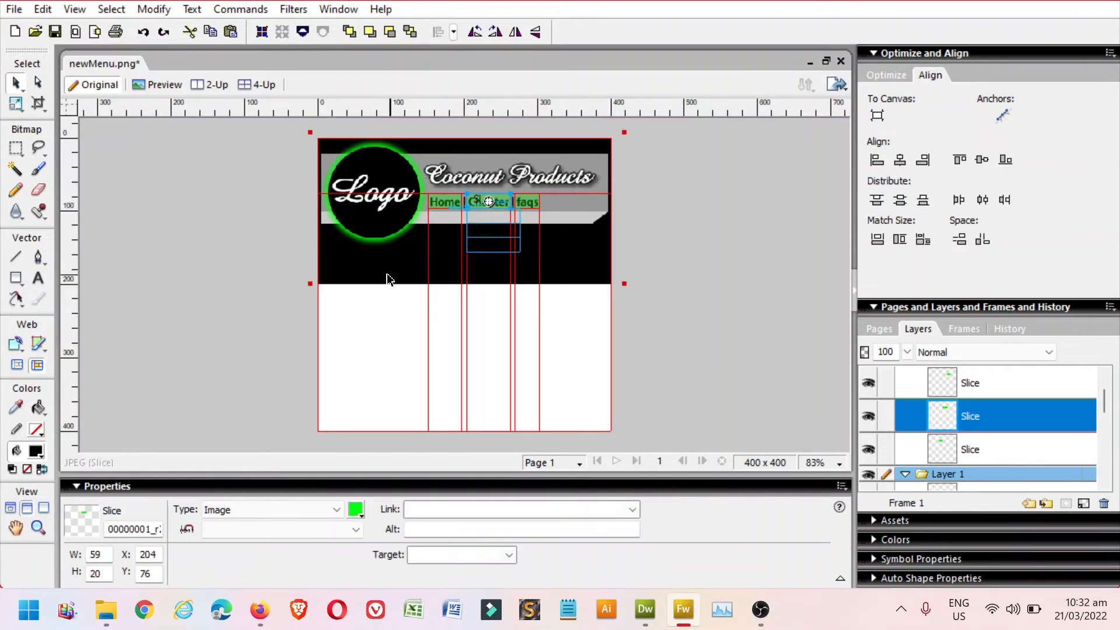
click(368, 251)
click(492, 205)
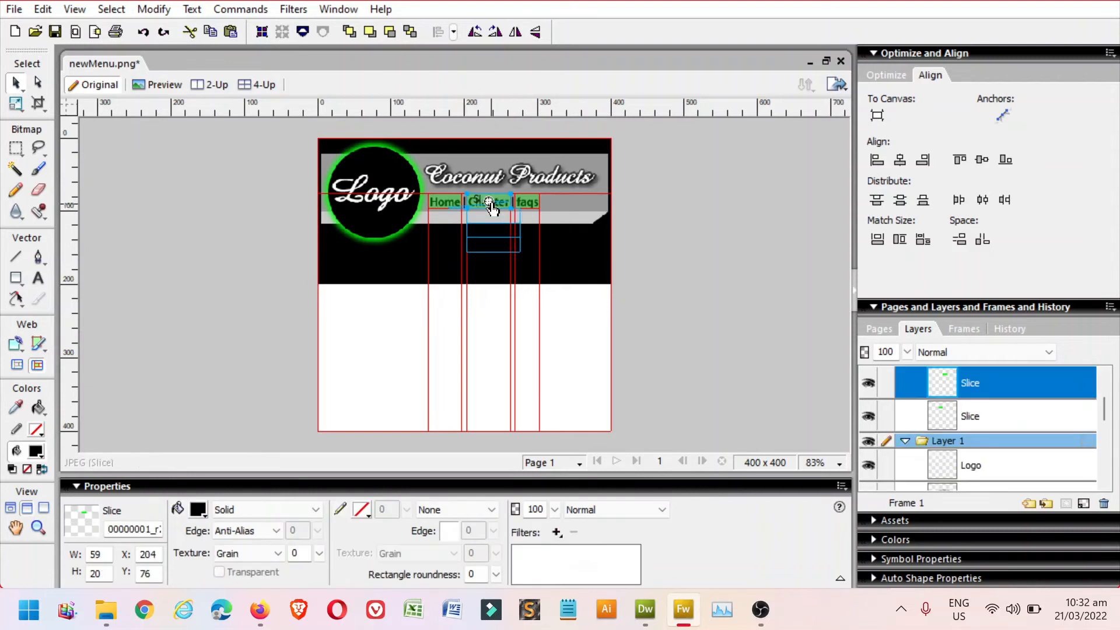
drag(542, 113, 534, 260)
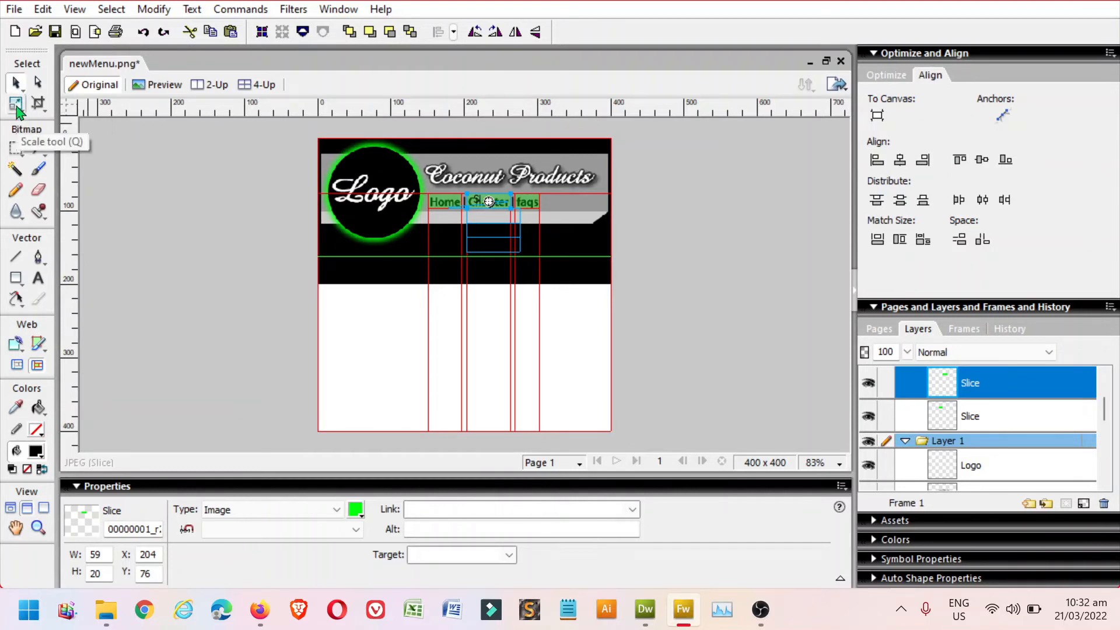
click(16, 103)
click(16, 82)
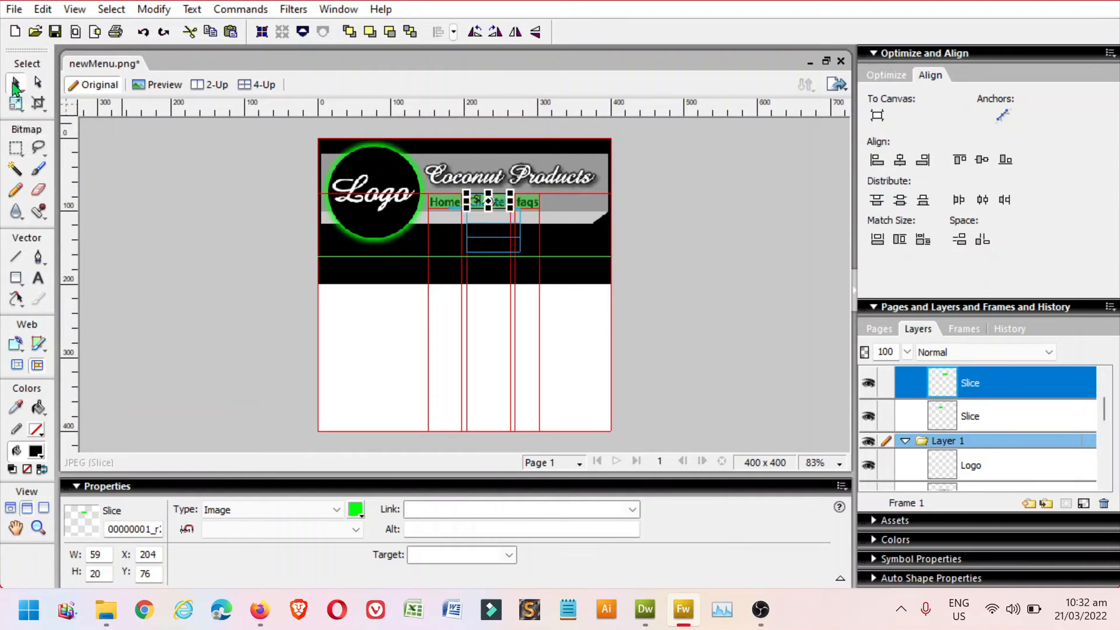
- Match the black rectangle's width to the canvas at 400 px and centre it horizontally on the canvas
click(380, 275)
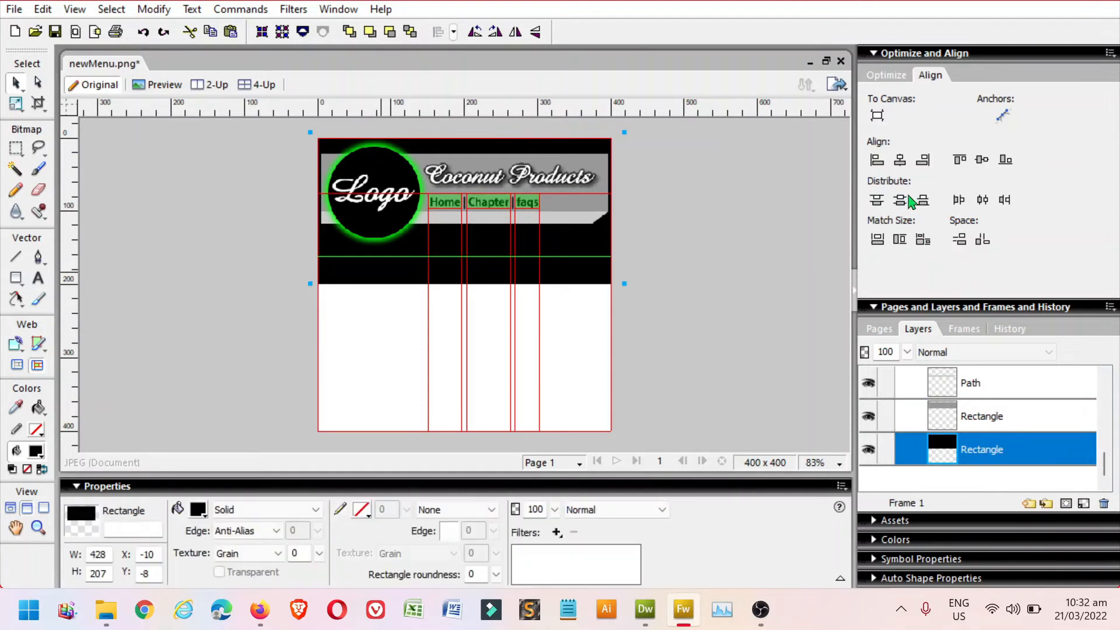
click(876, 118)
click(877, 240)
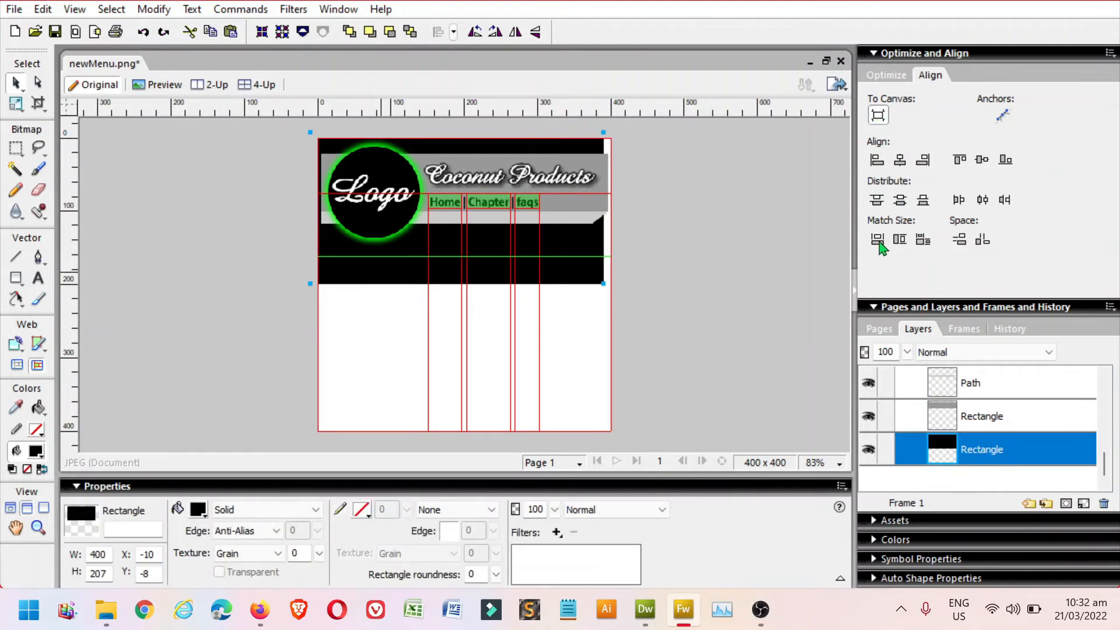
click(901, 161)
click(732, 286)
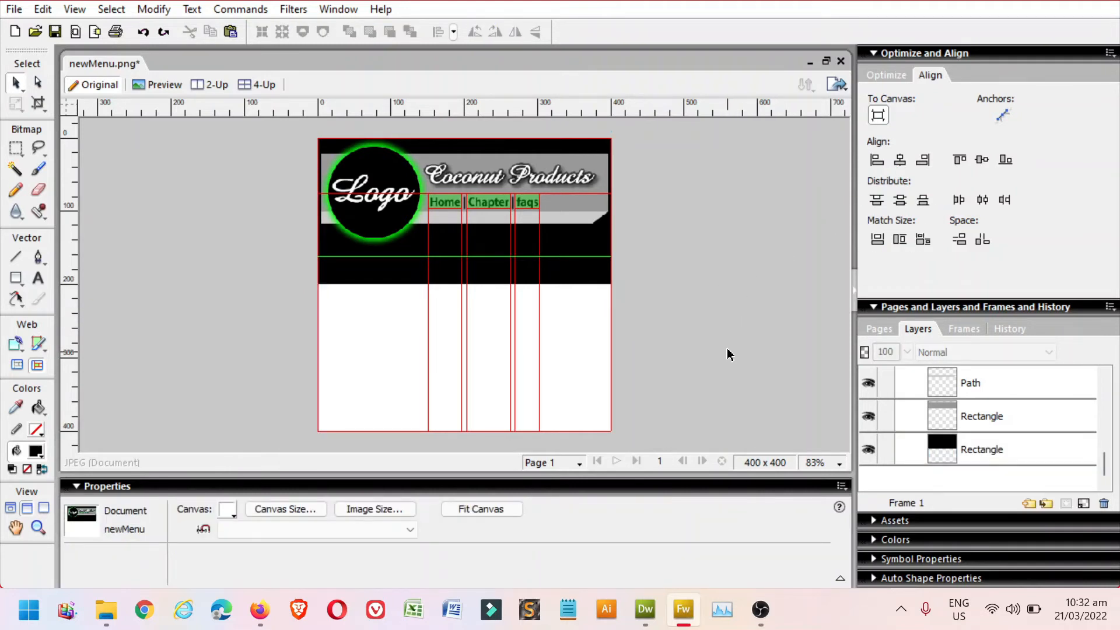
- Scale the black rectangle's lower edge up to the guide below the pop-up menu, giving a height of 170 px
click(490, 207)
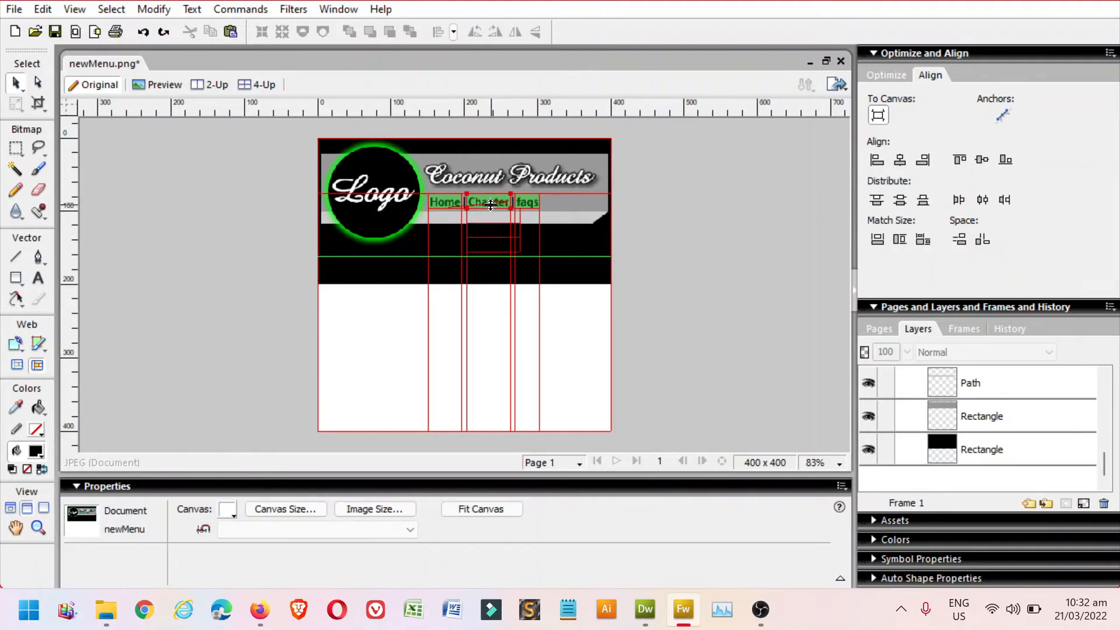
click(397, 275)
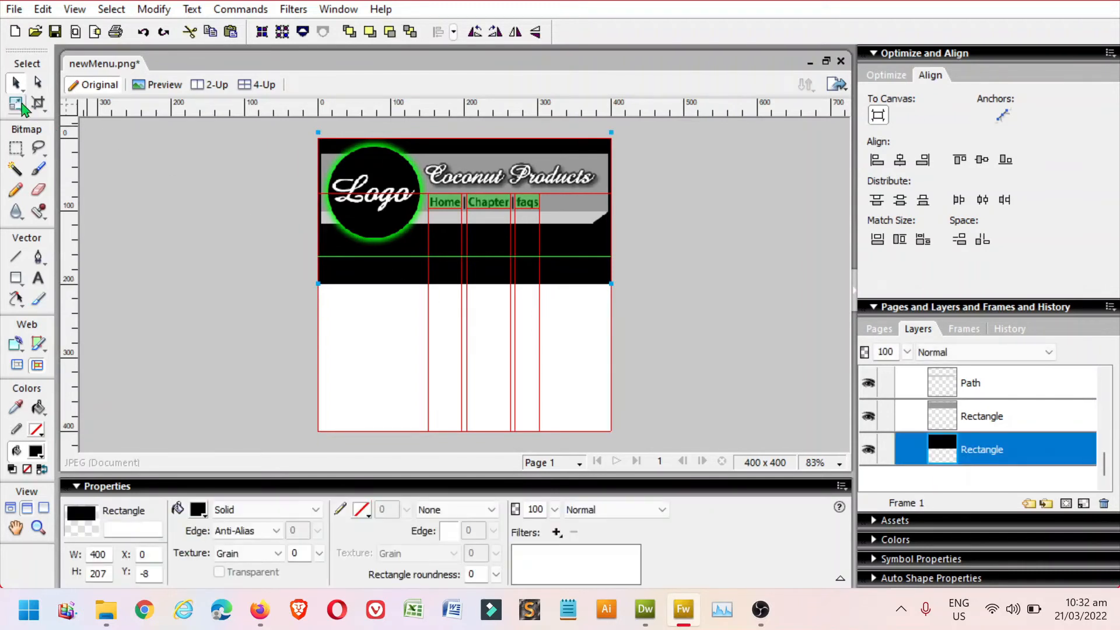
click(21, 104)
drag(463, 282, 464, 252)
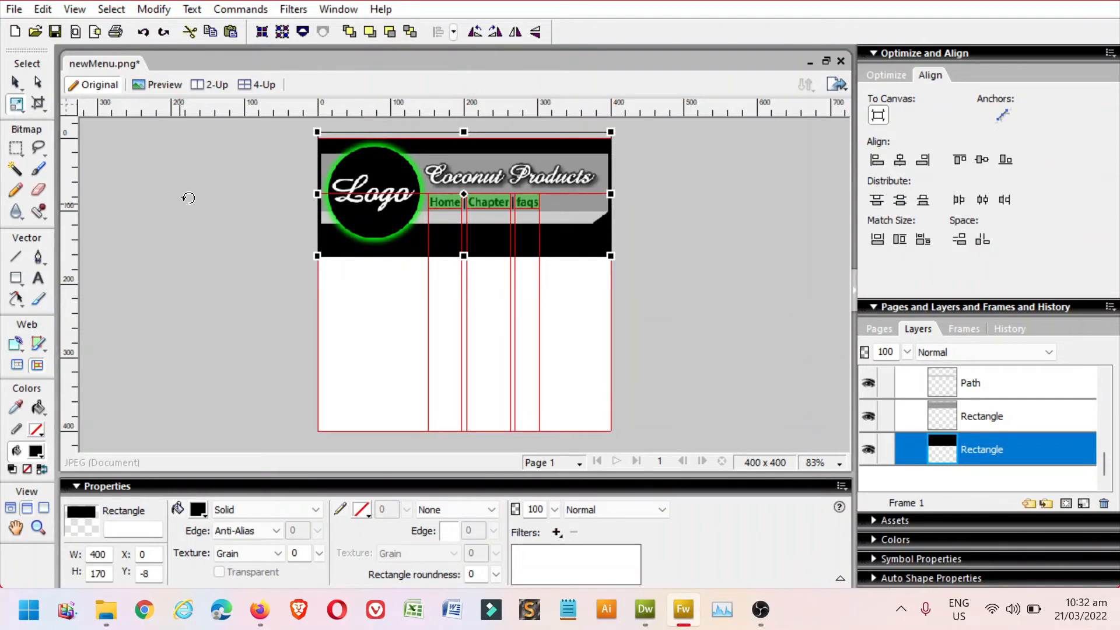
click(17, 83)
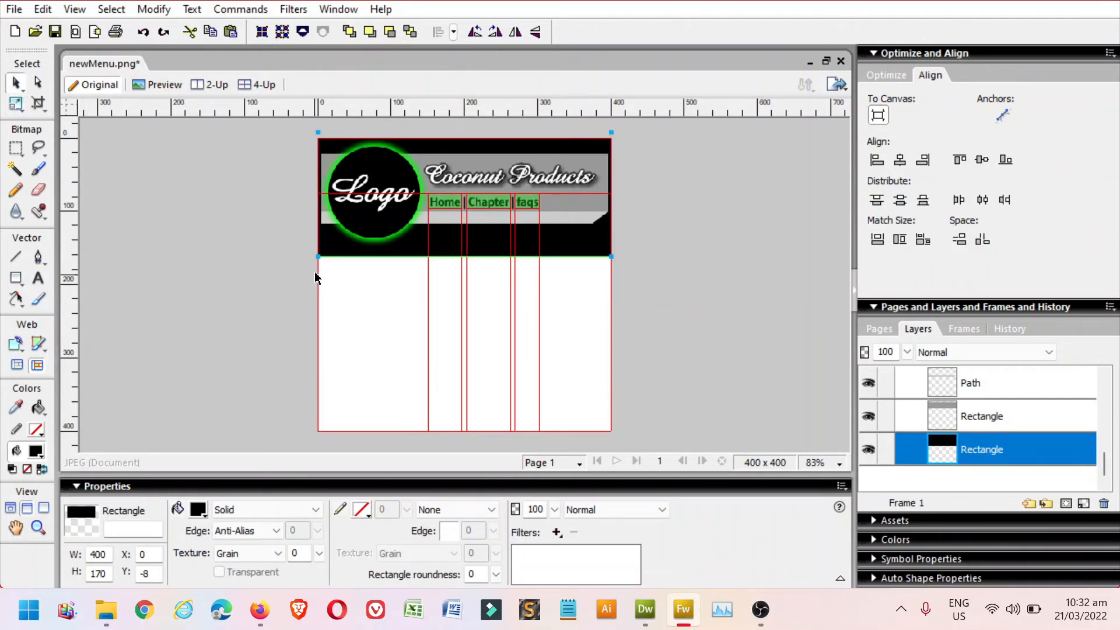
- Fit the canvas to the artwork at 400 x 170 px and clear the selection
click(758, 396)
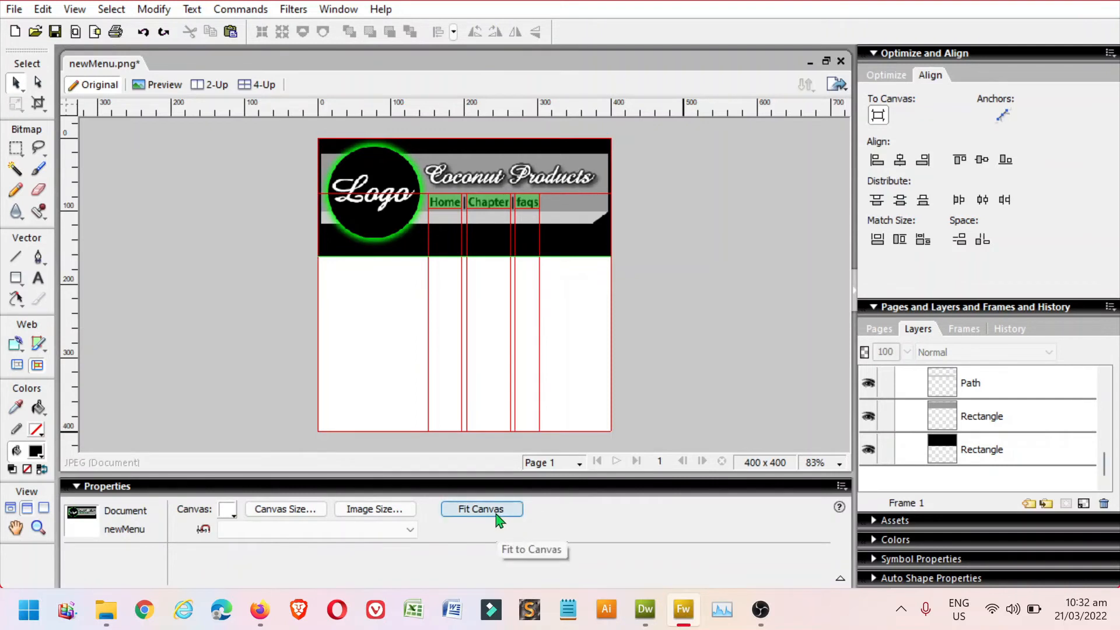
click(500, 516)
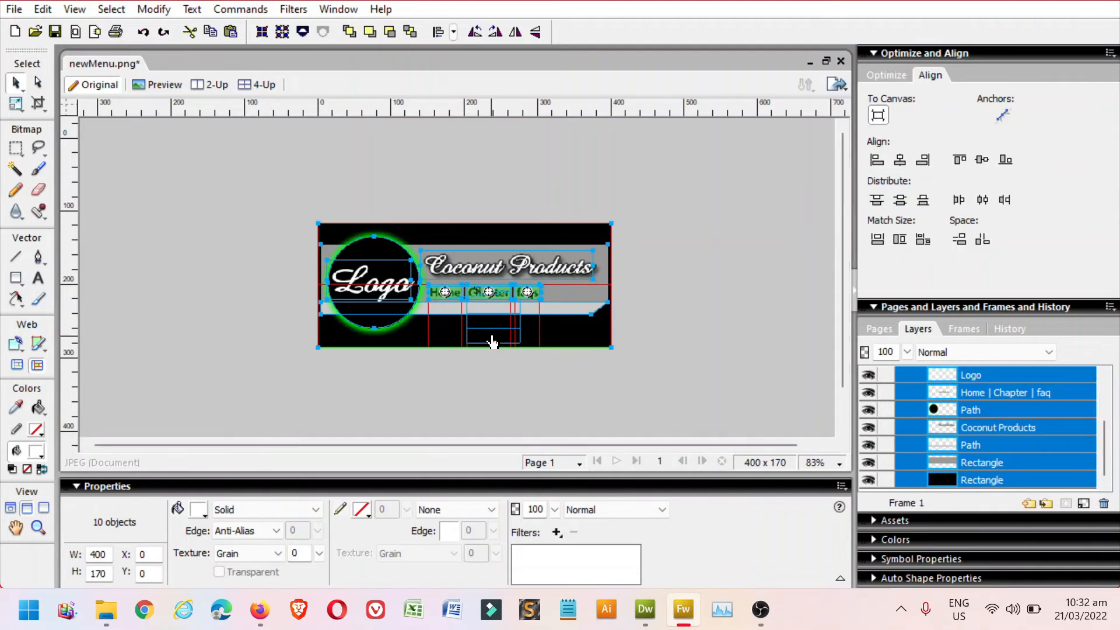
key(ctrl+0)
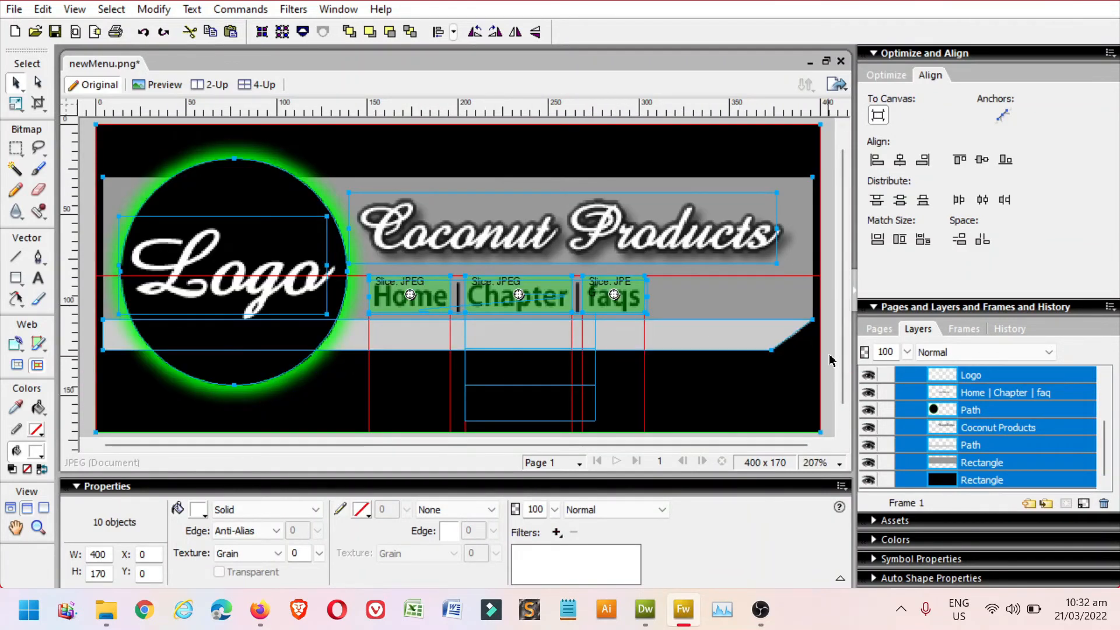
click(832, 282)
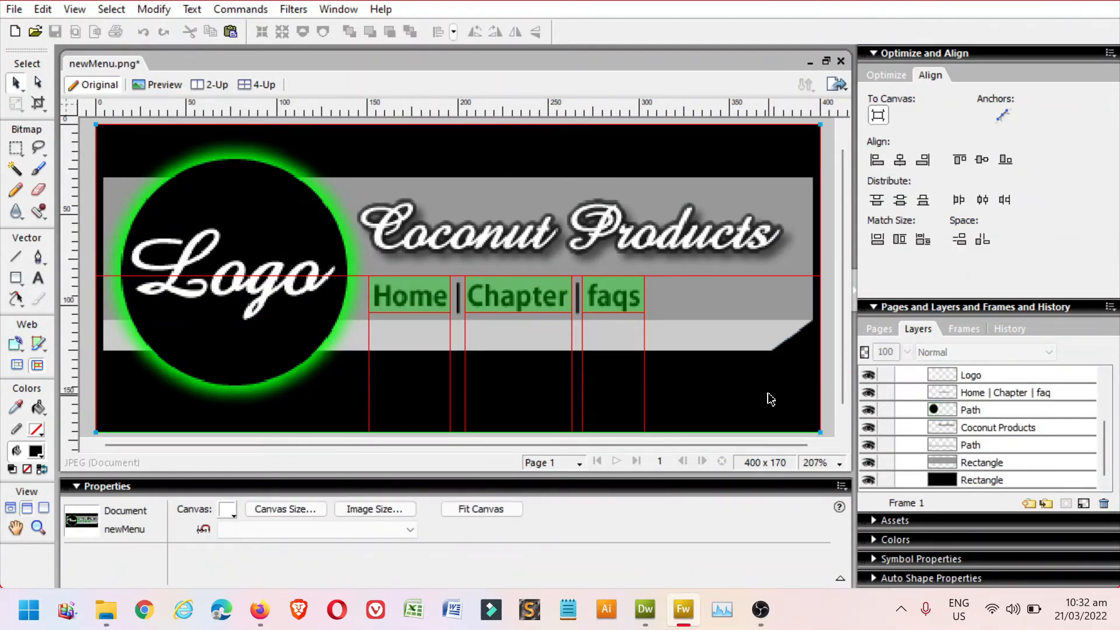
- Delete the black background rectangle and set the canvas colour to transparent
click(772, 400)
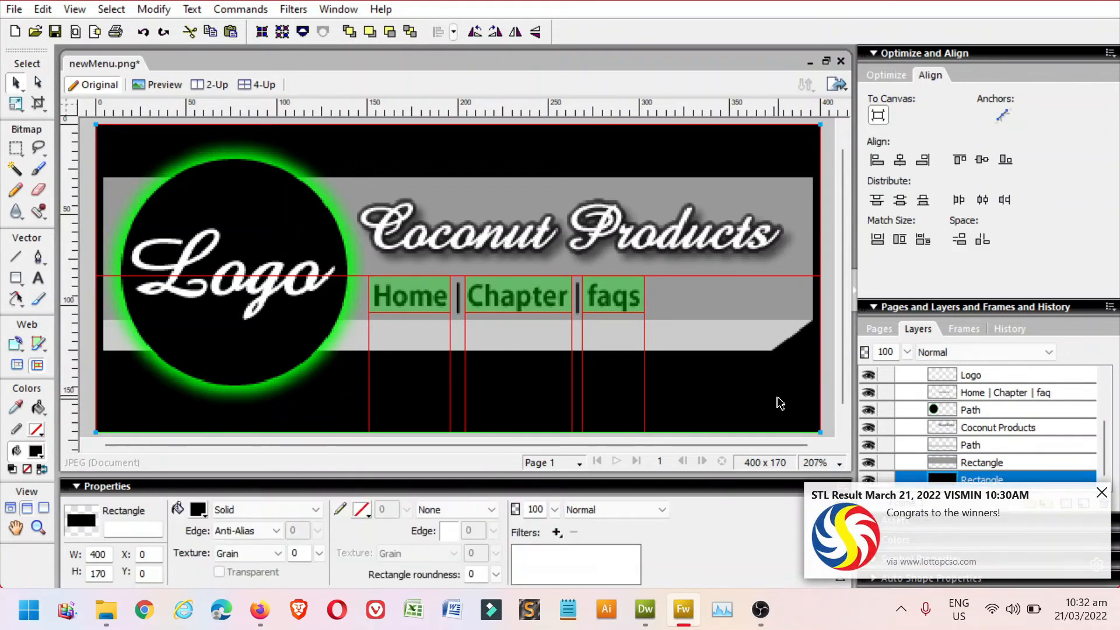
key(Delete)
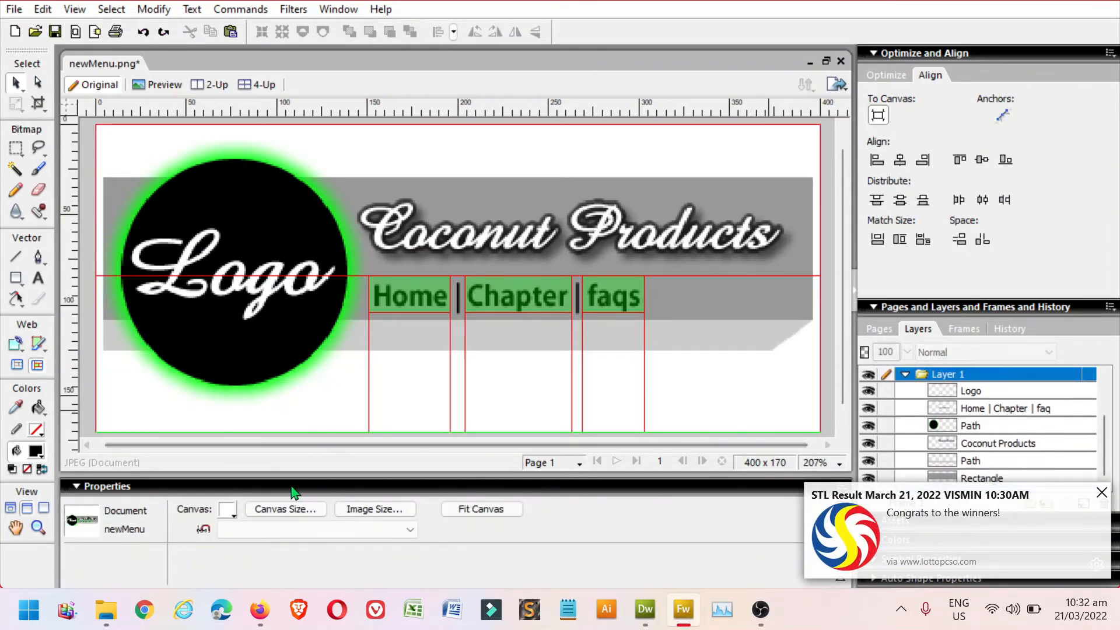
click(223, 514)
click(368, 361)
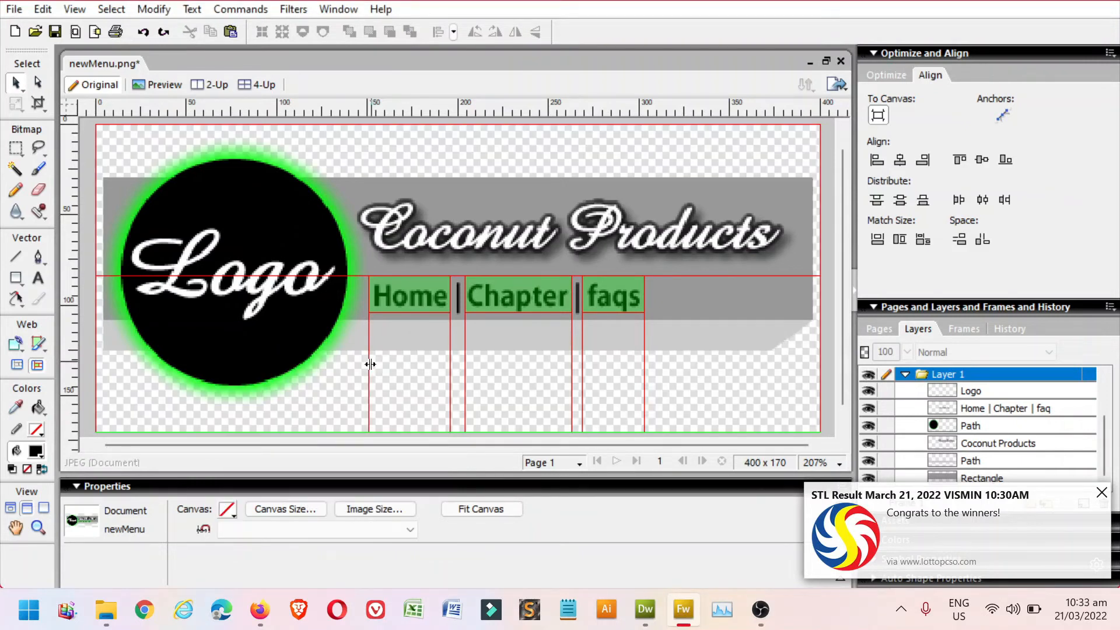
- Save the menu document and set up an HTML and Images export named newMenu in the TESTING folder
click(191, 264)
click(55, 31)
click(14, 9)
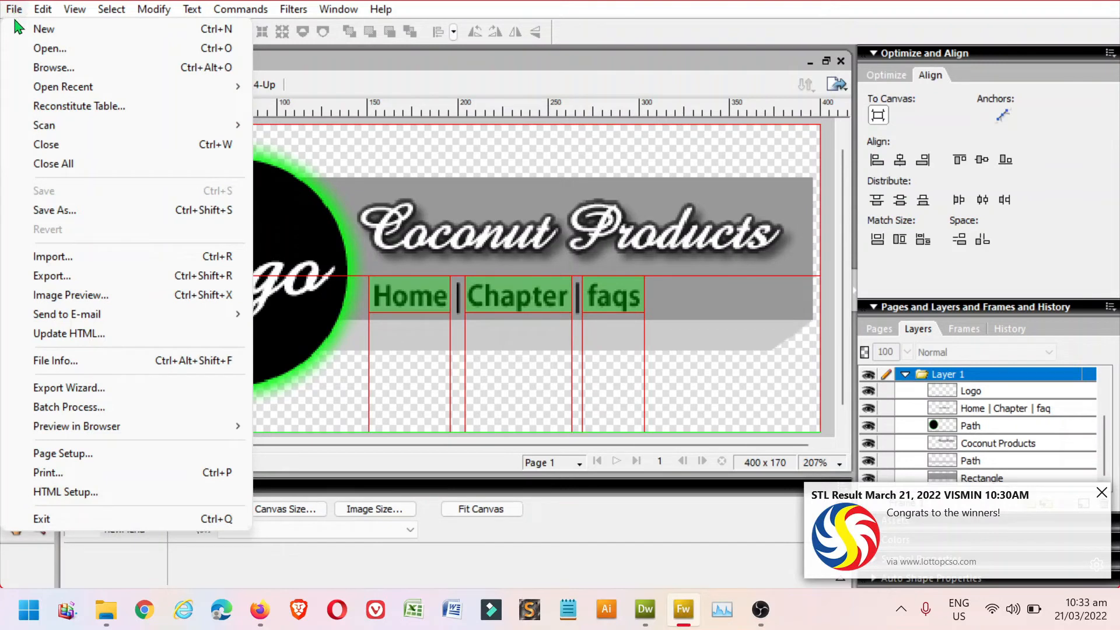
click(72, 281)
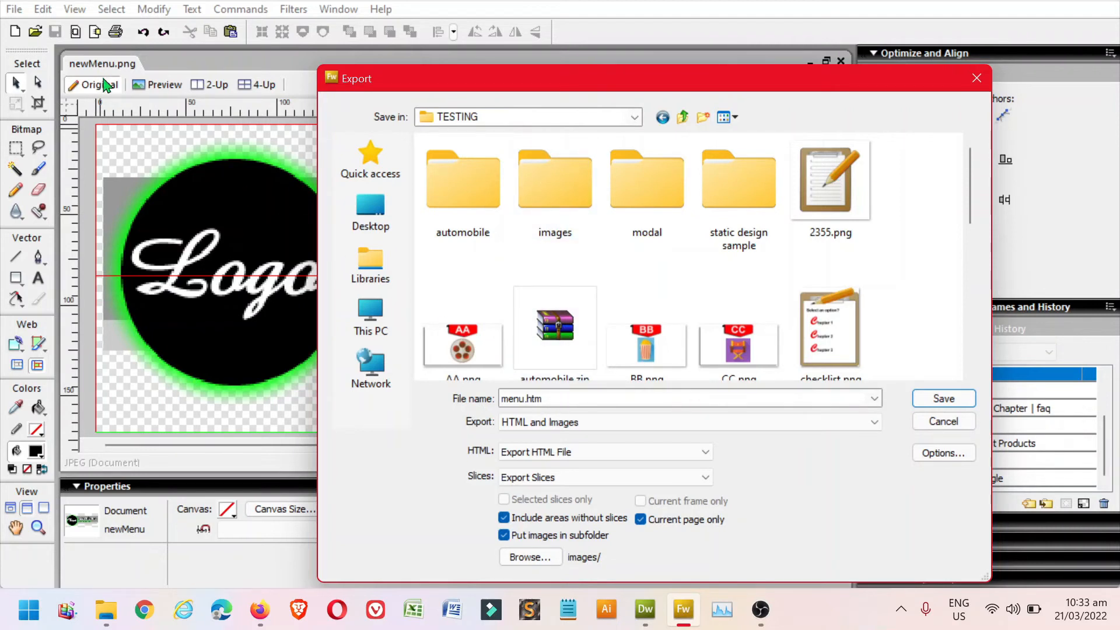
click(566, 402)
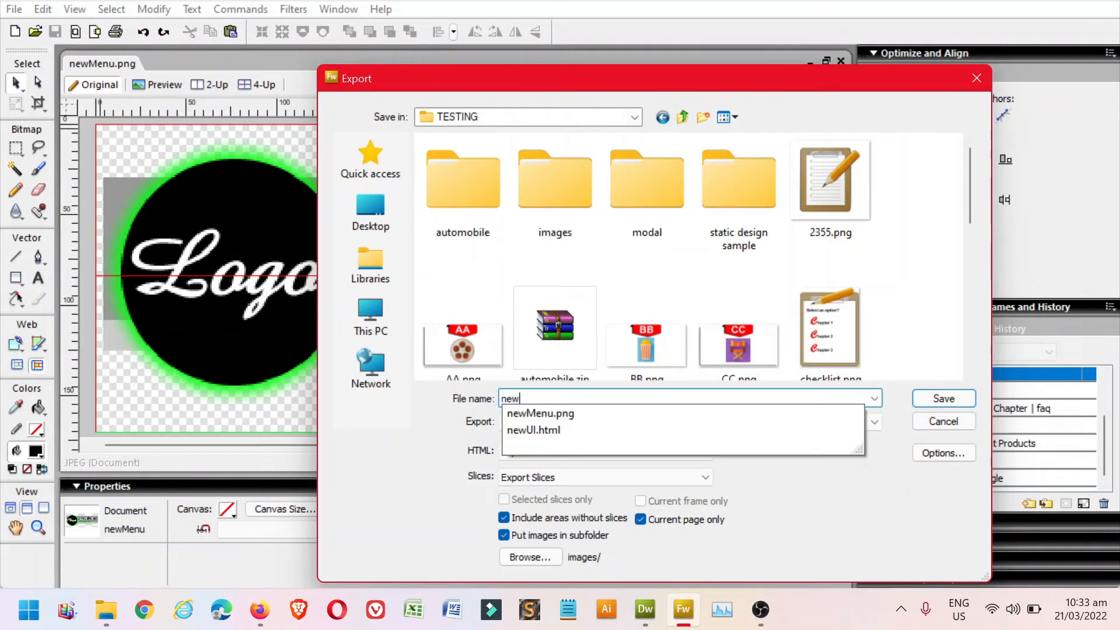
text(Menu)
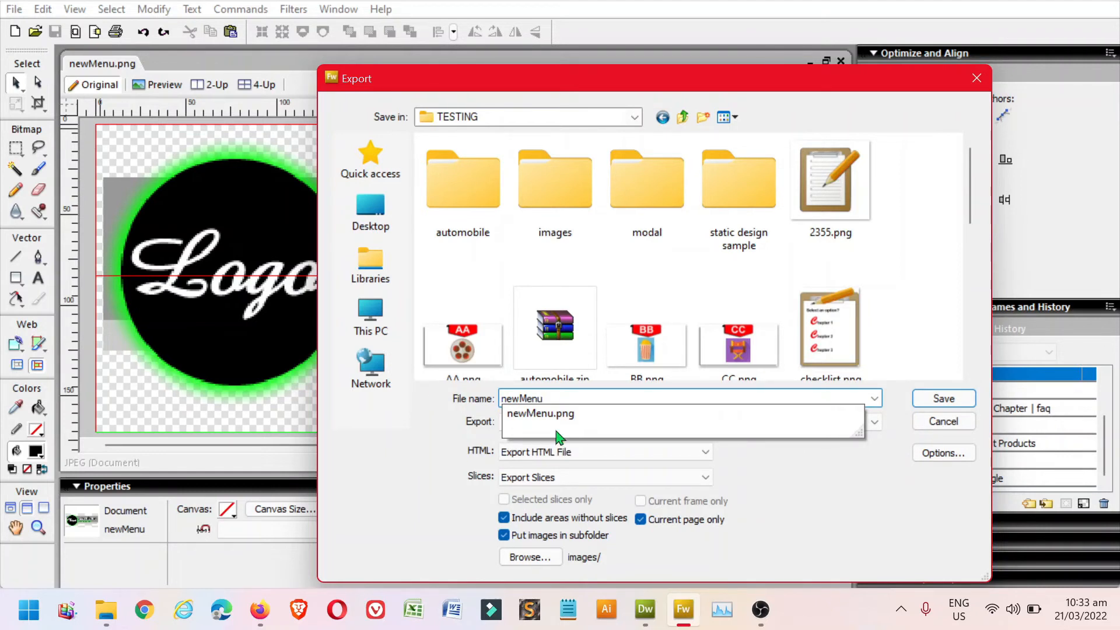
click(850, 524)
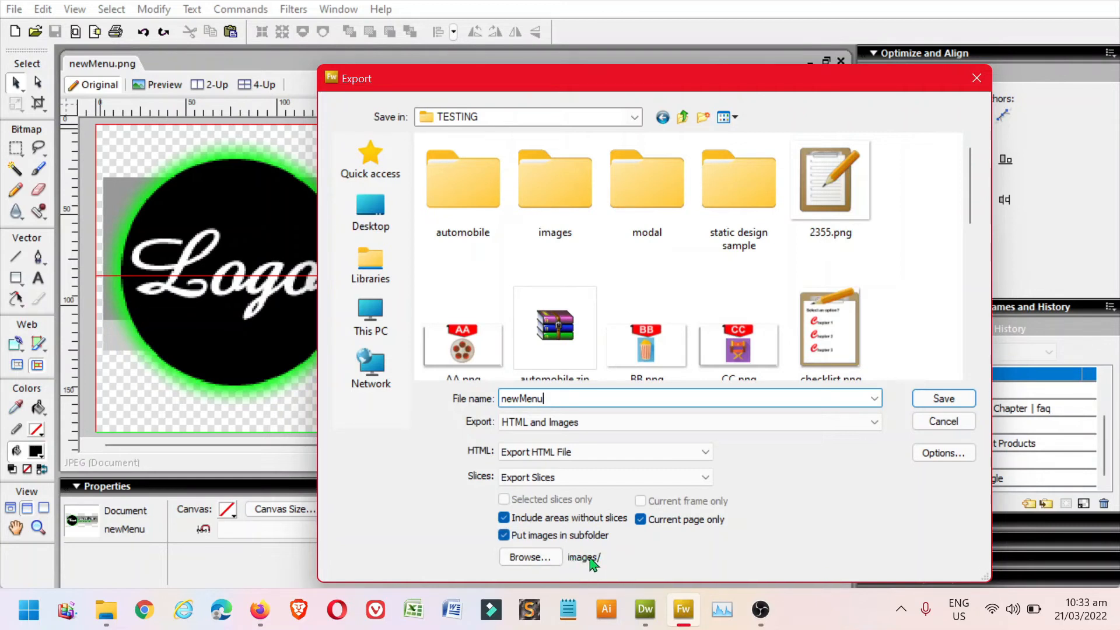
- Delete the old images folder from TESTING and choose Export Slices for the export's slices
click(577, 201)
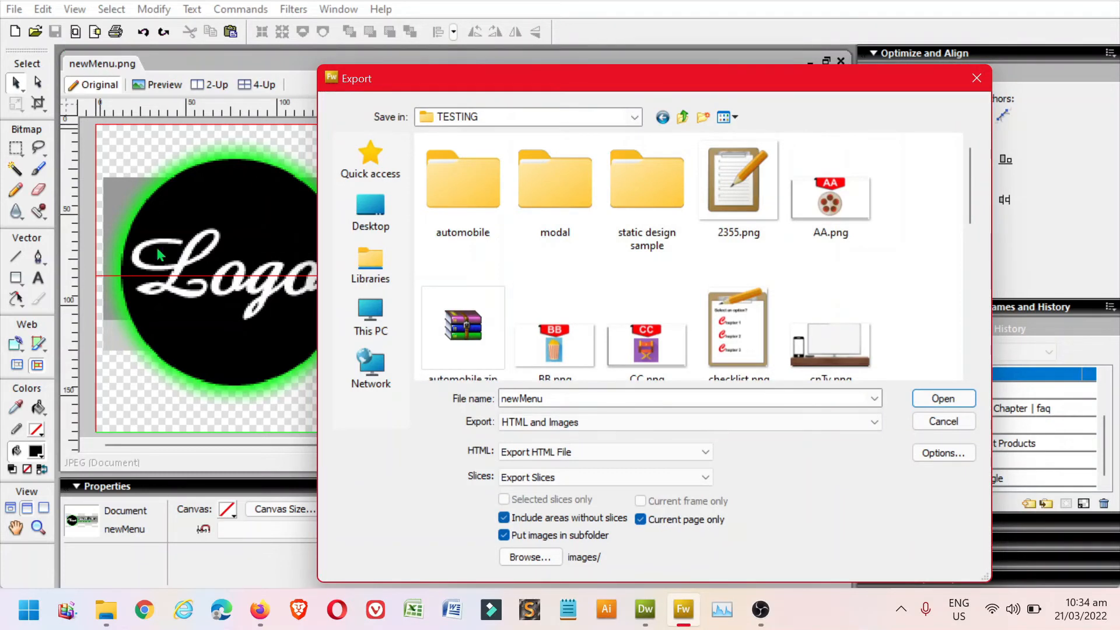
click(577, 483)
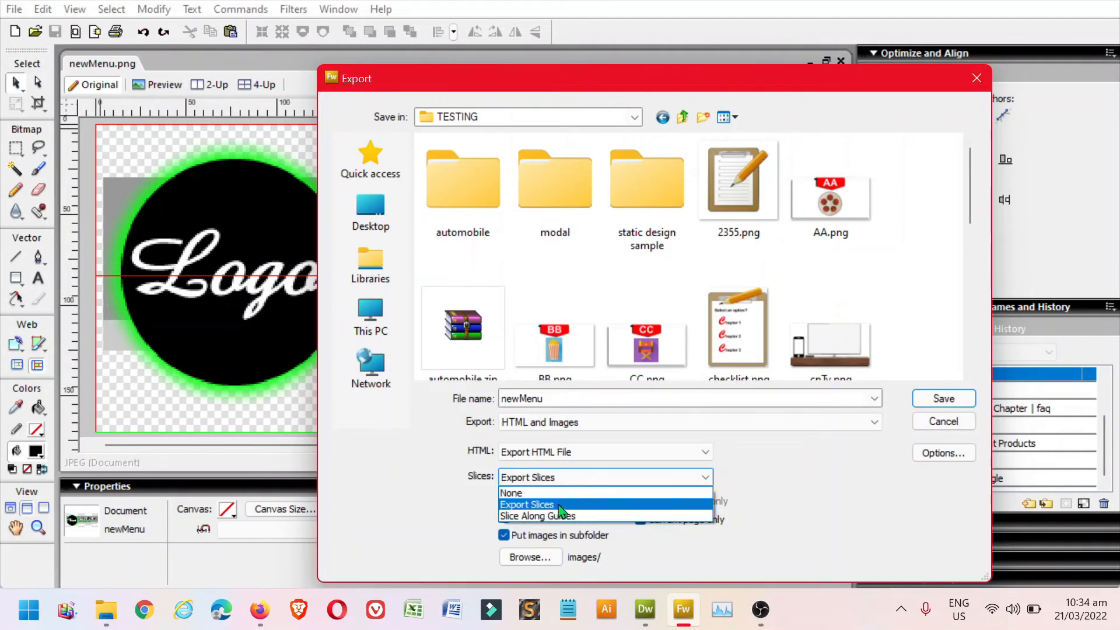
click(556, 505)
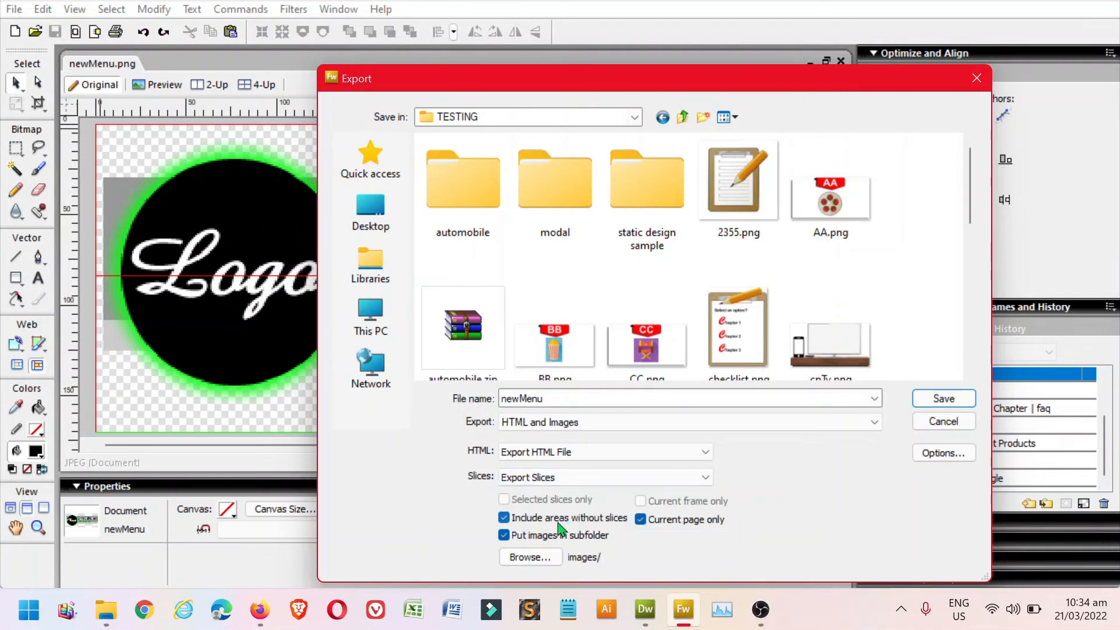
- Try to export newMenu with its images into the images subfolder of TESTING
click(940, 400)
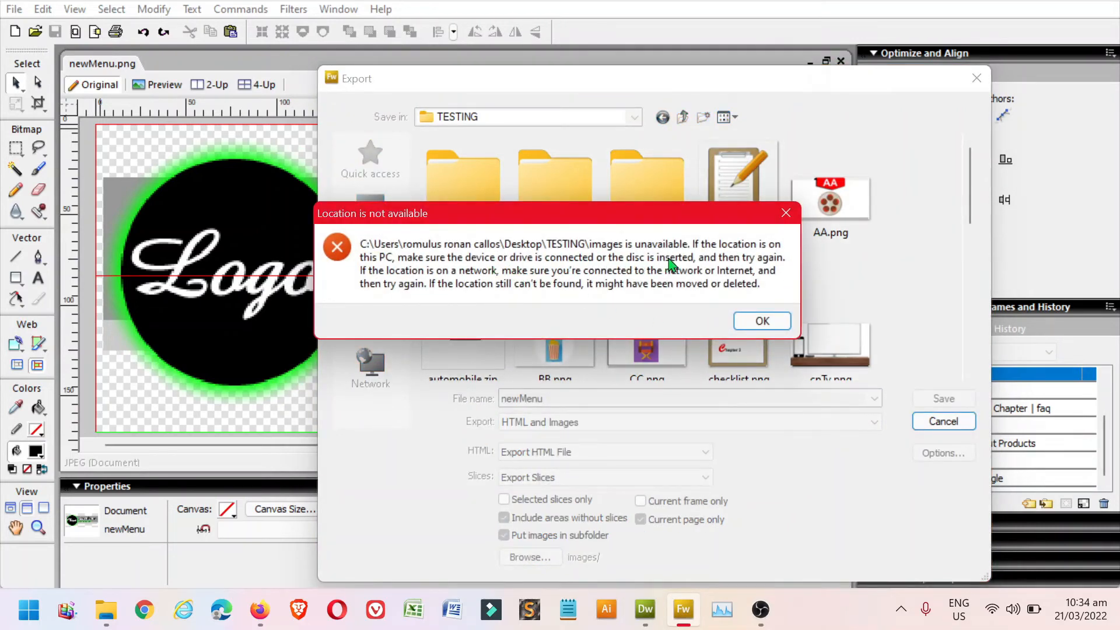
click(760, 322)
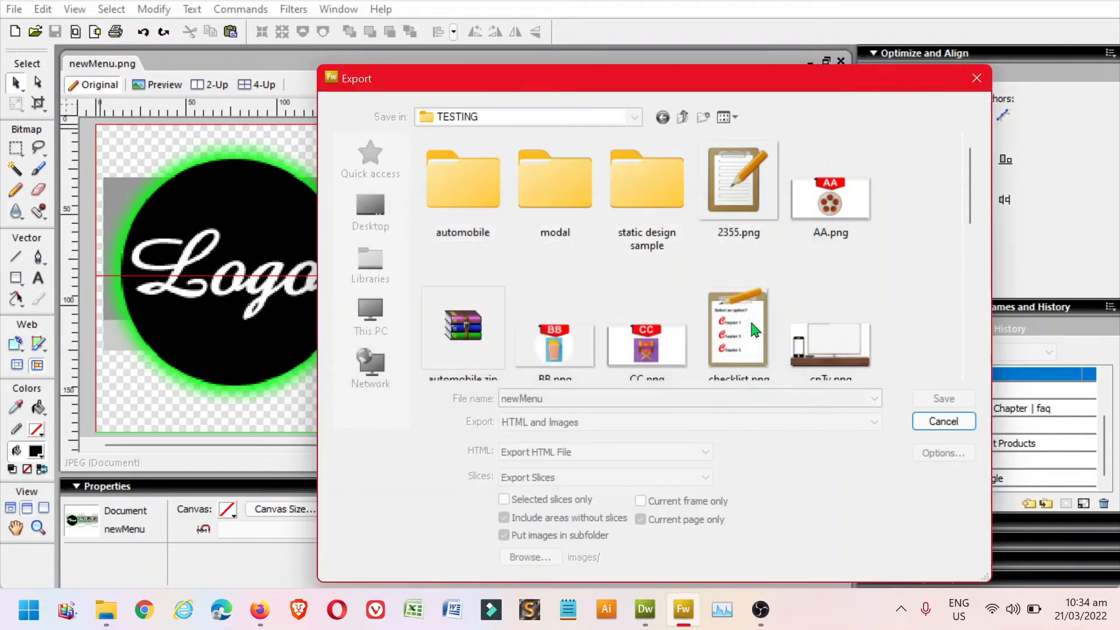
click(931, 403)
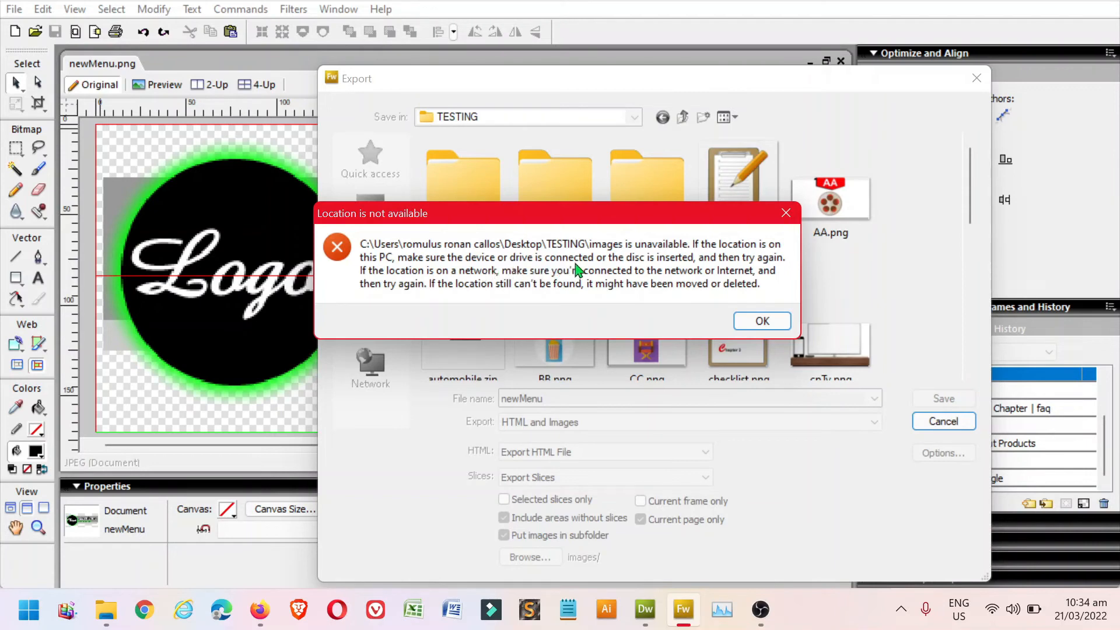
click(762, 320)
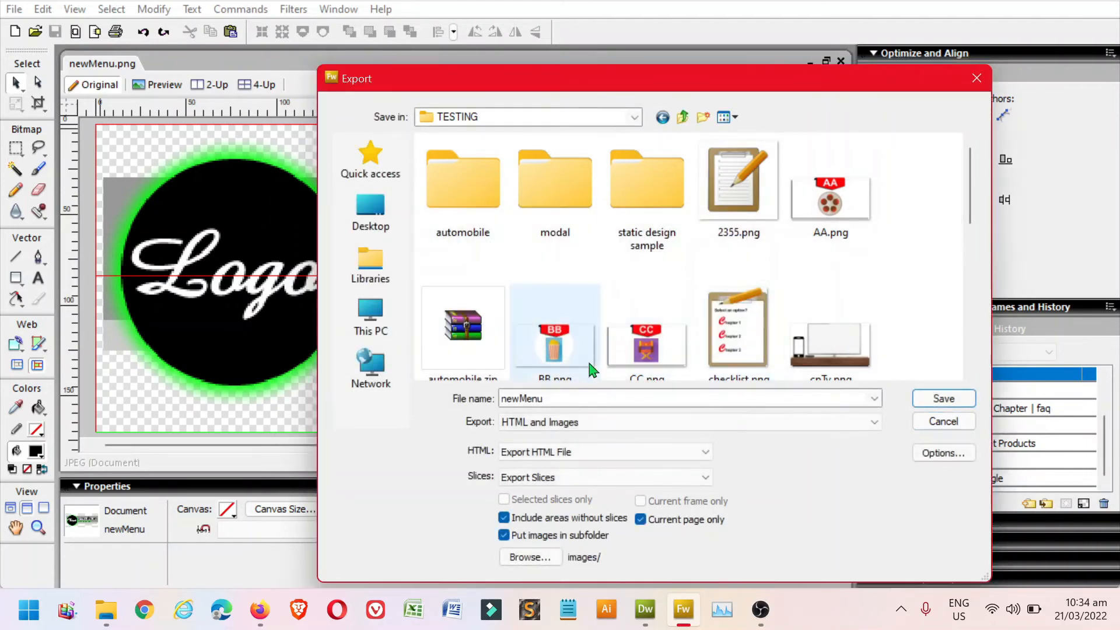
- Export the menu to the TESTING folder as newMenu.html, and save the newMenu.png document
double_click(564, 398)
click(565, 397)
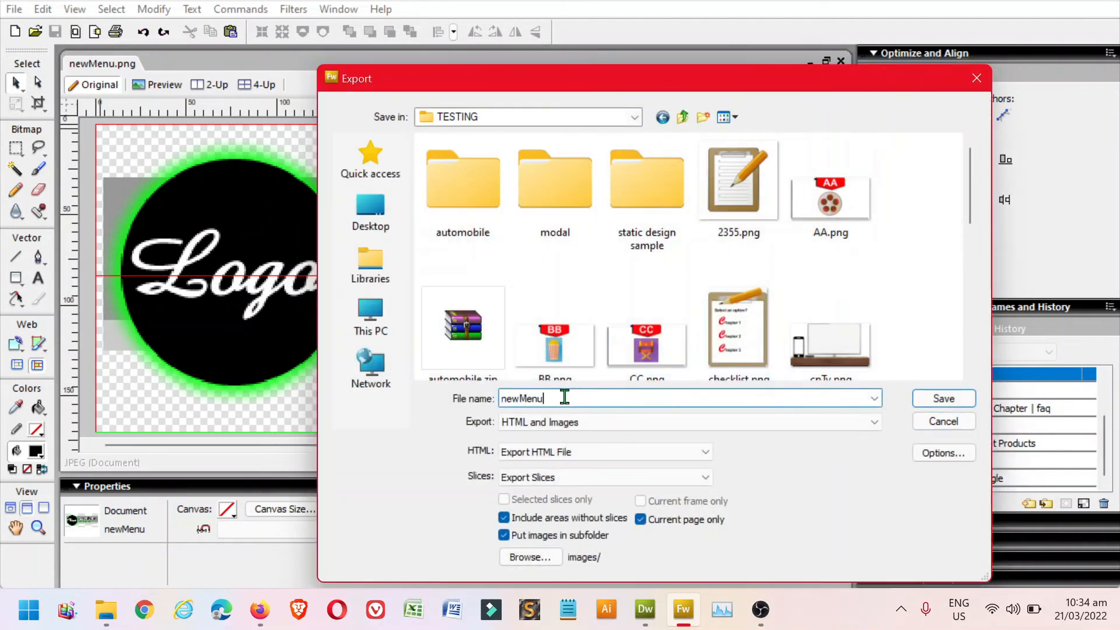
text(.html)
key(Return)
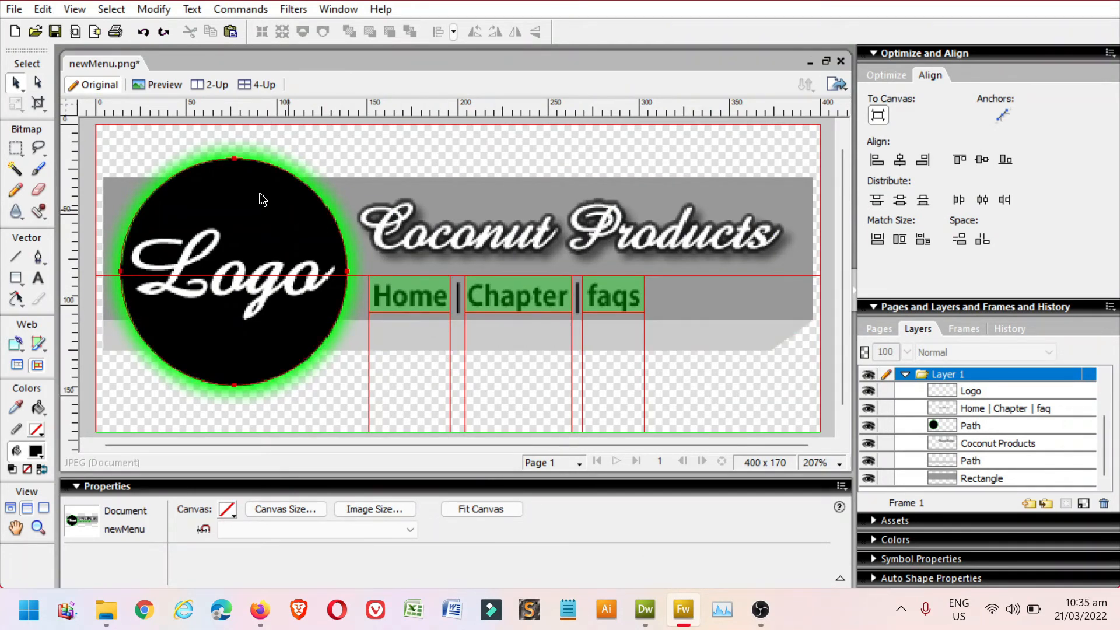
click(56, 32)
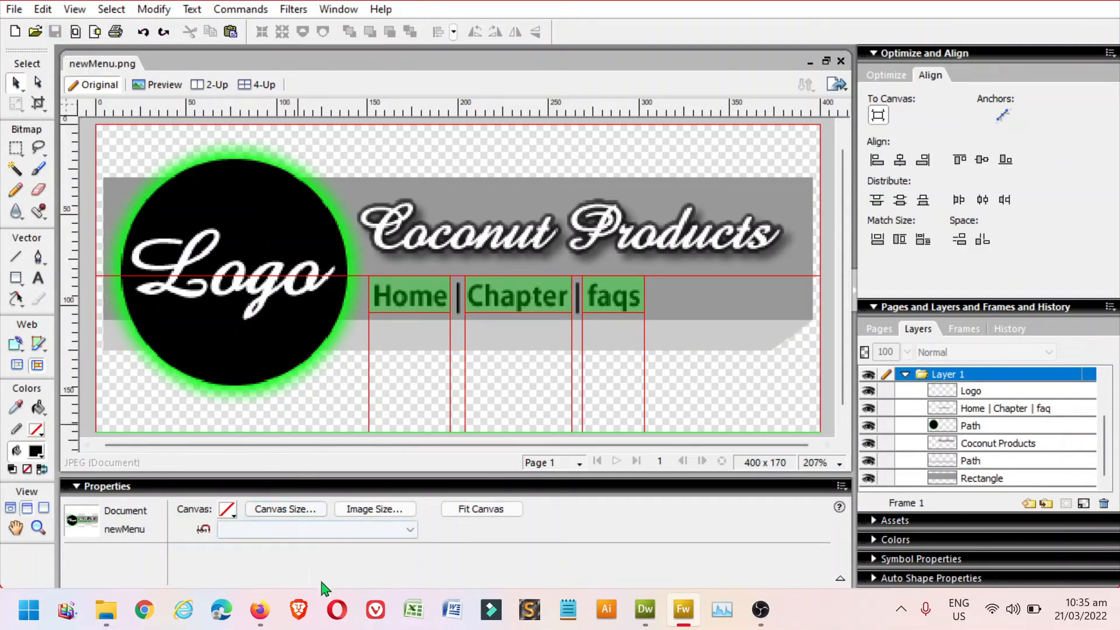
- Switch to Dreamweaver and delete the old menu's container from index.html
click(644, 610)
click(331, 225)
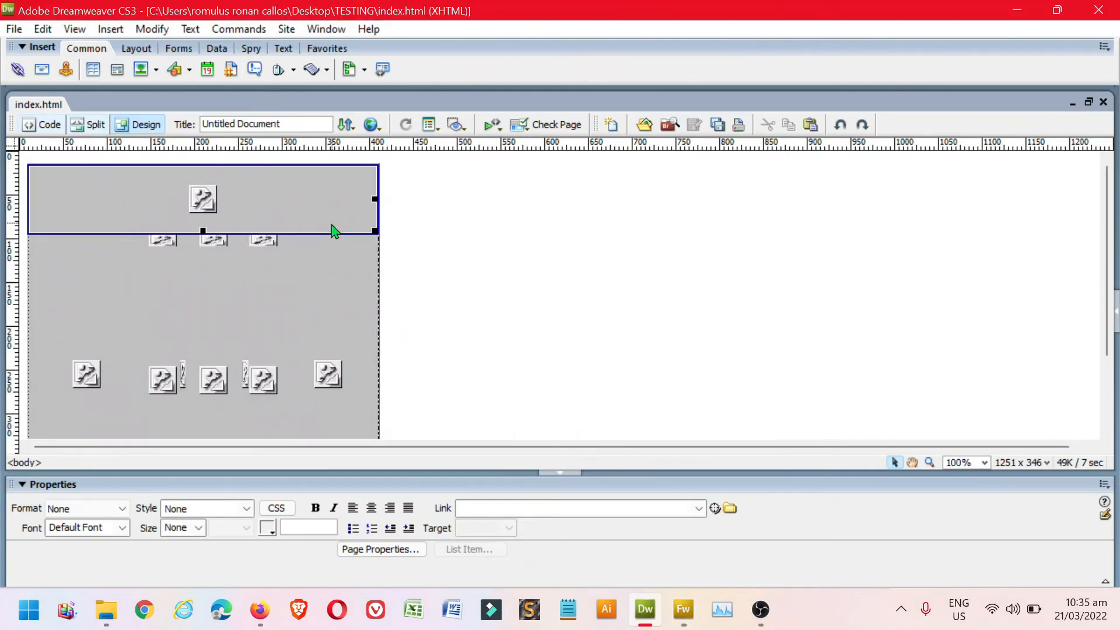
click(530, 263)
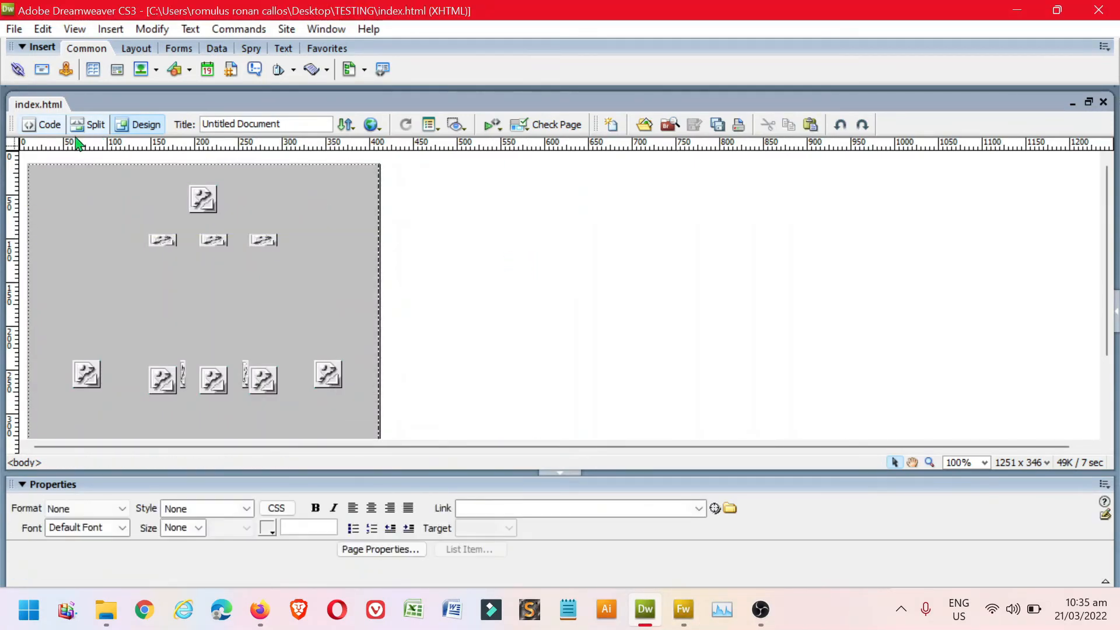
click(47, 125)
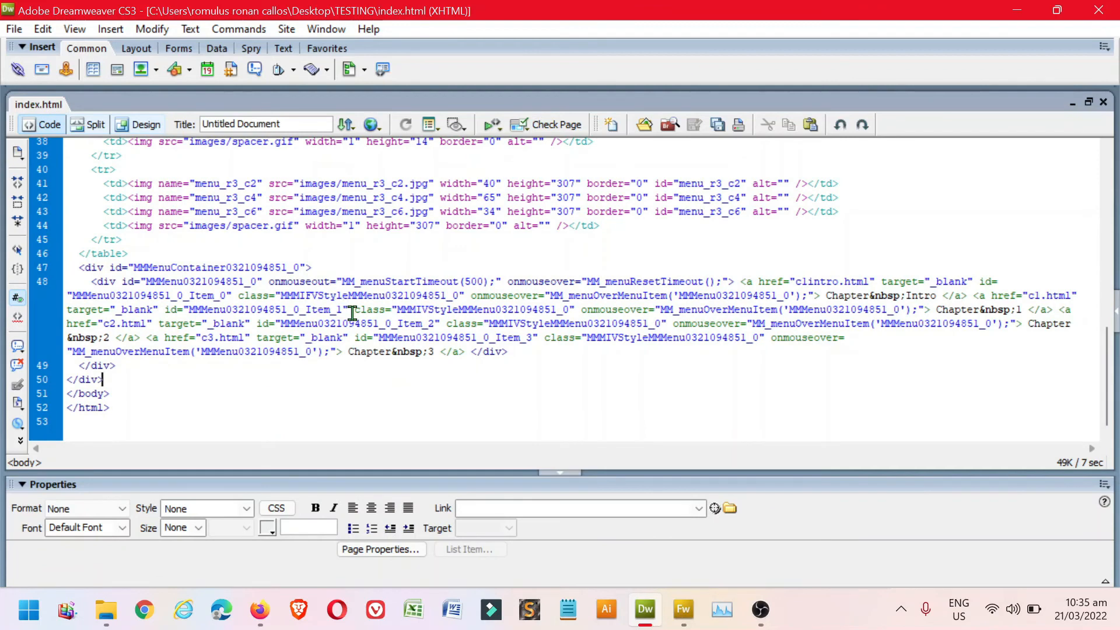
click(138, 125)
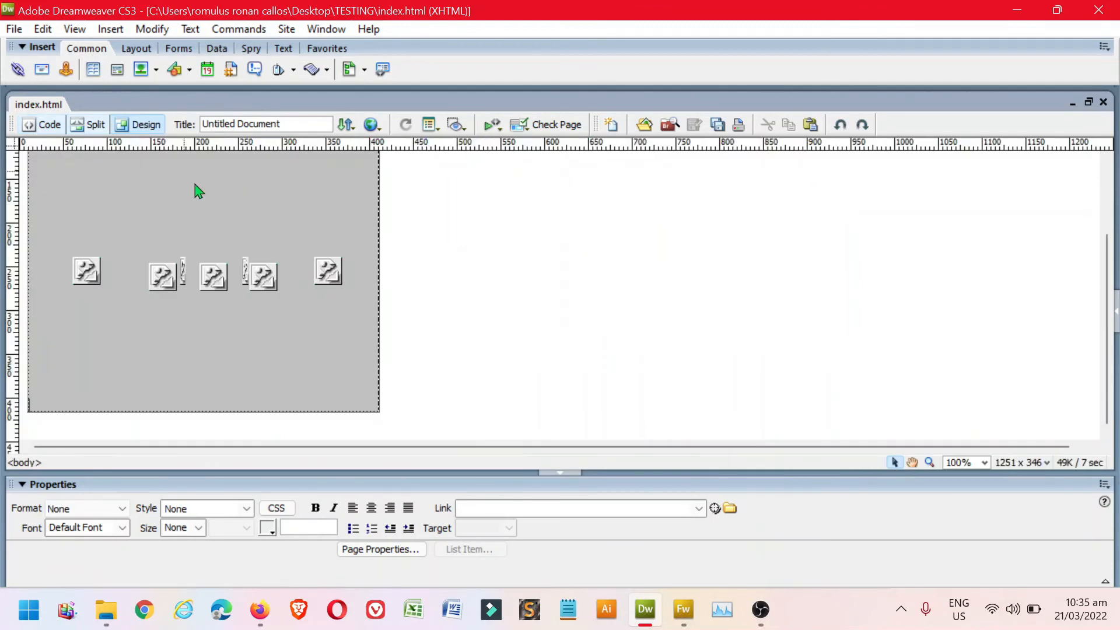
click(380, 308)
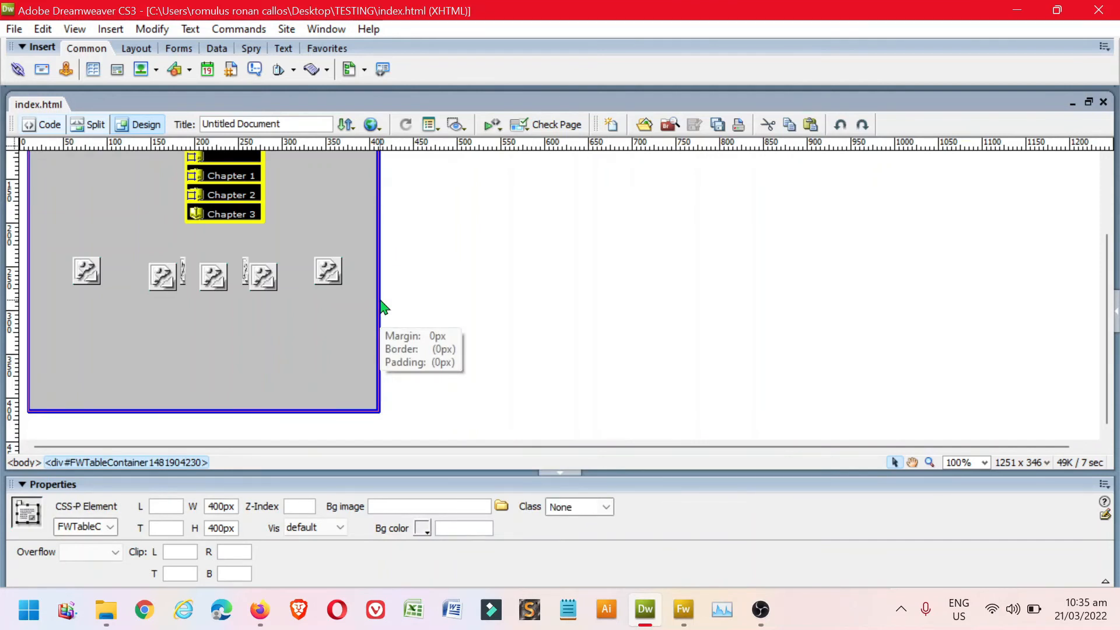
key(Delete)
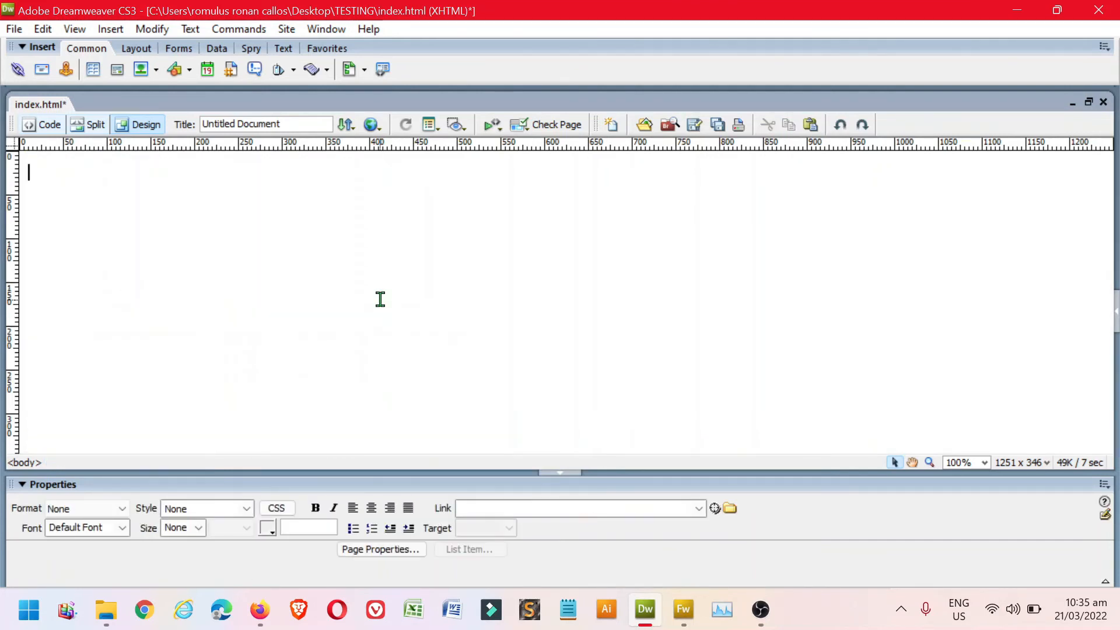
- Insert newMenu.html from the TESTING folder into index.html as Fireworks HTML, keeping the source file, and clear the selection
click(116, 34)
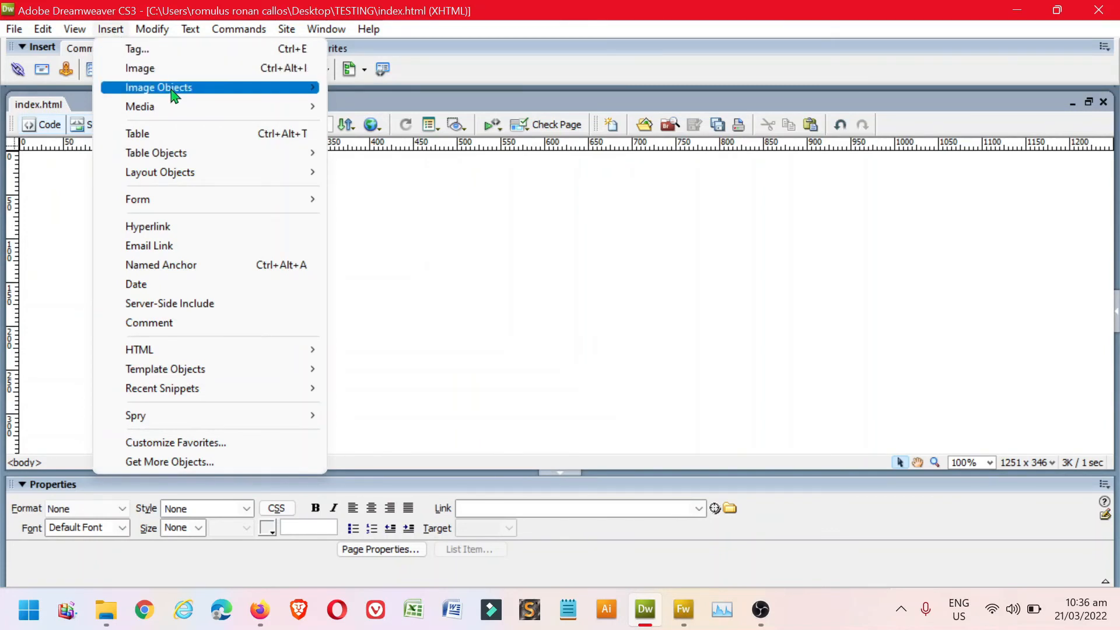
mouse_move(174, 95)
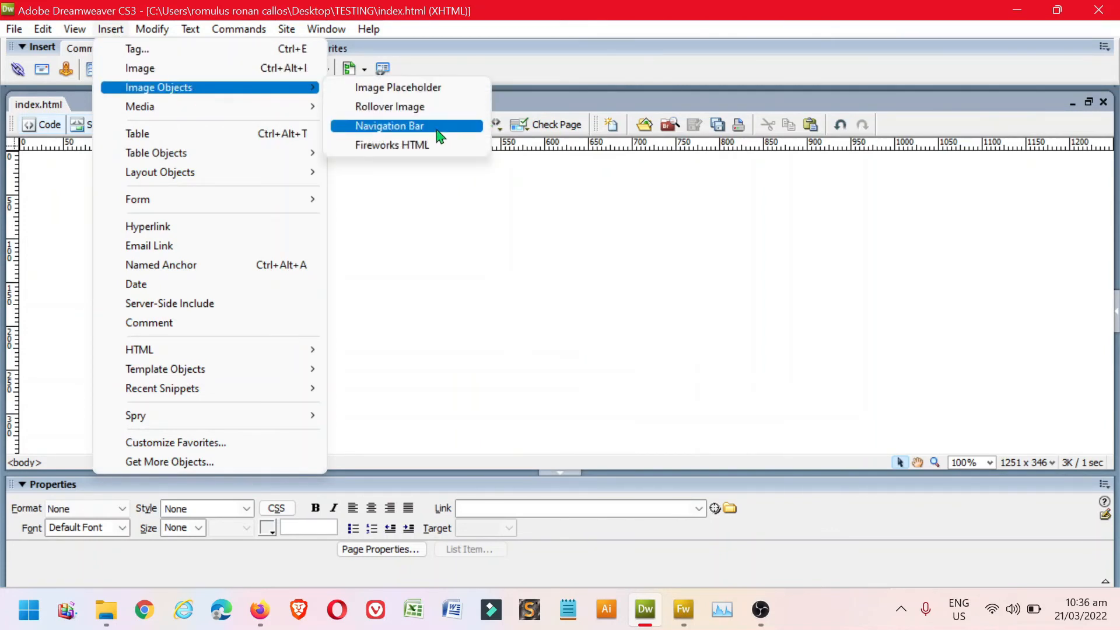
click(434, 148)
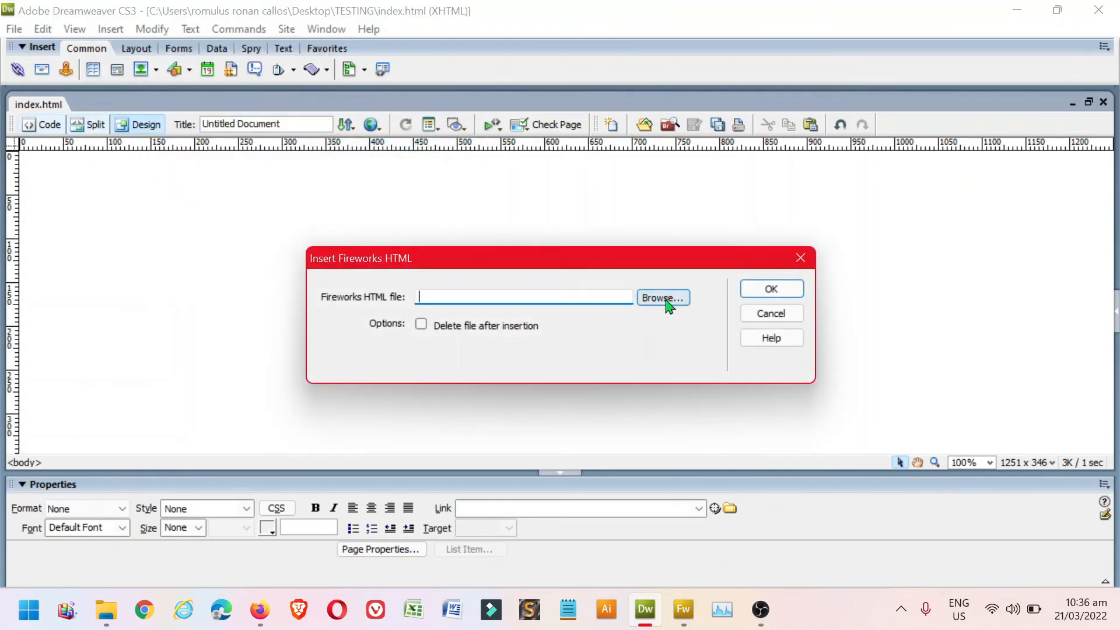
click(663, 298)
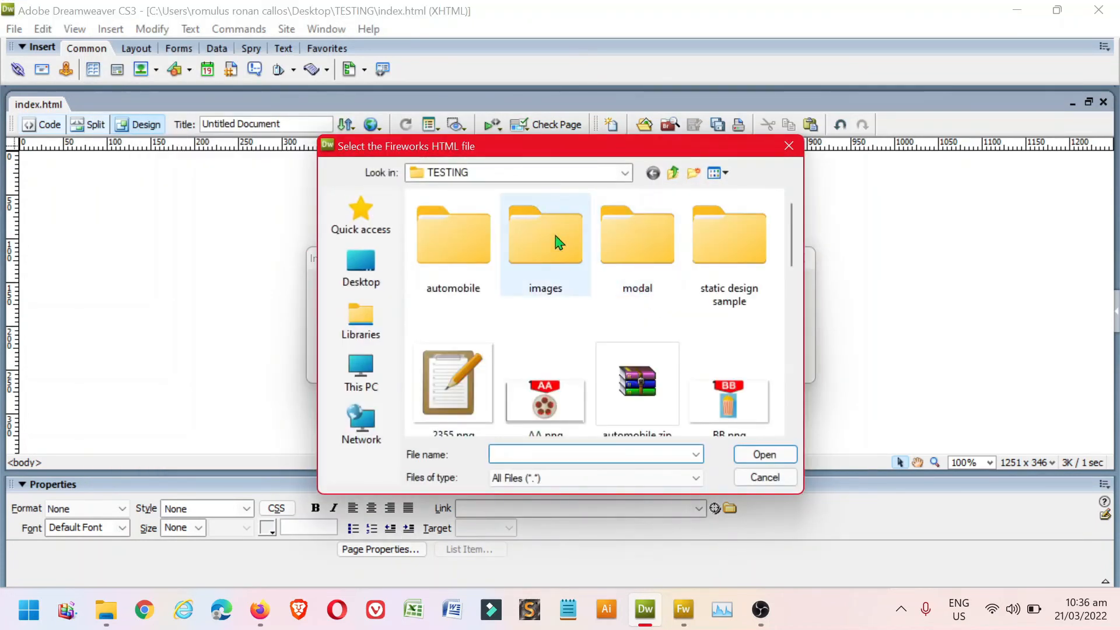
scroll(775, 303, down, 10)
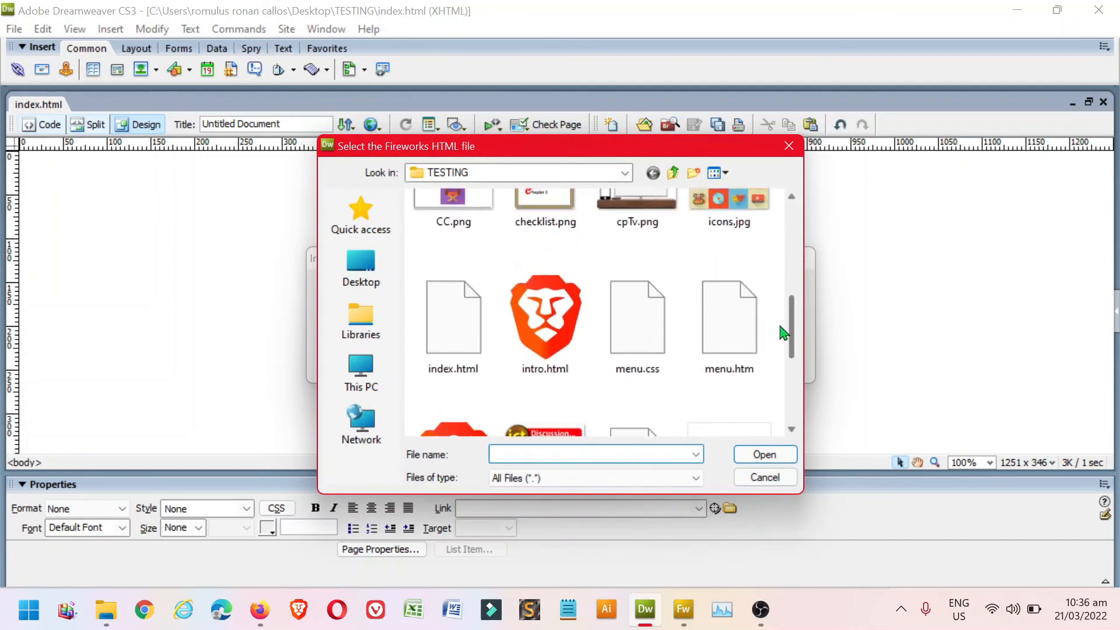
scroll(781, 366, down, 3)
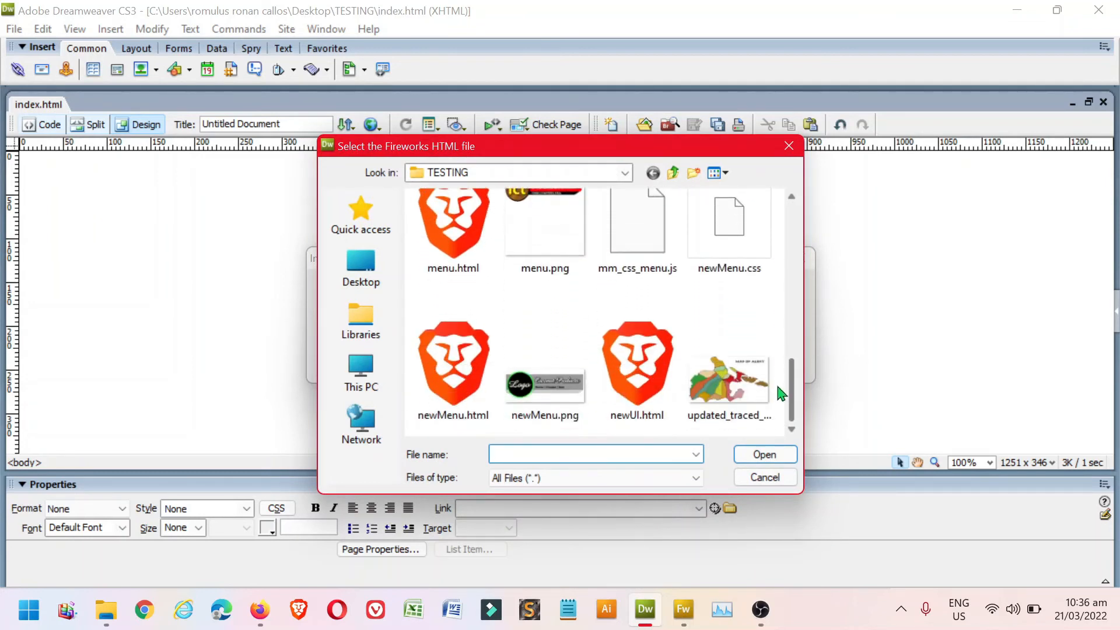
click(461, 374)
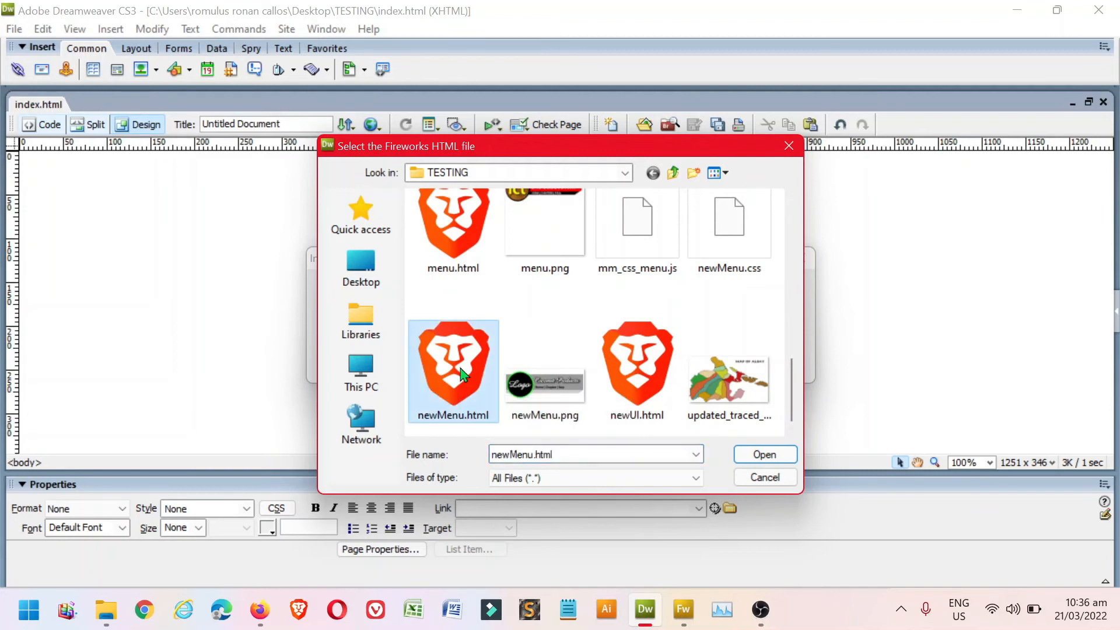
click(763, 461)
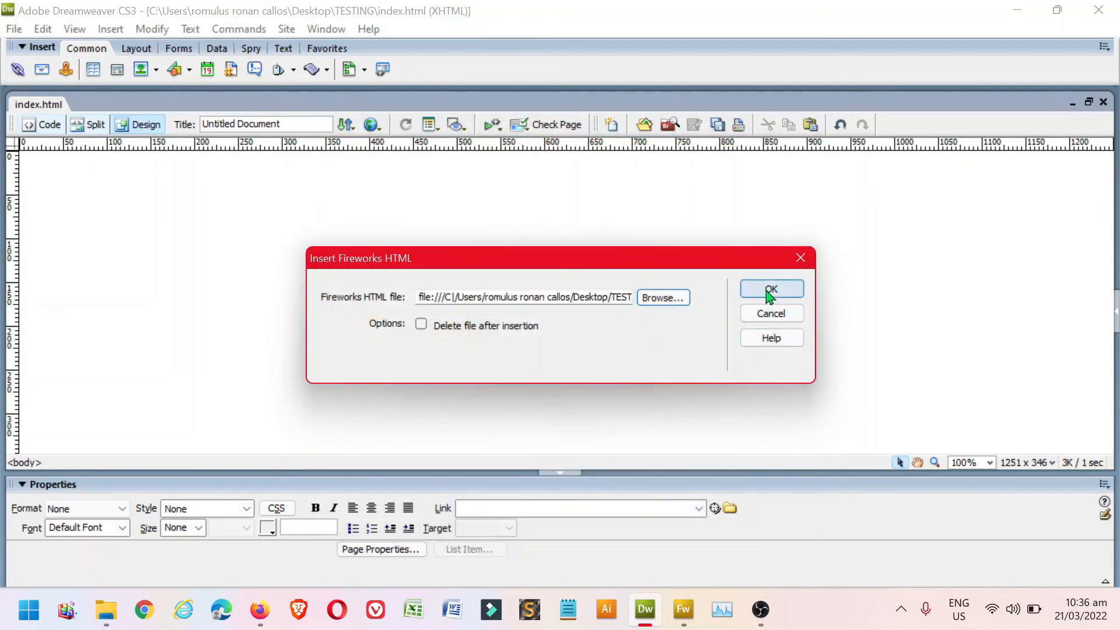
click(769, 292)
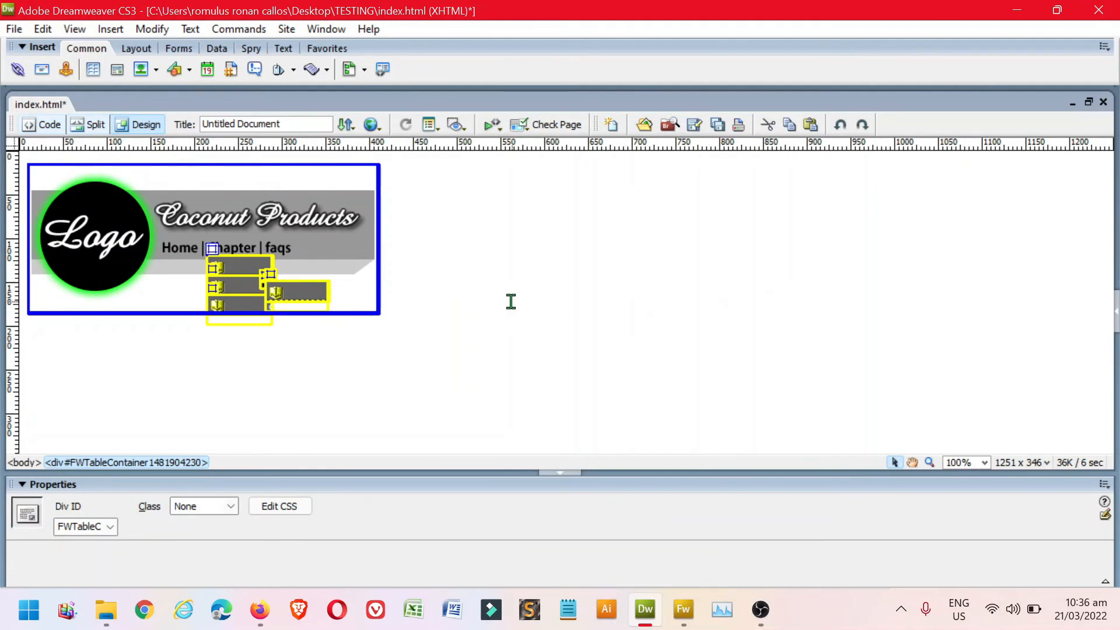
click(509, 302)
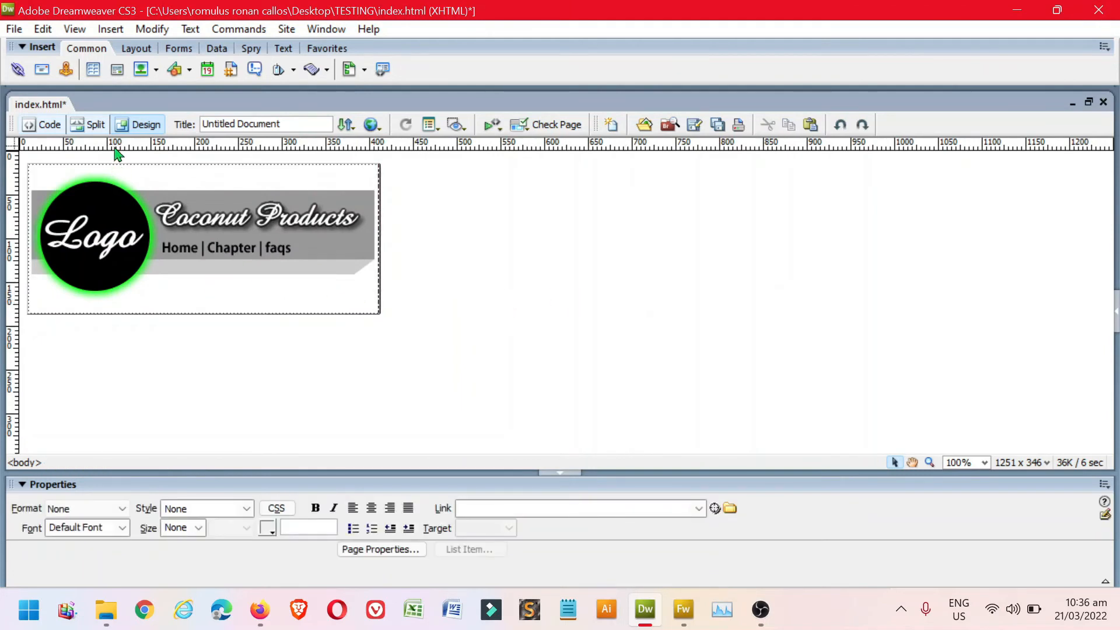
- Save index.html and preview the page in Firefox
click(243, 126)
key(ctrl+s)
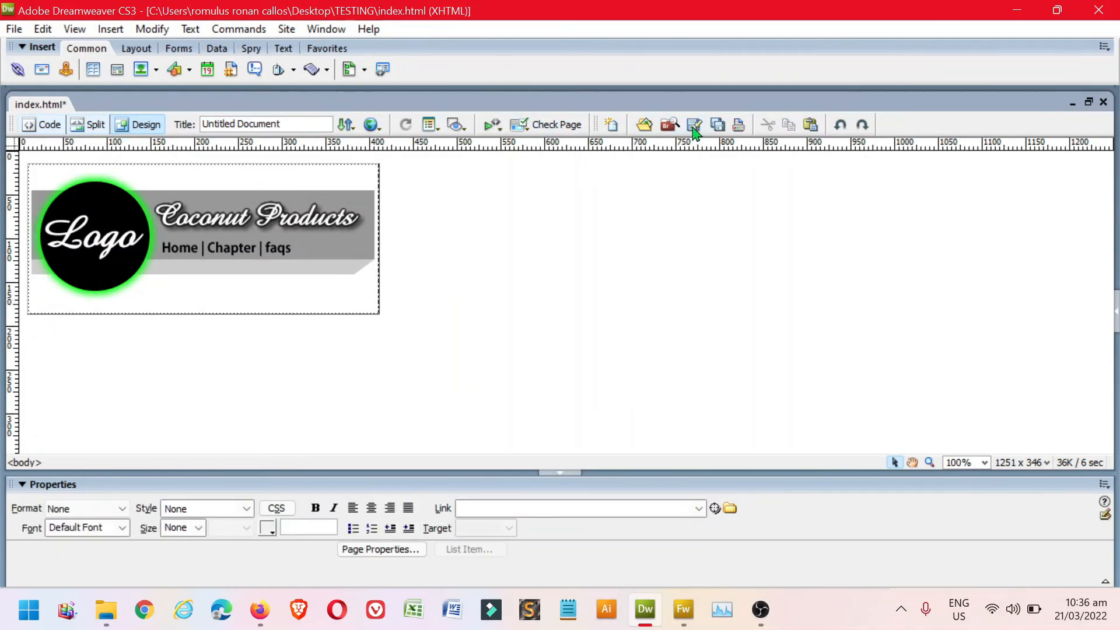
click(375, 132)
click(432, 147)
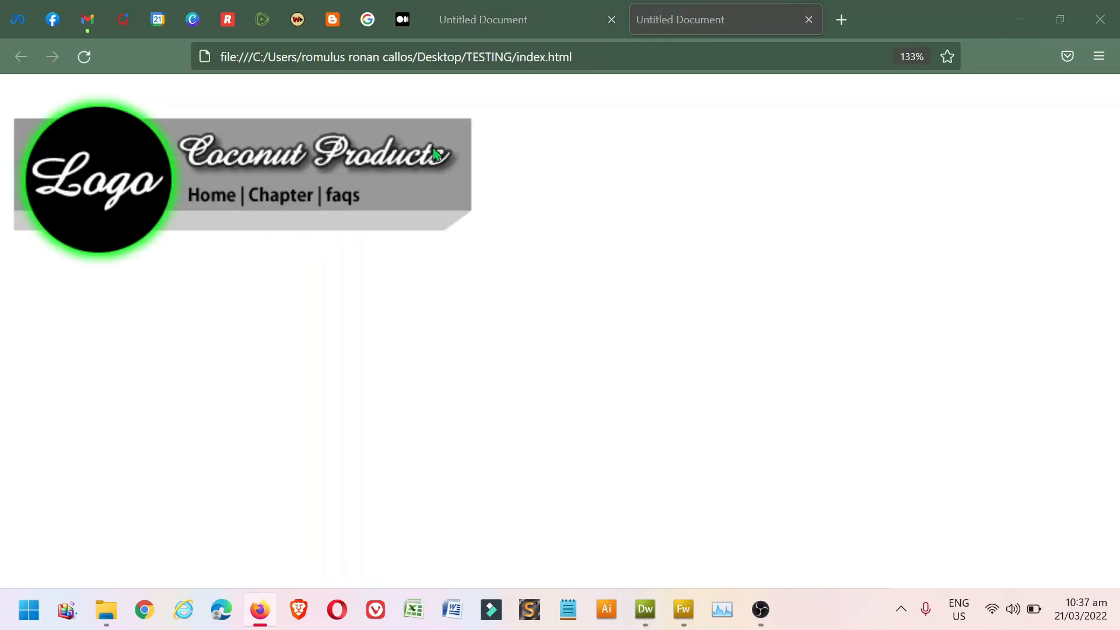
- Close the browser tab with the old ict Discussion menu and test the Chapter pop-up menu on the new page
click(531, 27)
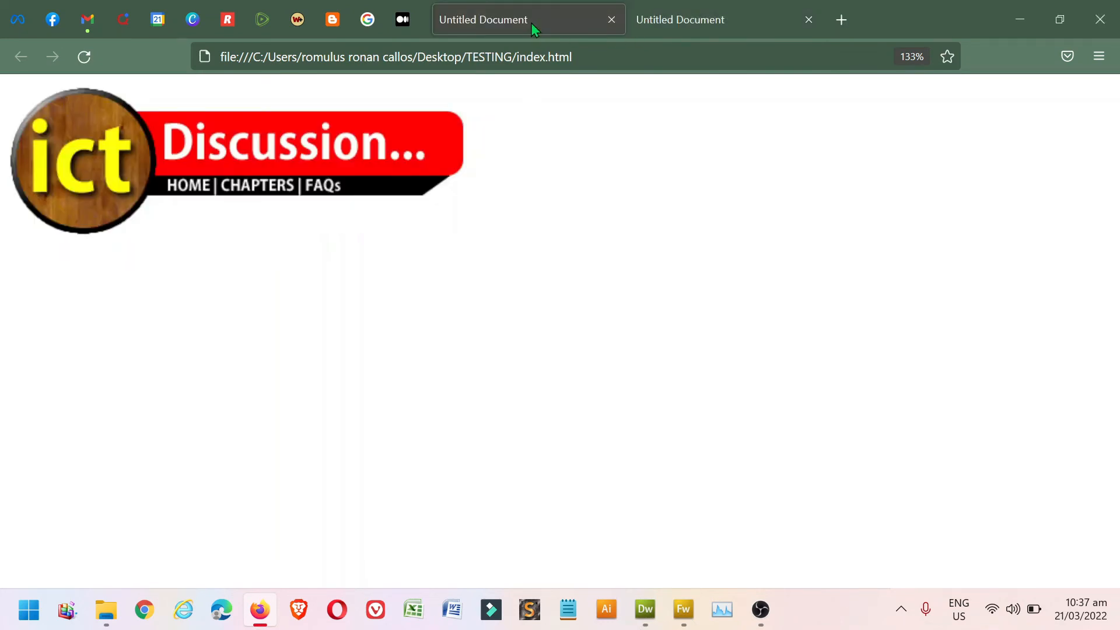
click(611, 19)
mouse_move(286, 200)
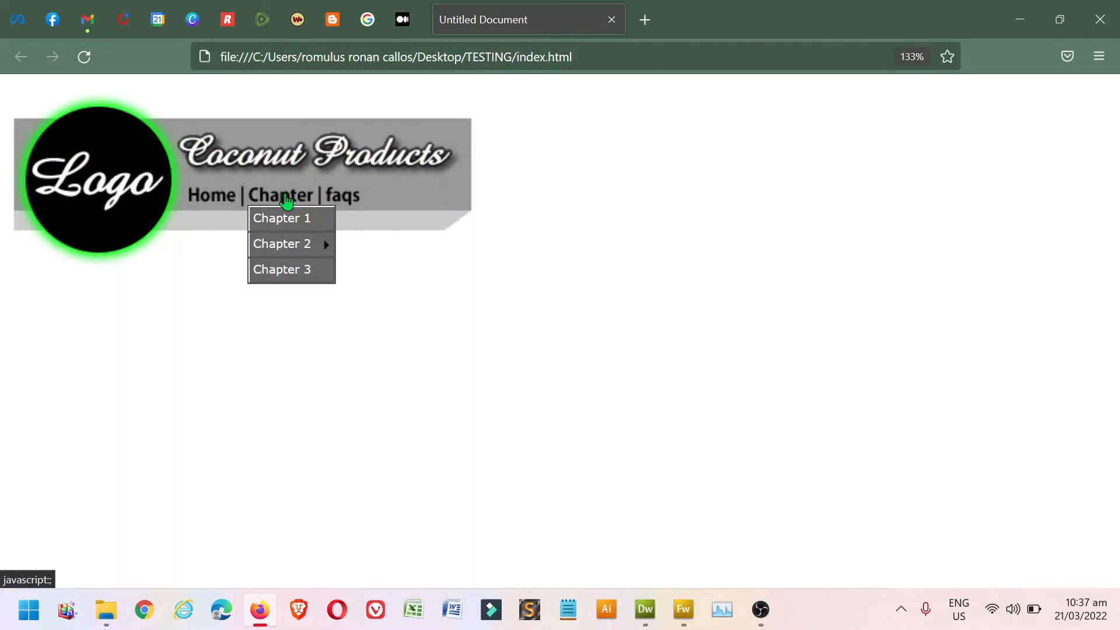
- Test the Home link of the new menu repeatedly in the browser
click(216, 198)
click(216, 198)
click(216, 198)
click(217, 199)
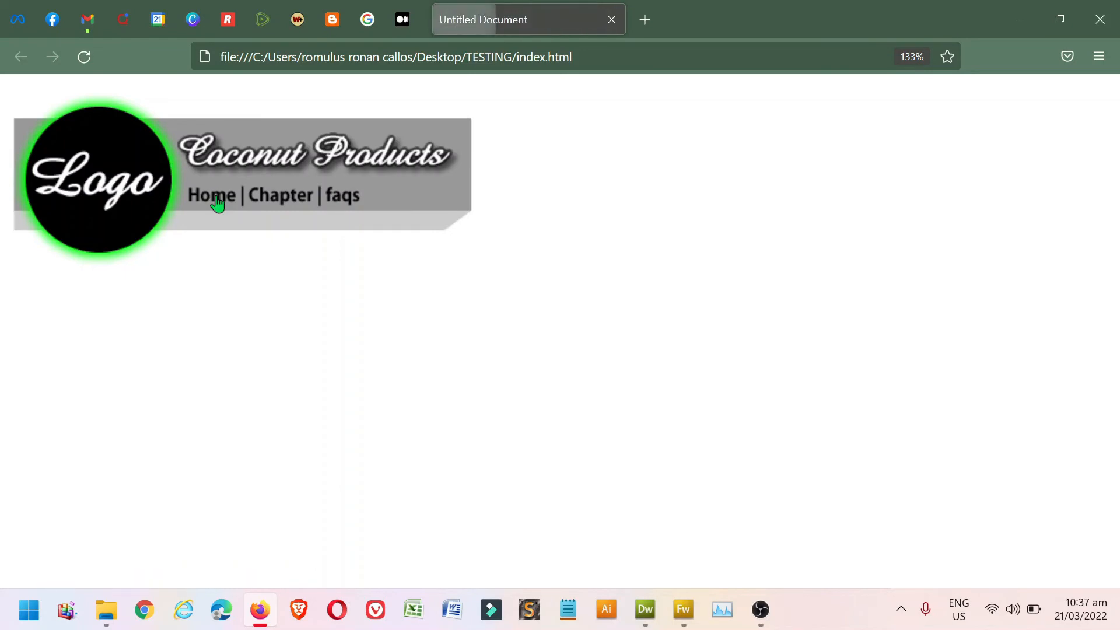
click(217, 198)
click(216, 198)
click(216, 198)
- Test the Chapter 1 and Chapter 2 links of the pop-up menu, closing each page they open
mouse_move(295, 192)
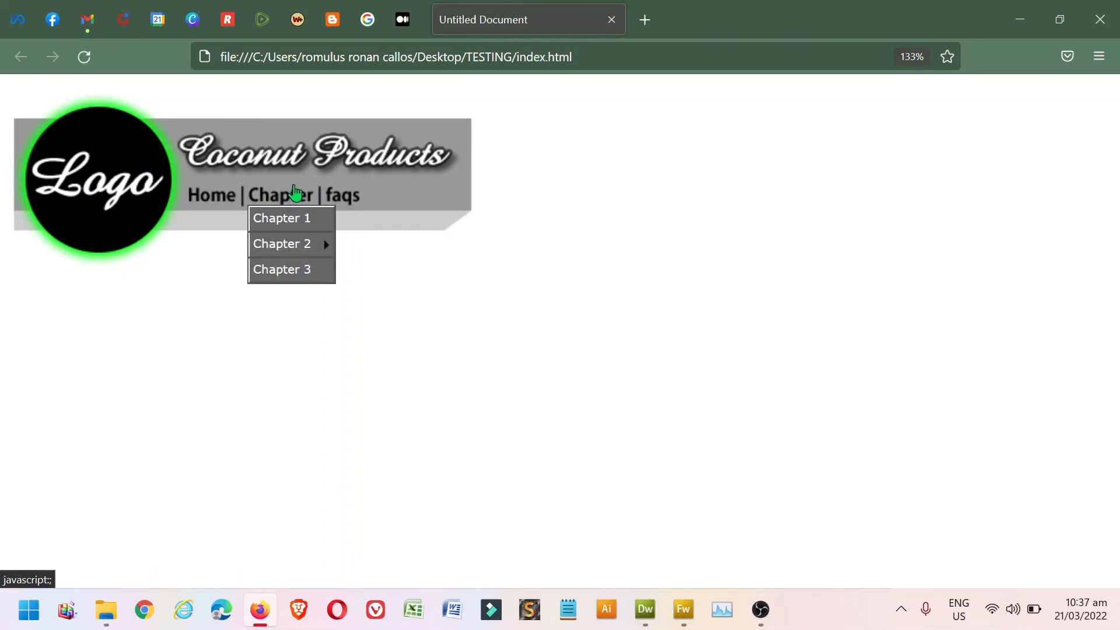
click(282, 217)
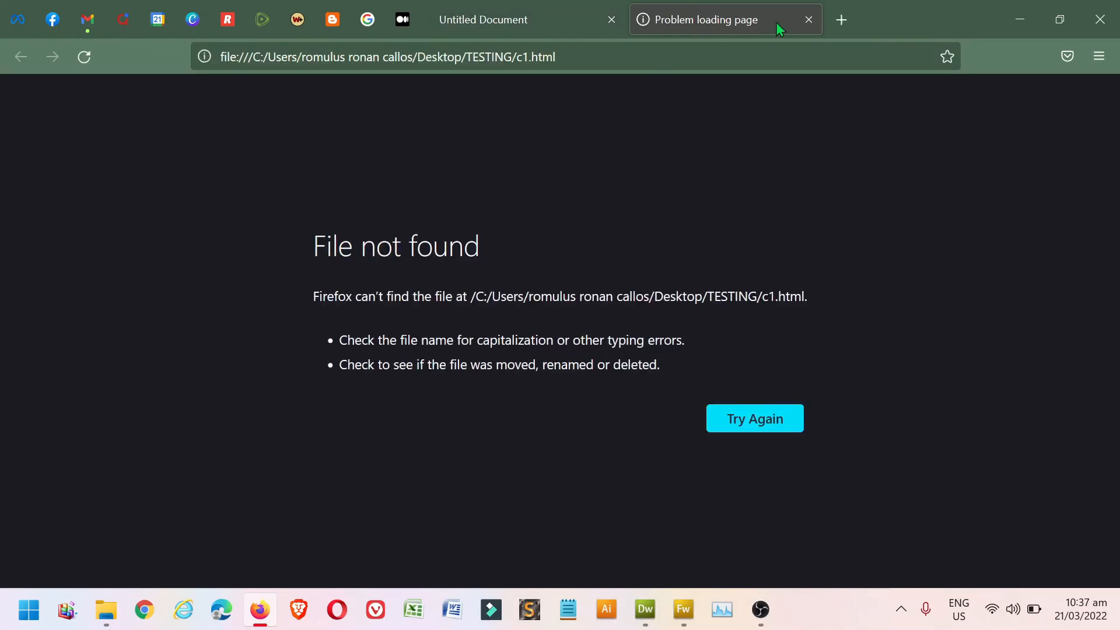
click(808, 20)
mouse_move(307, 192)
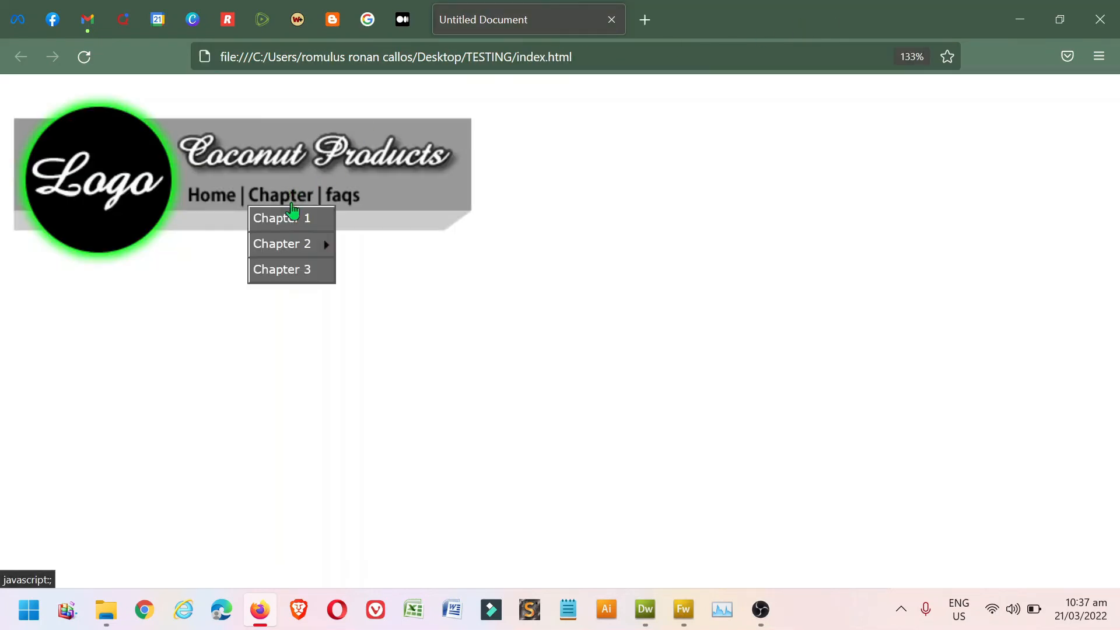
click(293, 242)
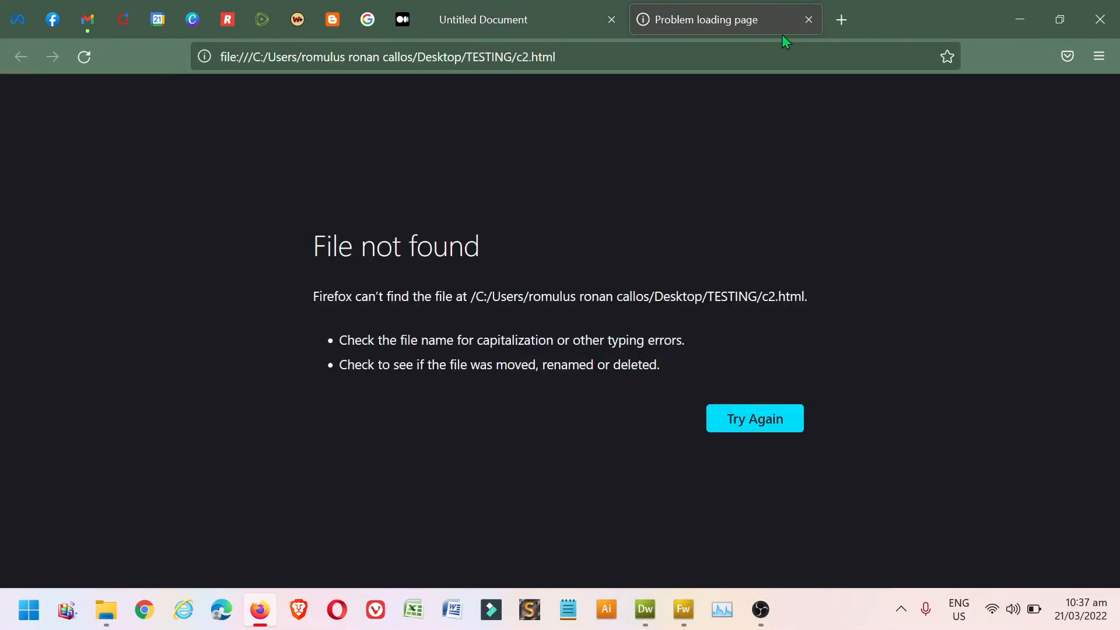
click(808, 19)
- Test the chapter 2a submenu link and the Chapter 3 link, closing each page they open
mouse_move(280, 195)
mouse_move(293, 245)
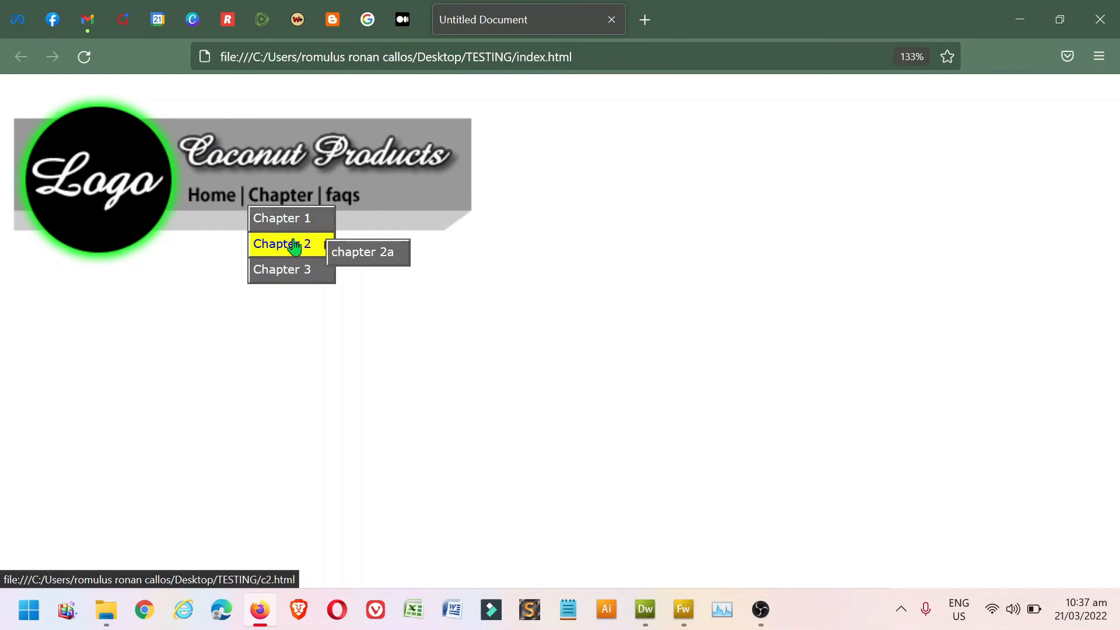
click(366, 252)
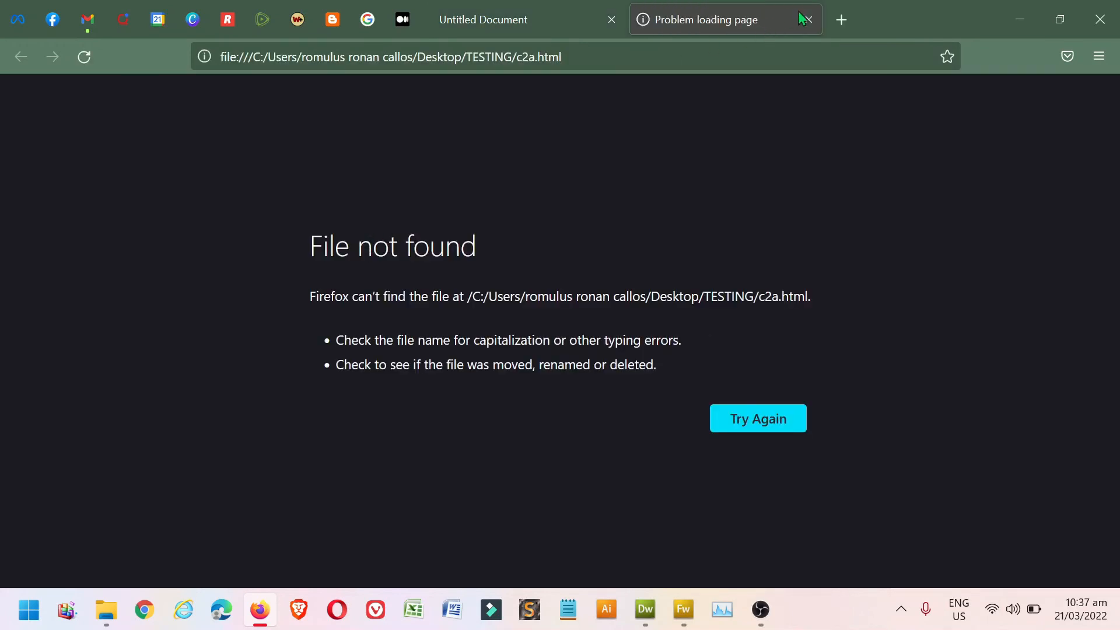
click(808, 20)
mouse_move(318, 207)
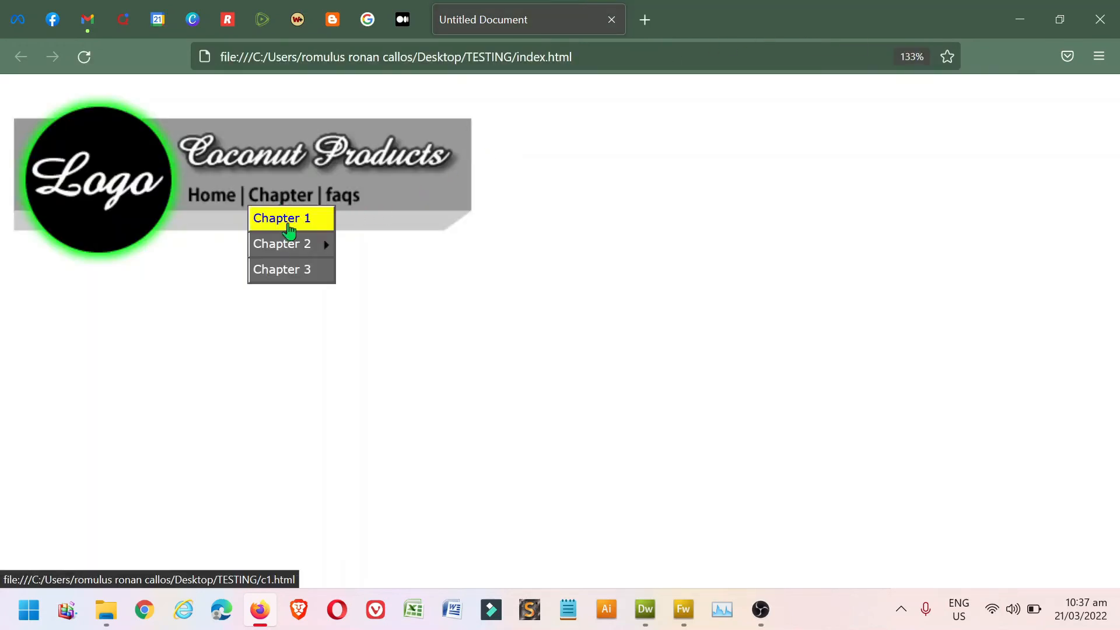
click(296, 273)
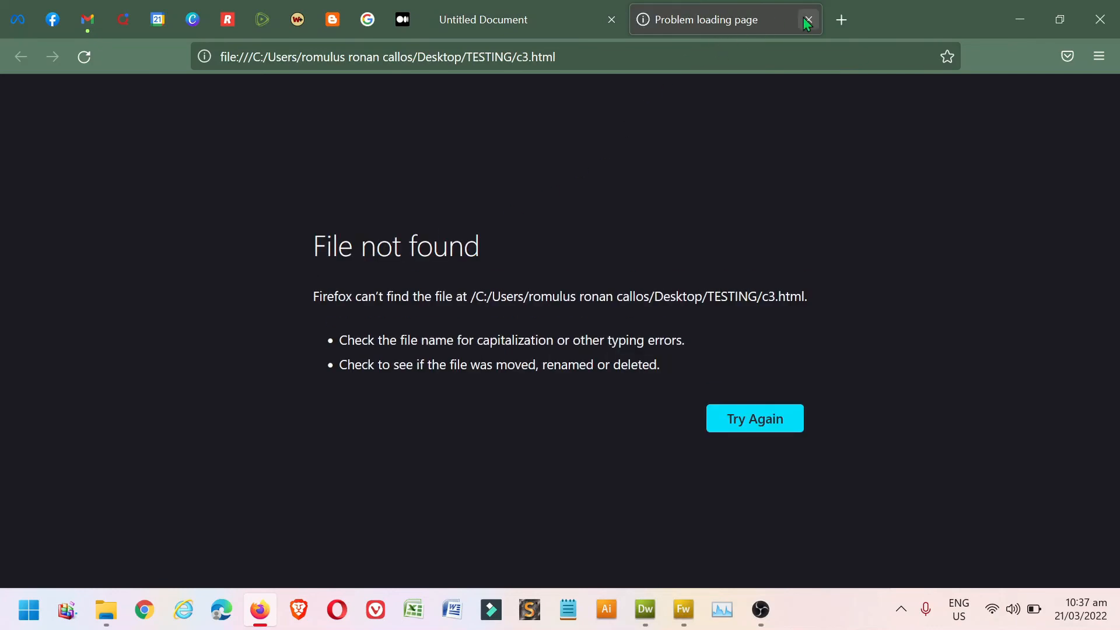
click(807, 20)
- Test the faqs link, return to index.html and show the Chapter pop-up menu again
click(341, 197)
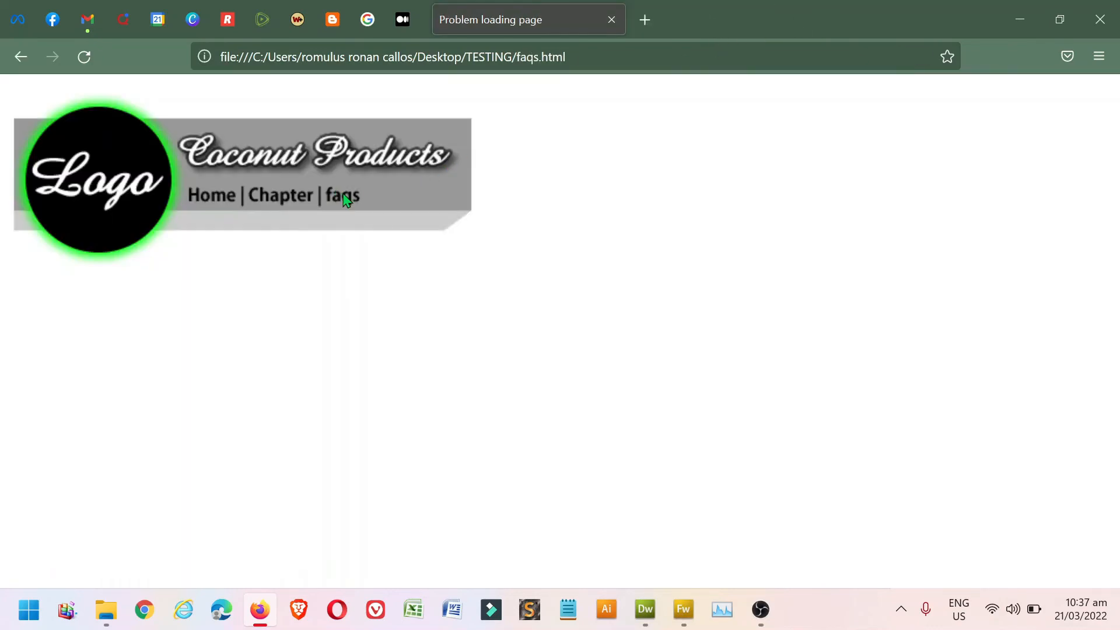
click(20, 56)
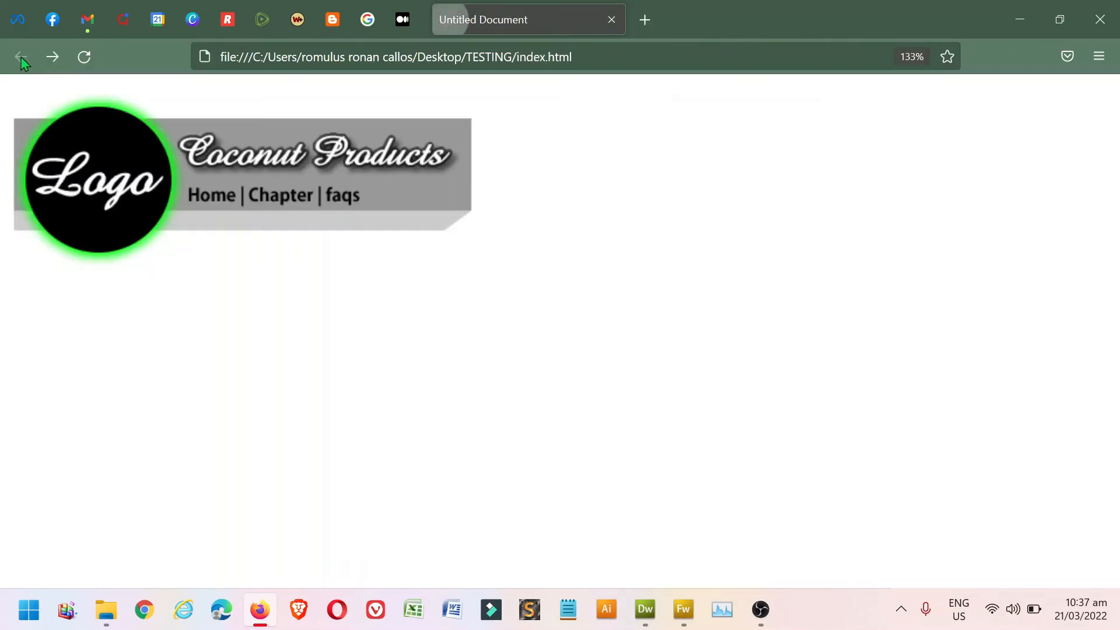
mouse_move(260, 198)
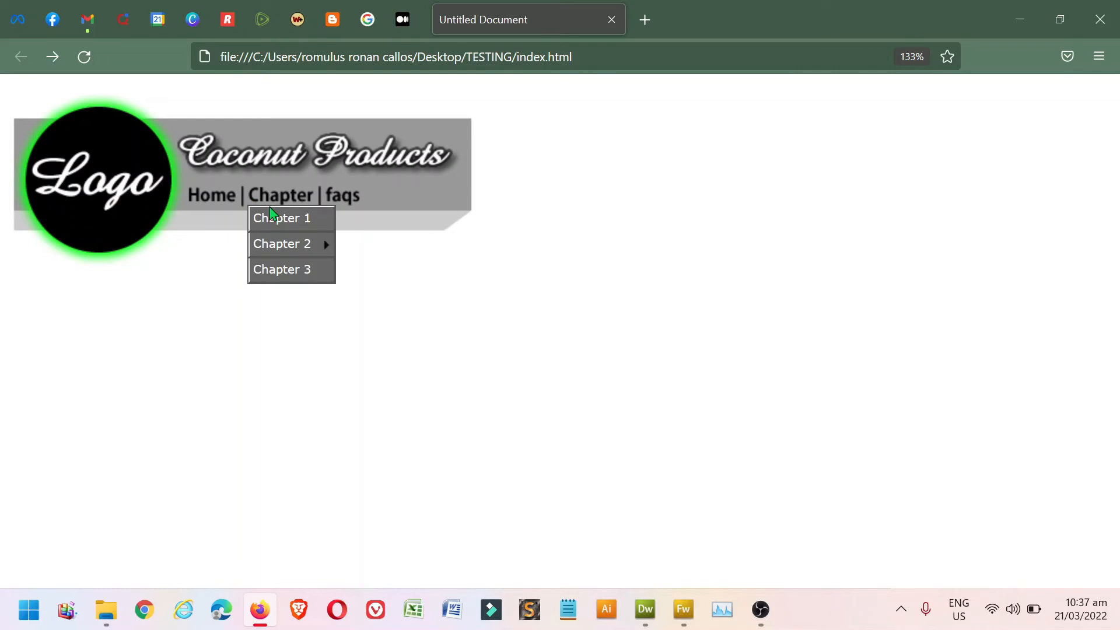
mouse_move(280, 243)
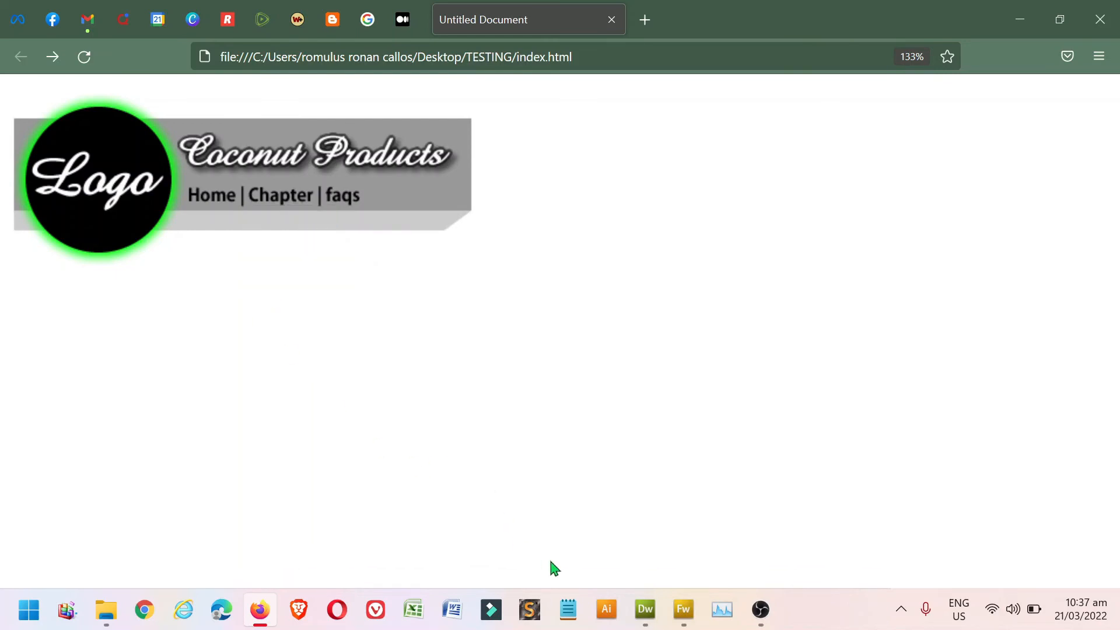
- Switch to Dreamweaver, create a blank HTML page and enter the text "CHAPTER 1 HERE...."
click(646, 609)
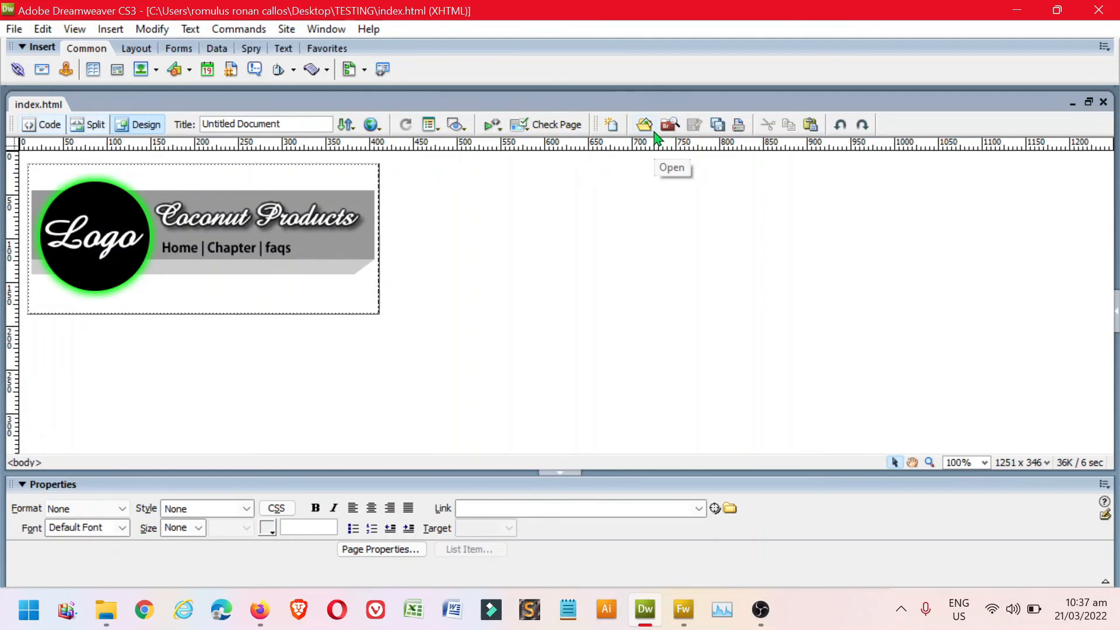
click(612, 133)
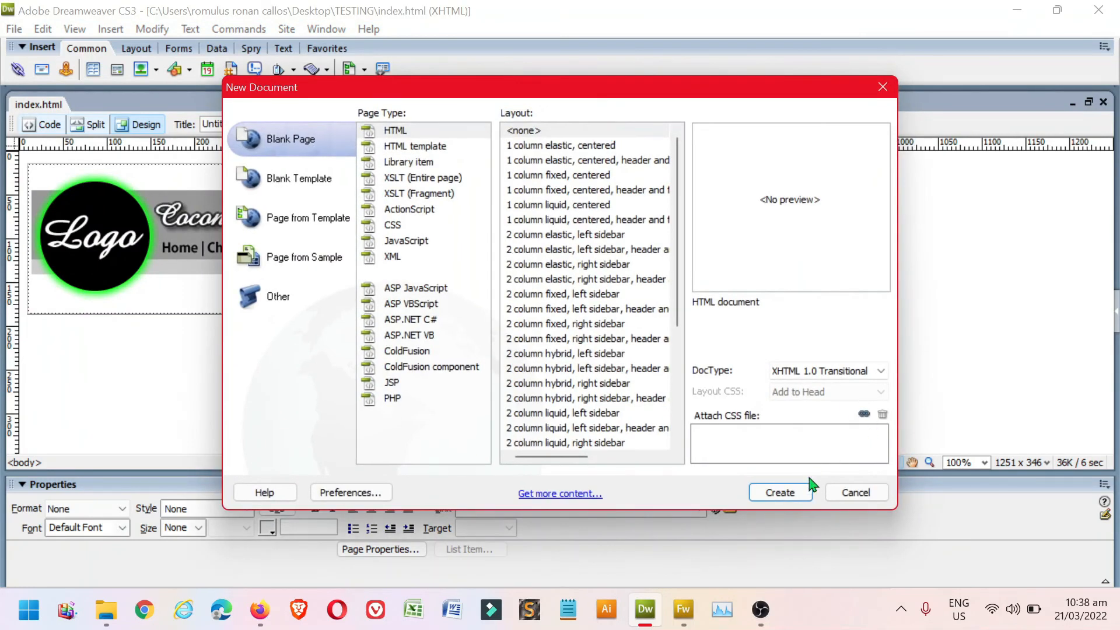
click(781, 492)
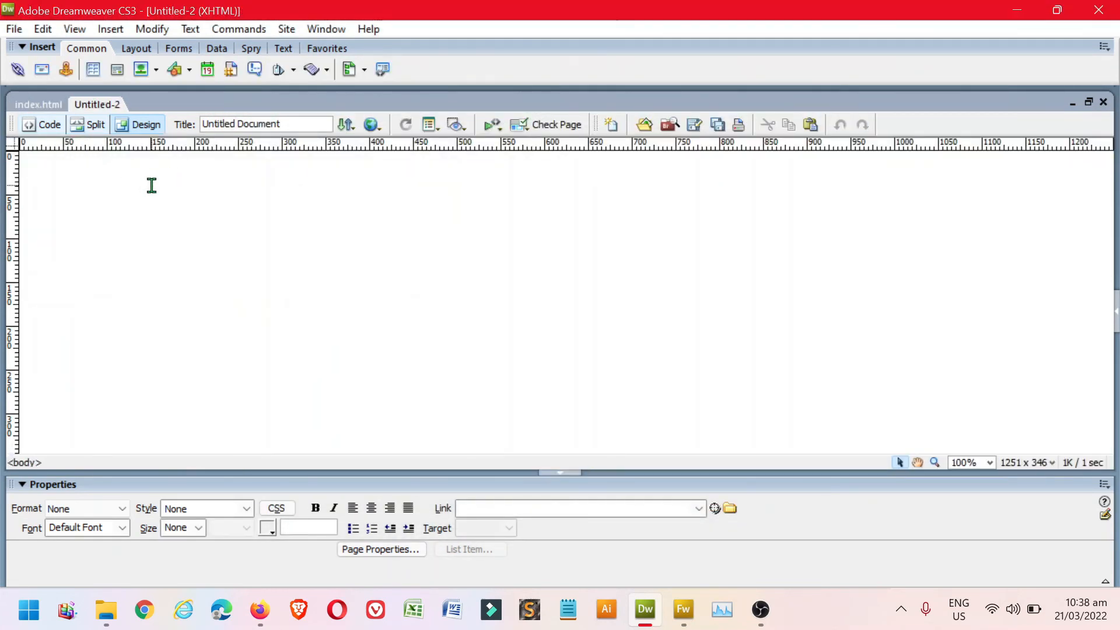
key(Caps_Lock)
text(CHAPTER )
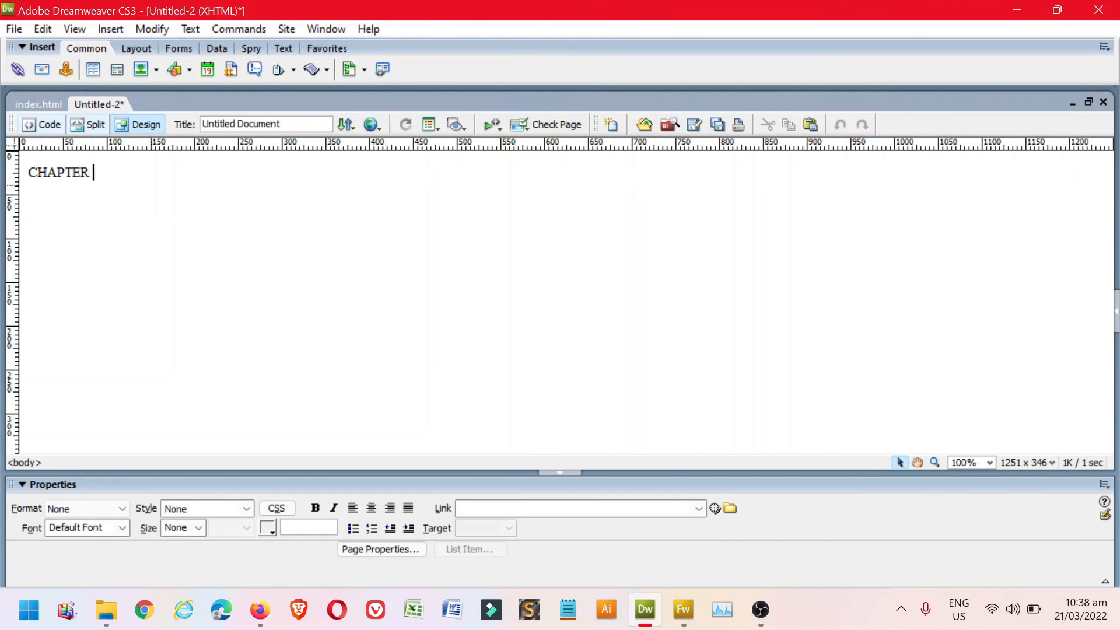
text(1 HERE)
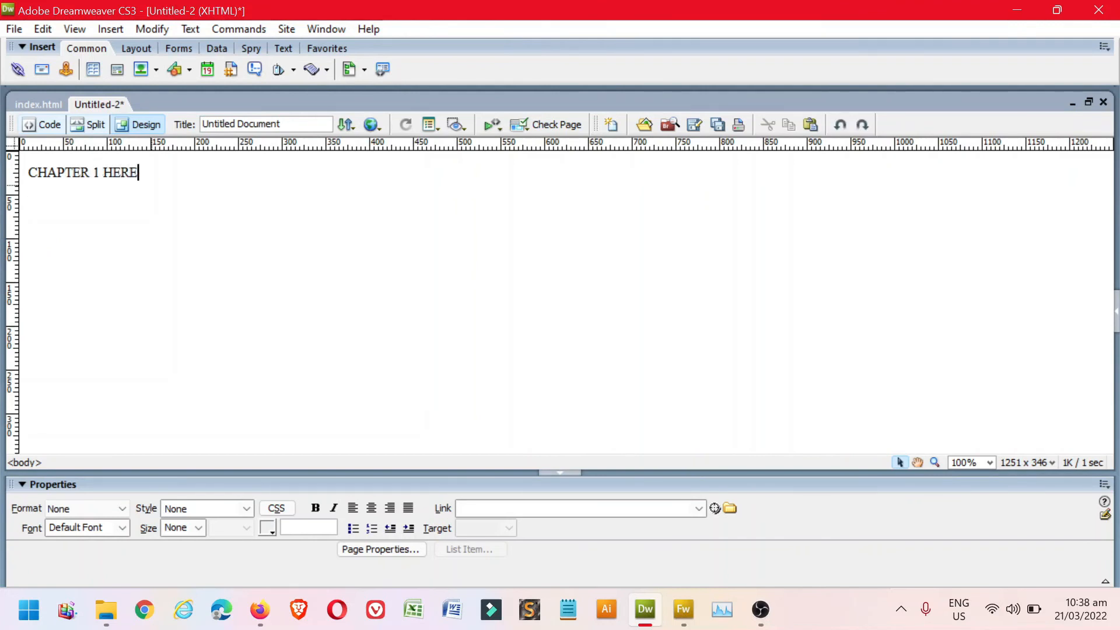
text(....)
- Create a second blank HTML page and paste the text copied from the Chapter 1 page into it
click(611, 125)
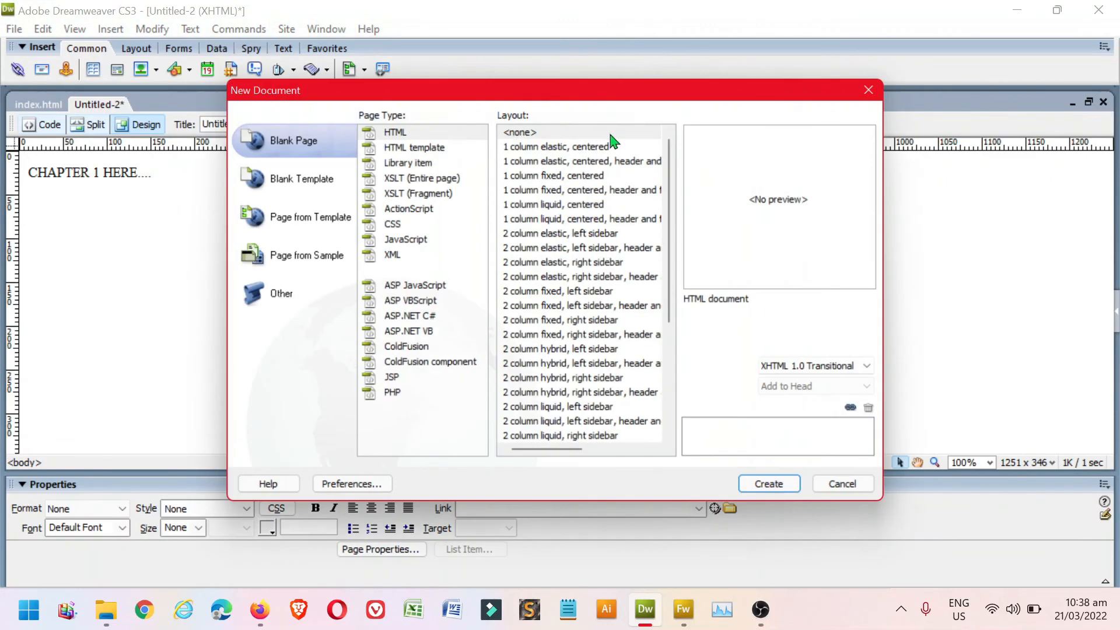
click(793, 494)
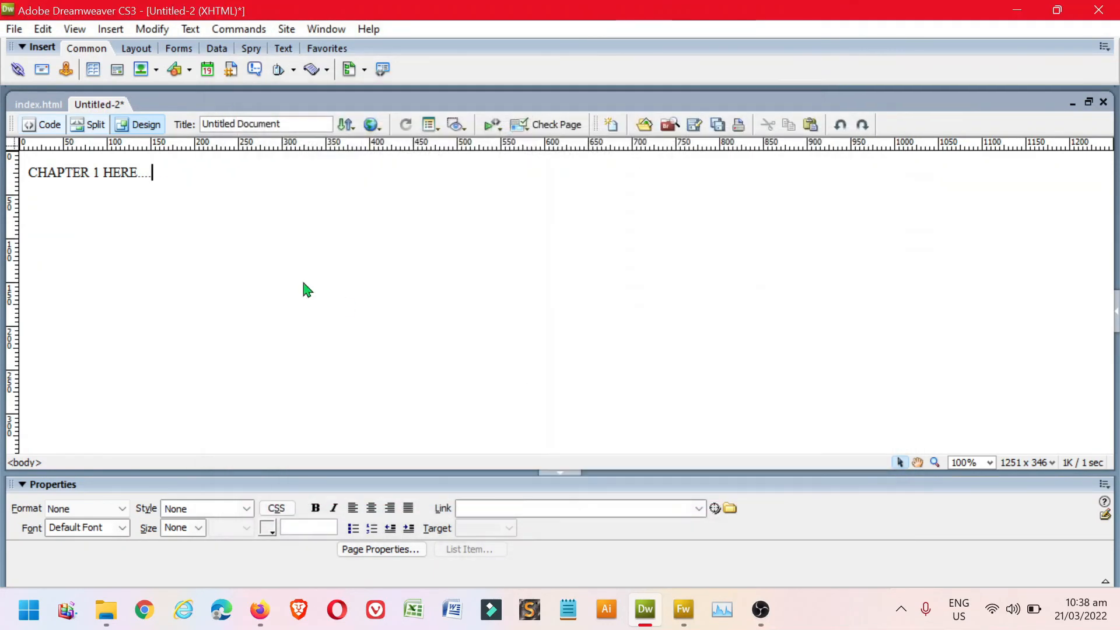
click(102, 104)
drag(154, 172, 26, 175)
key(ctrl+c)
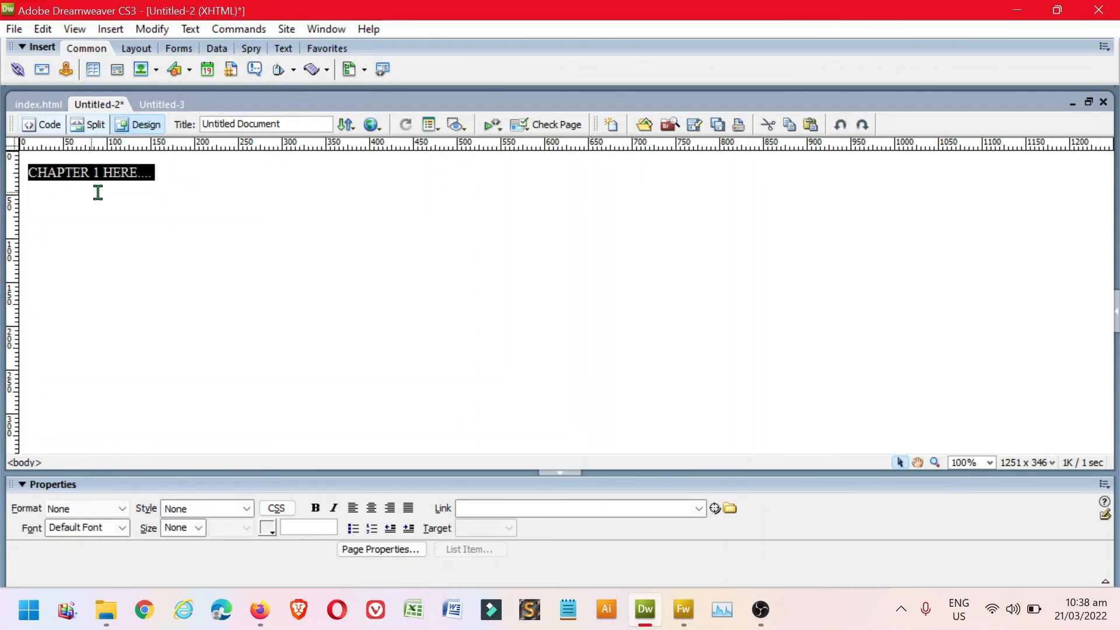
click(169, 105)
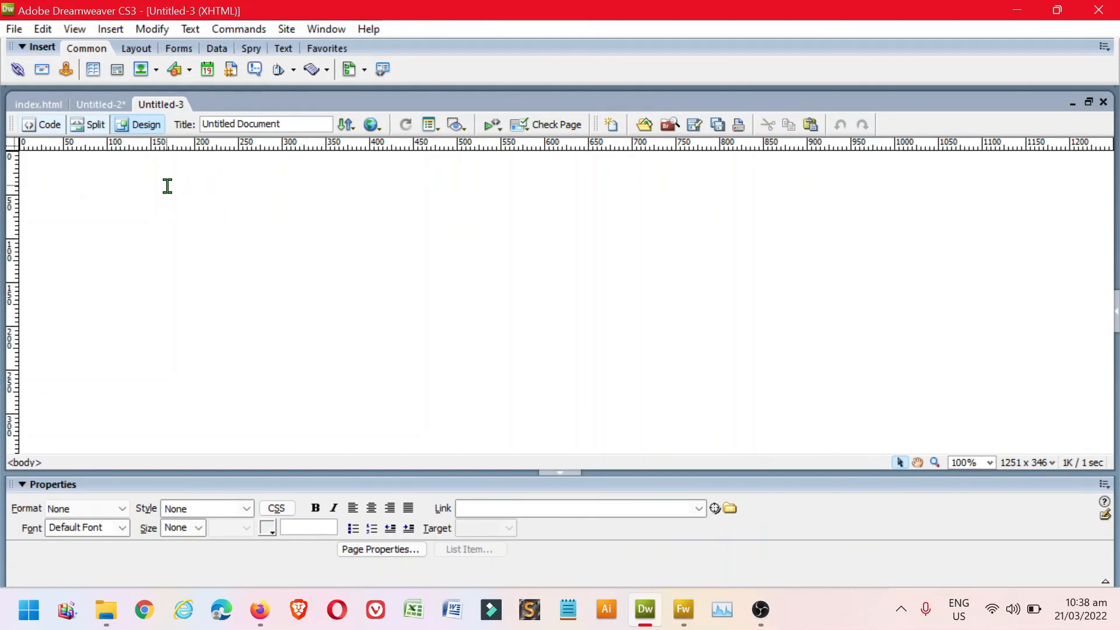
key(ctrl+v)
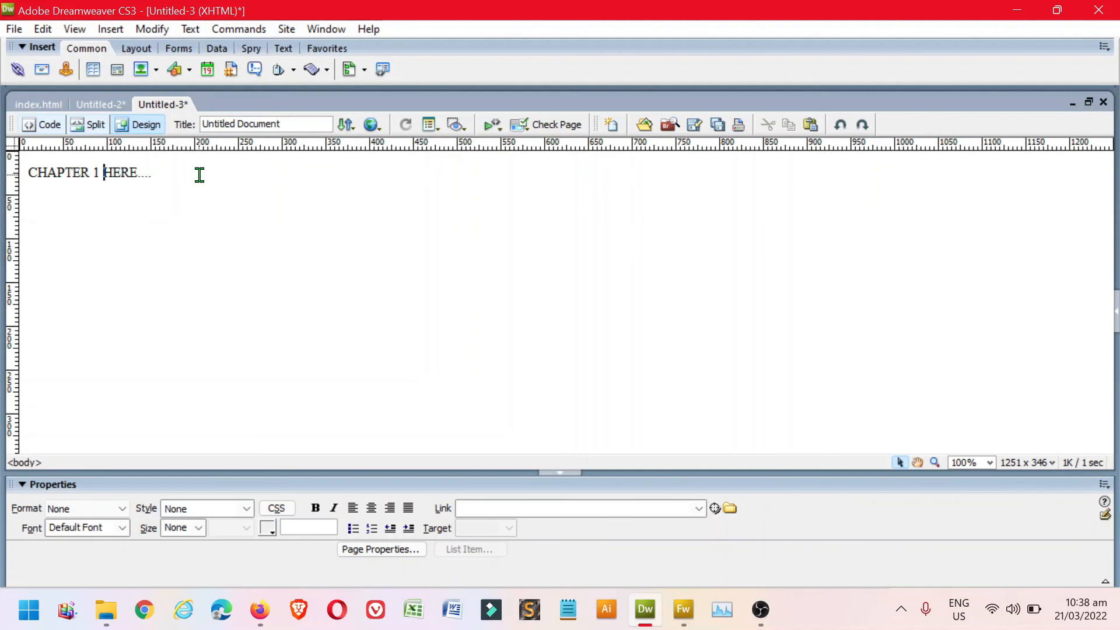
- Change the pasted text to "CHAPTER 2 HERE...." and move it down with four blank paragraphs above it
key(shift+Left)
text(2)
key(Home)
key(Return)
key(Return)
key(Return)
key(Return)
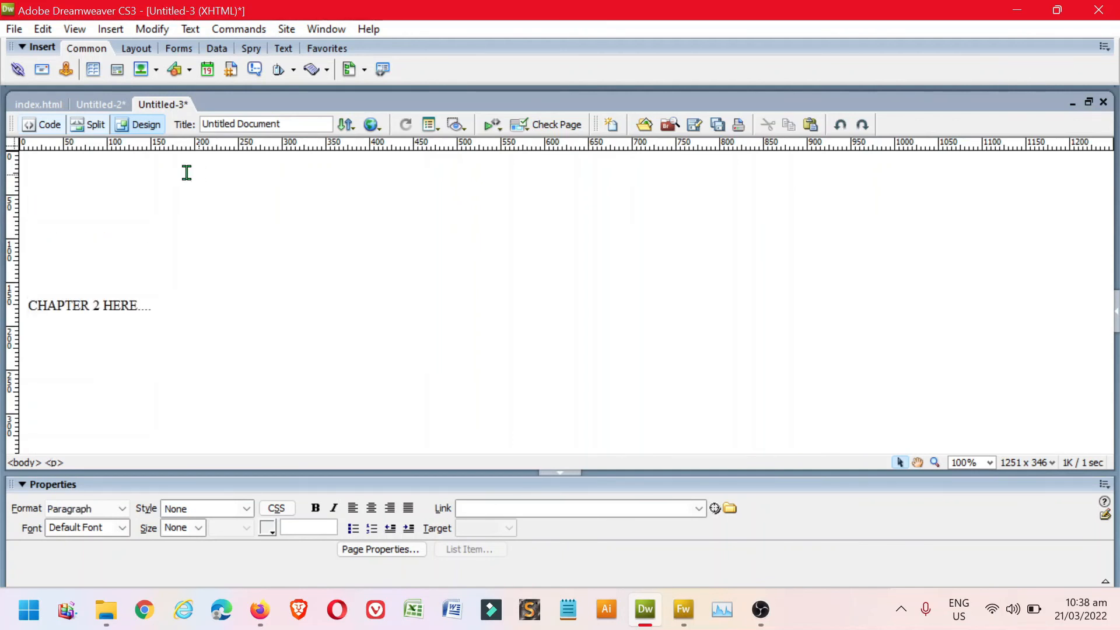
- Create another blank HTML page, paste the chapter text and change it to "CHAPTER 2A HERE...."
click(611, 126)
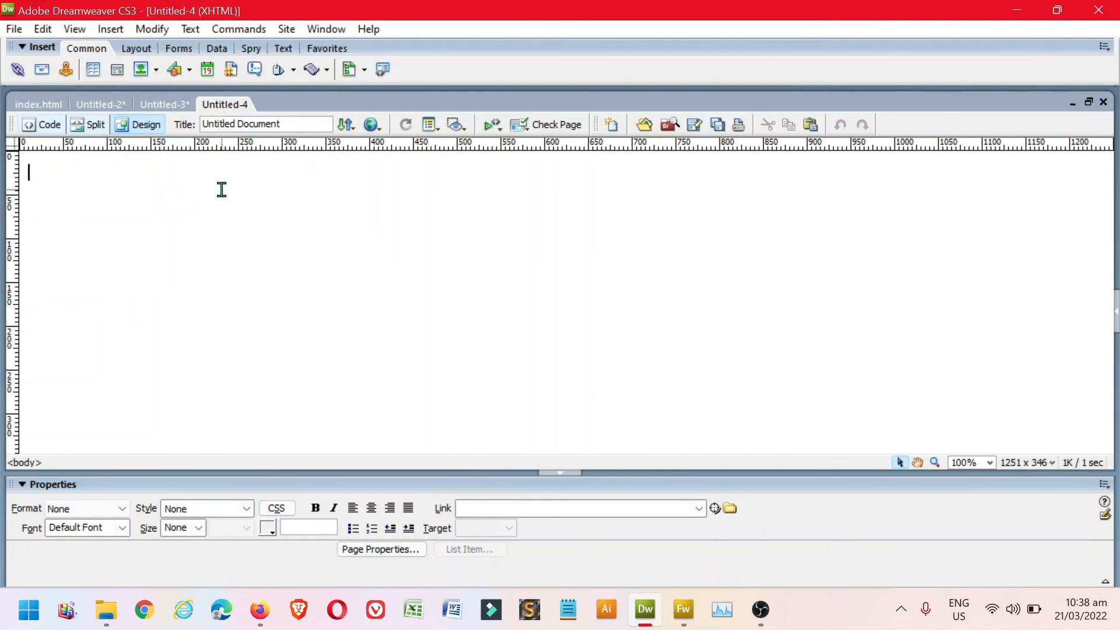
key(ctrl+v)
key(ctrl+z)
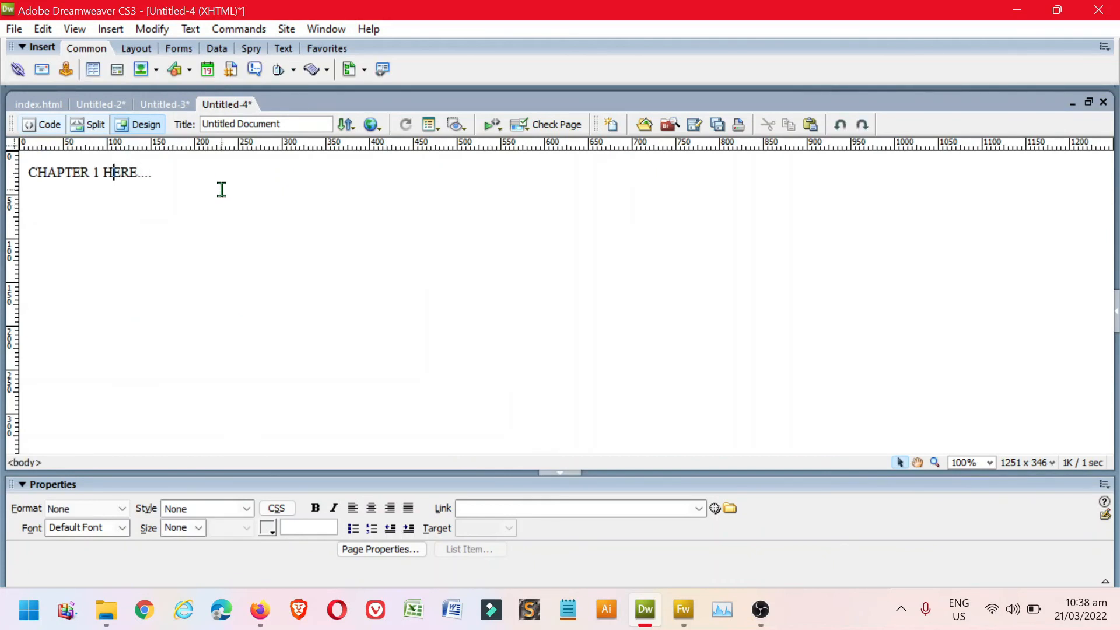
text(2A)
- Insert nine blank paragraphs above the "CHAPTER 2A HERE...." text
key(Return)
key(Return)
key(Return)
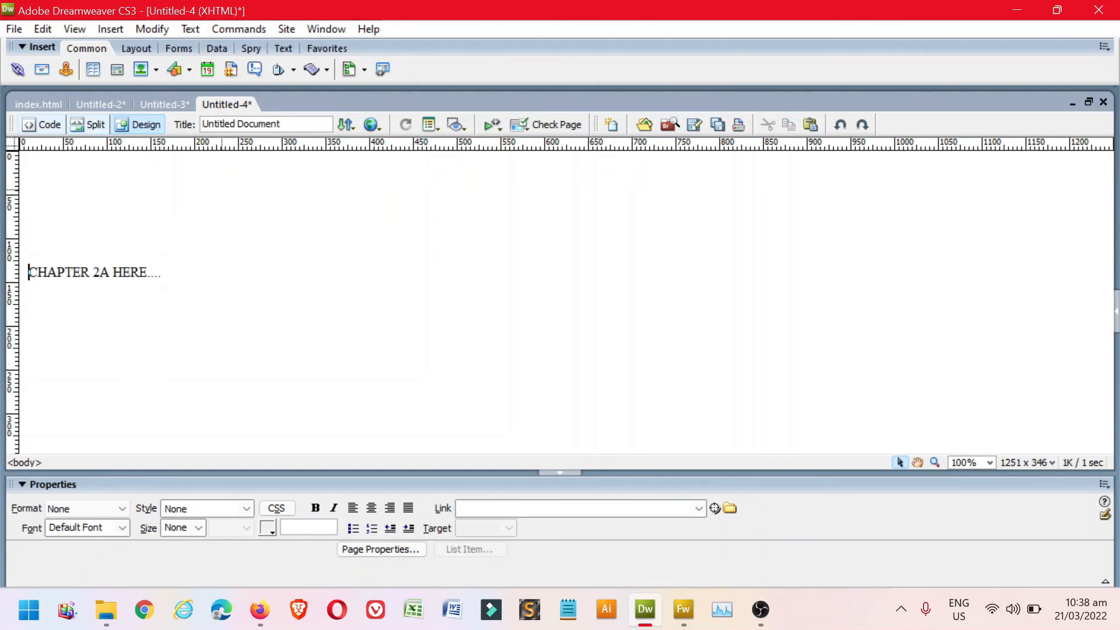
key(Return)
key(Return)
key(Return)
key(Return)
key(Return)
key(Return)
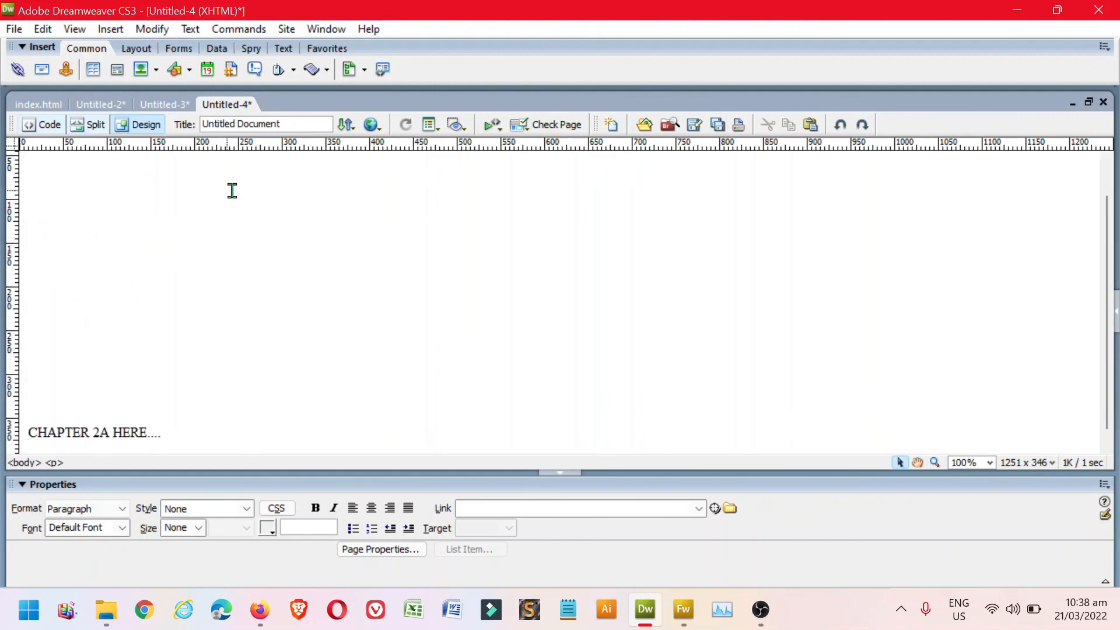
- Create a further blank HTML page, paste the chapter text and change it to "CHAPTER 3 HERE...."
click(611, 124)
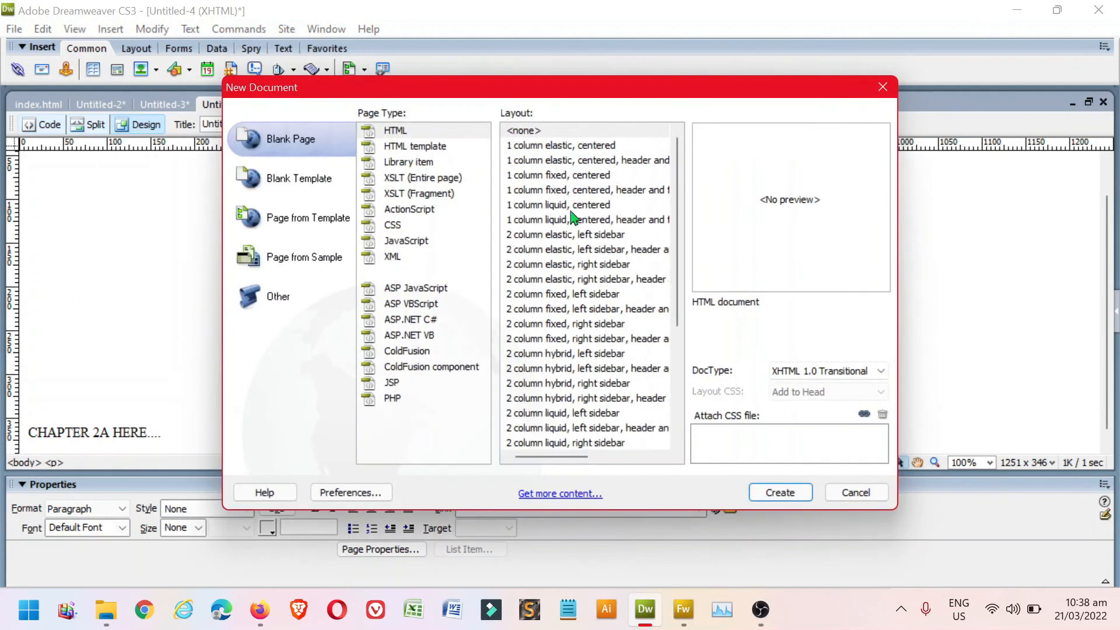
click(792, 491)
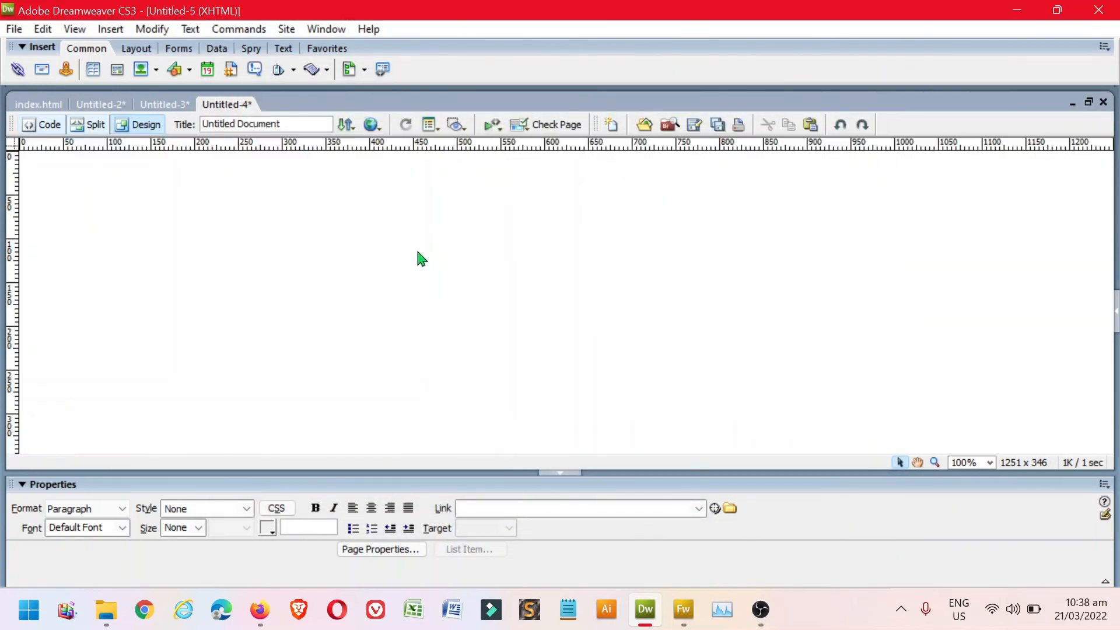
key(ctrl+v)
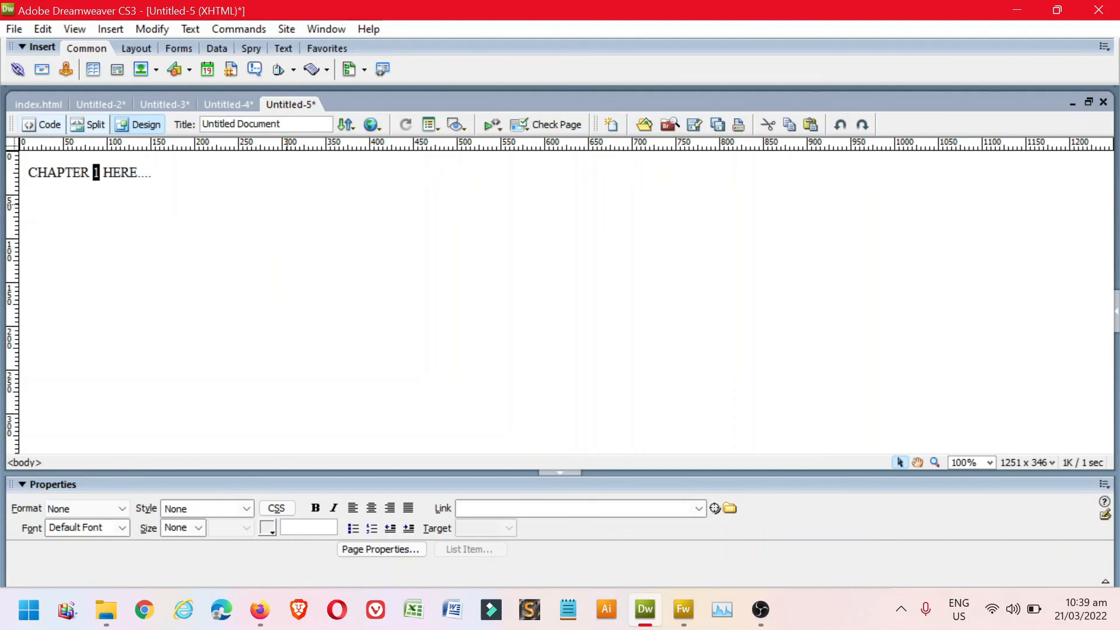
click(287, 174)
- Copy the "CHAPTER 3 HERE...." text and paste it repeatedly until the line holds six copies
key(ctrl+a)
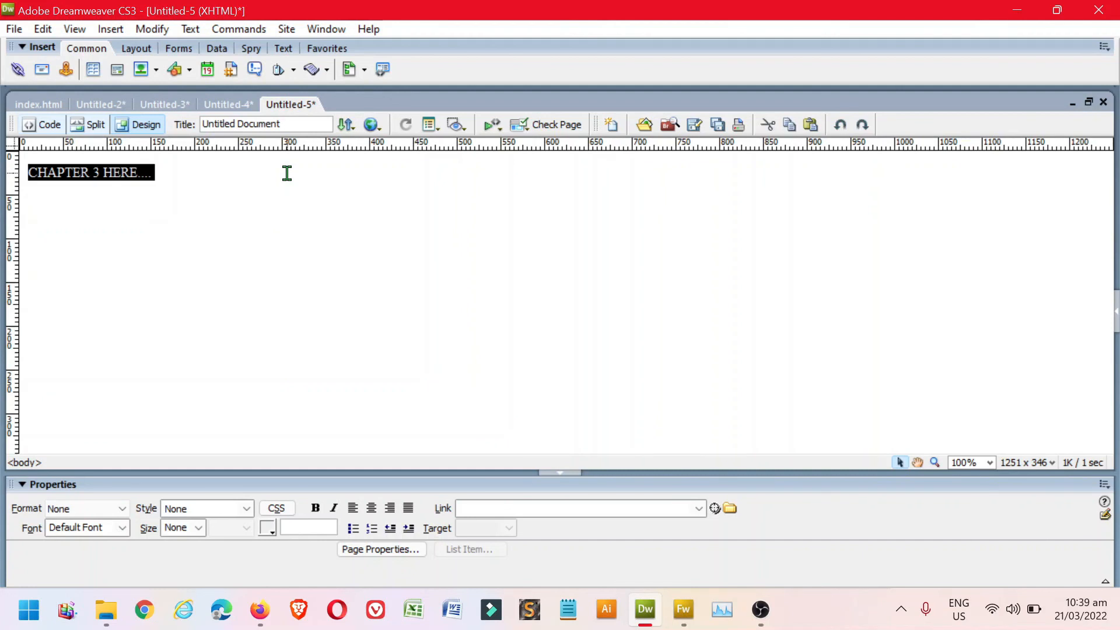
key(ctrl+c)
key(ctrl+v)
key(ctrl+v)
key(ctrl+v)
key(ctrl+v)
key(ctrl+v)
key(ctrl+v)
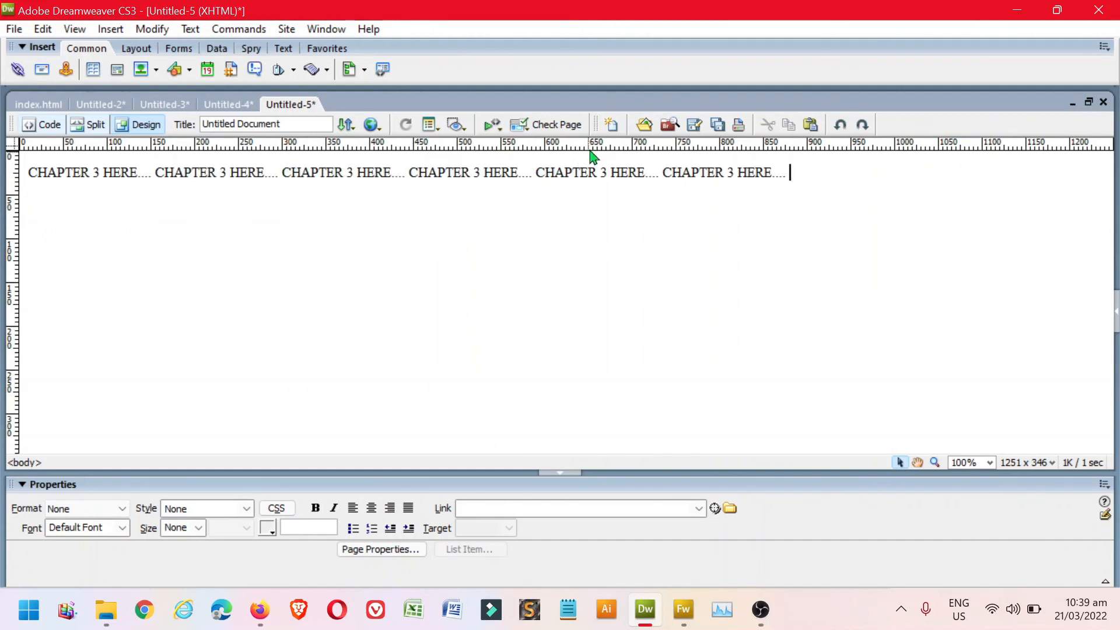
- Create a blank HTML page and enter the text "FAQS ALSO EXIST" followed by a row of dots
click(611, 127)
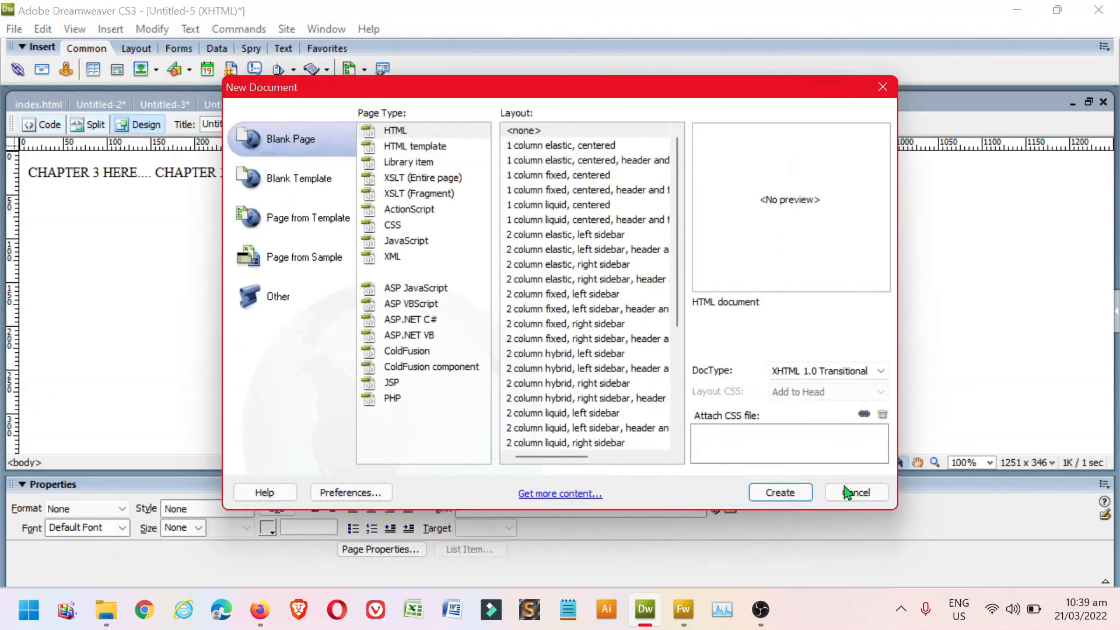
click(796, 494)
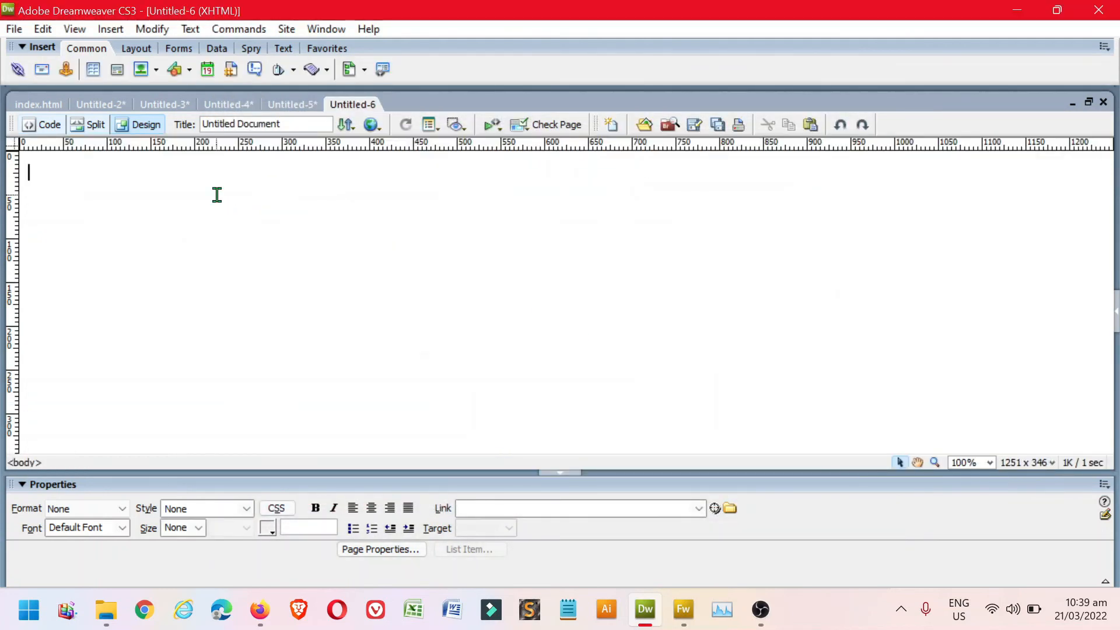
text(FAQS AL)
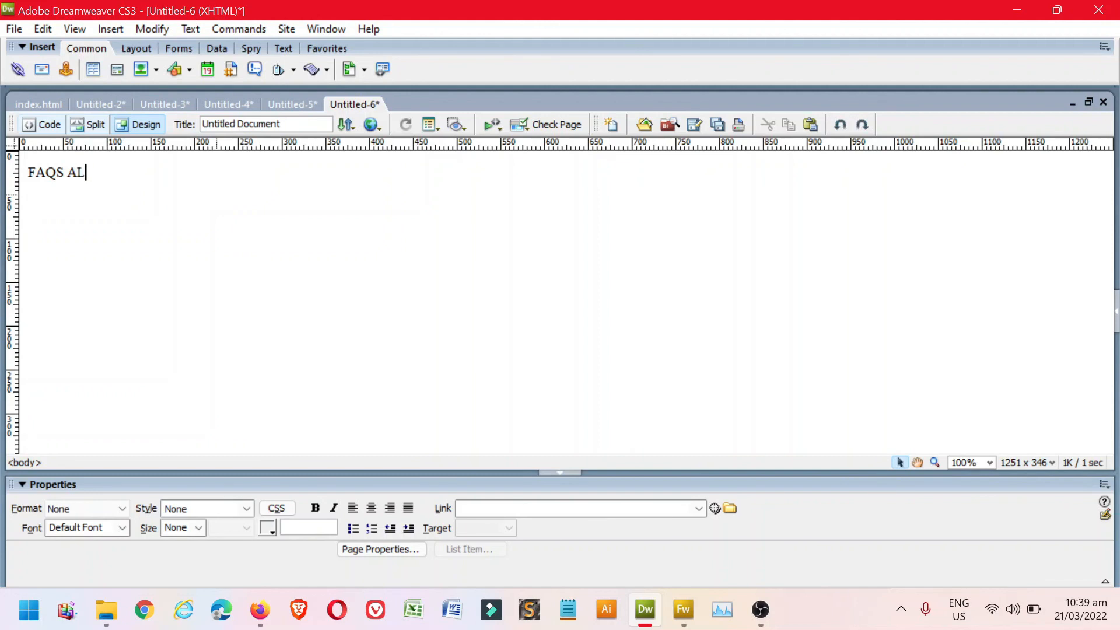
text(SO EXIST......................)
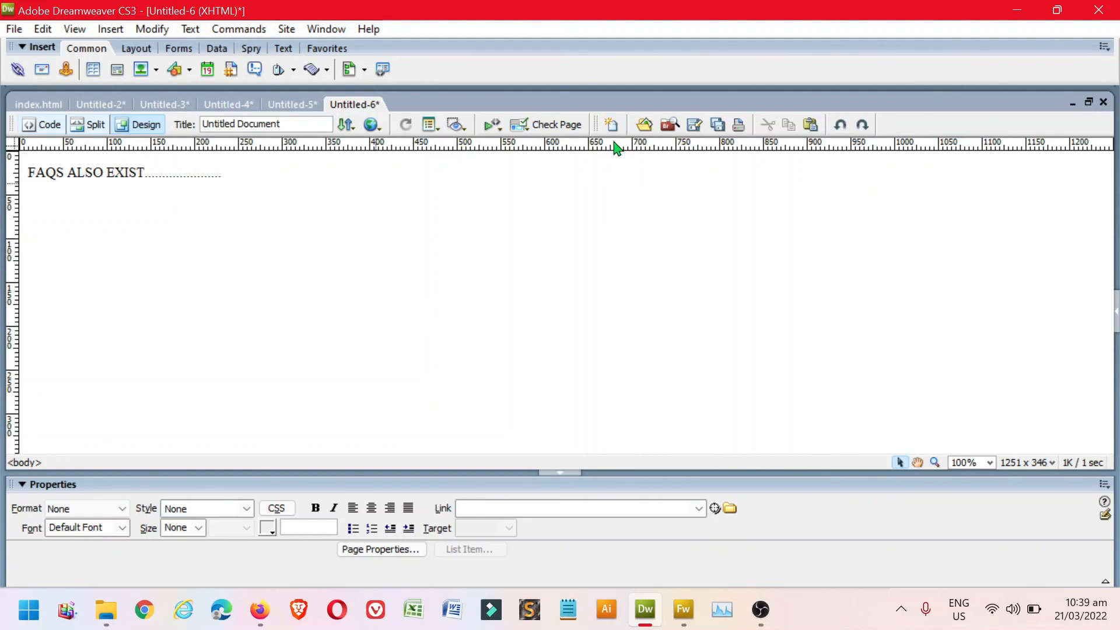
- Save the FAQs page as faqs.html in the TESTING folder
click(690, 127)
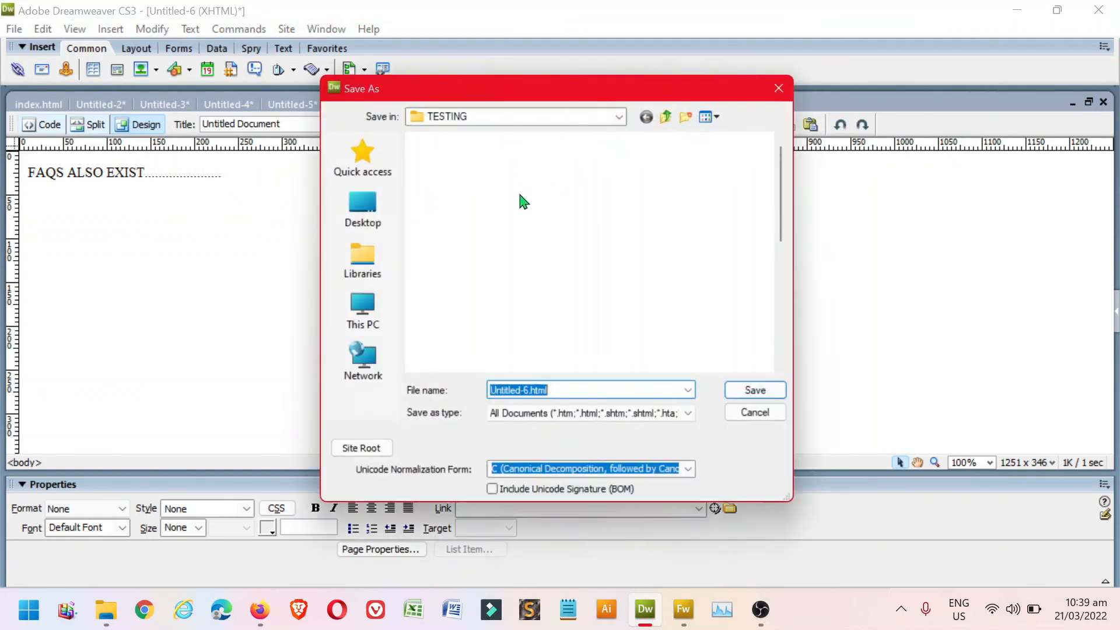
key(Caps_Lock)
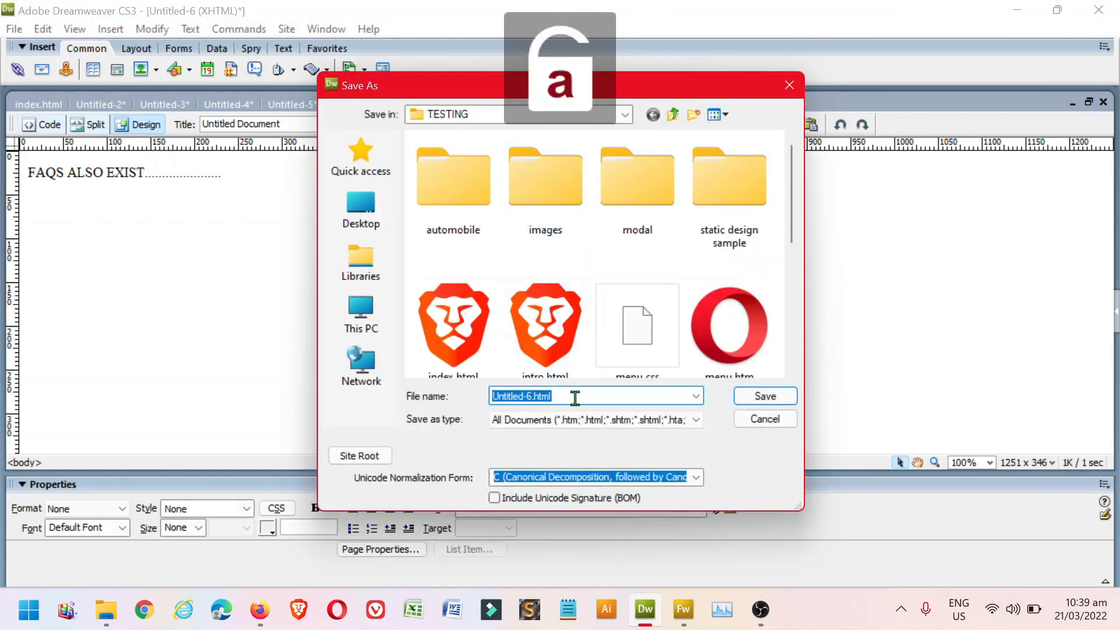
text(f)
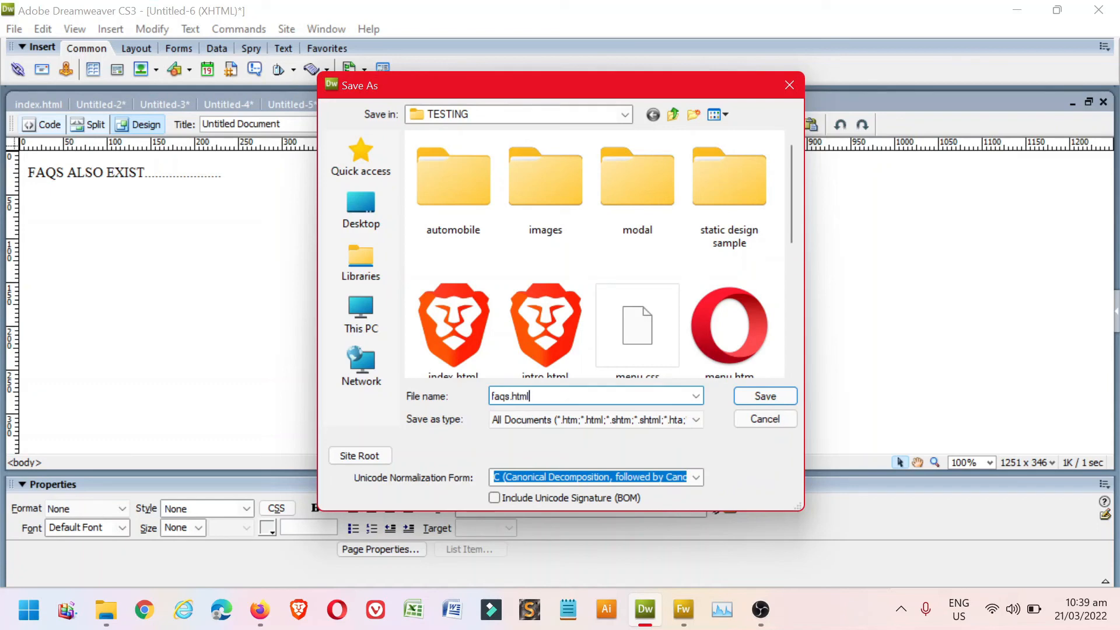
text(aqs.html)
key(Return)
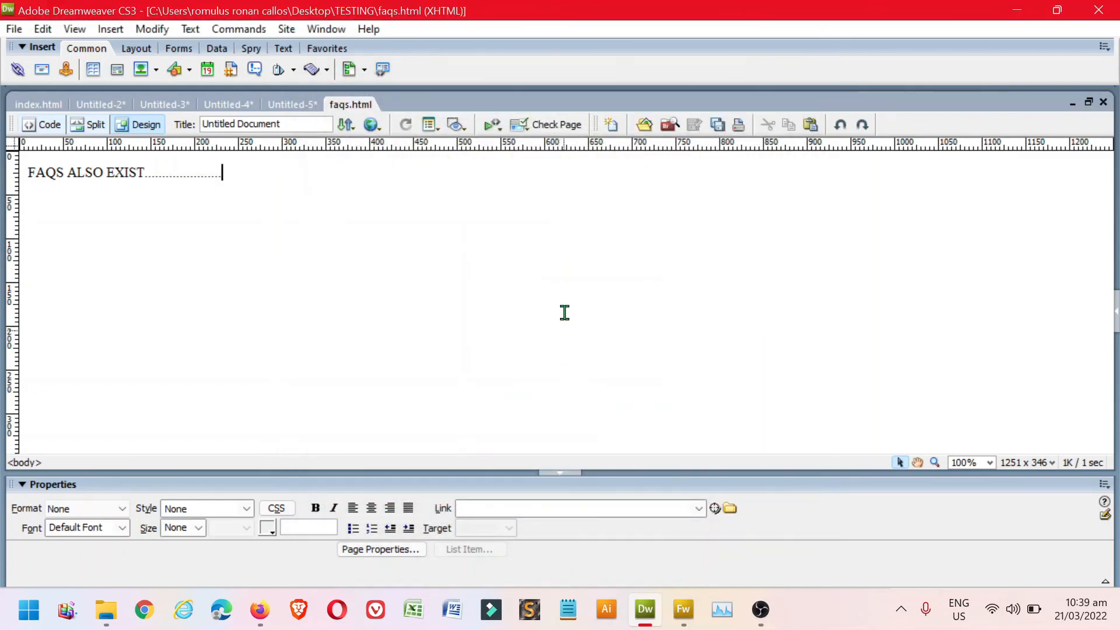
- Save the Chapter 3 page as c2.html in the TESTING folder
click(295, 107)
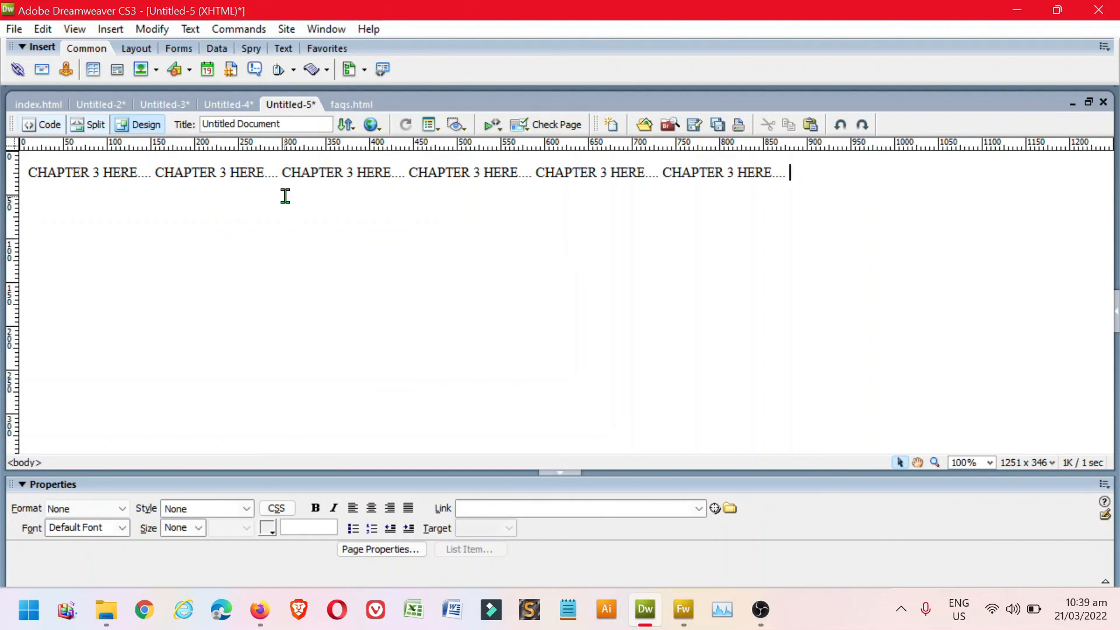
click(696, 128)
text(c)
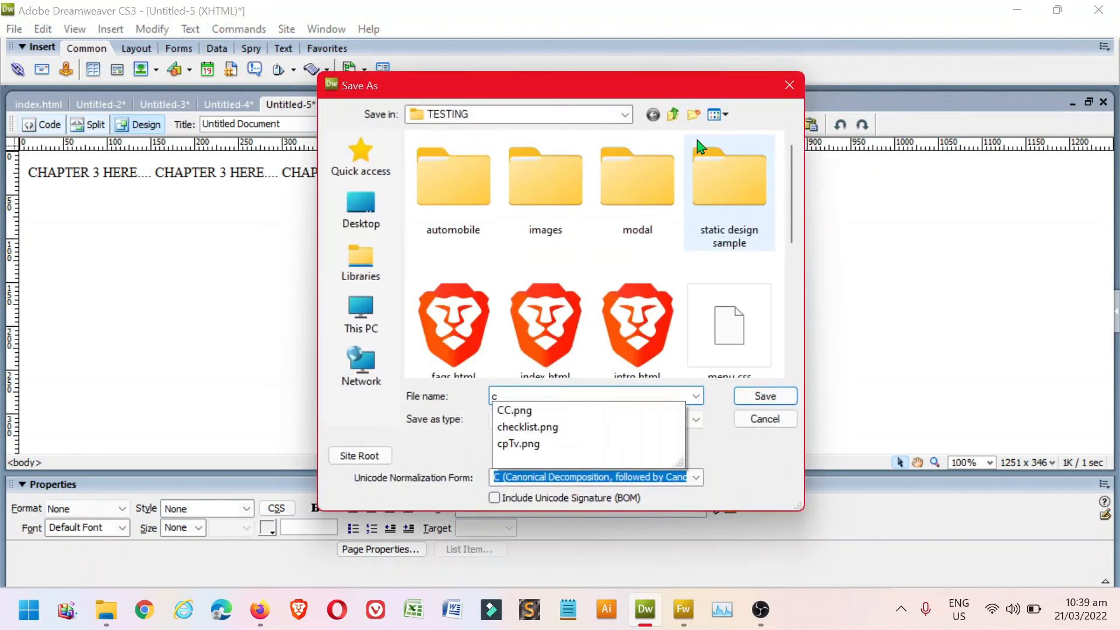
text(2.html)
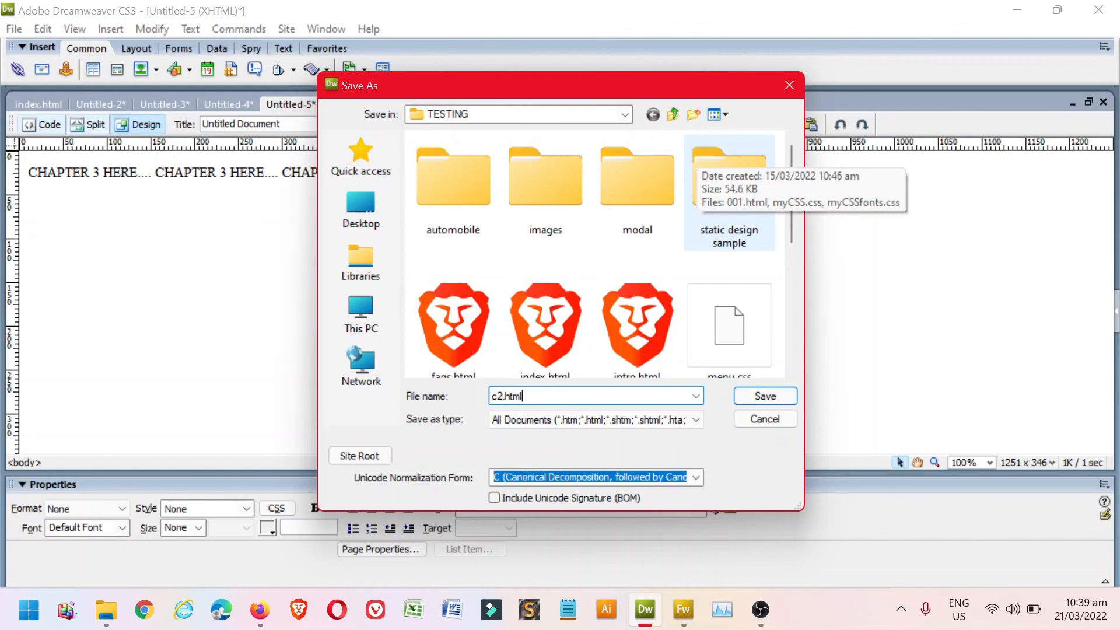
key(Return)
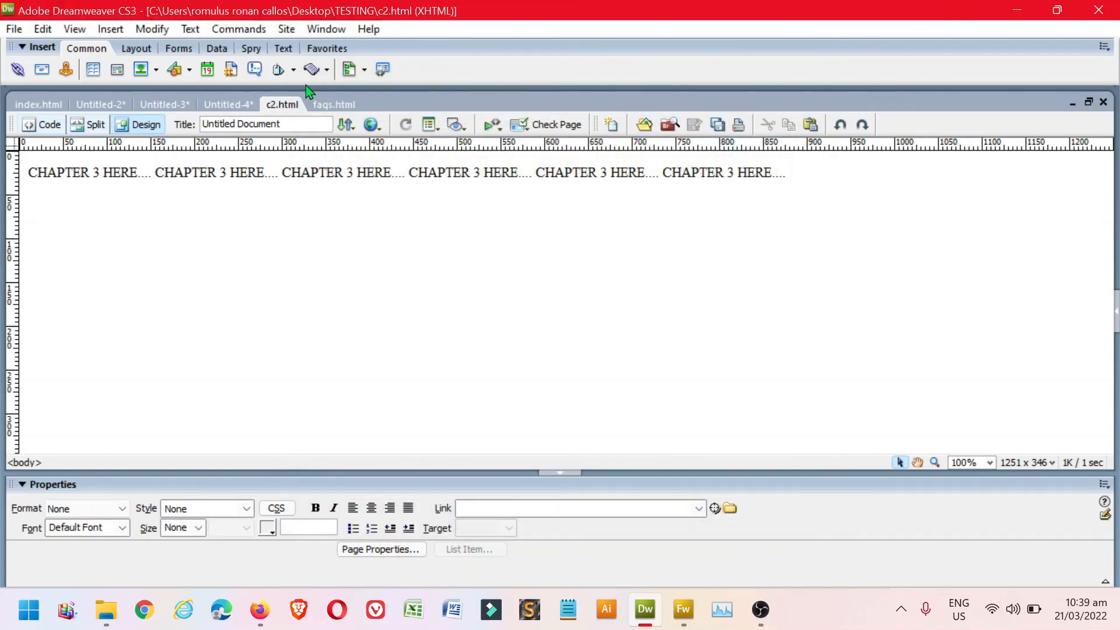
- Save the Chapter 2A page as c2a.html in the TESTING folder
click(242, 105)
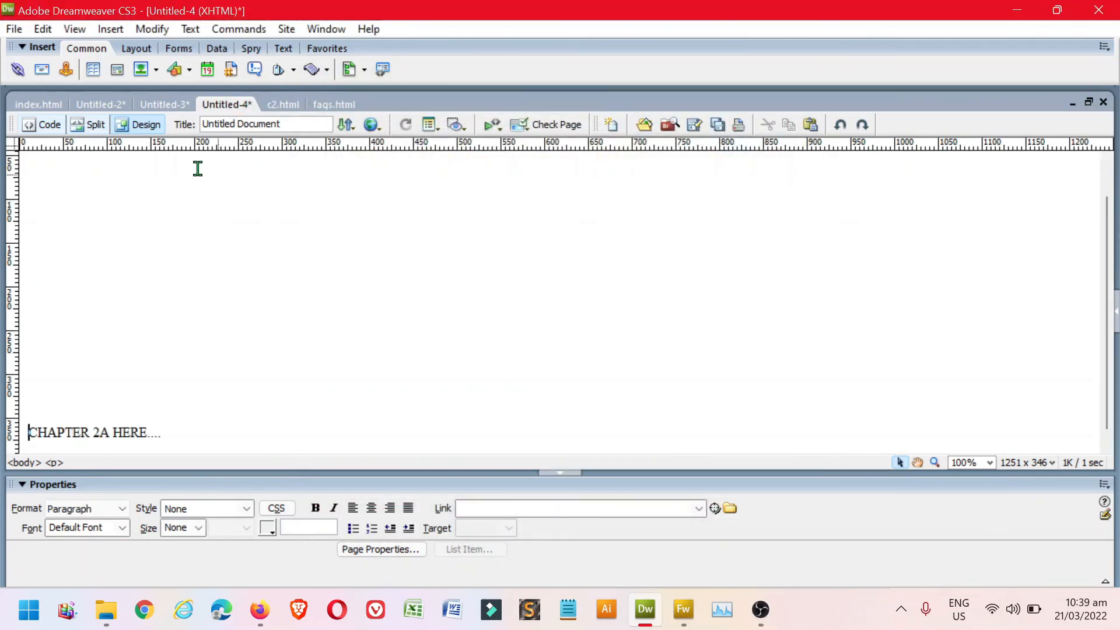
click(692, 127)
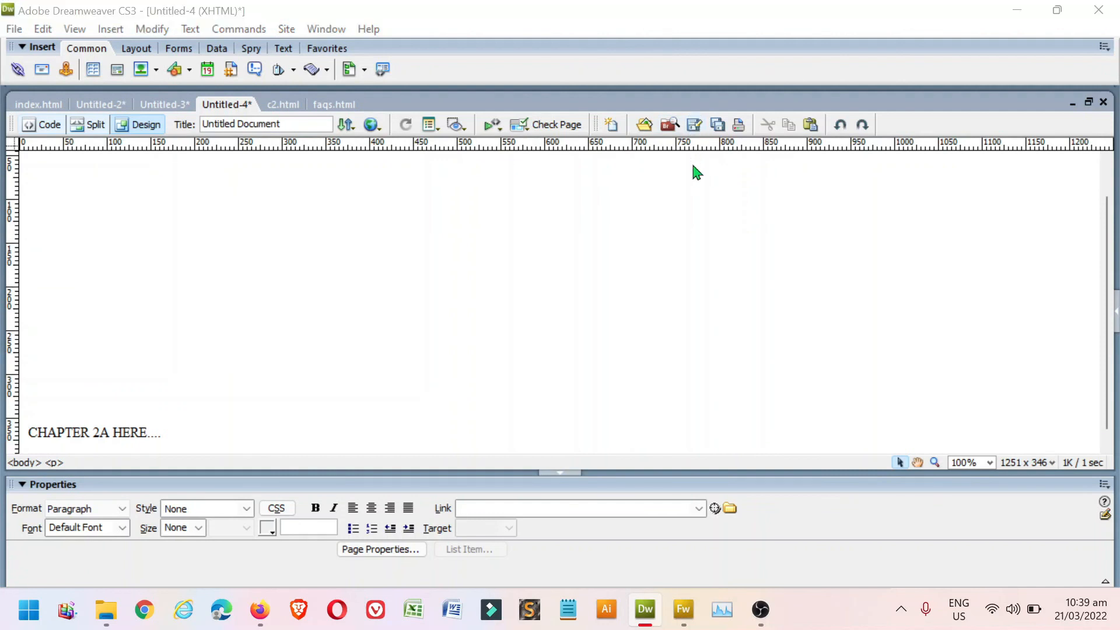
text(c)
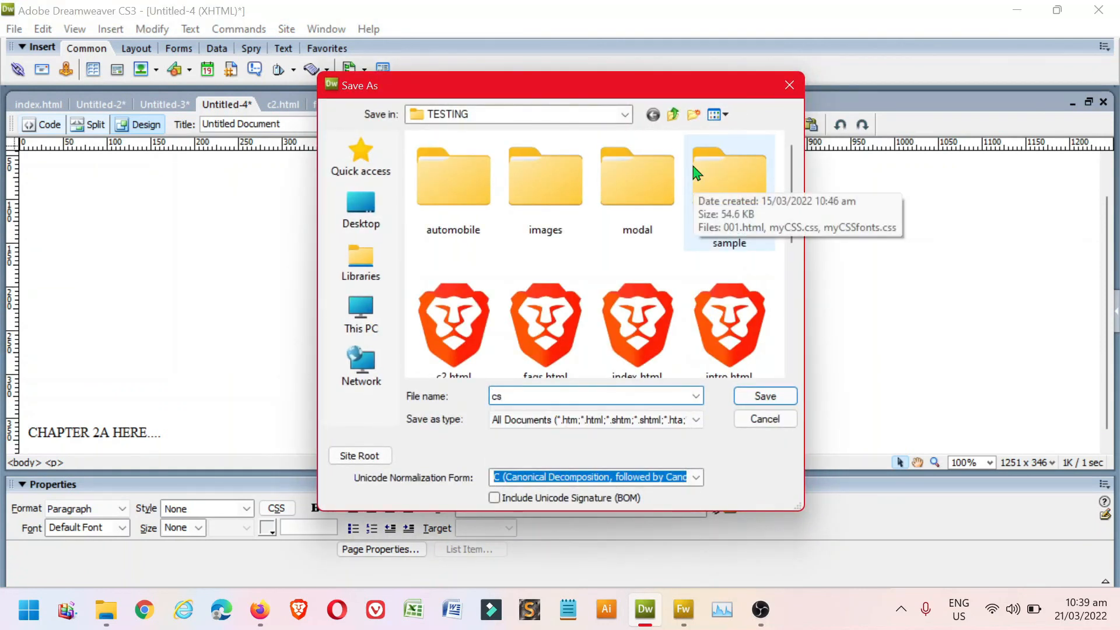
text(2a.html)
key(Return)
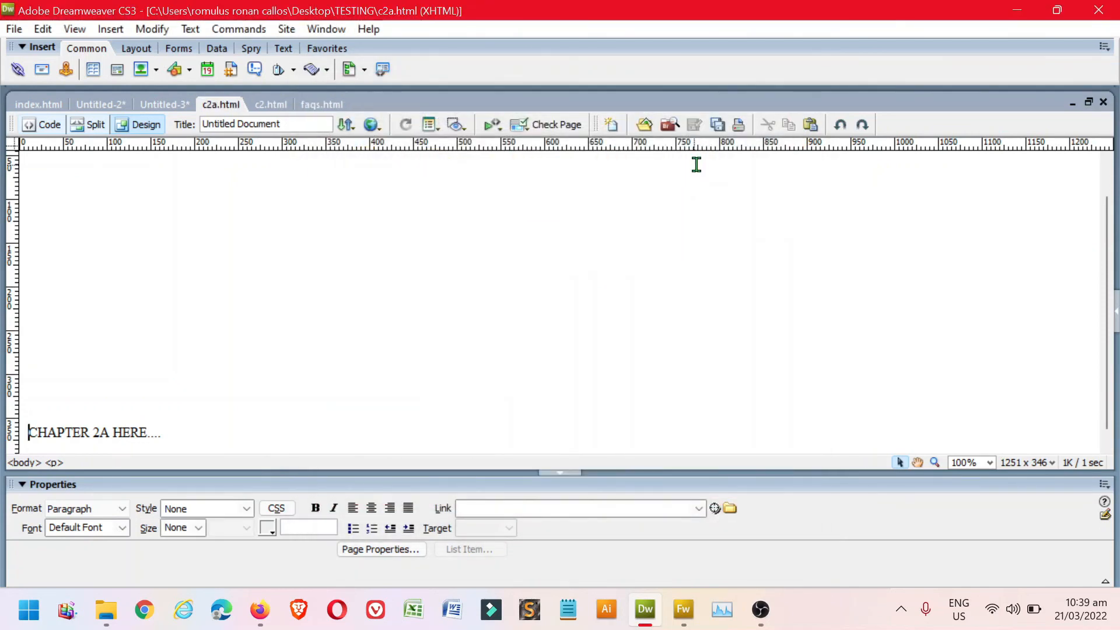
- Save the Chapter 2 page as c2.html in the TESTING folder, overwriting the existing file
click(167, 105)
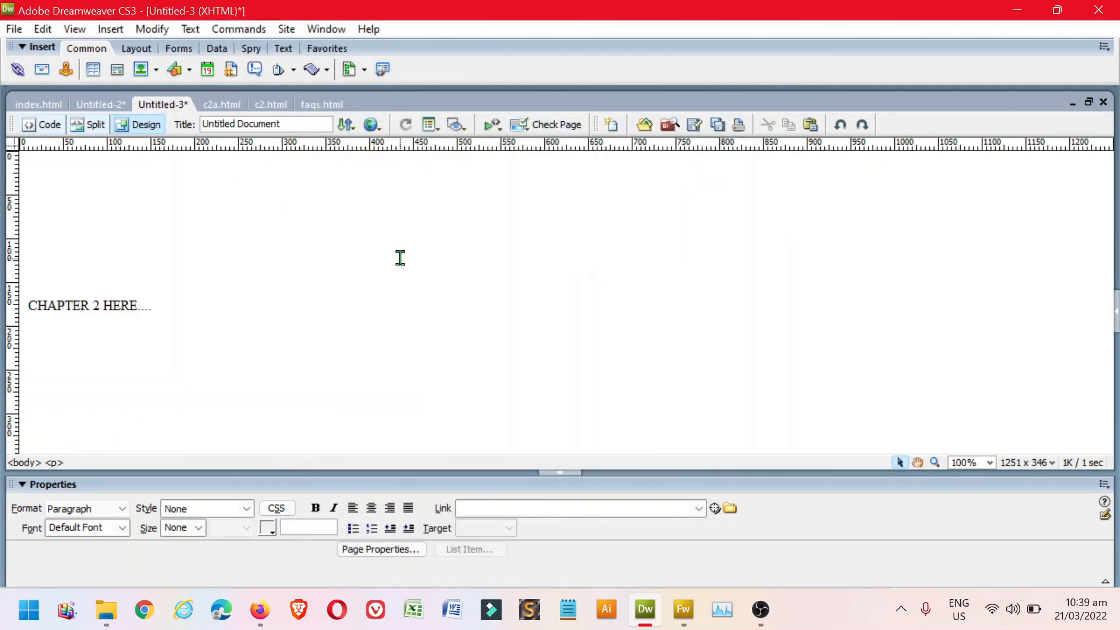
key(ctrl+s)
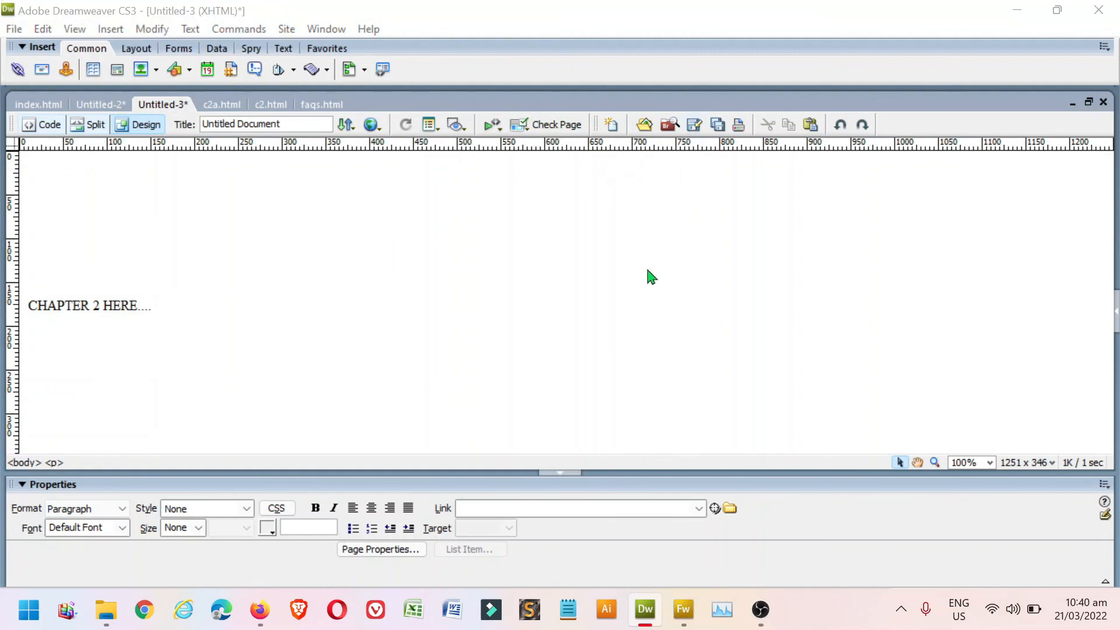
text(c)
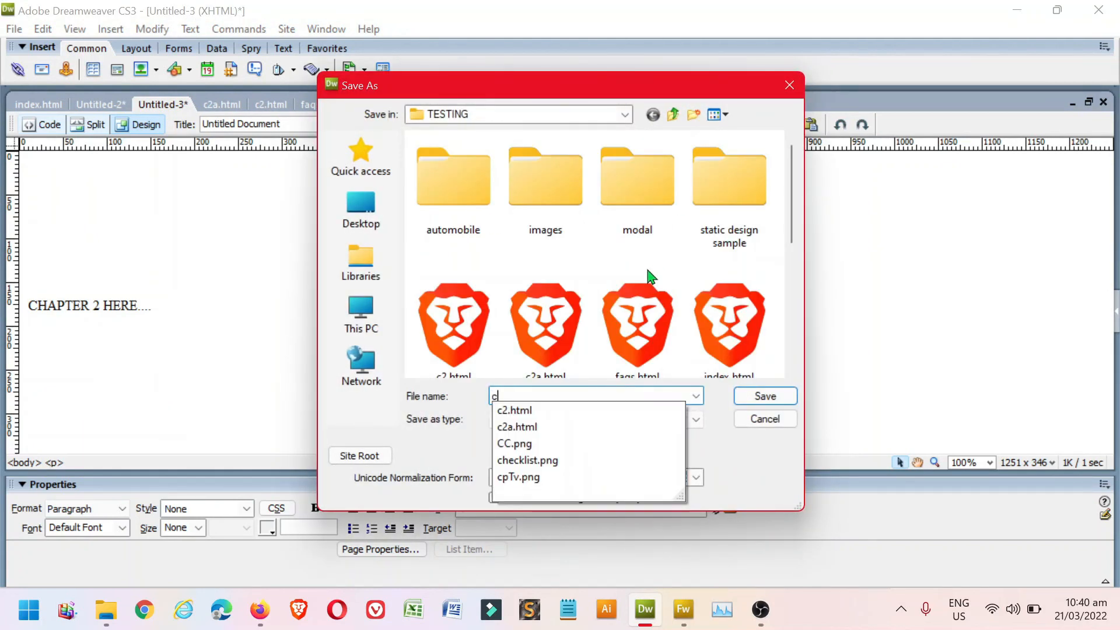
text(2.html)
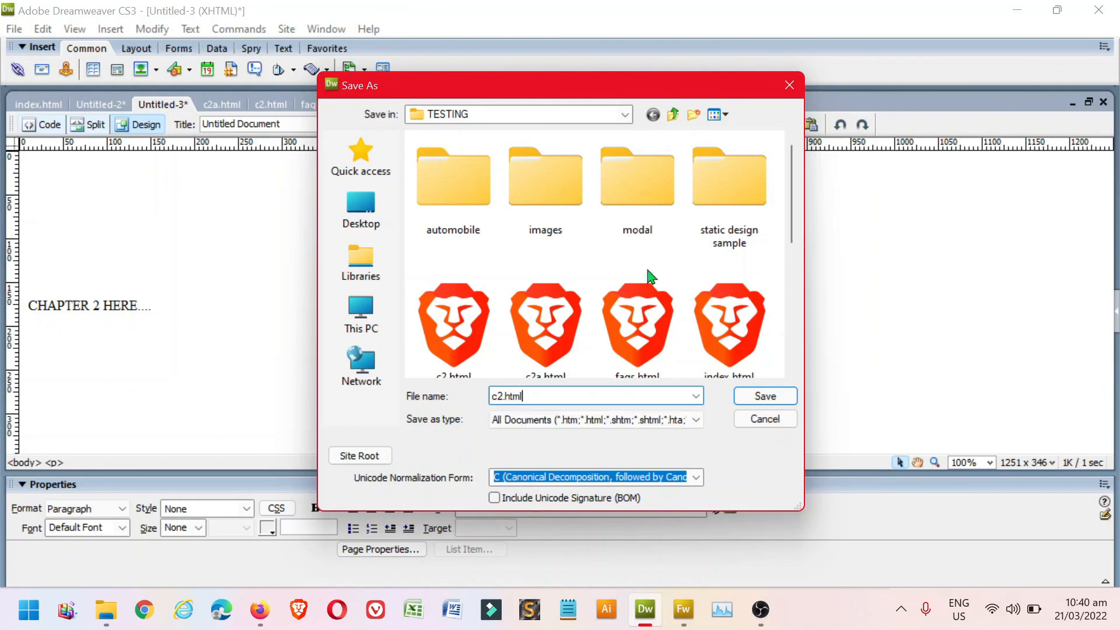
key(Return)
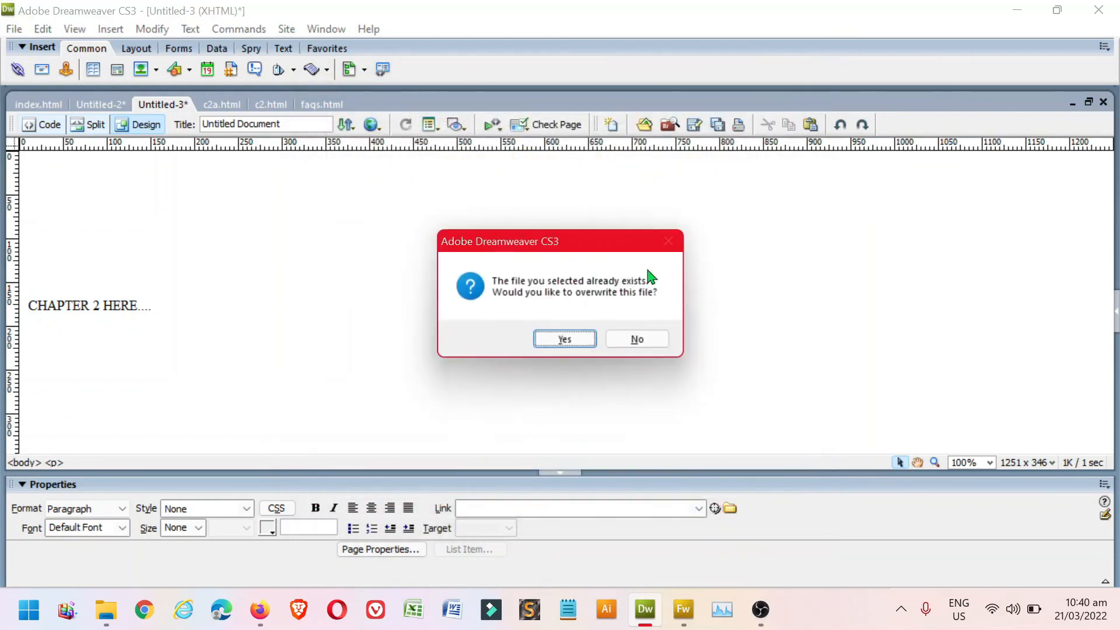
click(583, 346)
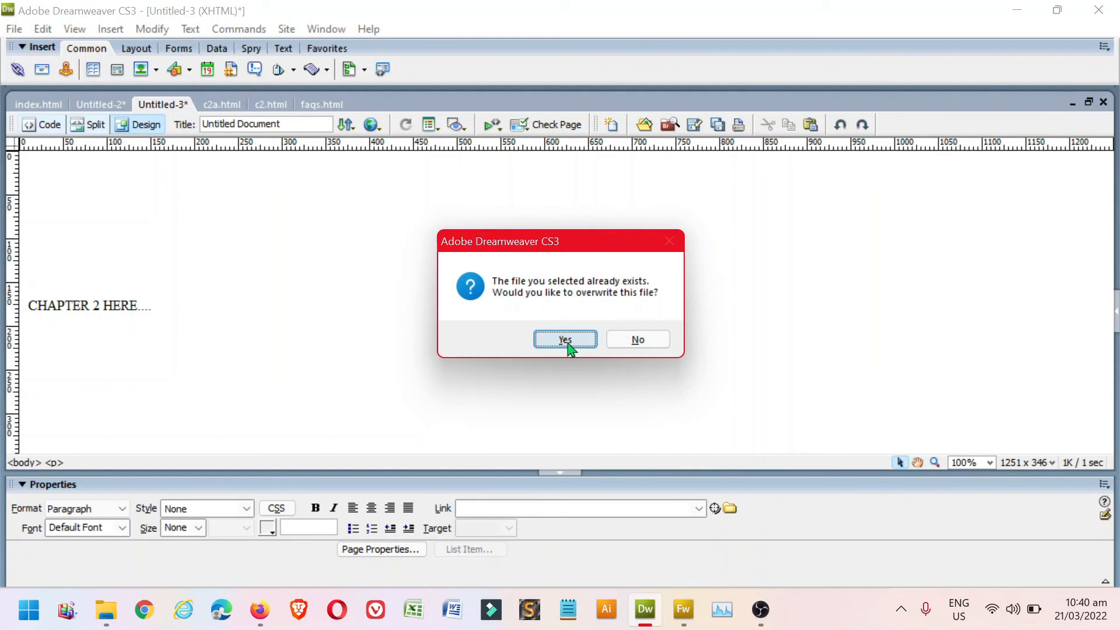
click(569, 344)
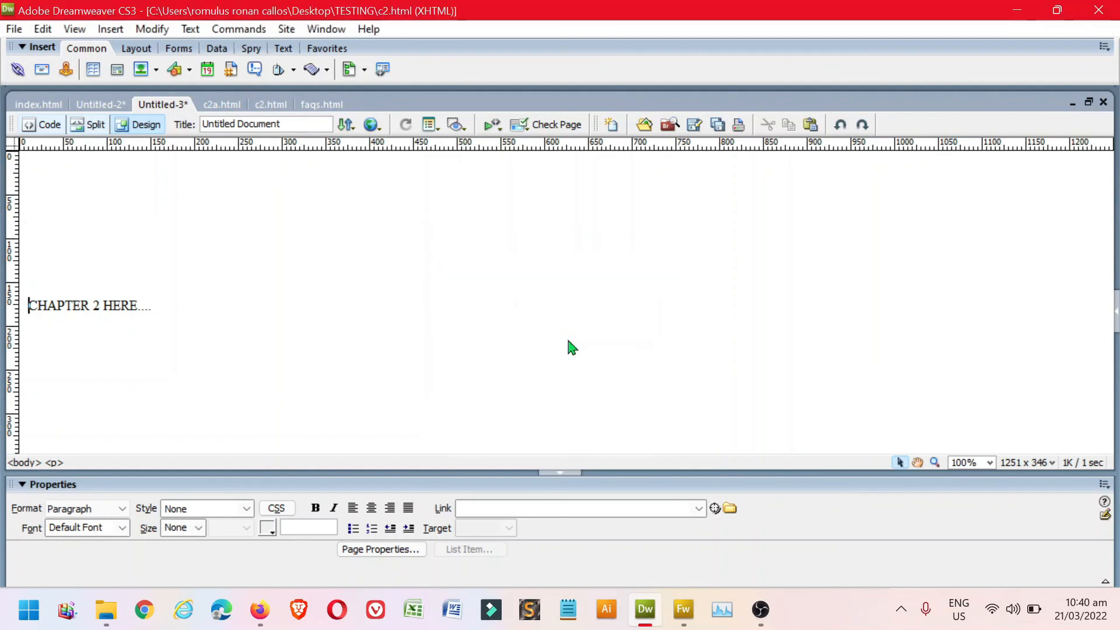
- Save the Chapter 1 page as c1.html in the TESTING folder
click(108, 110)
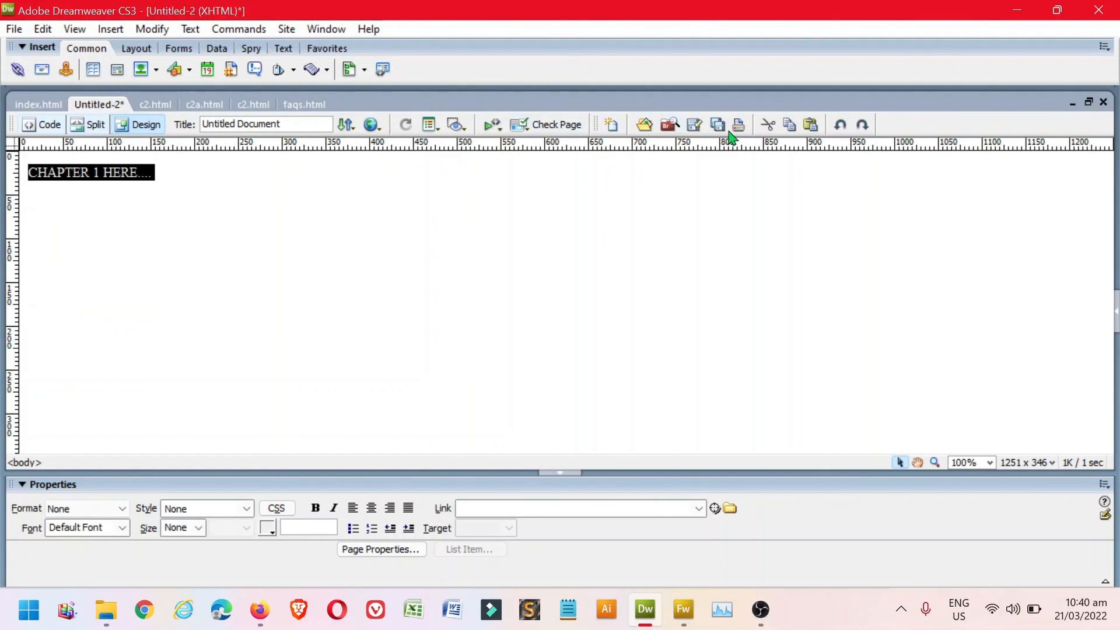
key(ctrl+s)
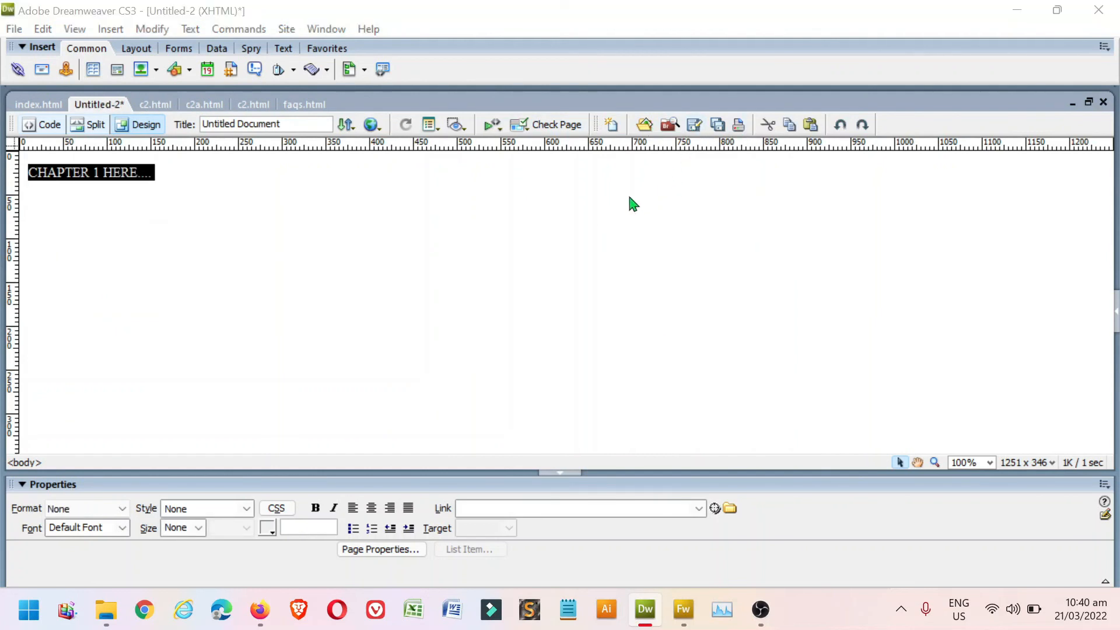
text(c)
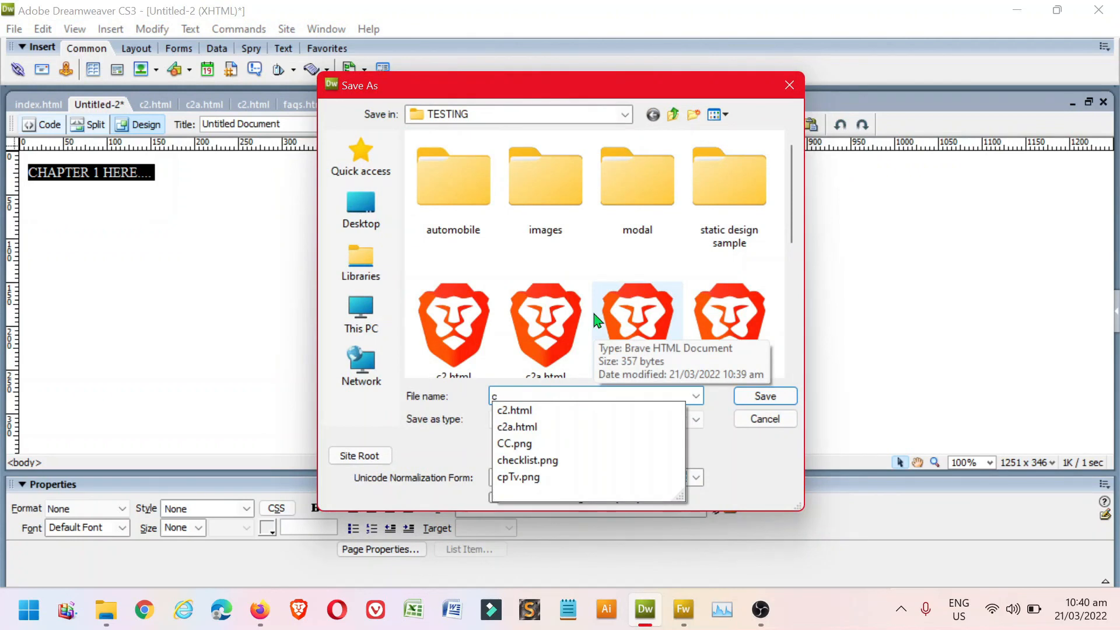
text(1.html)
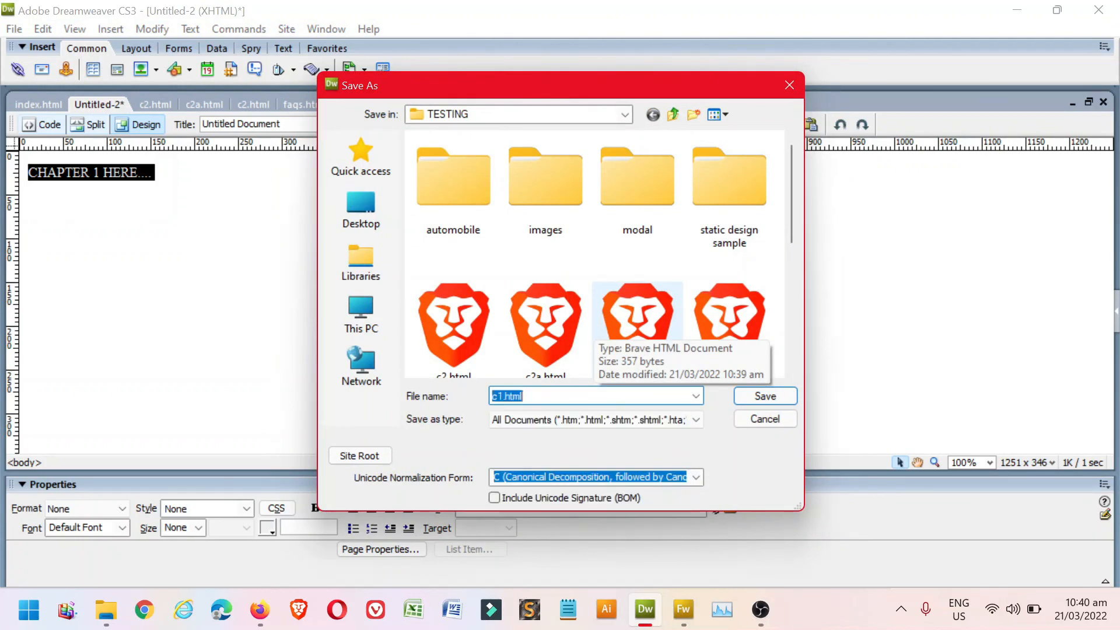
key(Return)
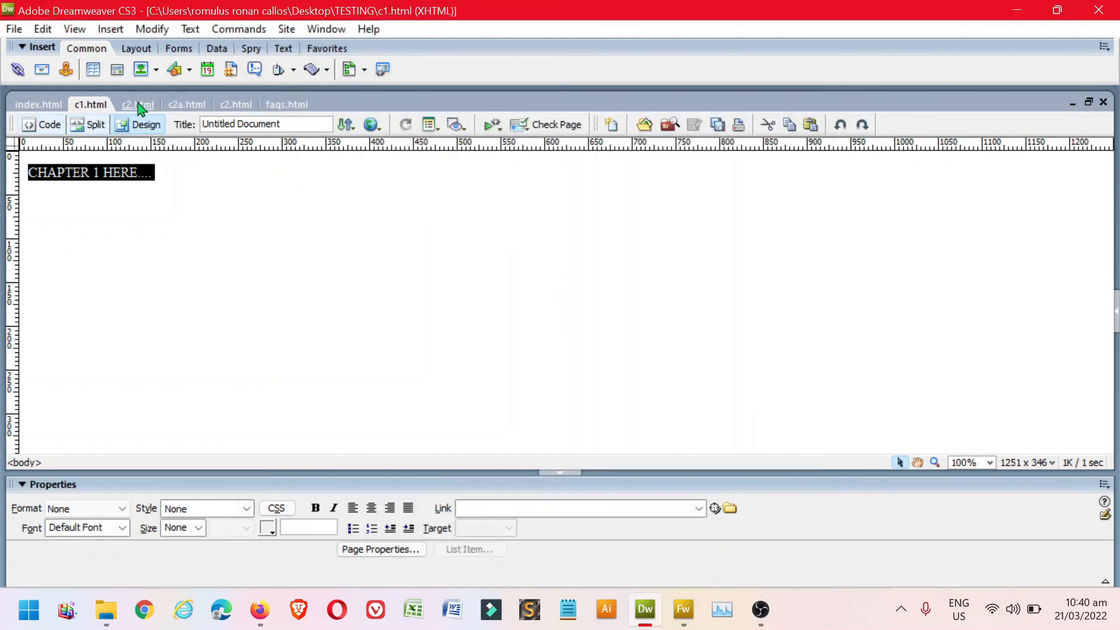
- Check the open c2.html and c2a.html pages and save the Chapter 3 page under the new name c3.html
click(139, 105)
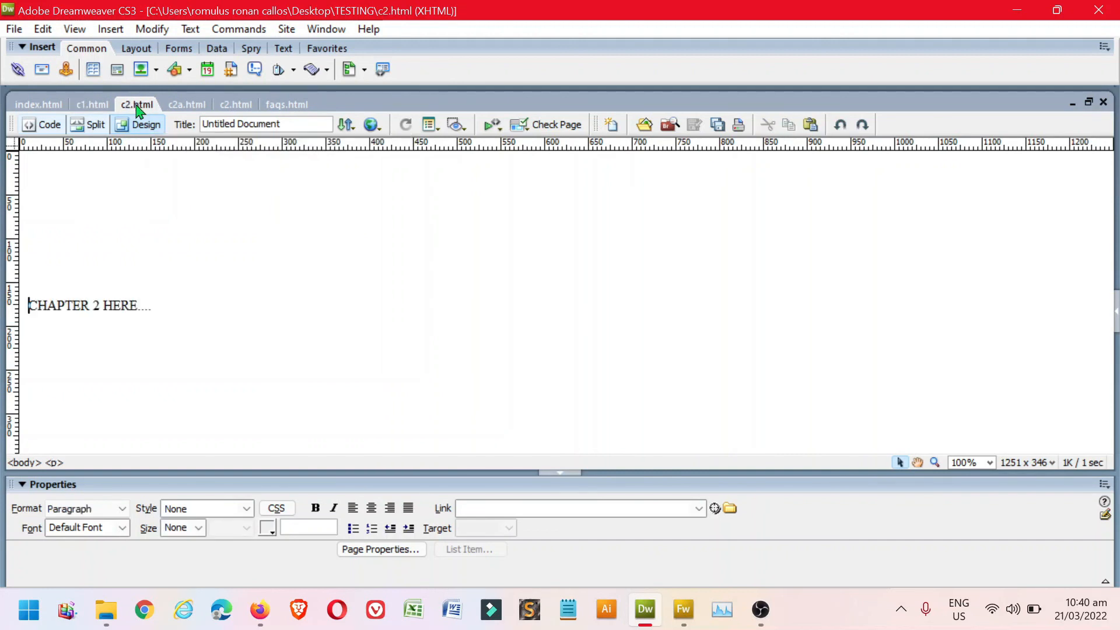
click(192, 111)
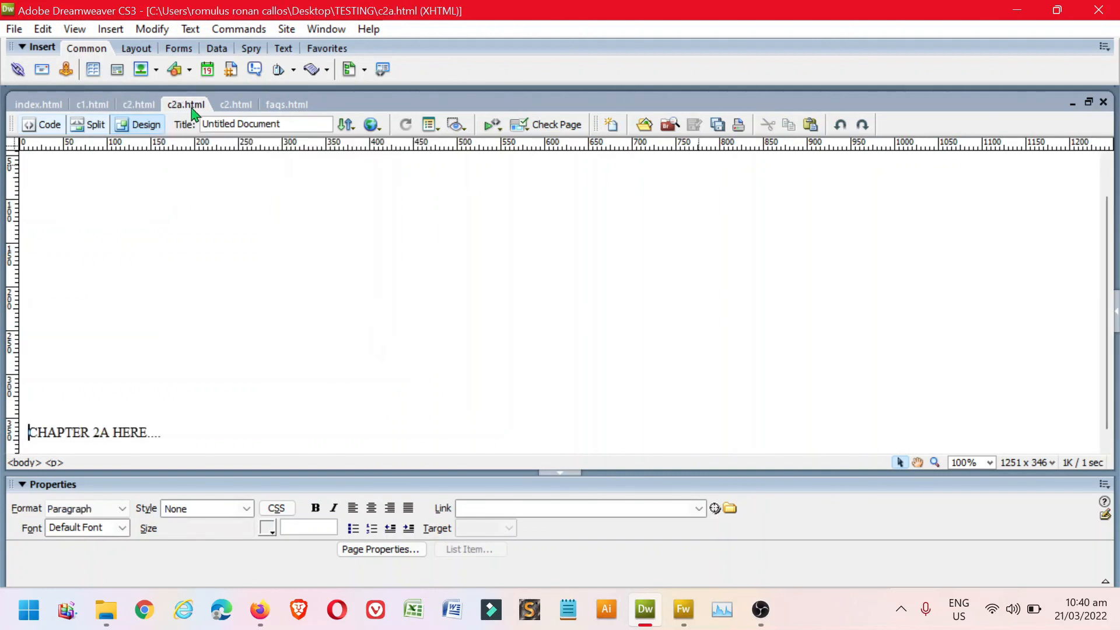
click(236, 106)
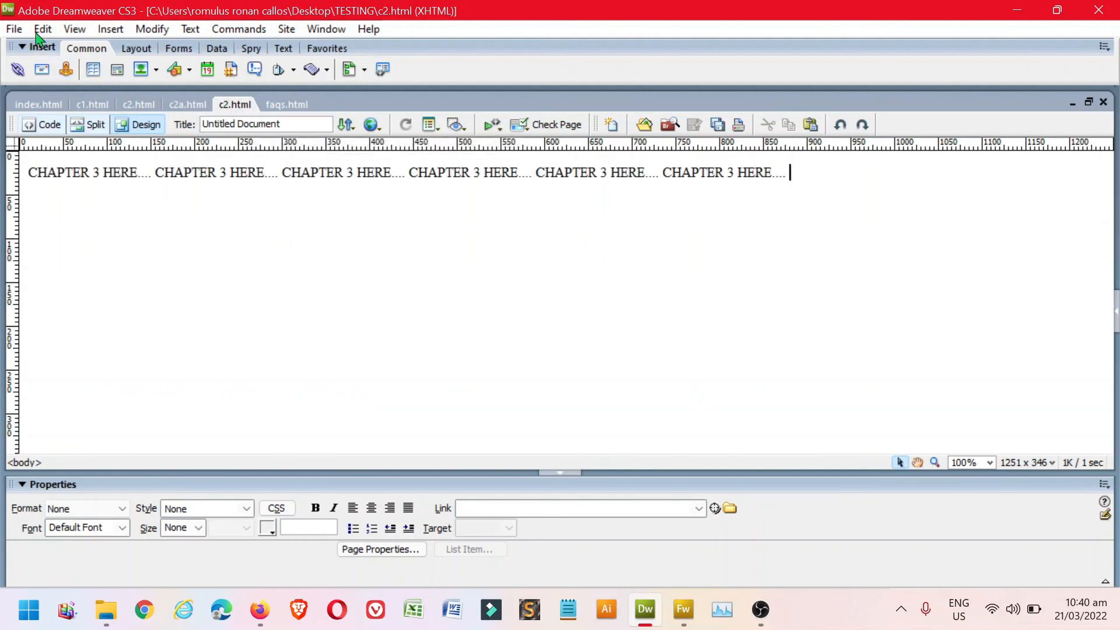
click(15, 29)
click(88, 217)
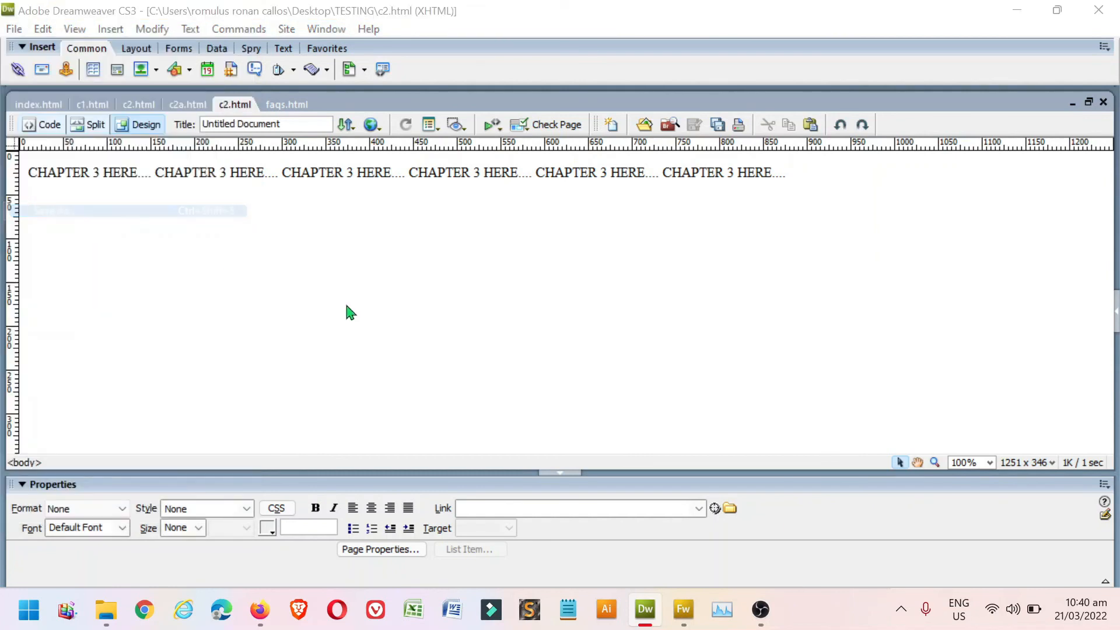
click(563, 398)
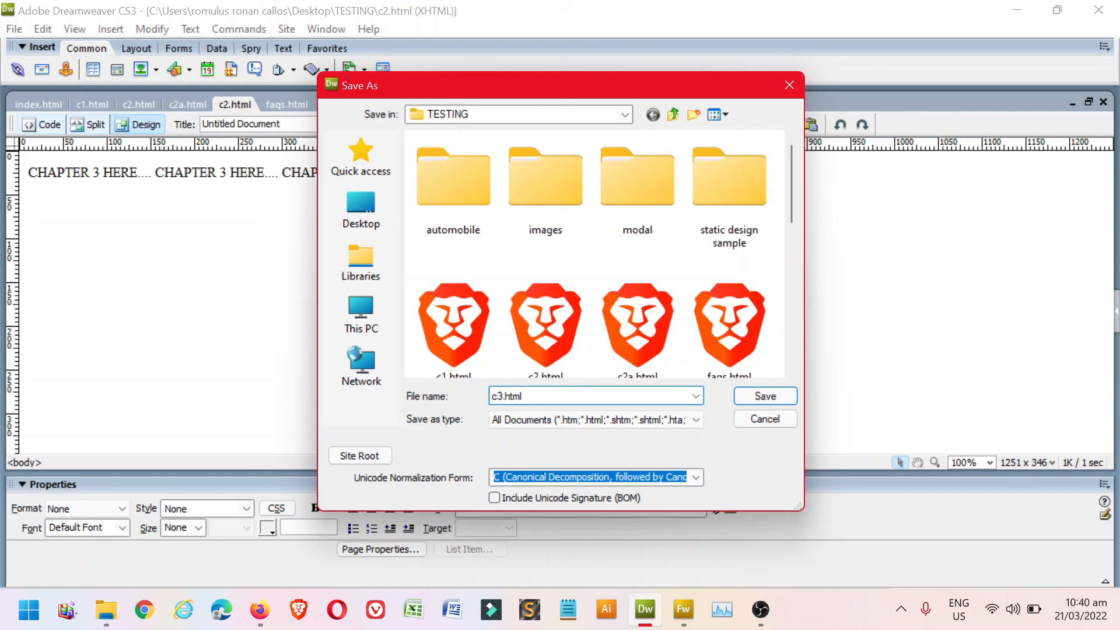
text(3)
key(Return)
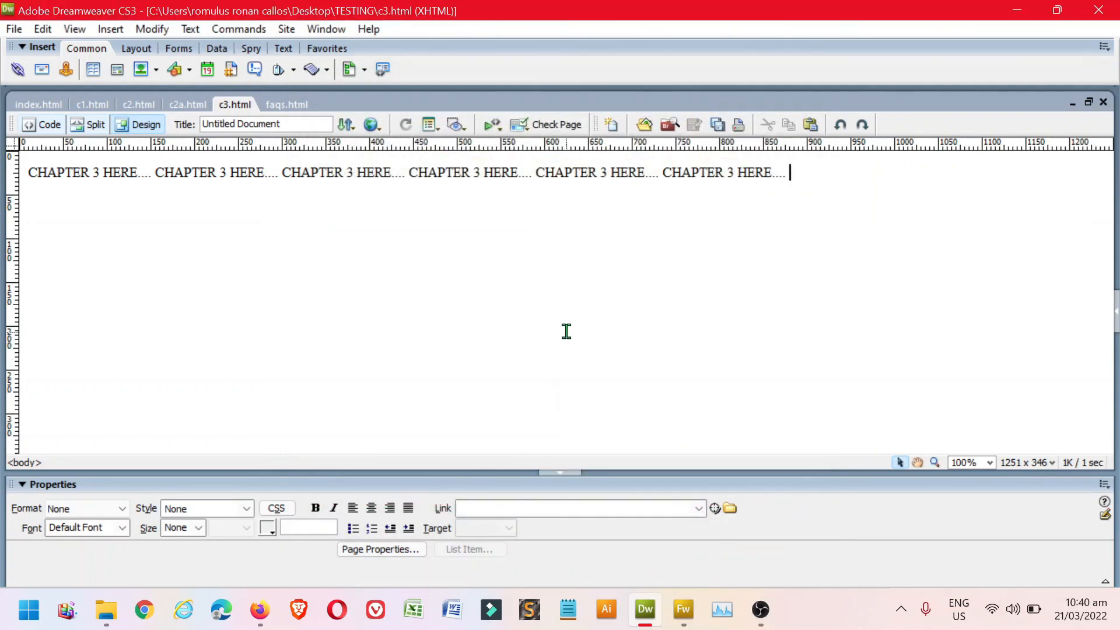
- Switch to Firefox, test the Chapter 1 link in the index.html pop-up menu, and close the opened c1.html page
click(259, 609)
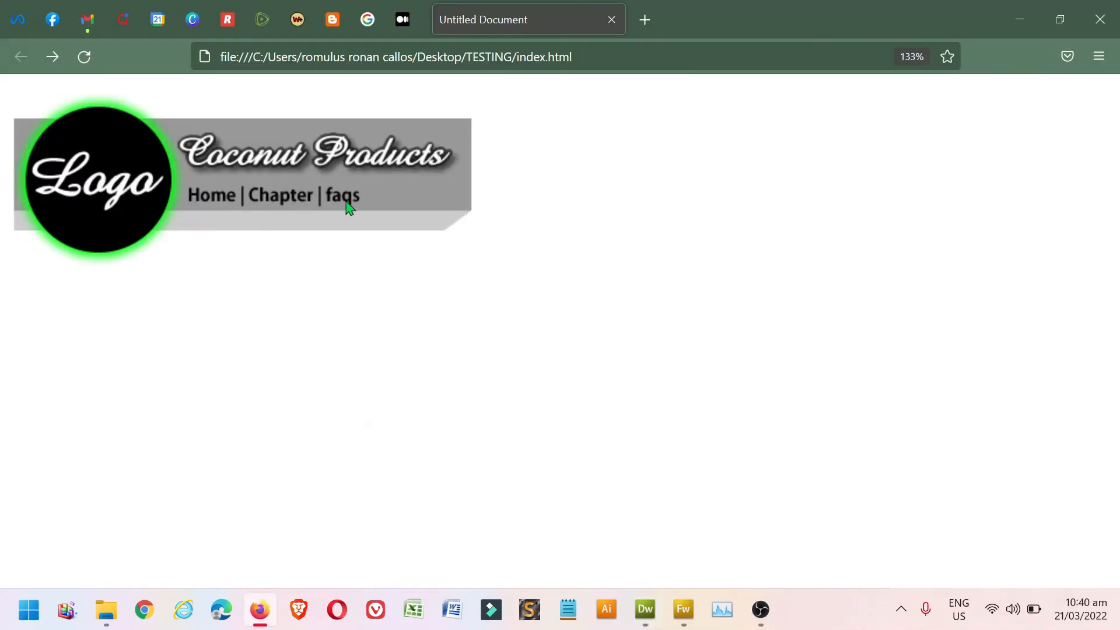
mouse_move(291, 194)
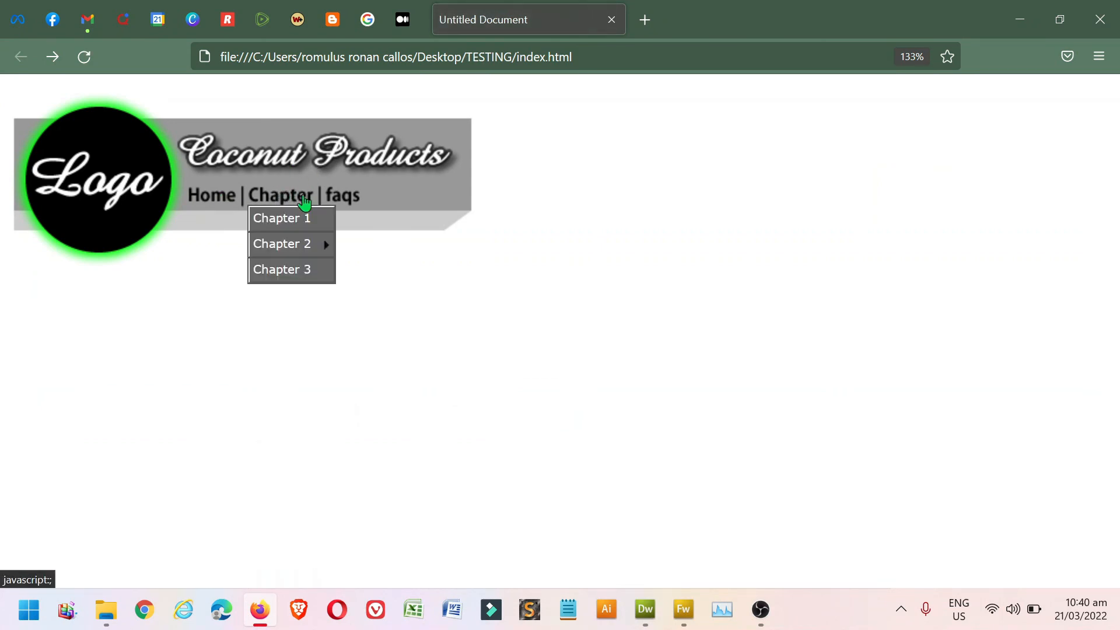
click(303, 221)
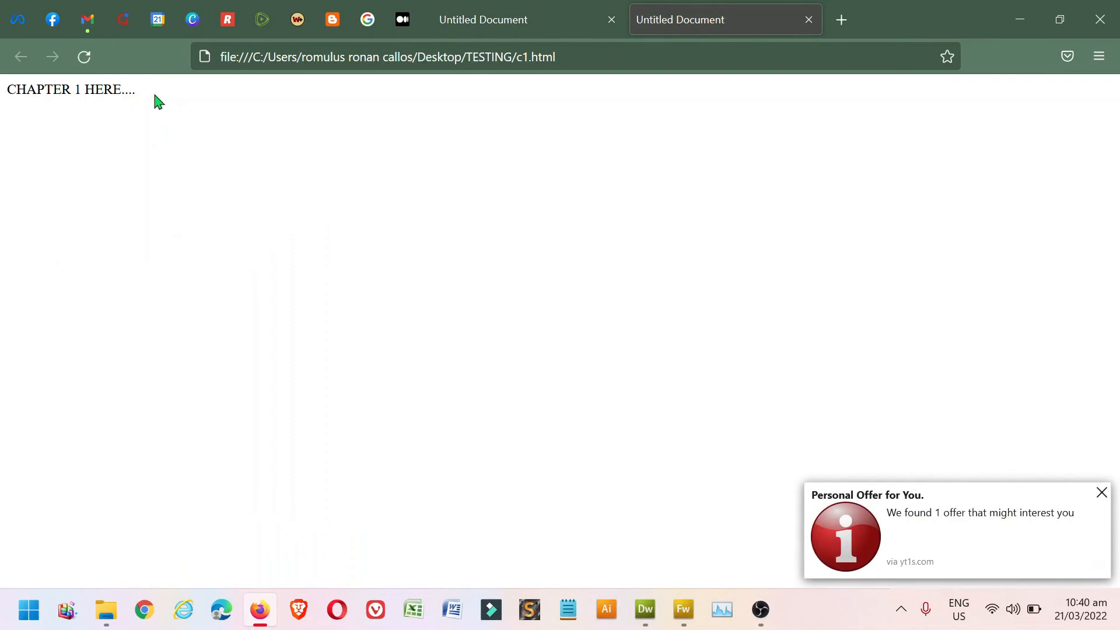
drag(153, 96, 1, 86)
click(808, 20)
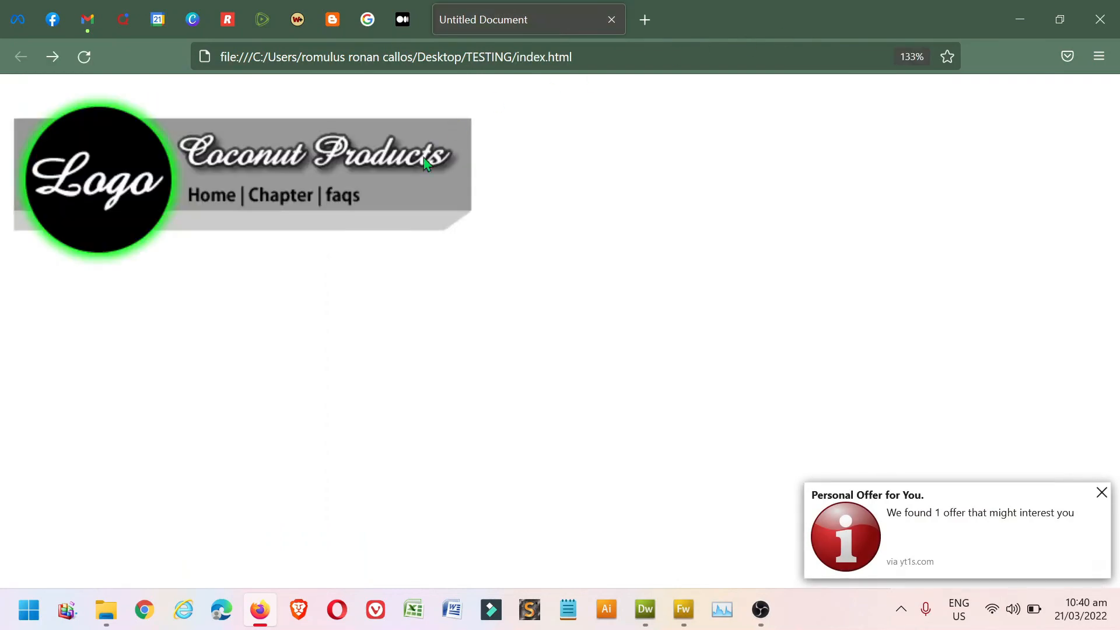
- Test the Chapter 2 link and its submenu link to c2a.html in the Chapter pop-up menu, closing each opened page
mouse_move(295, 200)
click(301, 242)
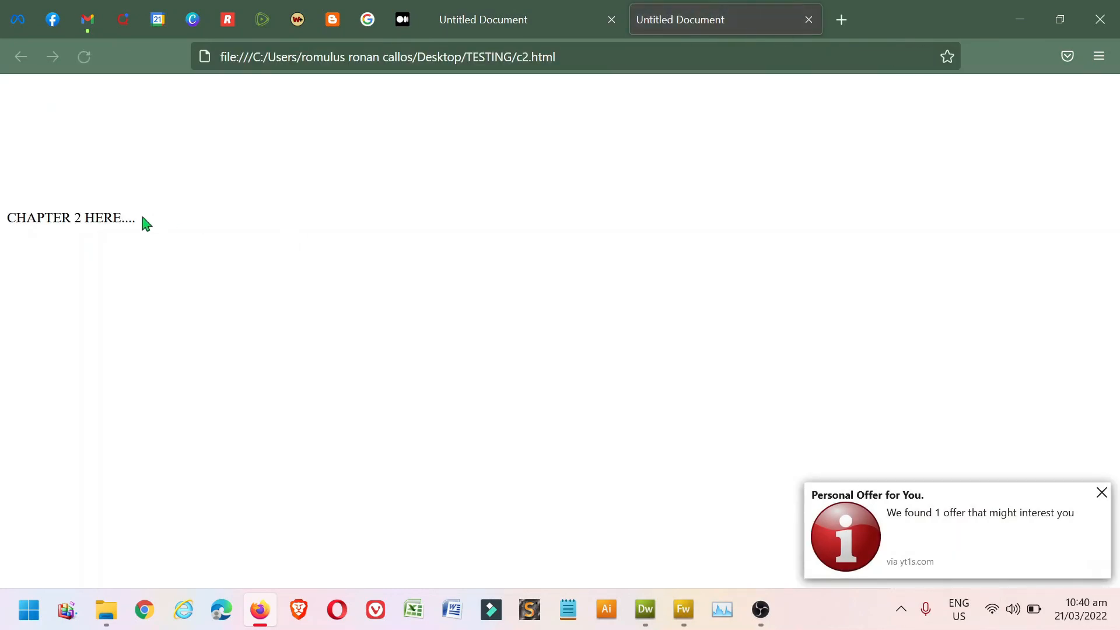
drag(142, 219, 2, 211)
click(808, 20)
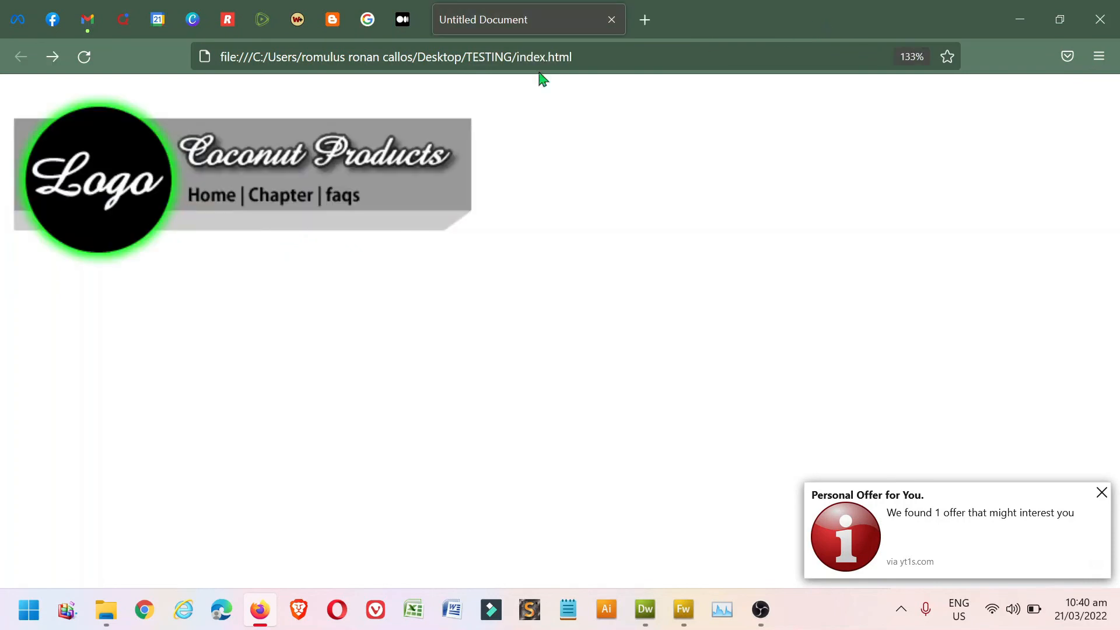
mouse_move(295, 208)
mouse_move(303, 244)
click(367, 255)
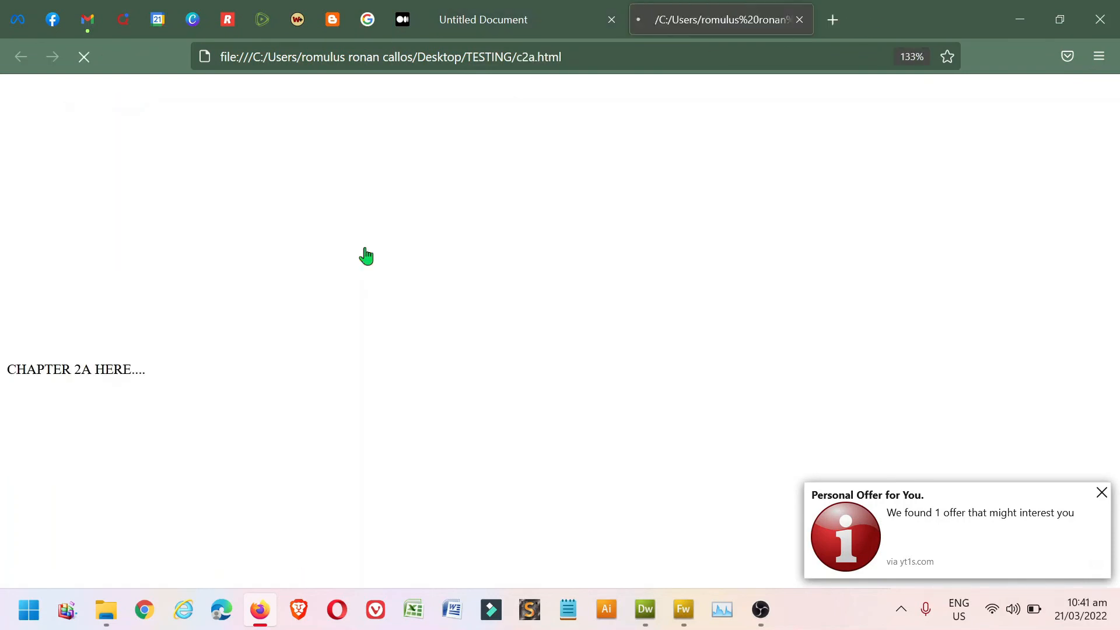
click(808, 20)
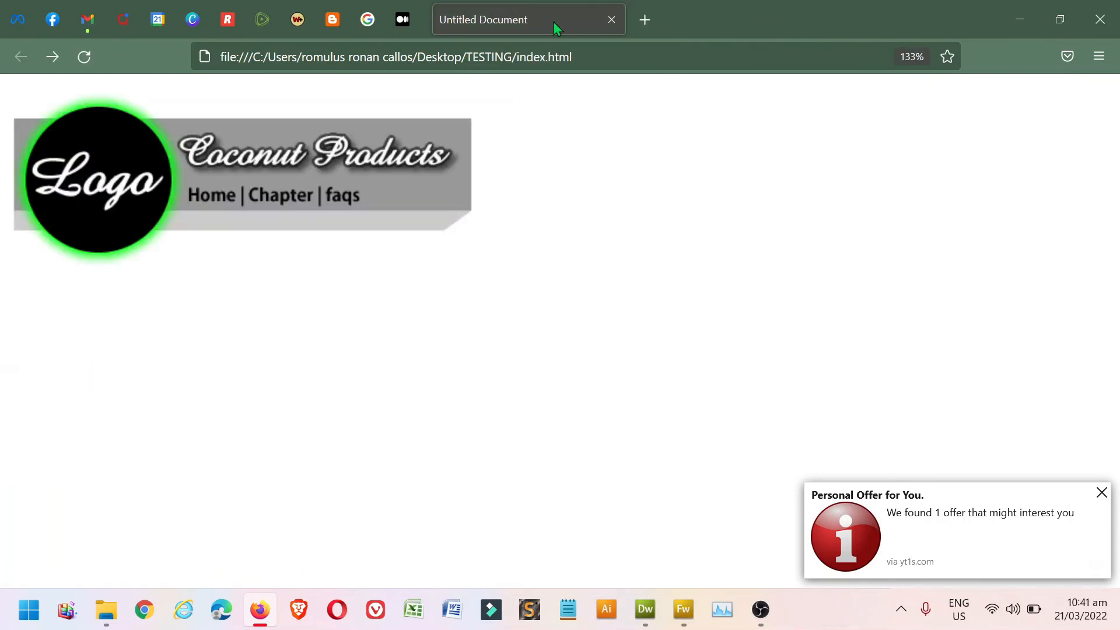
- Test the Chapter 3 link and the faqs link in the index.html menu, returning to index.html after each
mouse_move(267, 207)
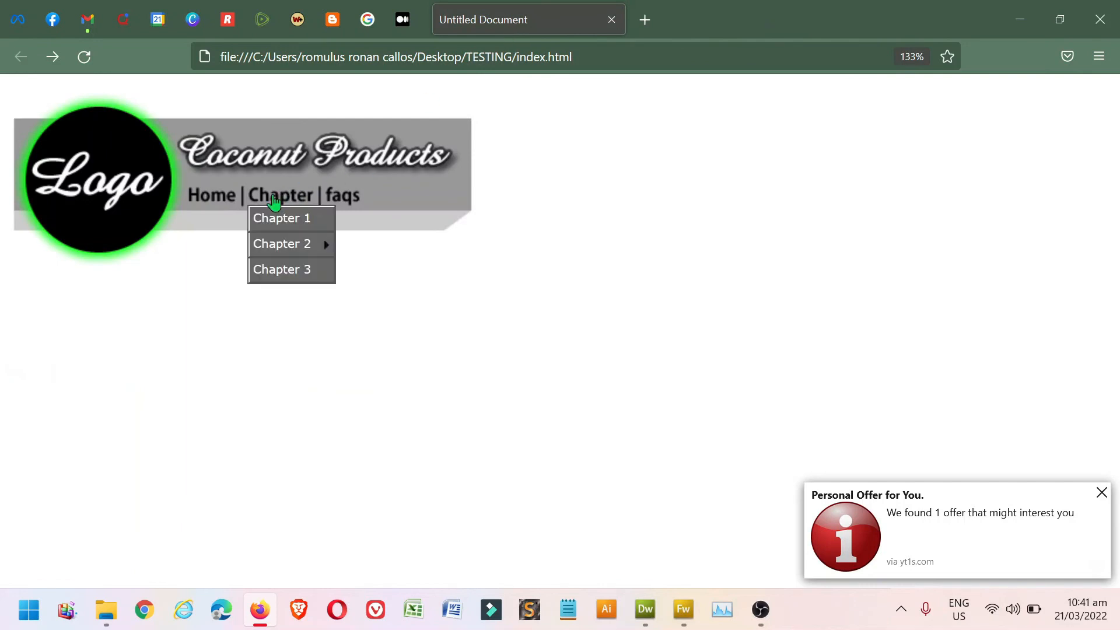
click(300, 270)
click(809, 20)
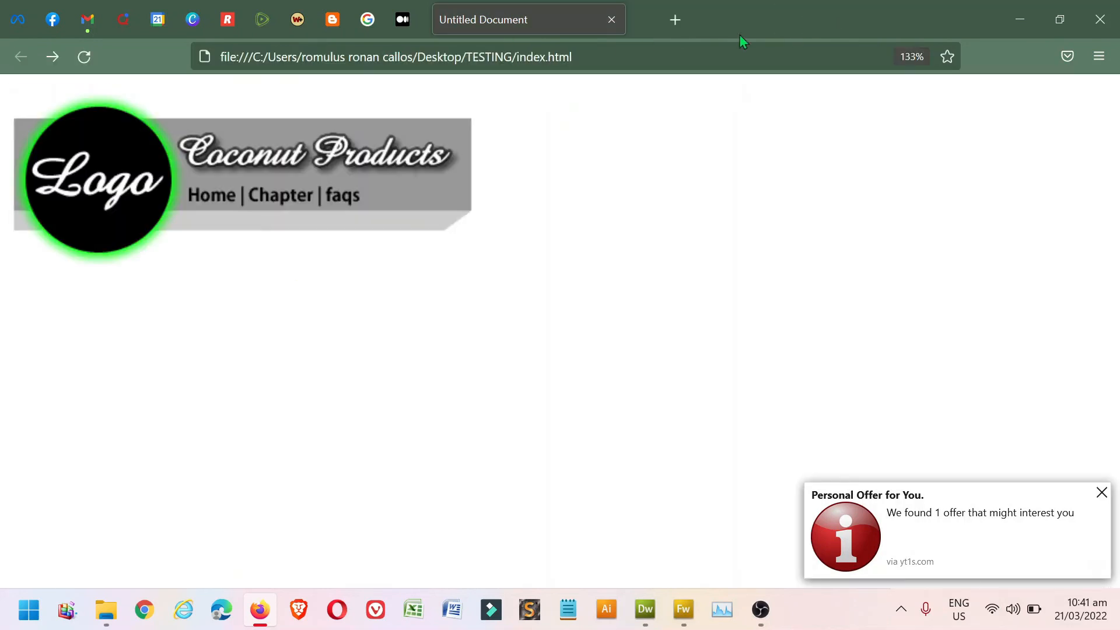
click(348, 197)
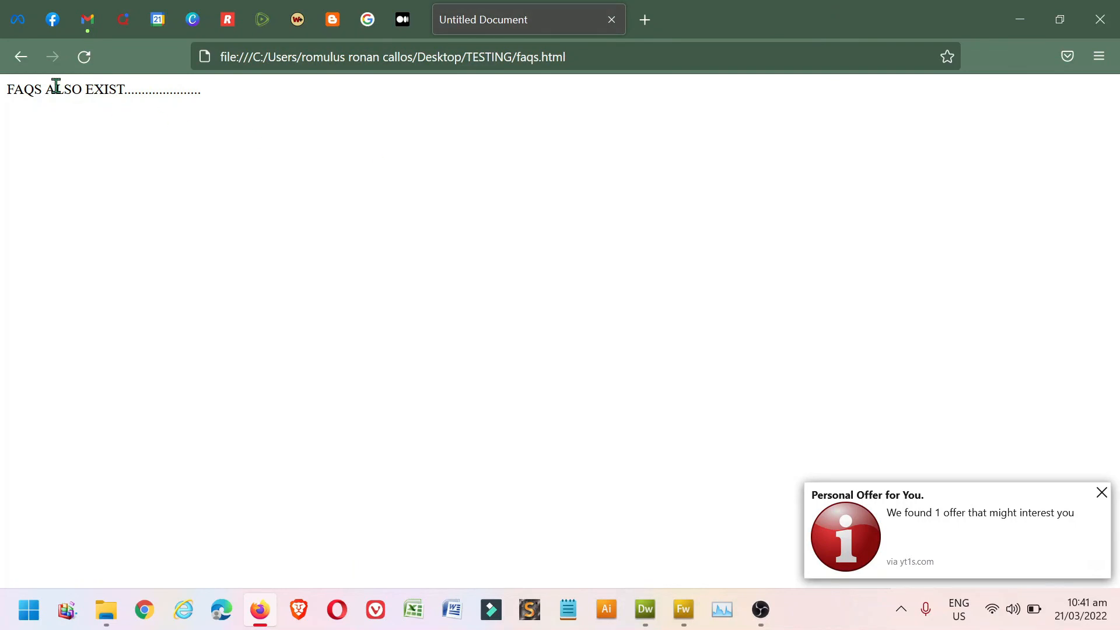
click(19, 58)
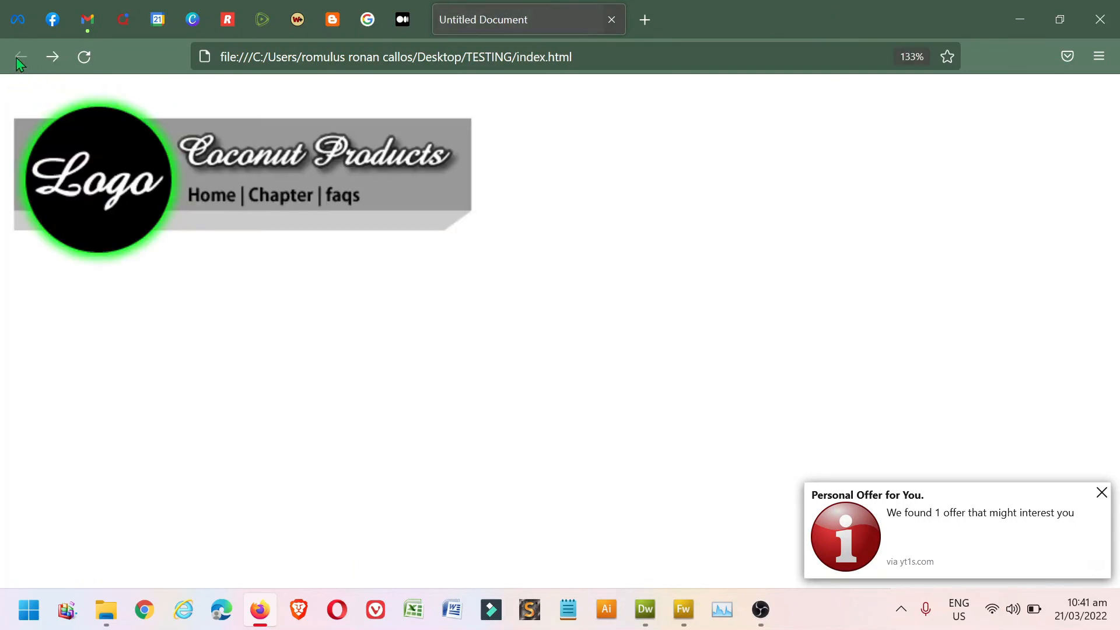